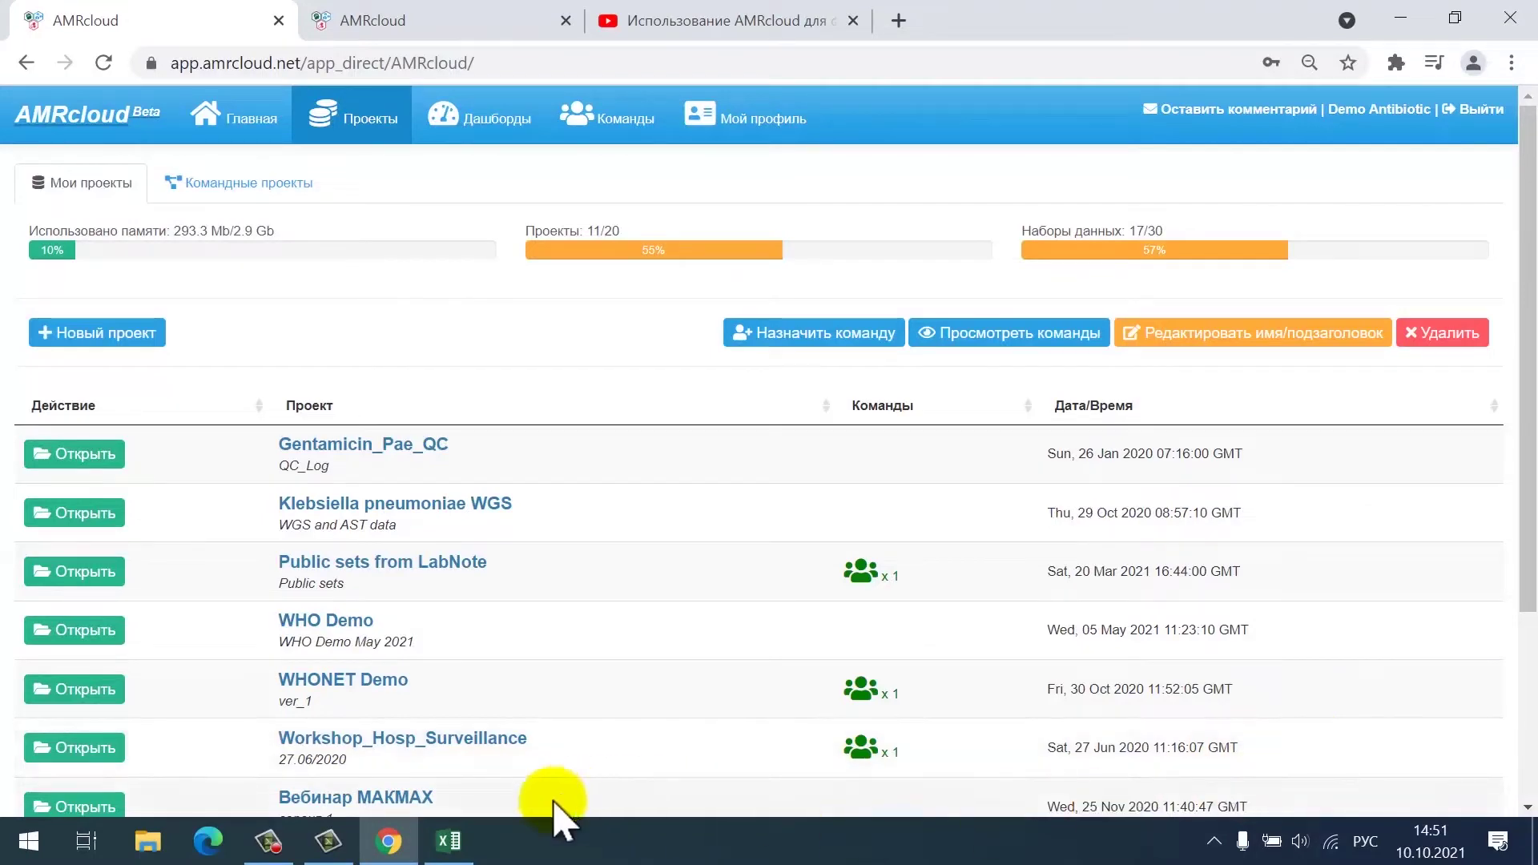
Switch to the example_data1 (2).xlsx workbook in Excel and examine the first isolate row and the Тип_инфекции column
left_click(449, 837)
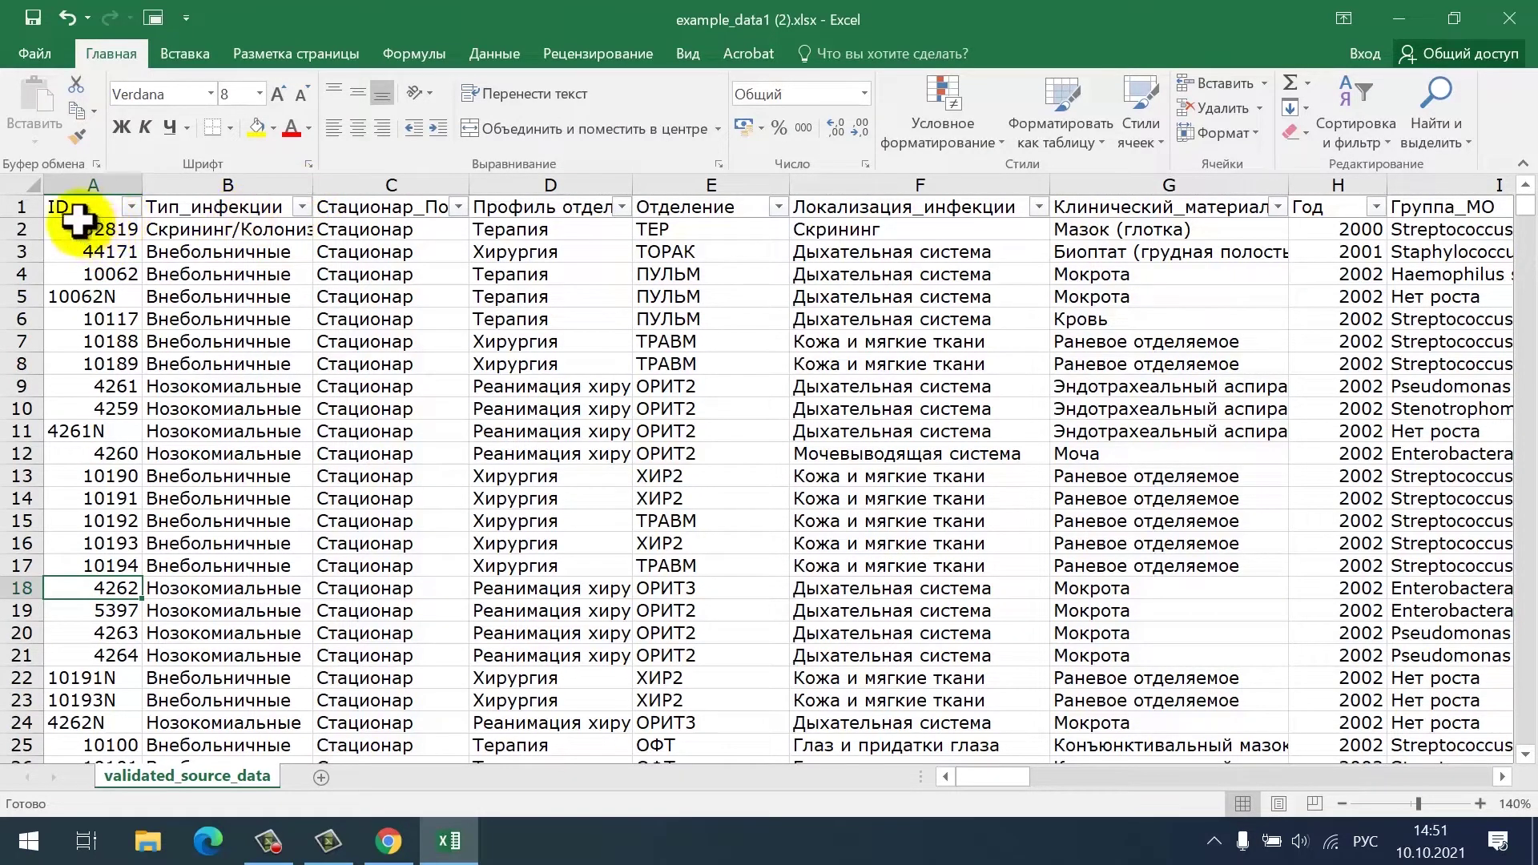
left_click(22, 230)
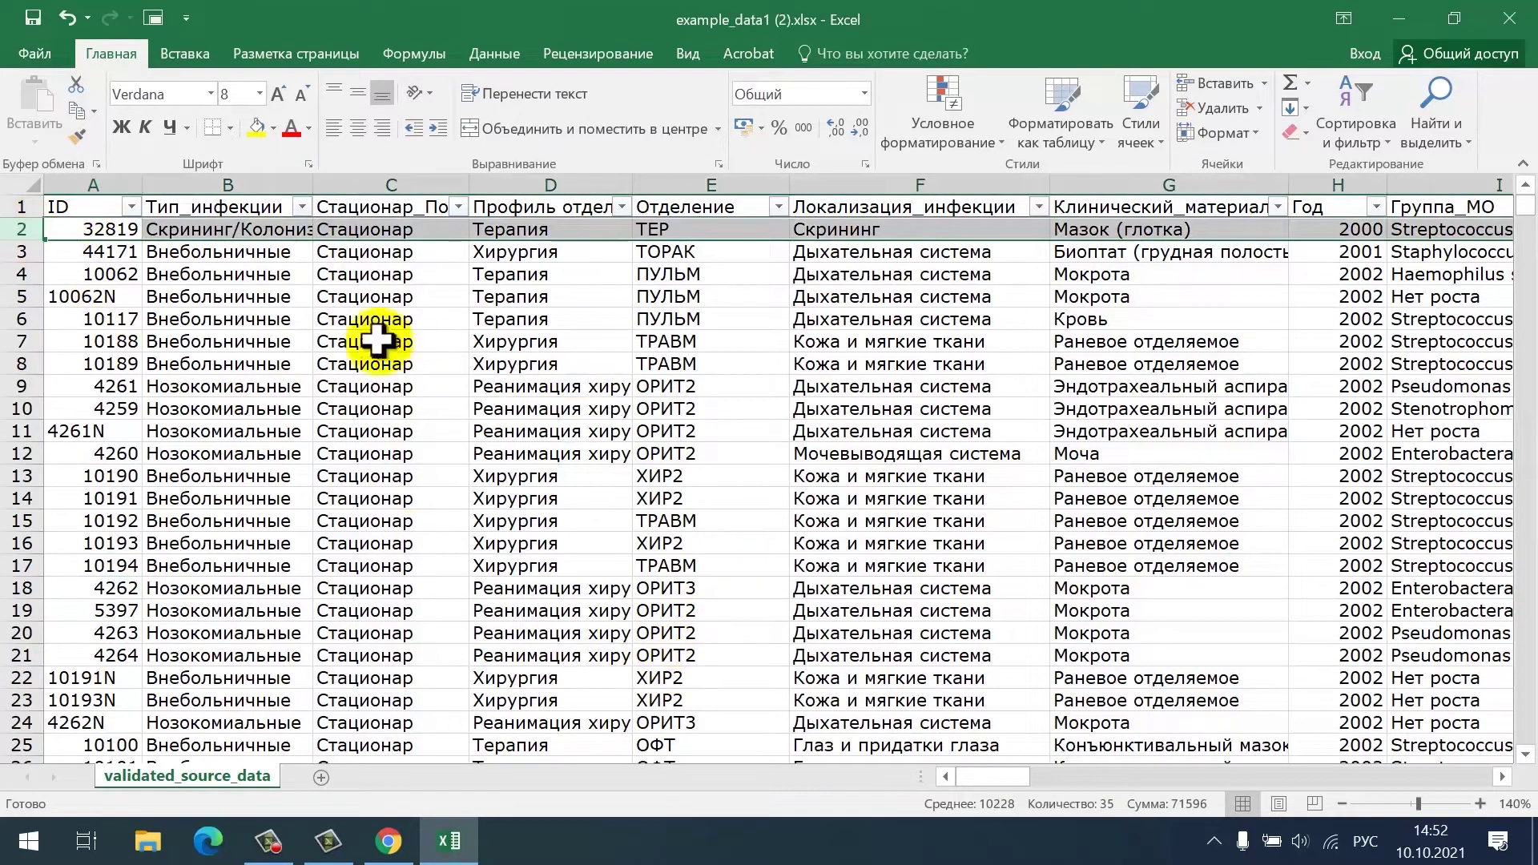
left_click(199, 325)
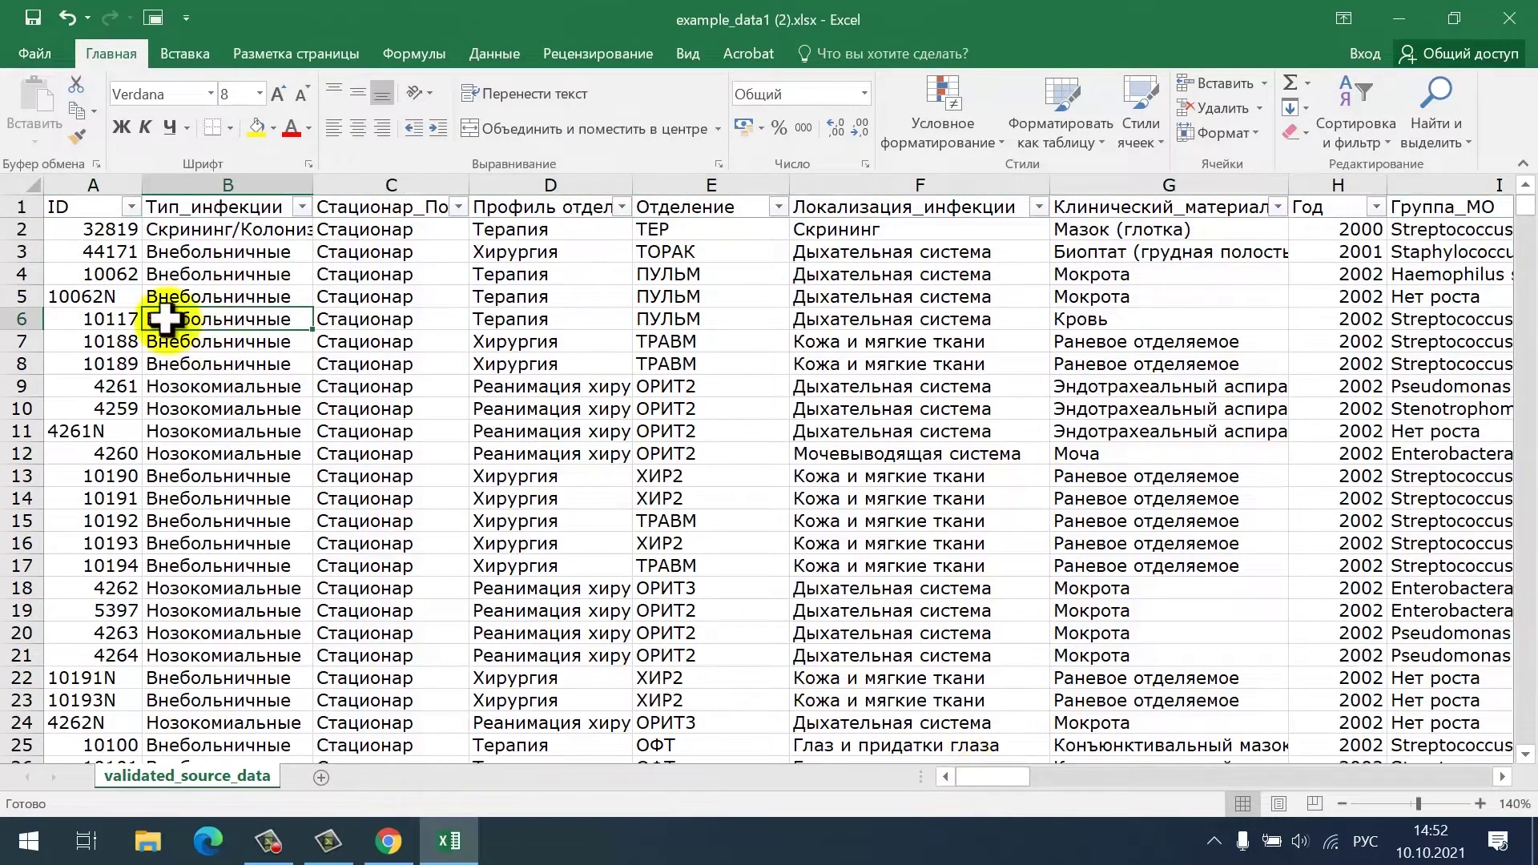
left_click(210, 208)
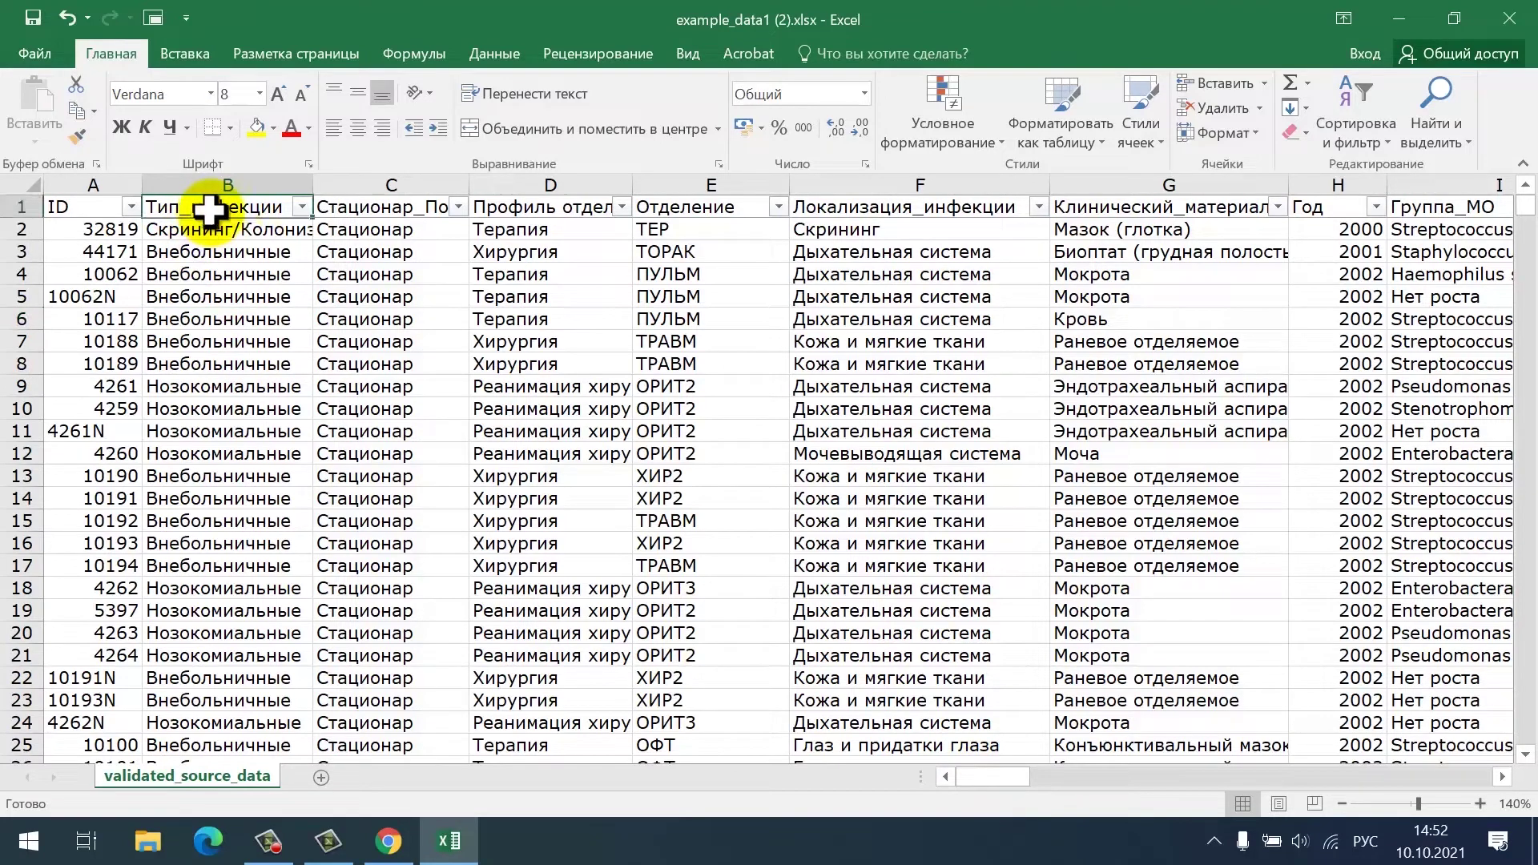
Auto-fit the widths of the Стационар_Поликлиника and Профиль отделения columns so their full headers show
double_click(470, 185)
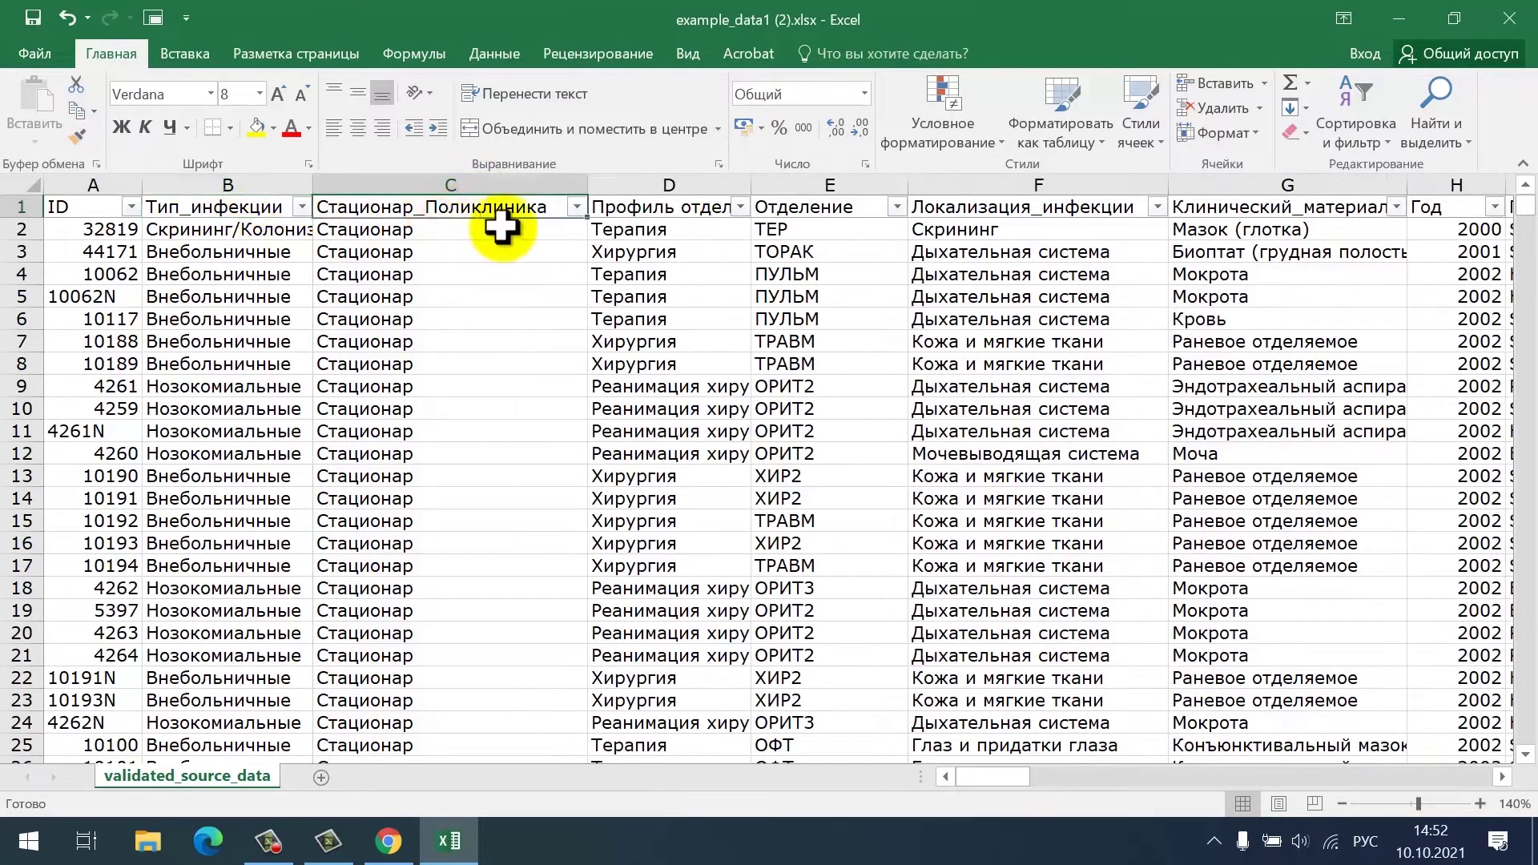
double_click(751, 185)
left_click(776, 228)
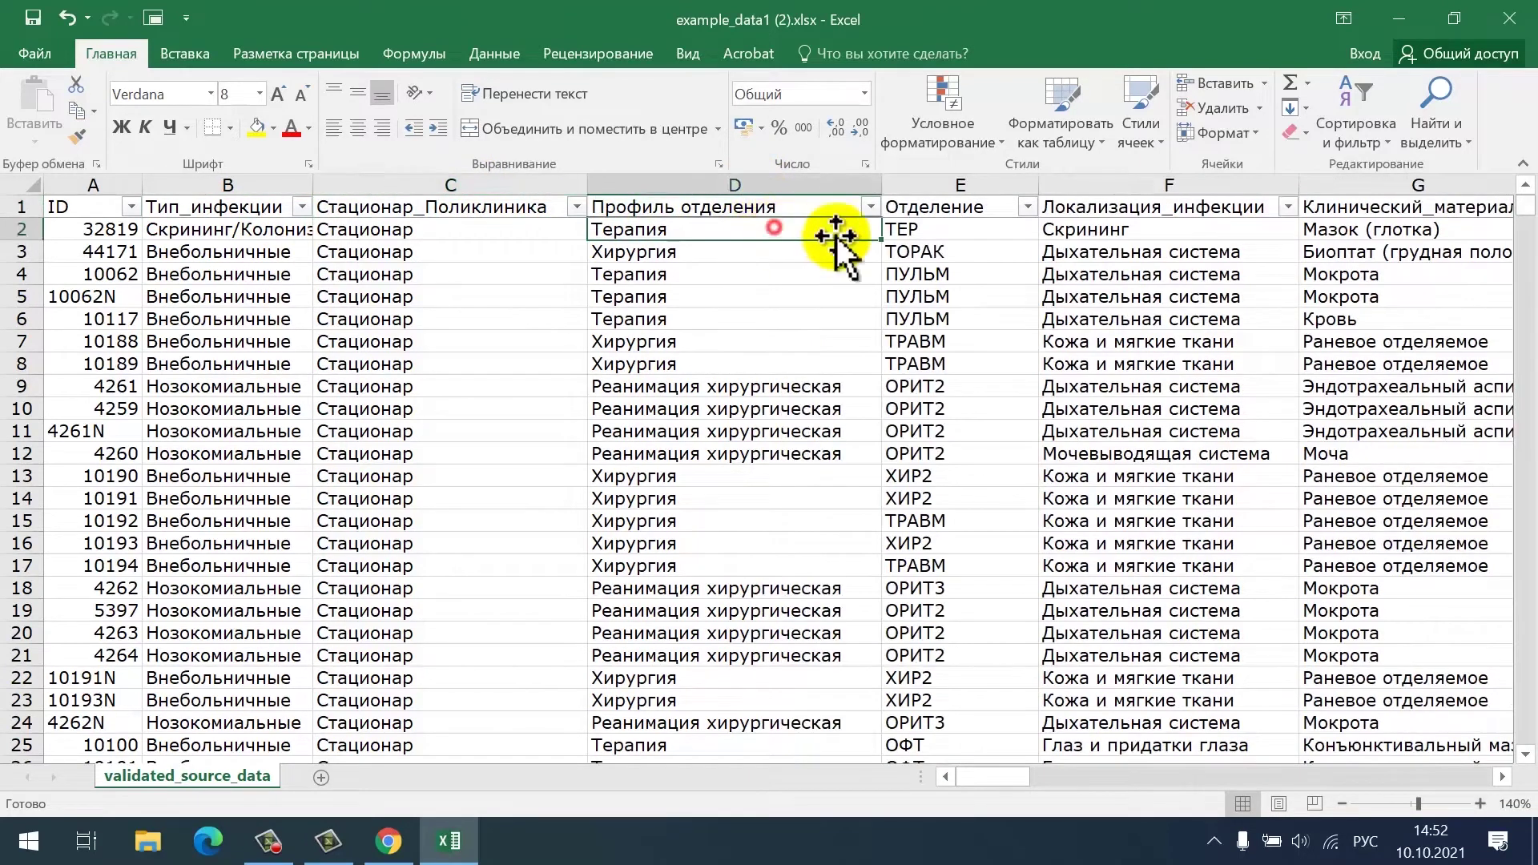
Examine the metadata columns from Отделение through Дата, and auto-fit the amikacin column's width
left_click(944, 232)
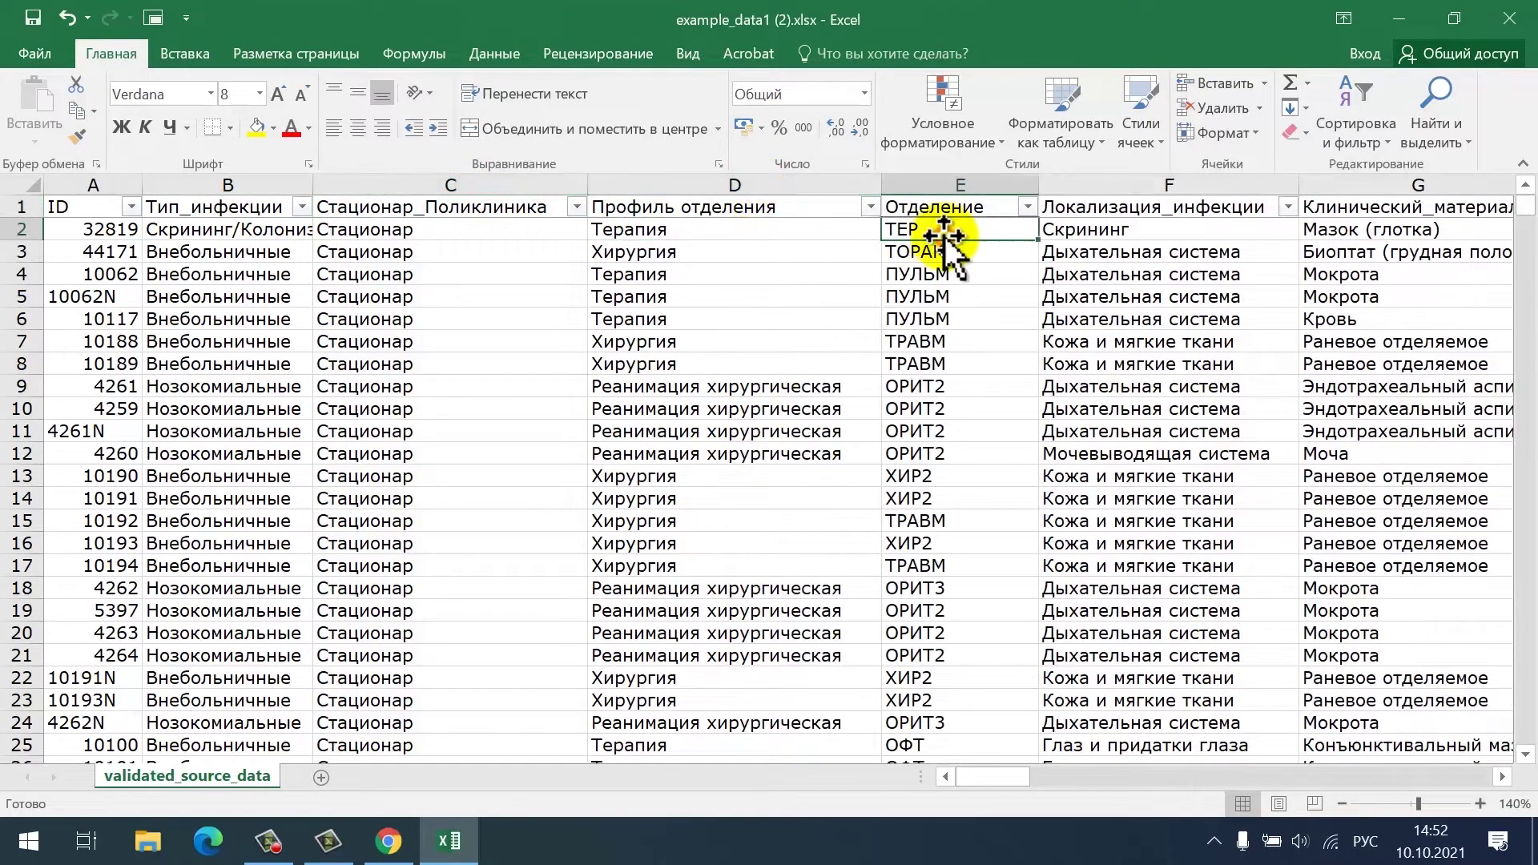
left_click(1199, 229)
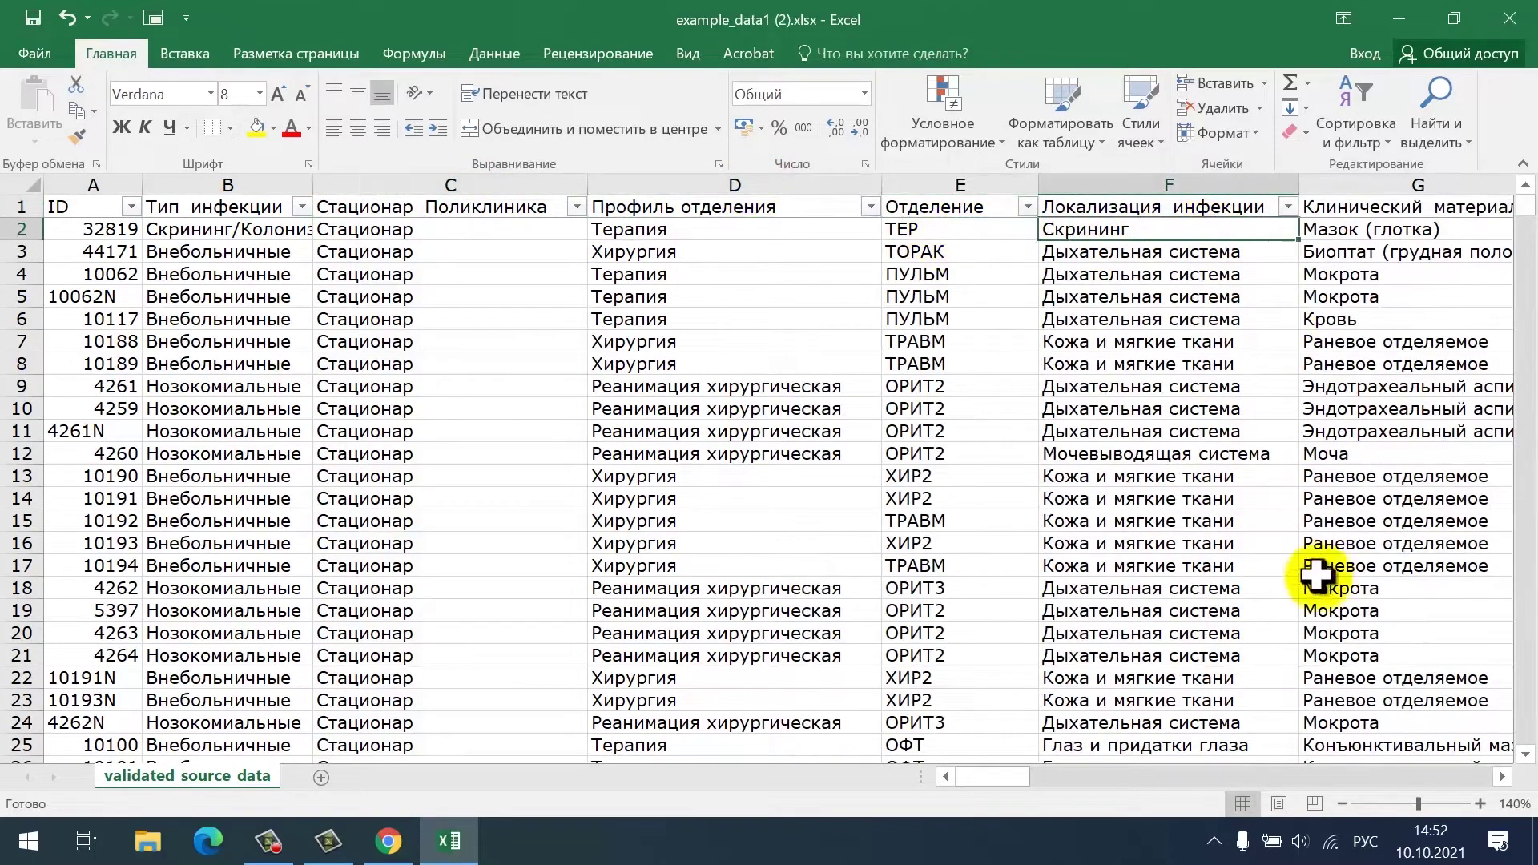
left_click(1503, 776)
left_click(928, 230)
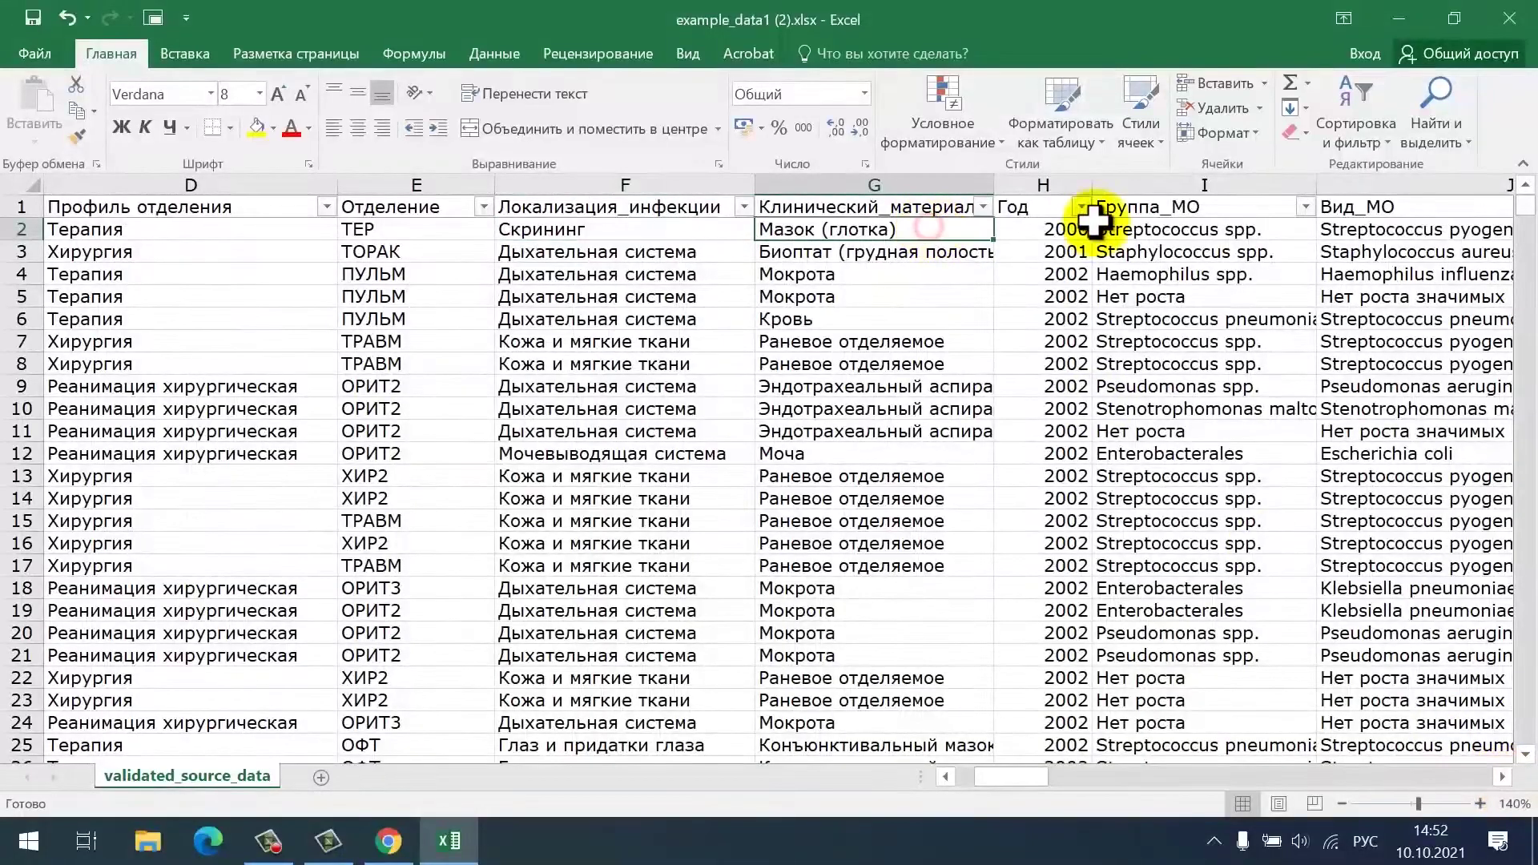
left_click(1088, 232)
left_click(1212, 230)
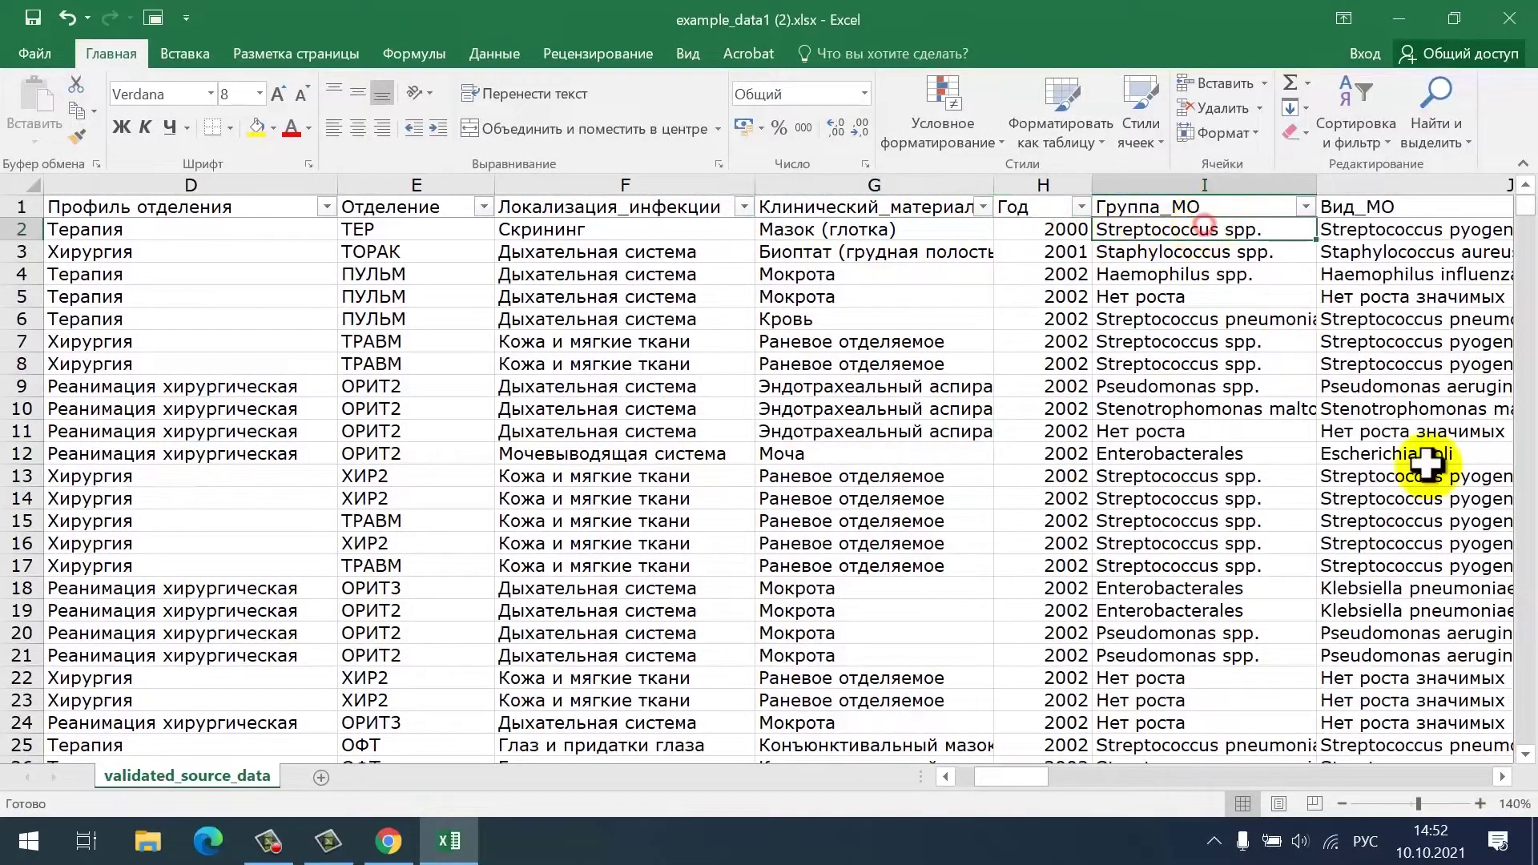
left_click(1503, 777)
left_click(1206, 229)
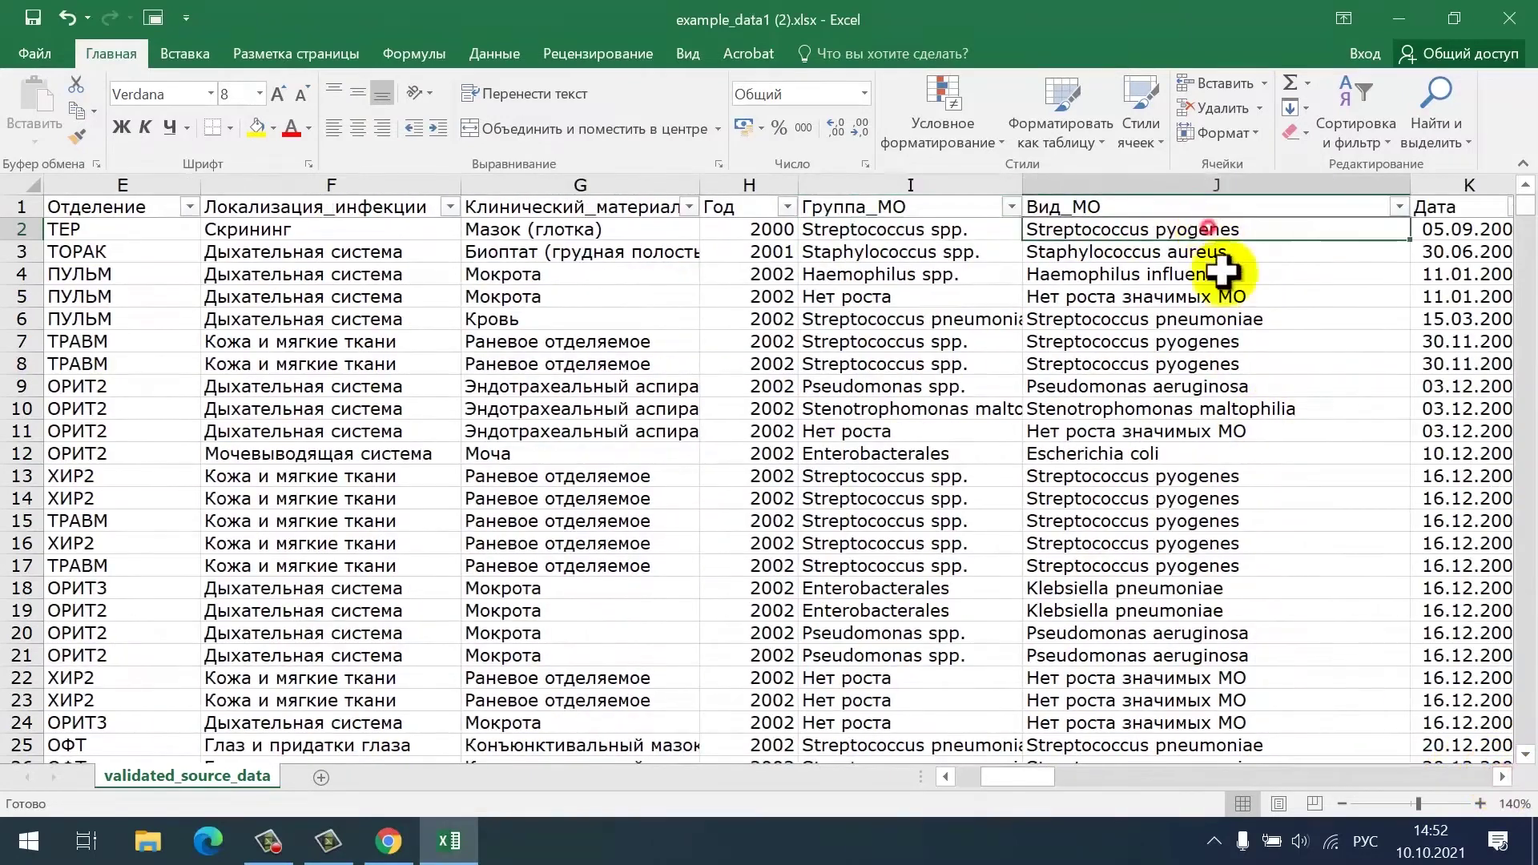
left_click(1503, 776)
left_click(1502, 777)
left_click(1503, 776)
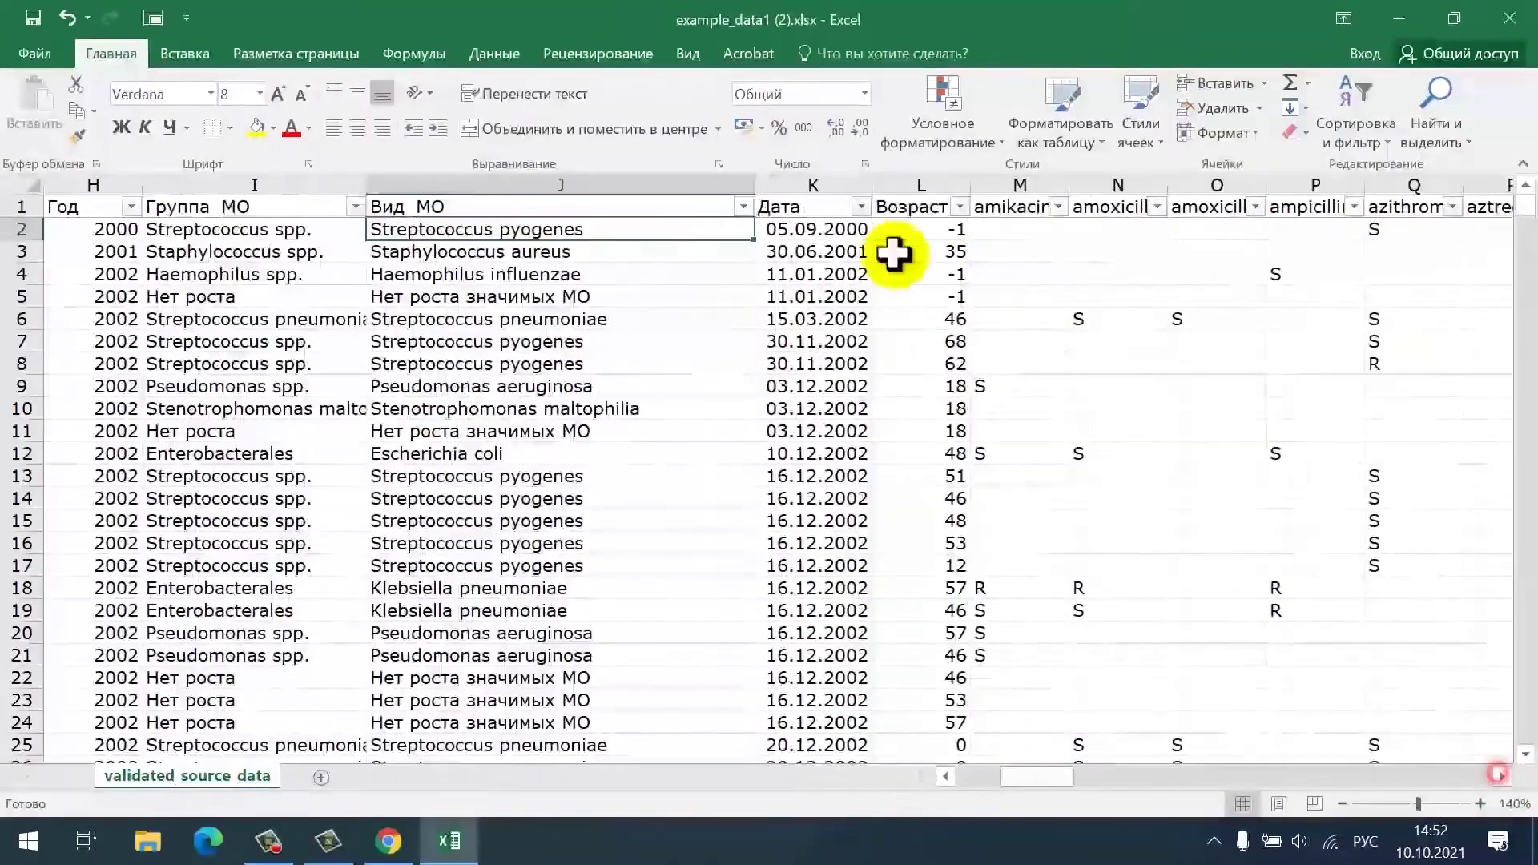
left_click(841, 228)
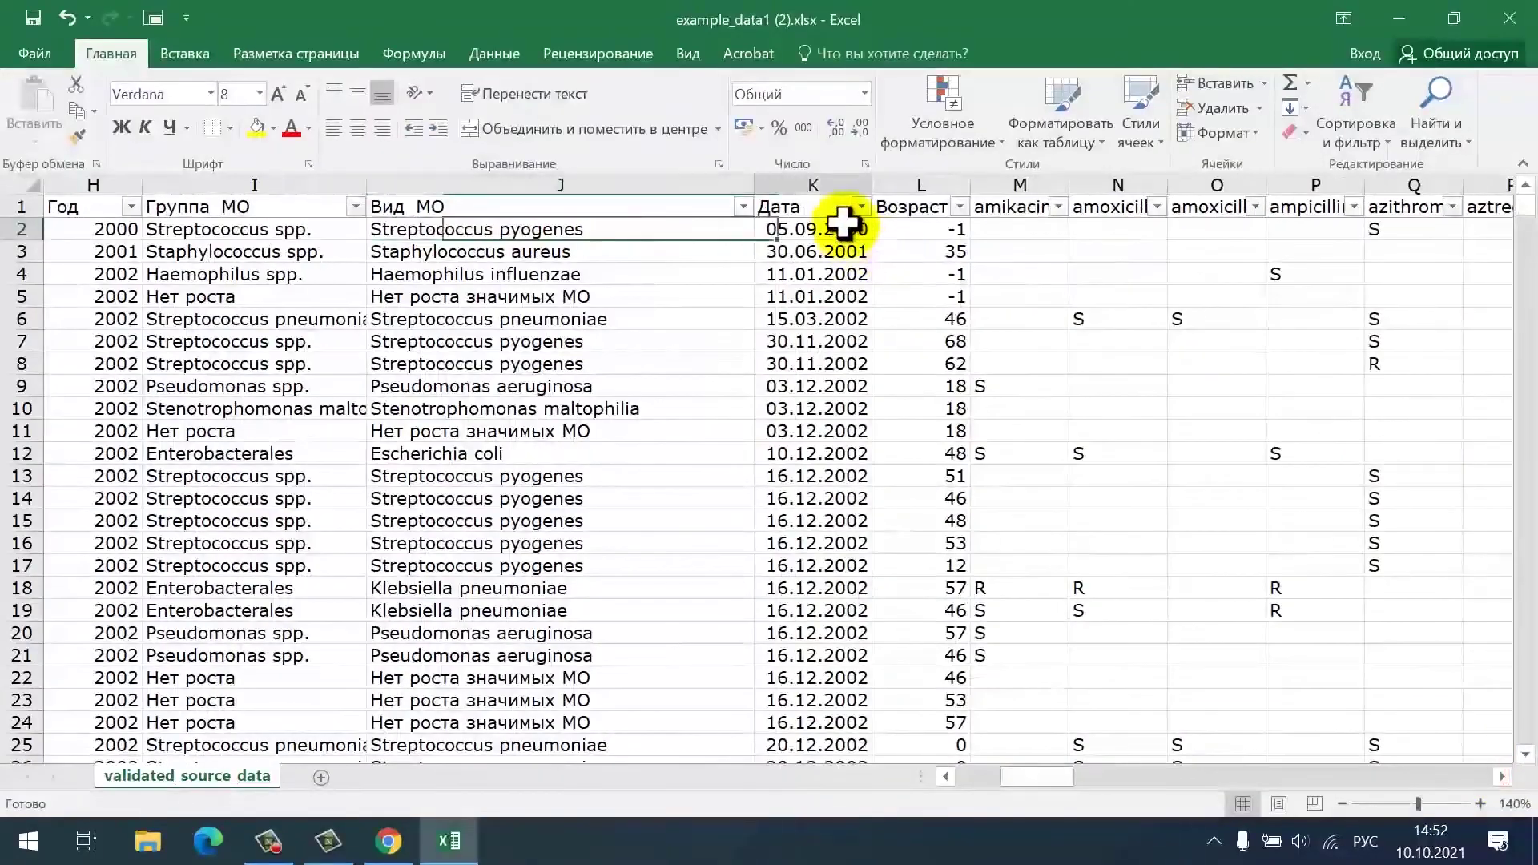
double_click(1069, 185)
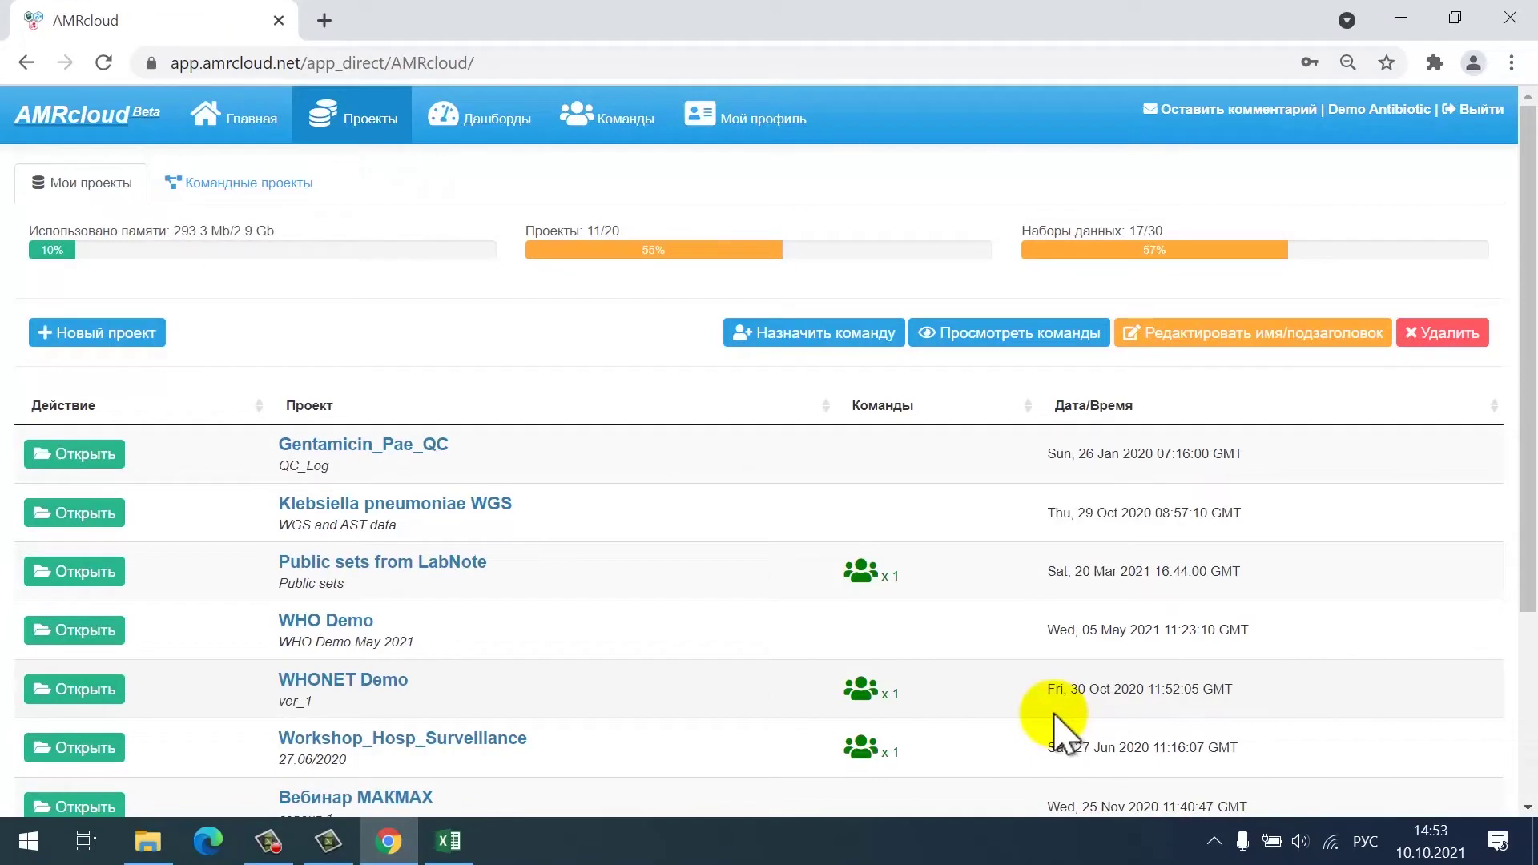
Create a new project named "Новый проект2" with the subtitle "версия1"
left_click(149, 337)
left_click(443, 239)
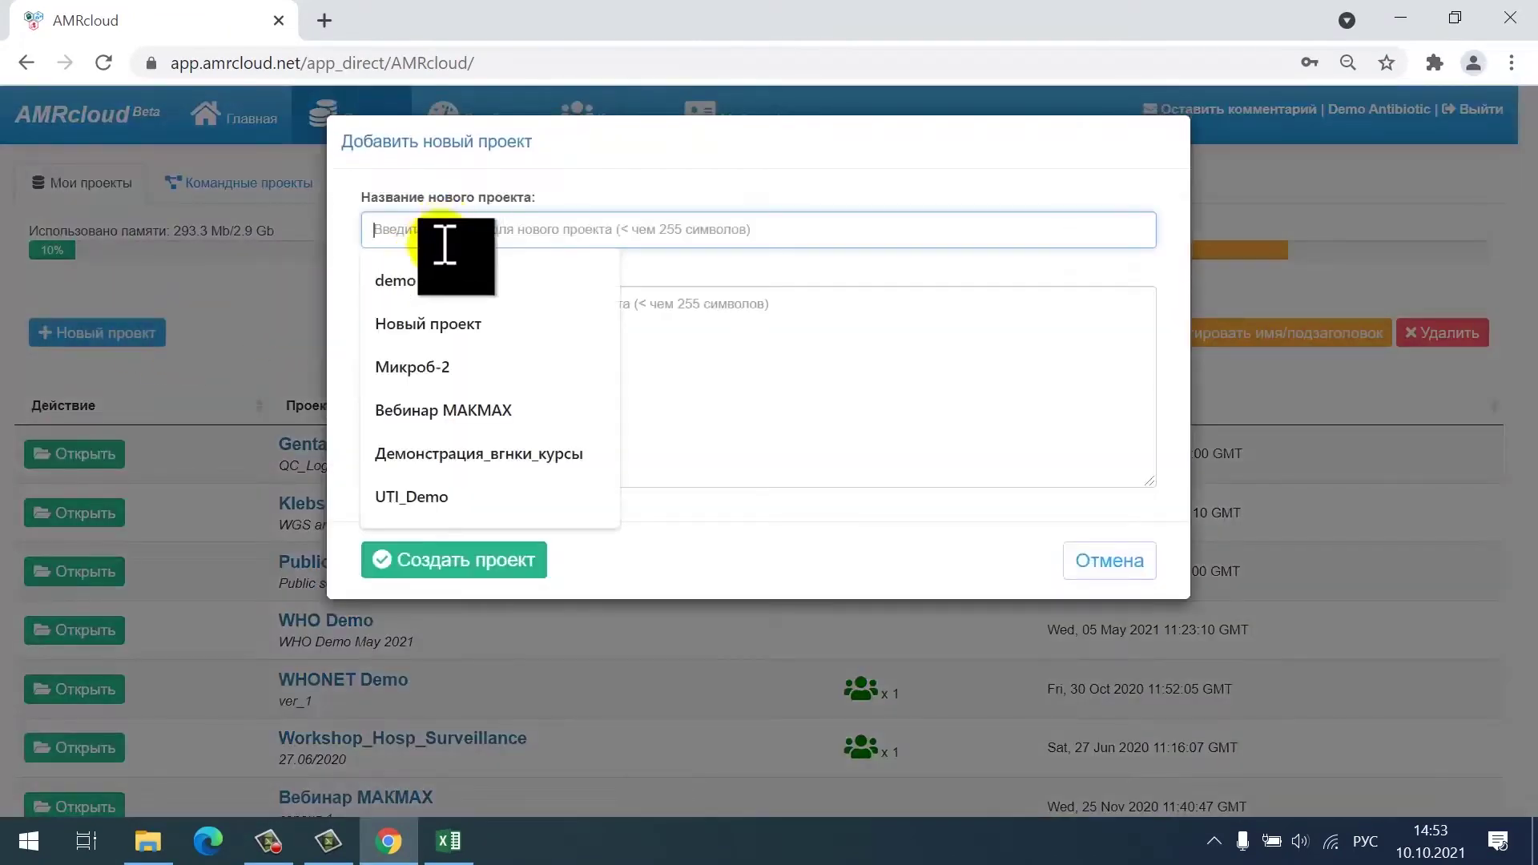
type("Нов")
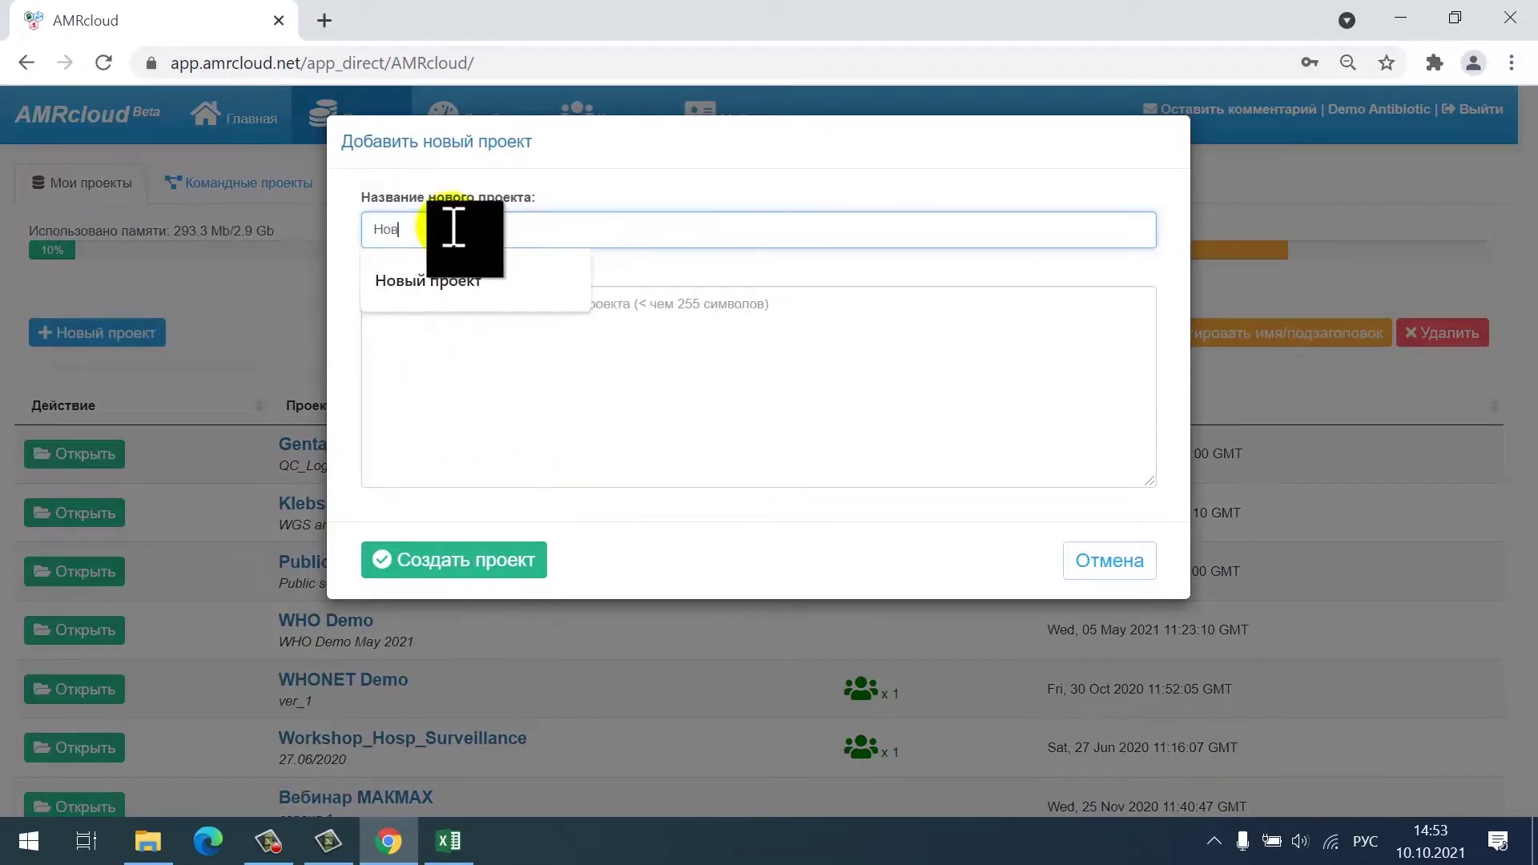
type("ый проект2")
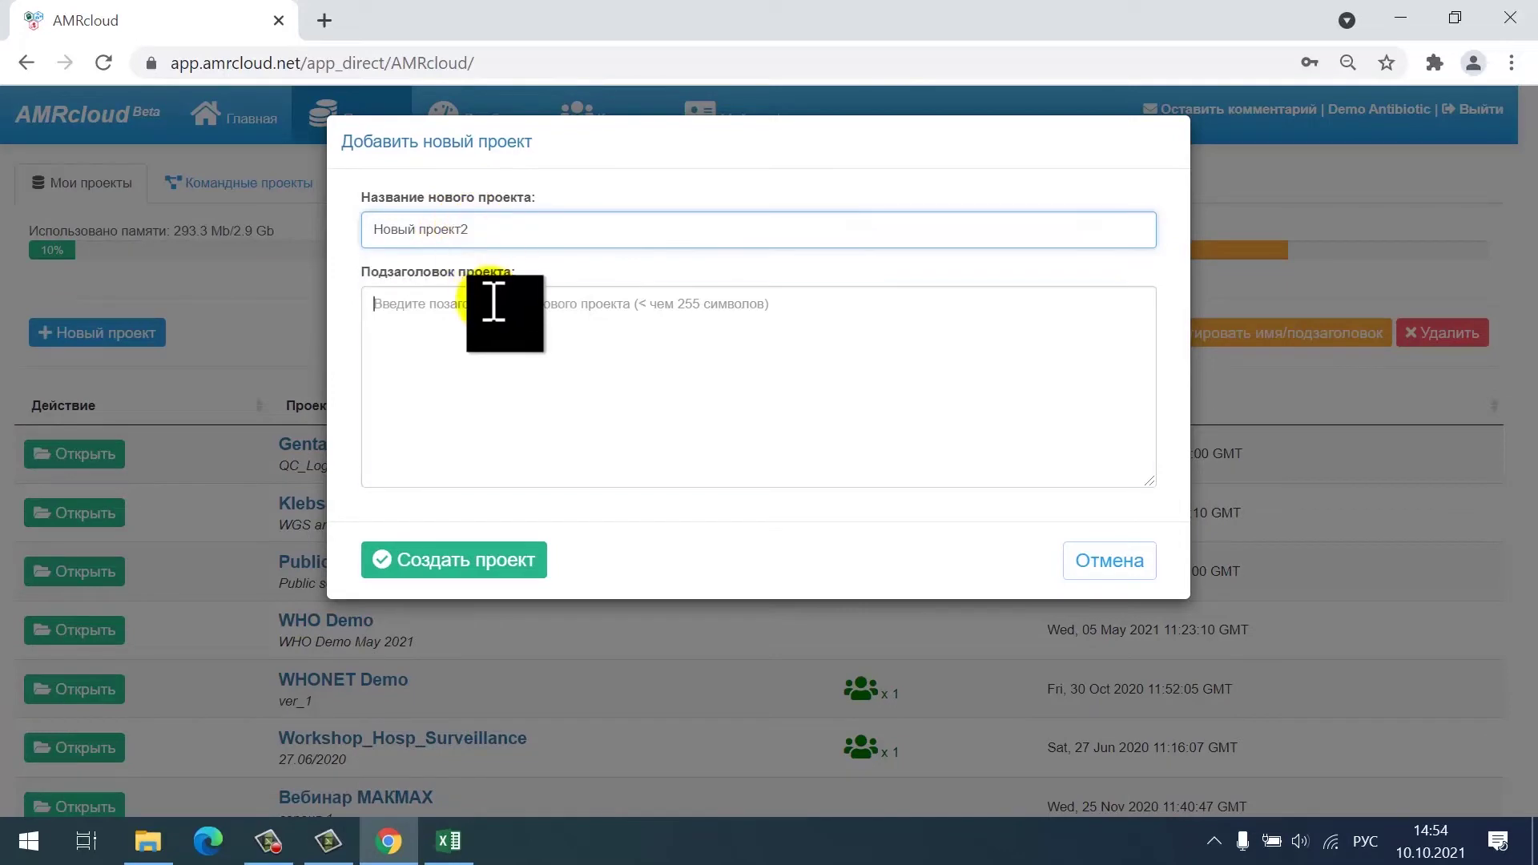
left_click(493, 303)
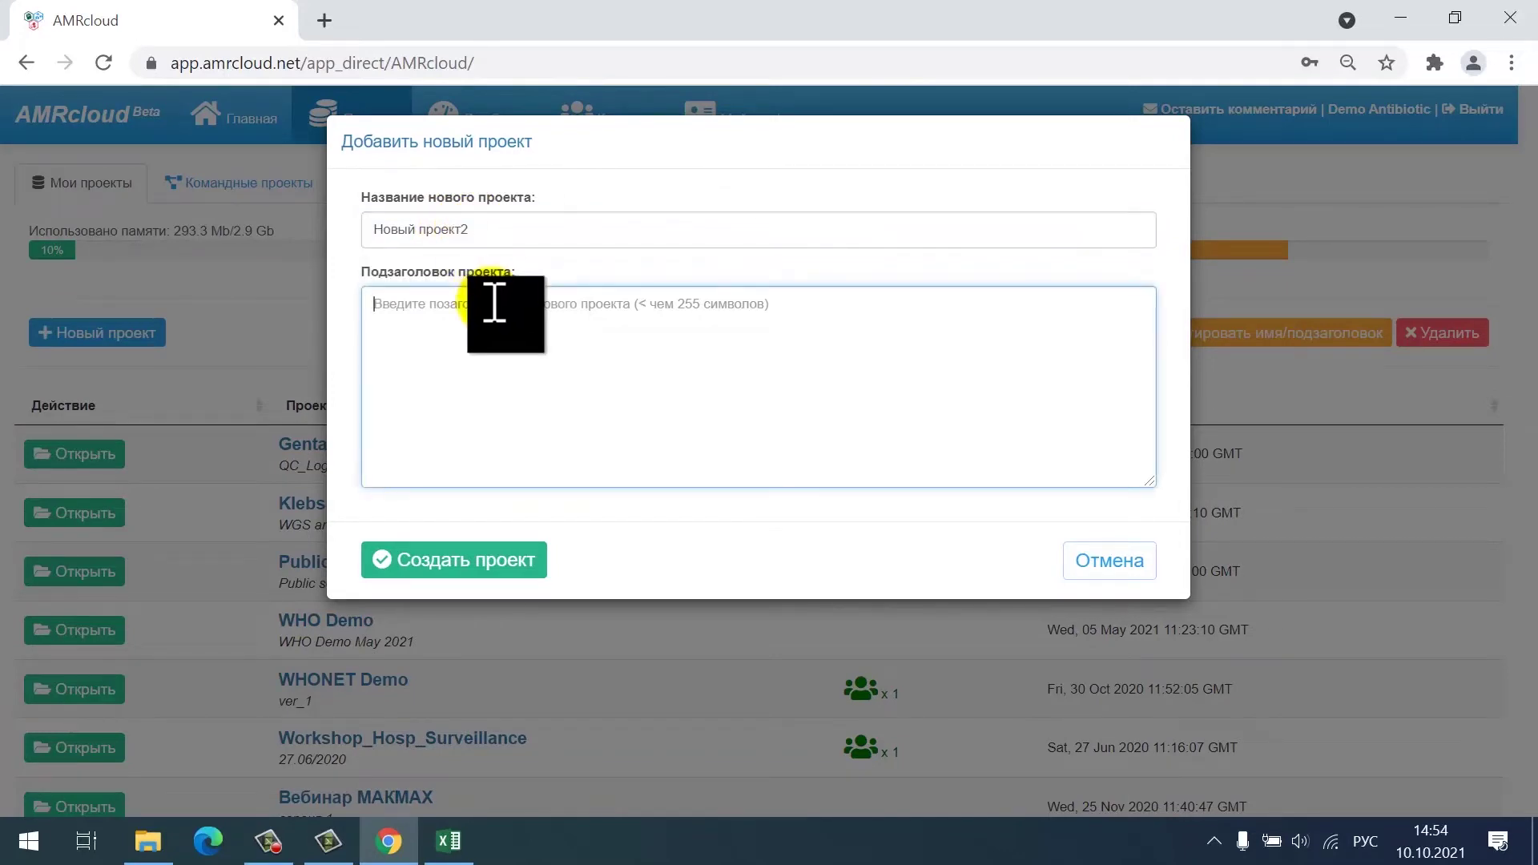
type("версия1")
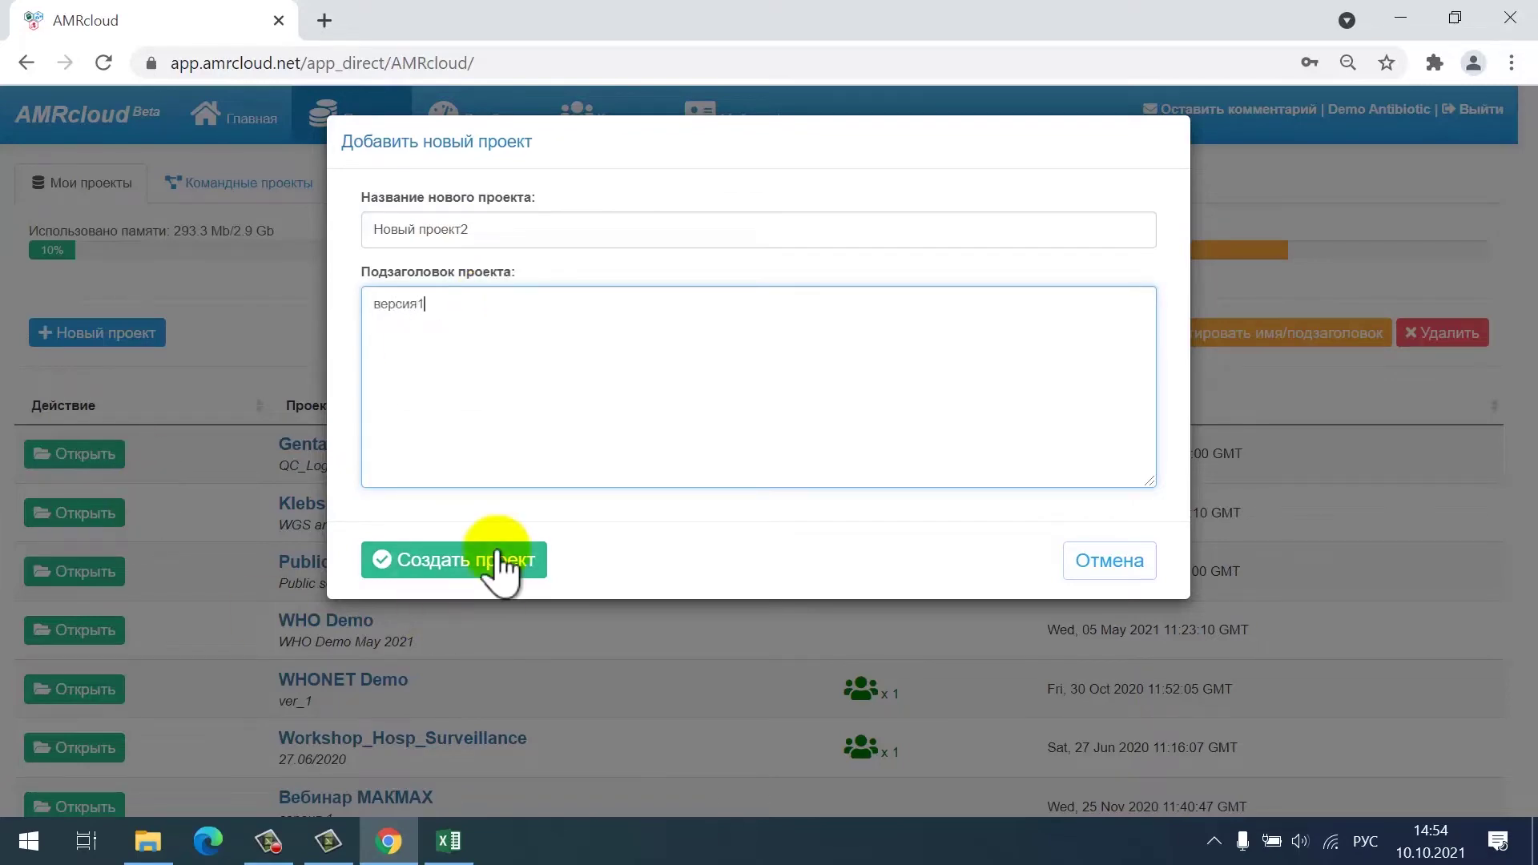
left_click(493, 559)
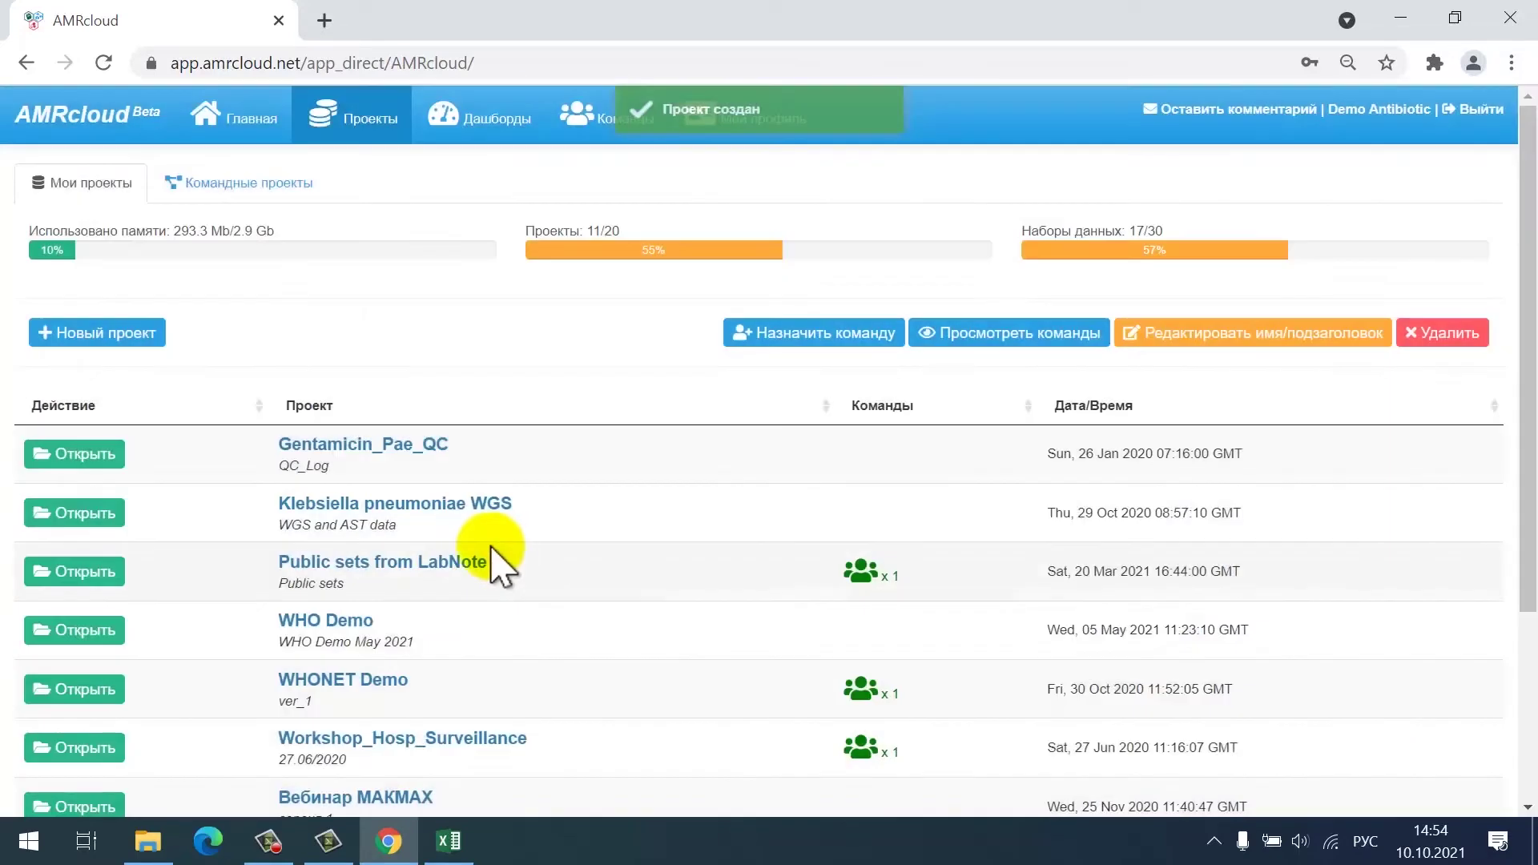
Find "Новый проект2" on the second page of the project list and open it
scroll(436, 509, "down", 3)
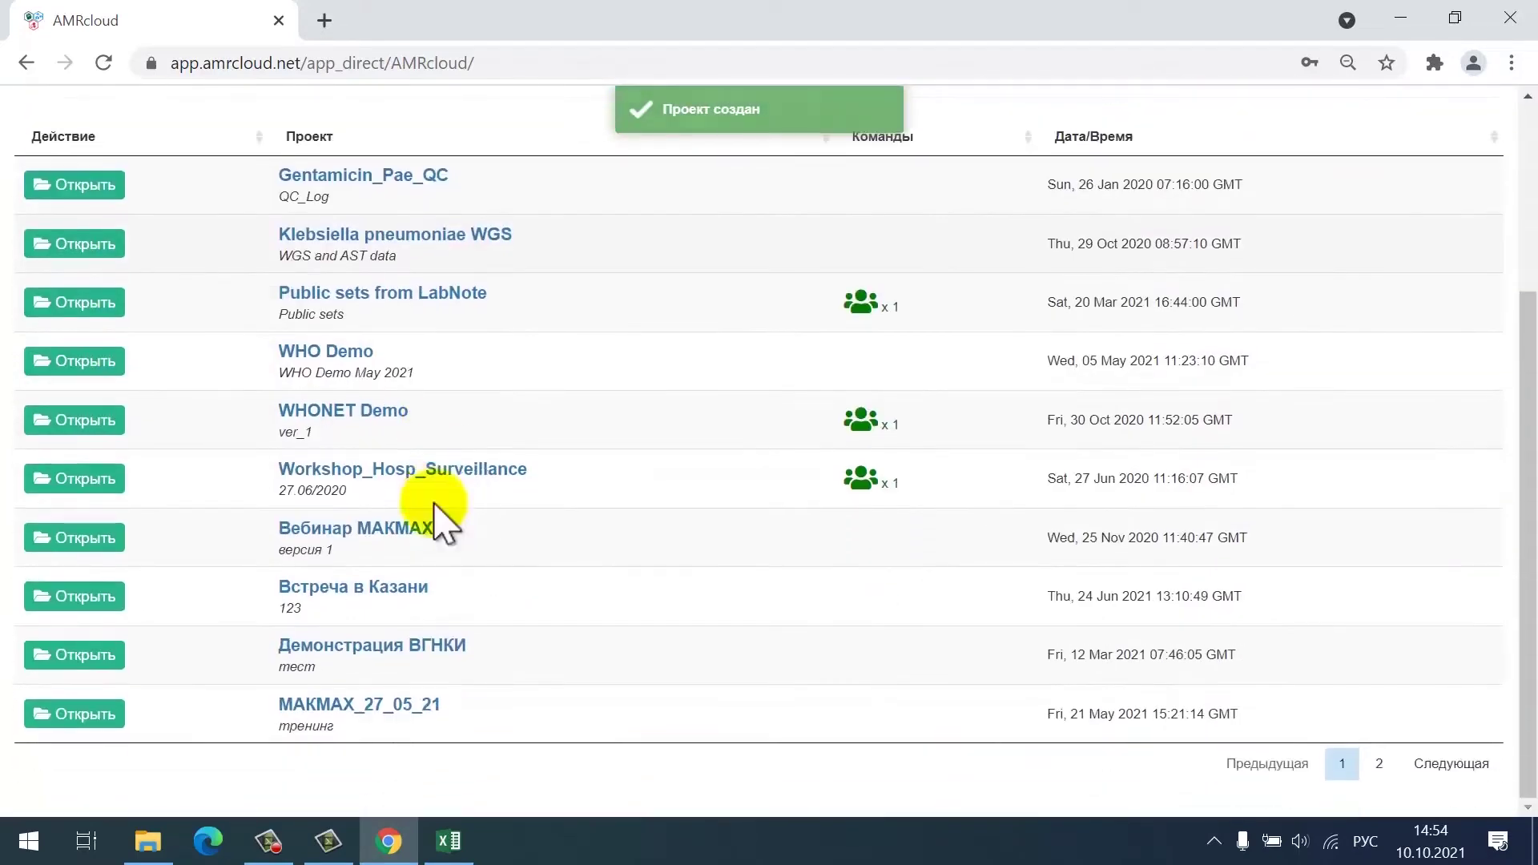
left_click(1377, 763)
left_click(440, 515)
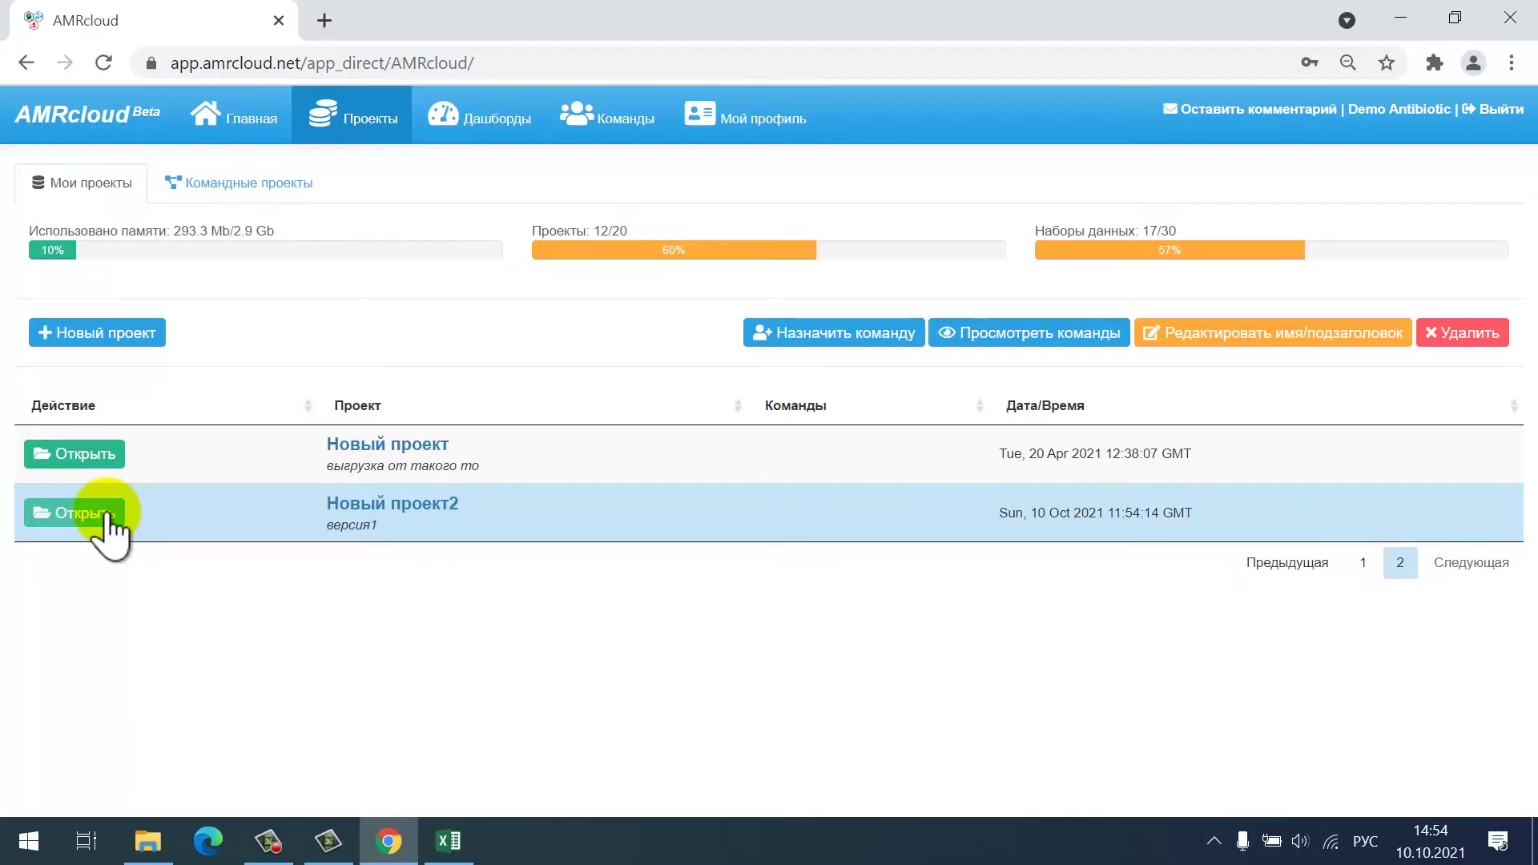
left_click(257, 511)
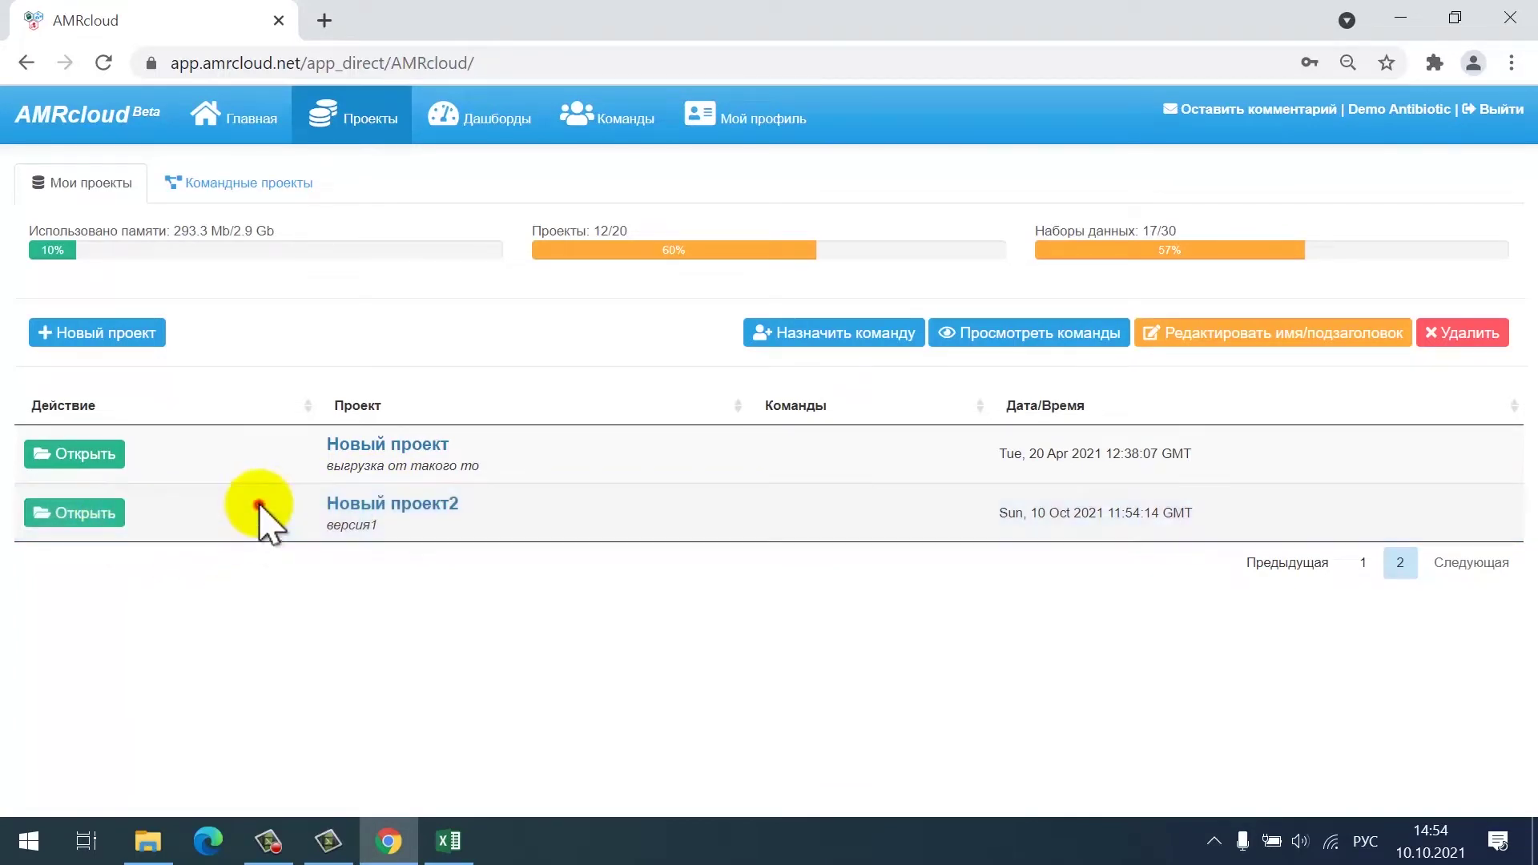
left_click(95, 516)
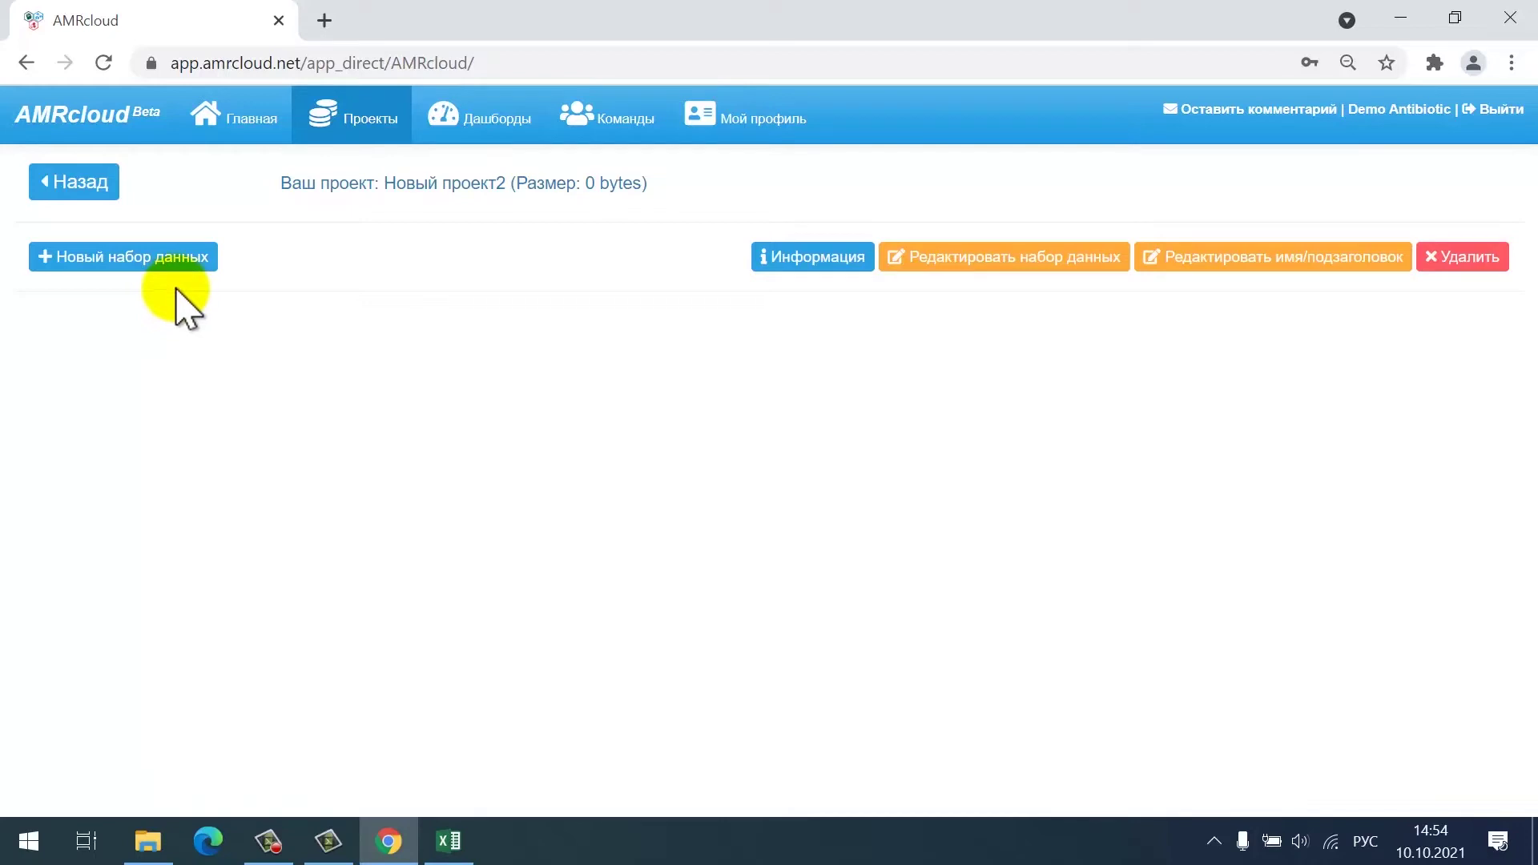
Create a new data set named "тестовая таблица" with the subtitle "версия1" in the project
left_click(190, 256)
left_click(479, 230)
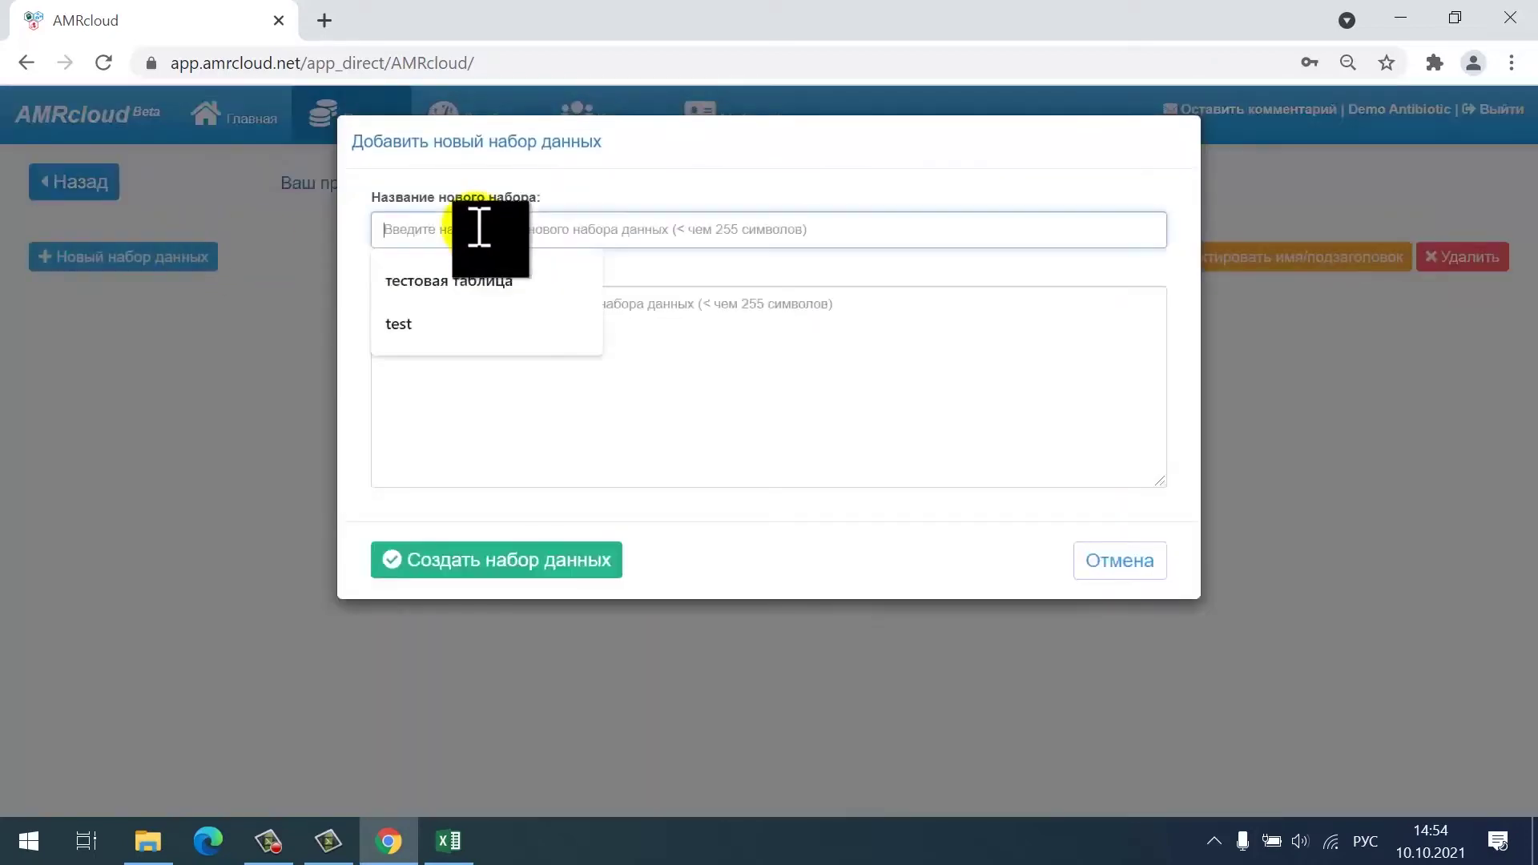
left_click(479, 284)
left_click(447, 332)
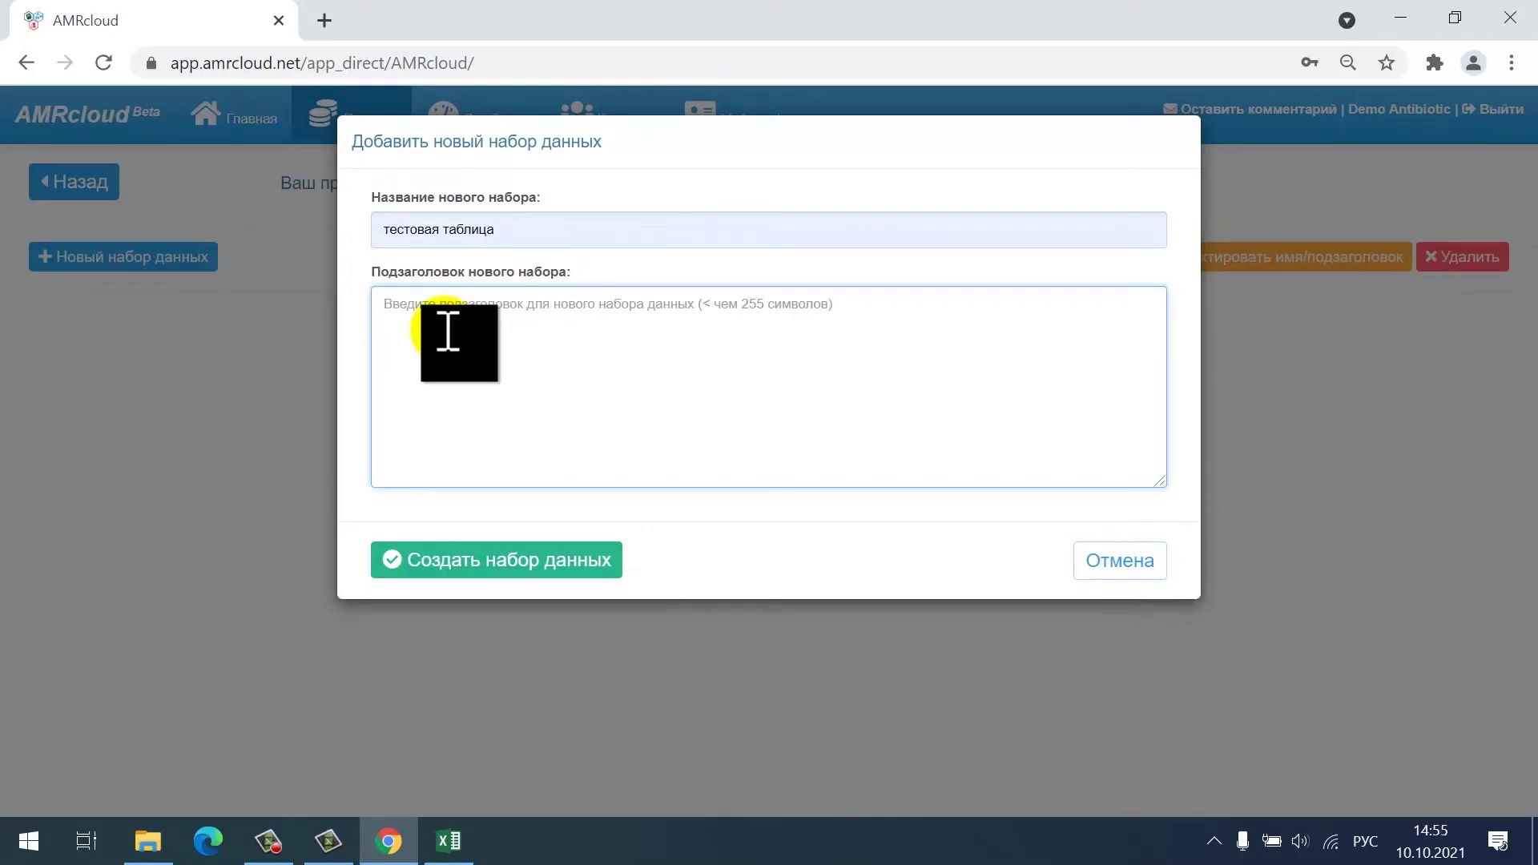
type("вер")
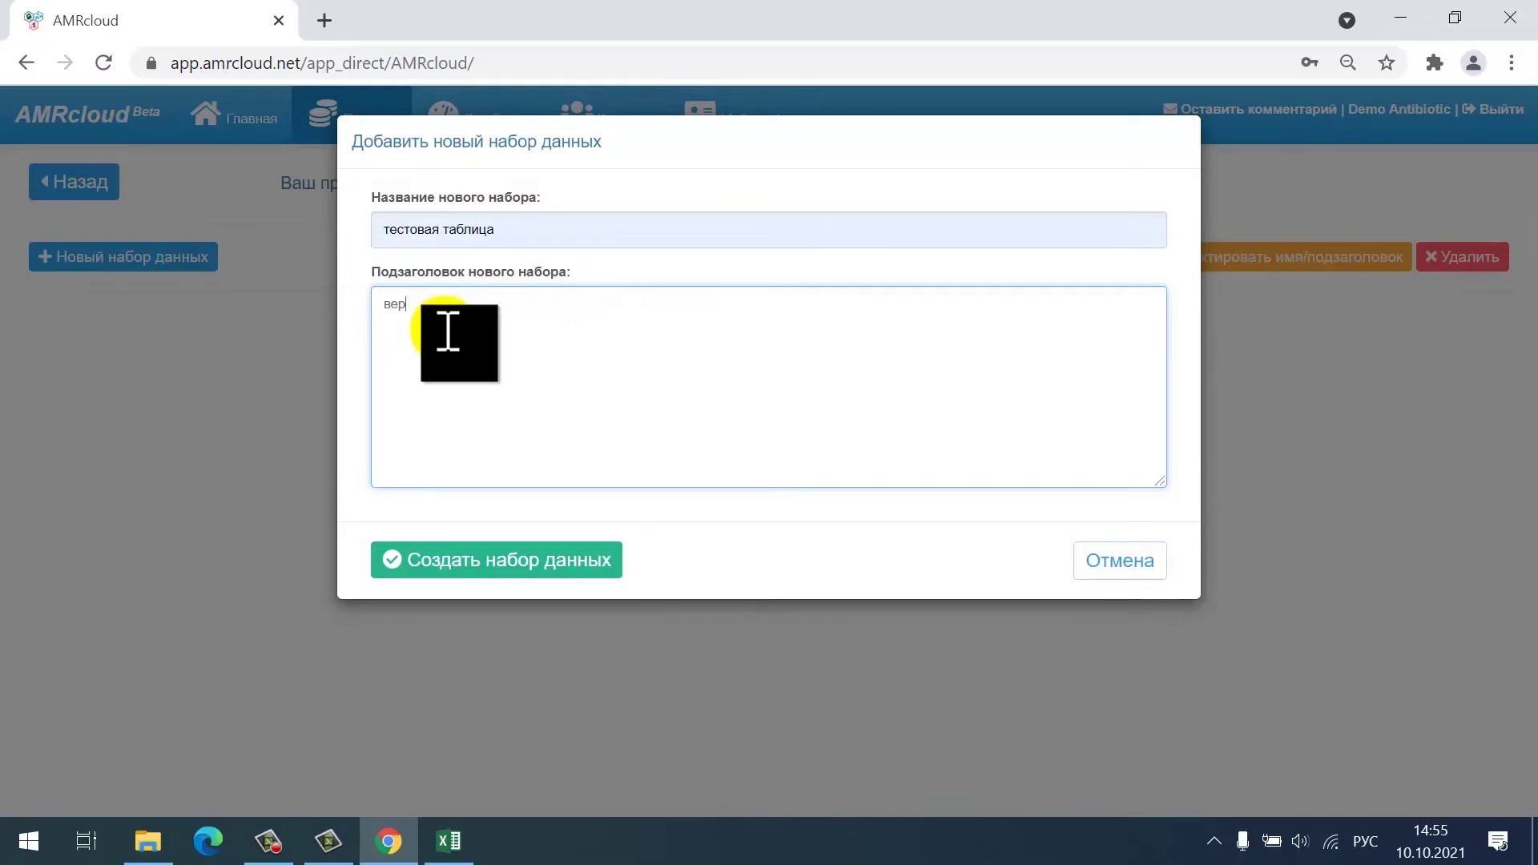
type("сия1")
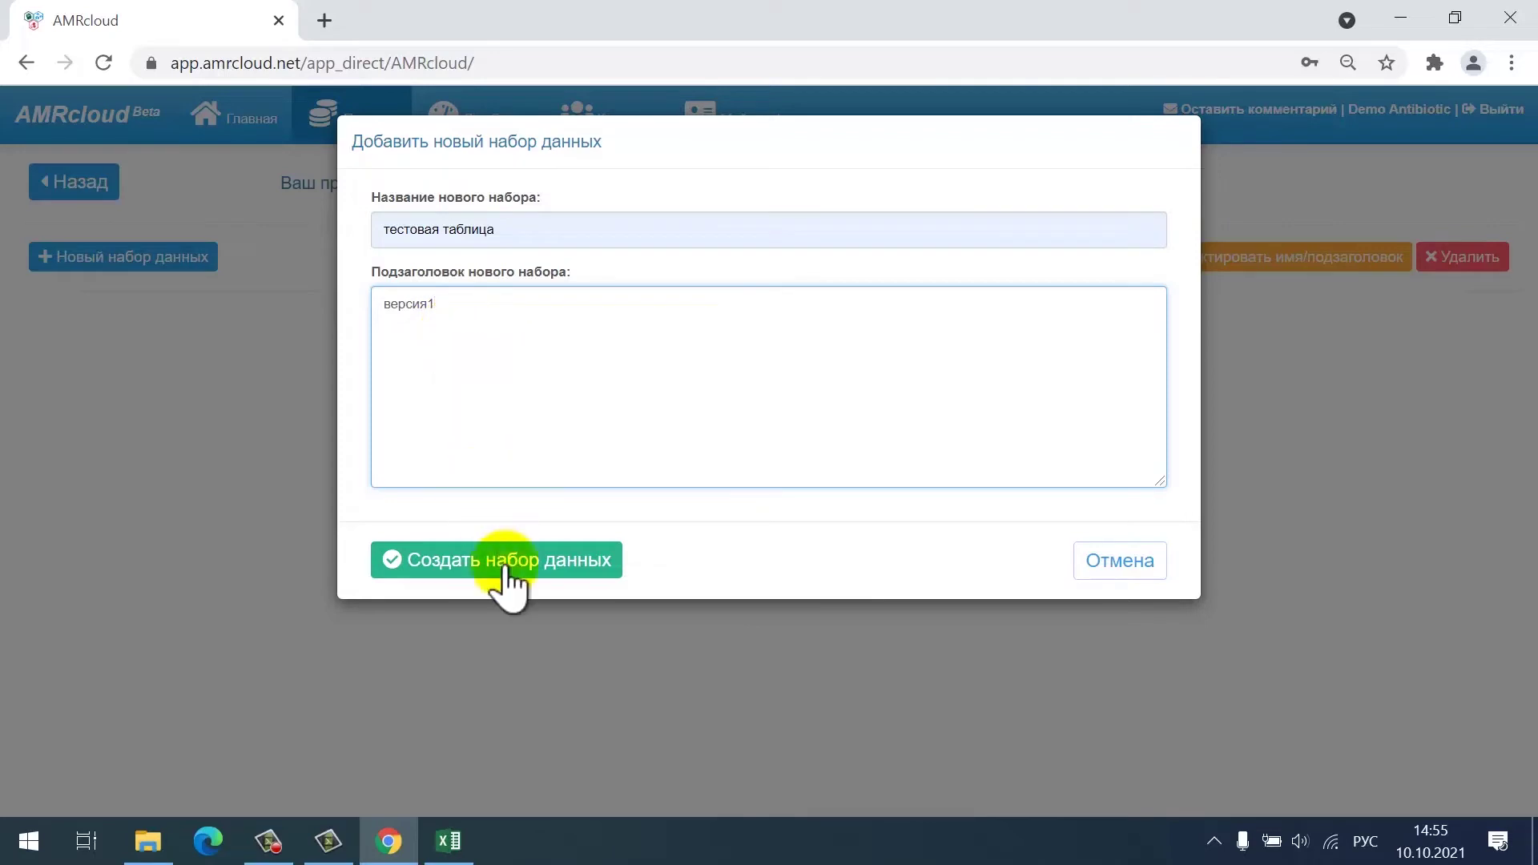
left_click(501, 563)
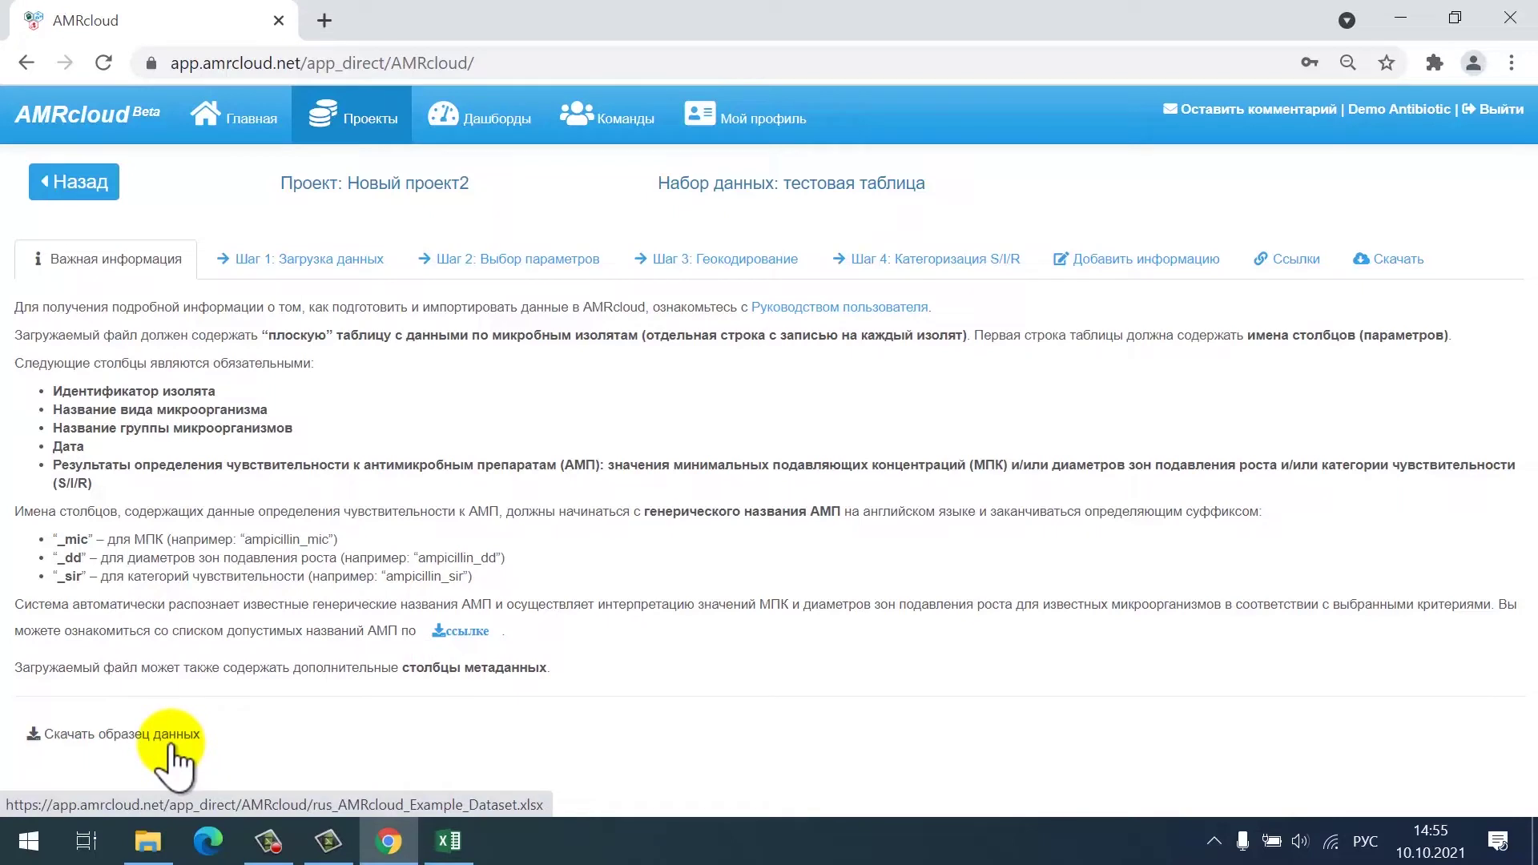
Upload the file example_data1 (2).xlsx from the Загрузки folder in the data loading step (Шаг 1)
left_click(293, 264)
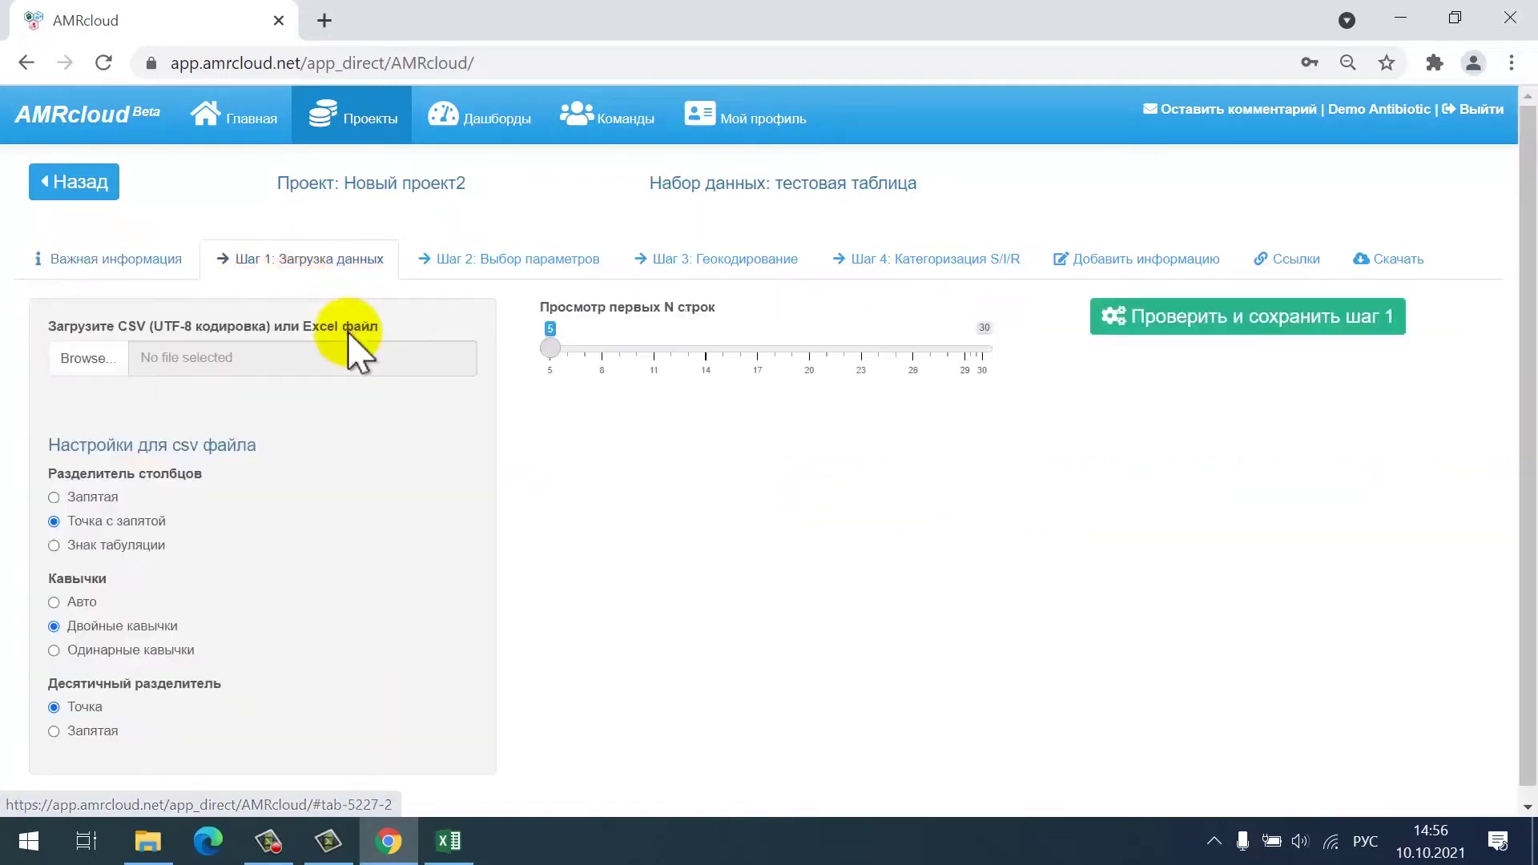
left_click(148, 841)
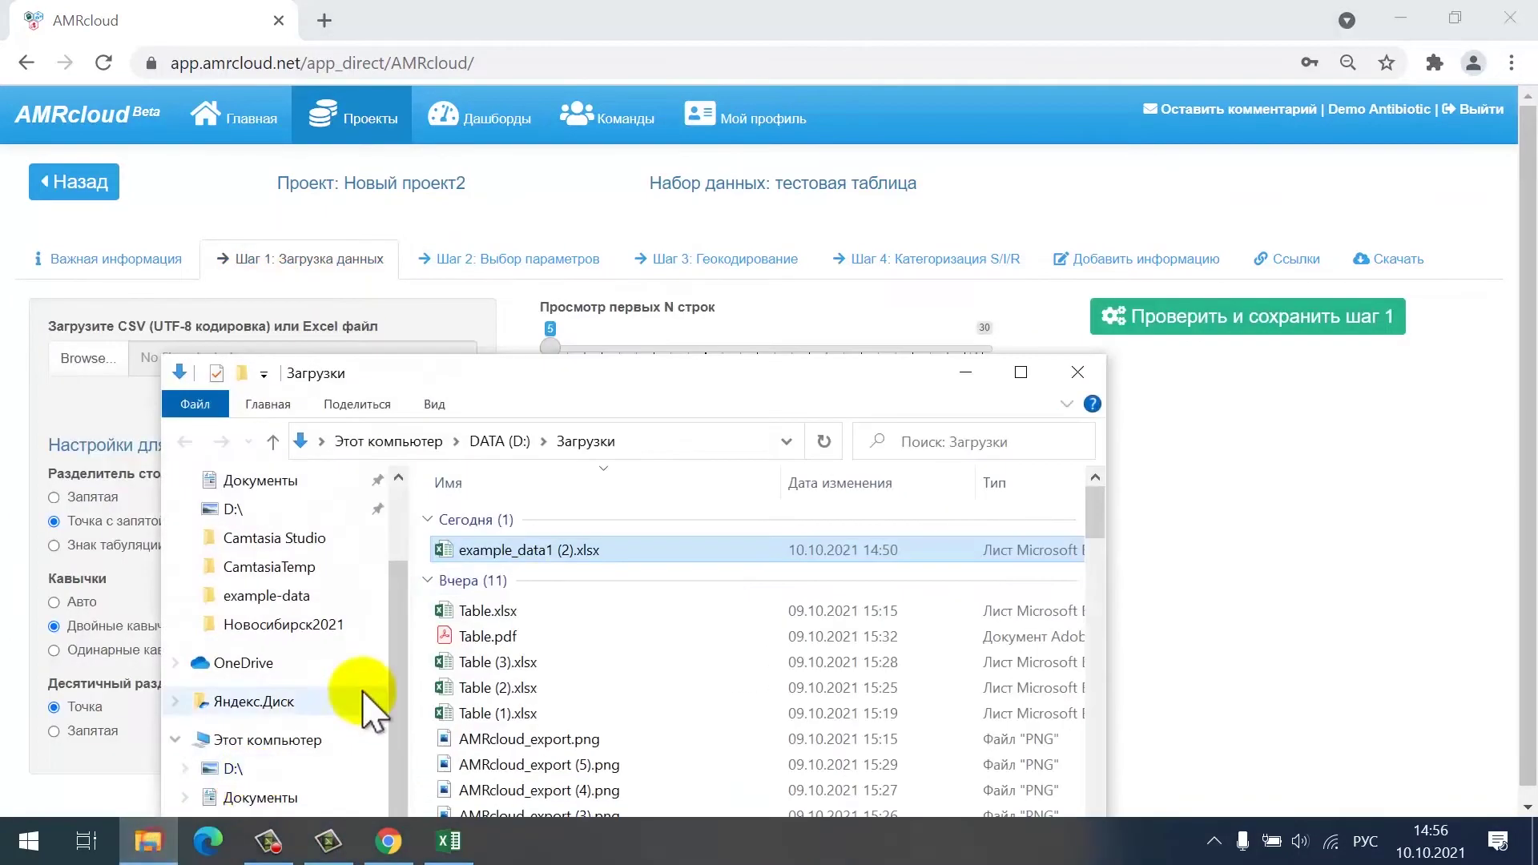
left_click(542, 550)
left_click_drag(158, 340, 103, 365)
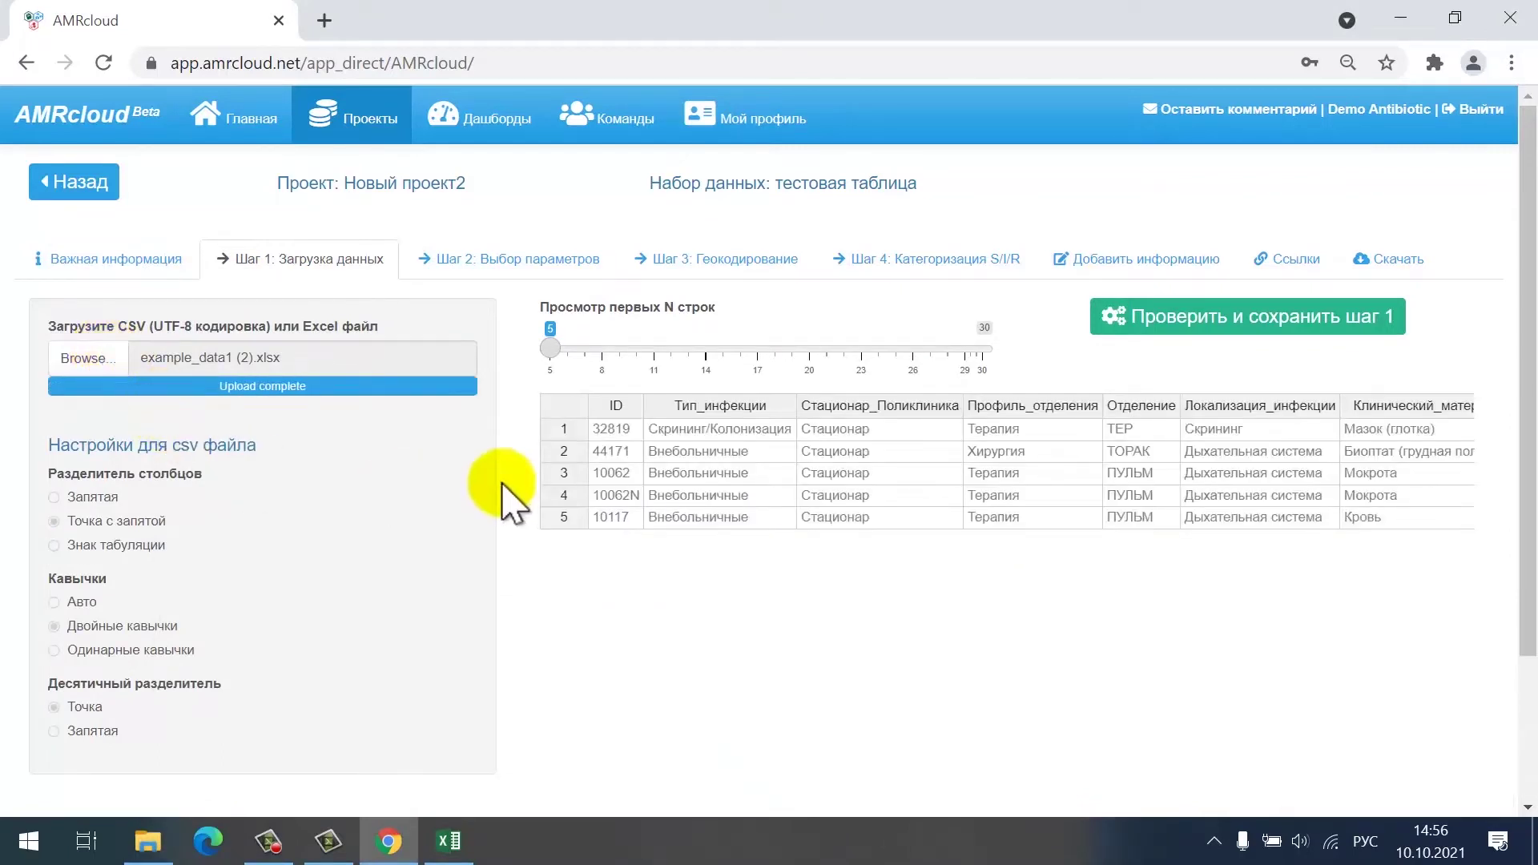
Extend the preview of the uploaded table to the first 30 rows
left_click_drag(551, 347, 705, 352)
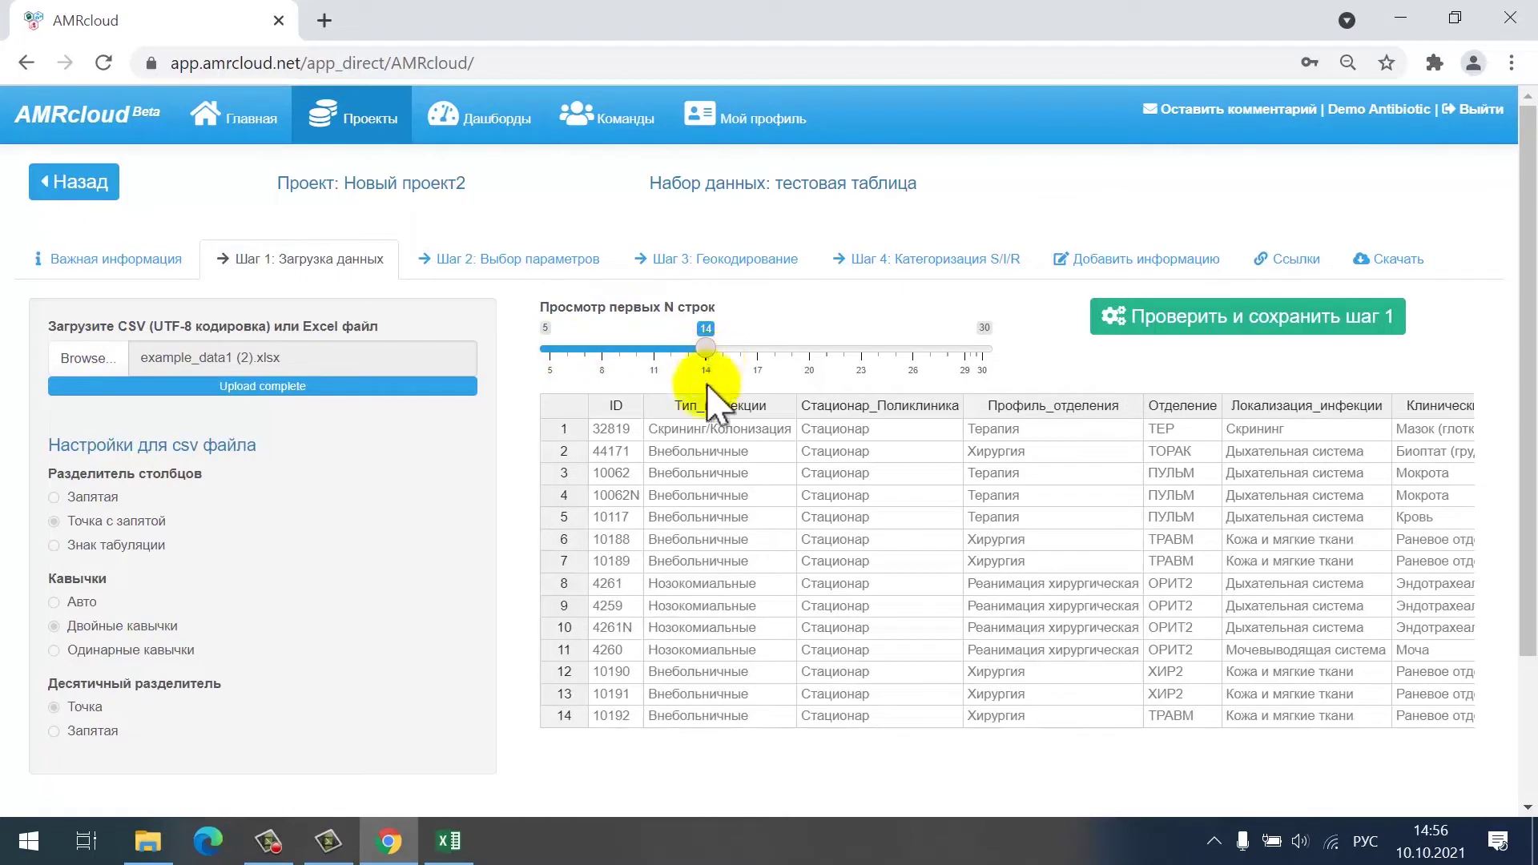
left_click(1041, 519)
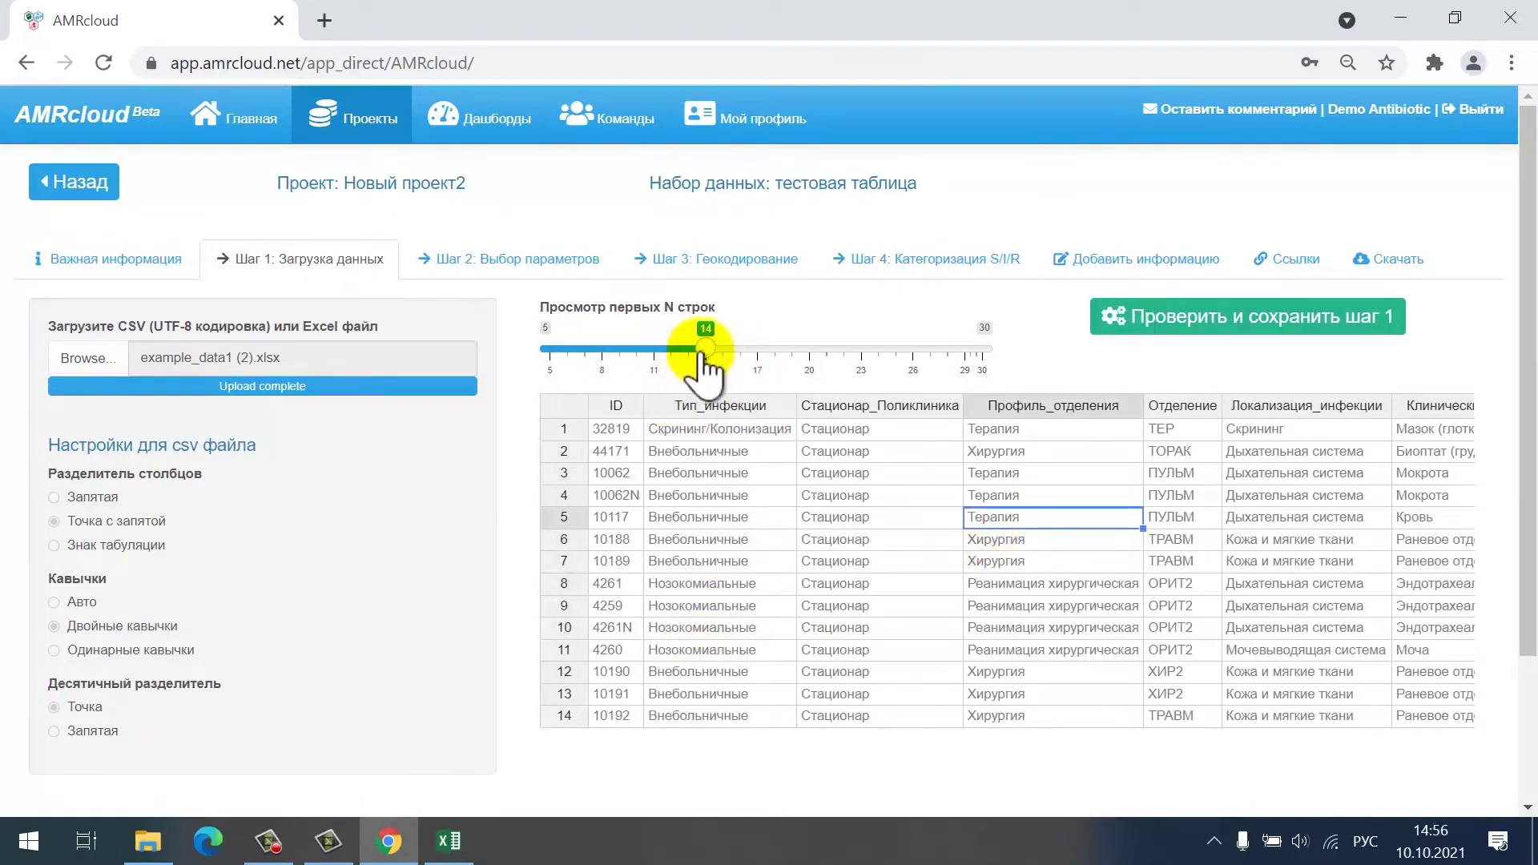
left_click_drag(704, 353, 994, 362)
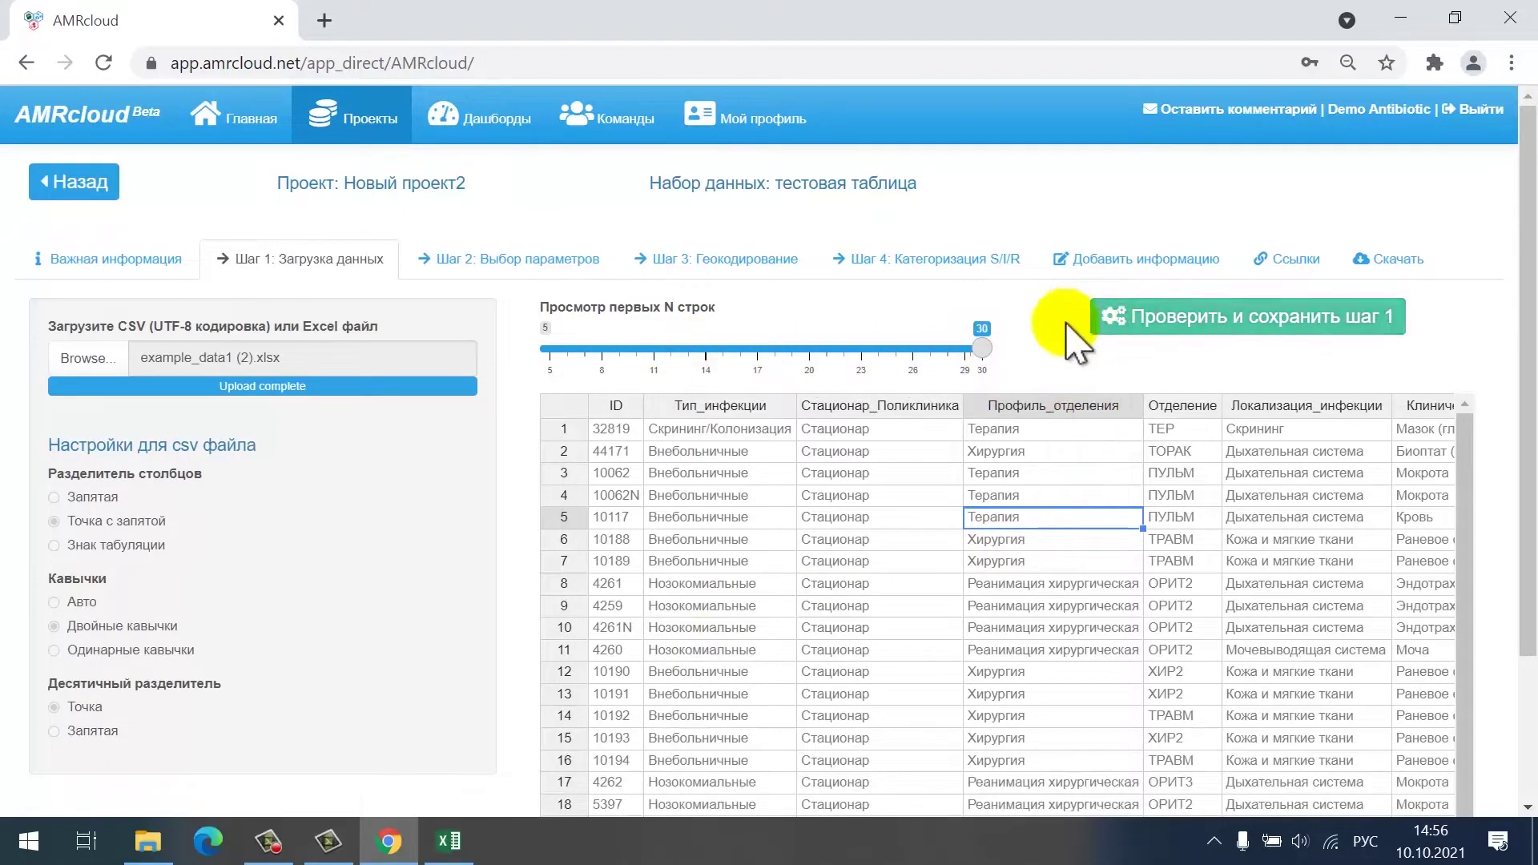
Check and save the data loading step (Шаг 1) and proceed to parameter selection (Шаг 2)
left_click(1044, 331)
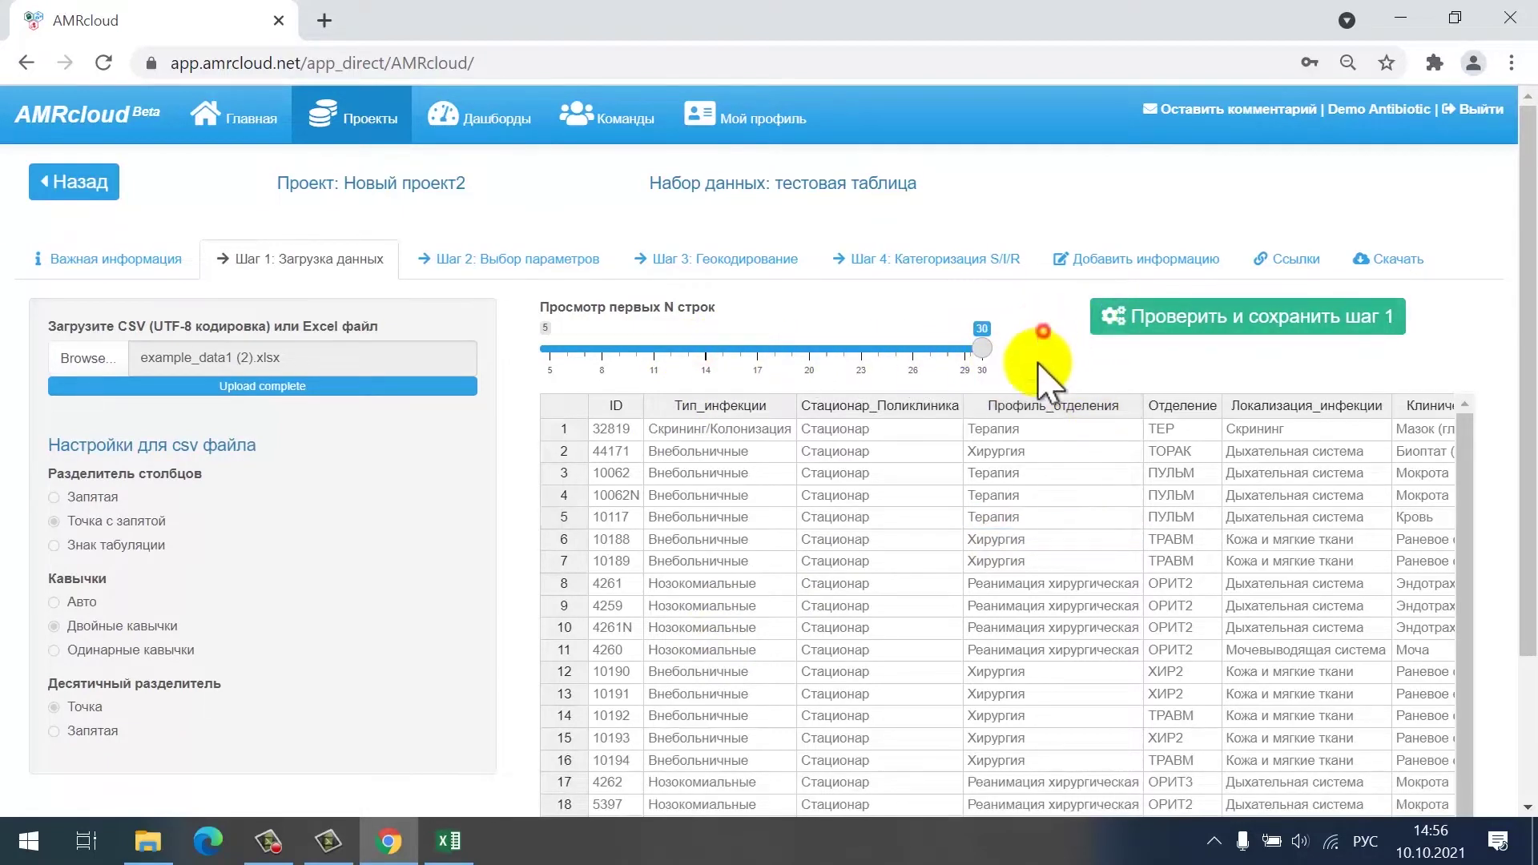
left_click(1216, 336)
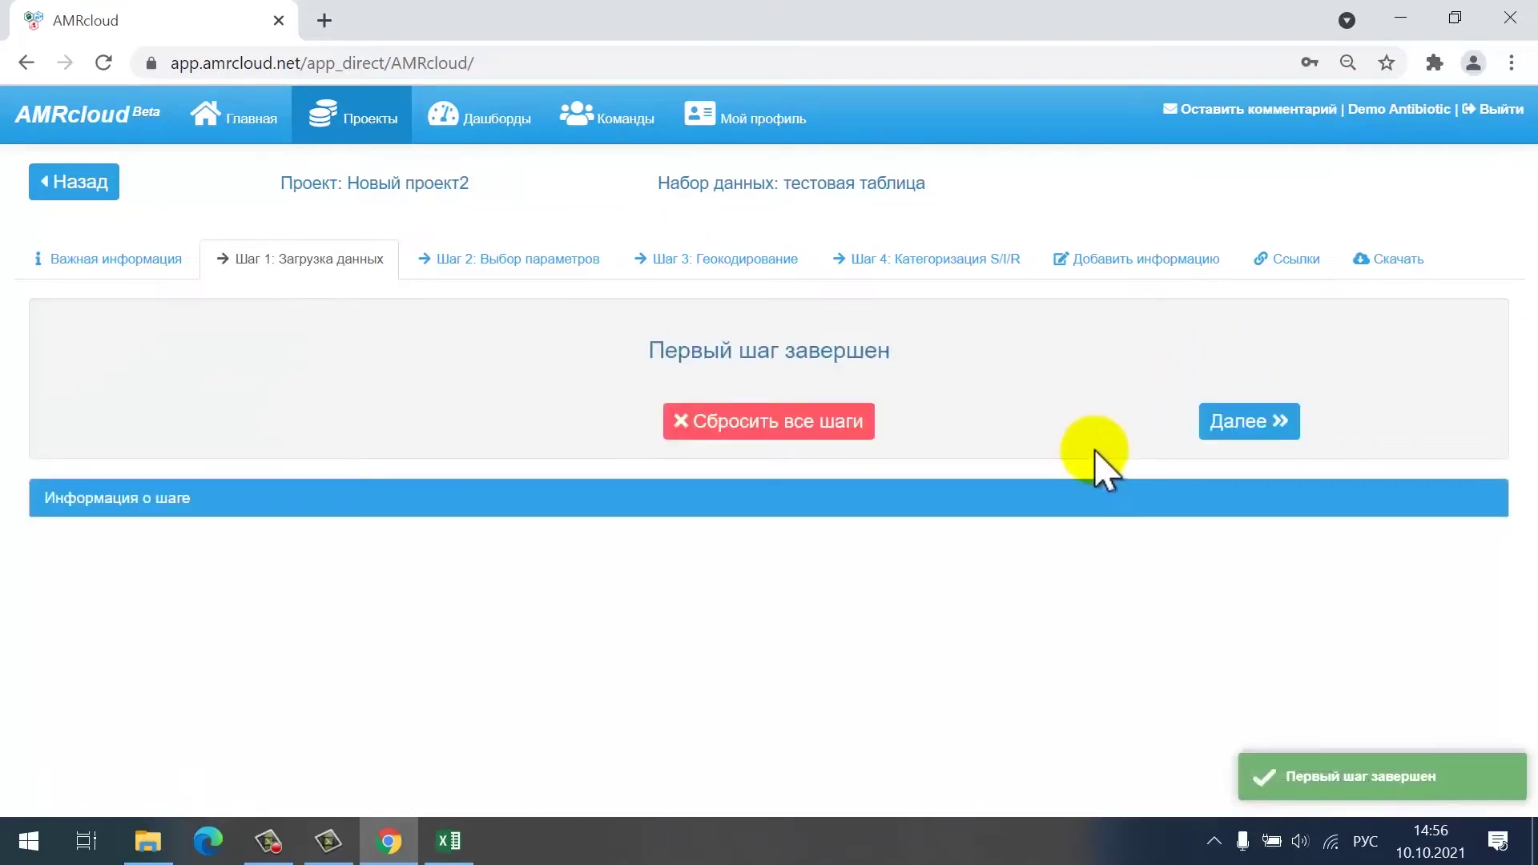
left_click(1240, 422)
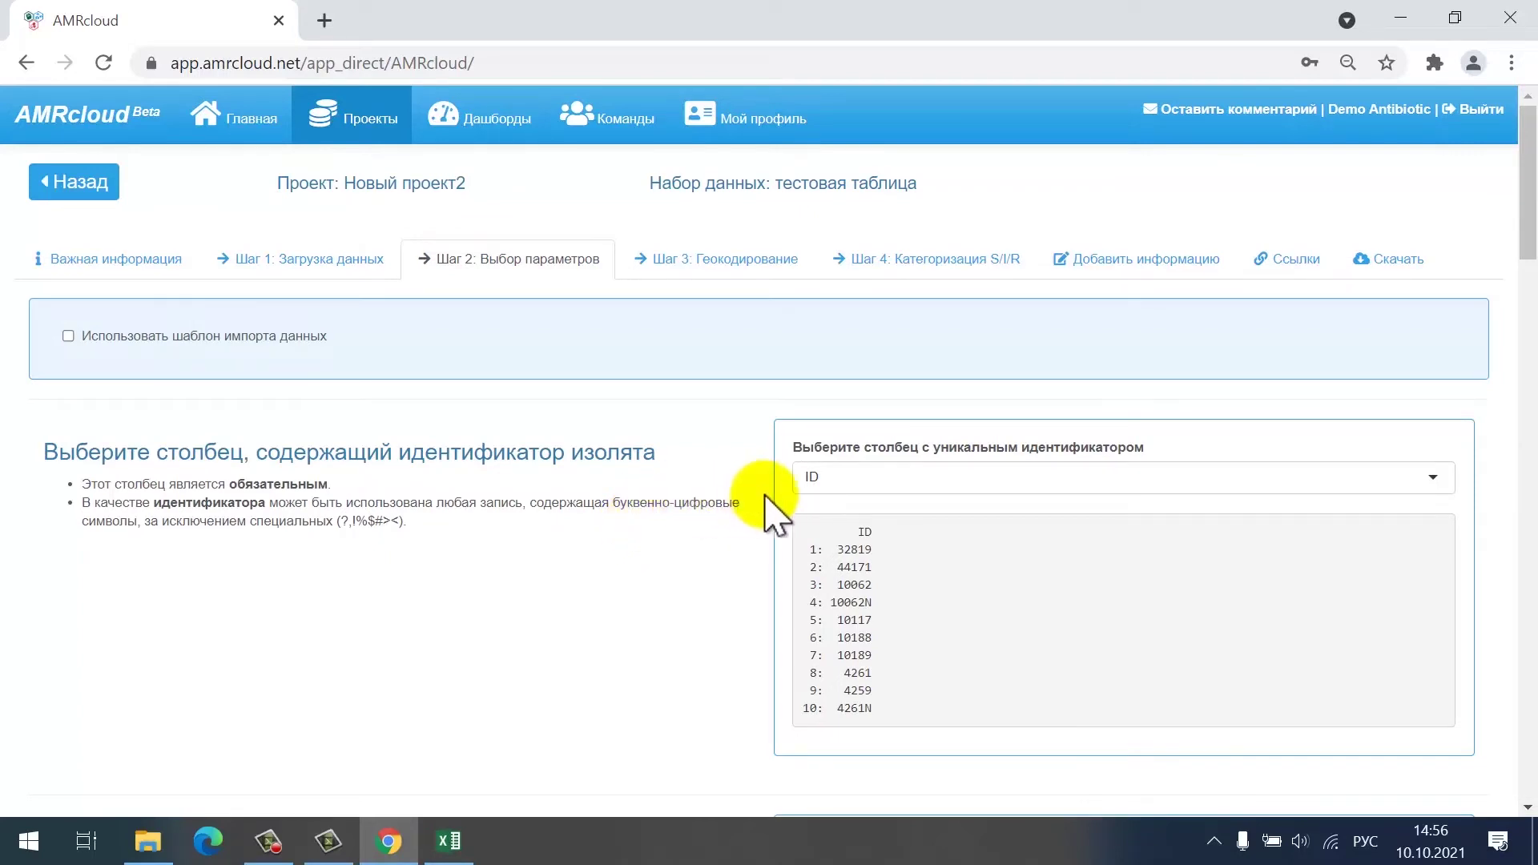
Choose ID as the unique isolate identifier column and Группа_МО as the microorganism group column
left_click(921, 473)
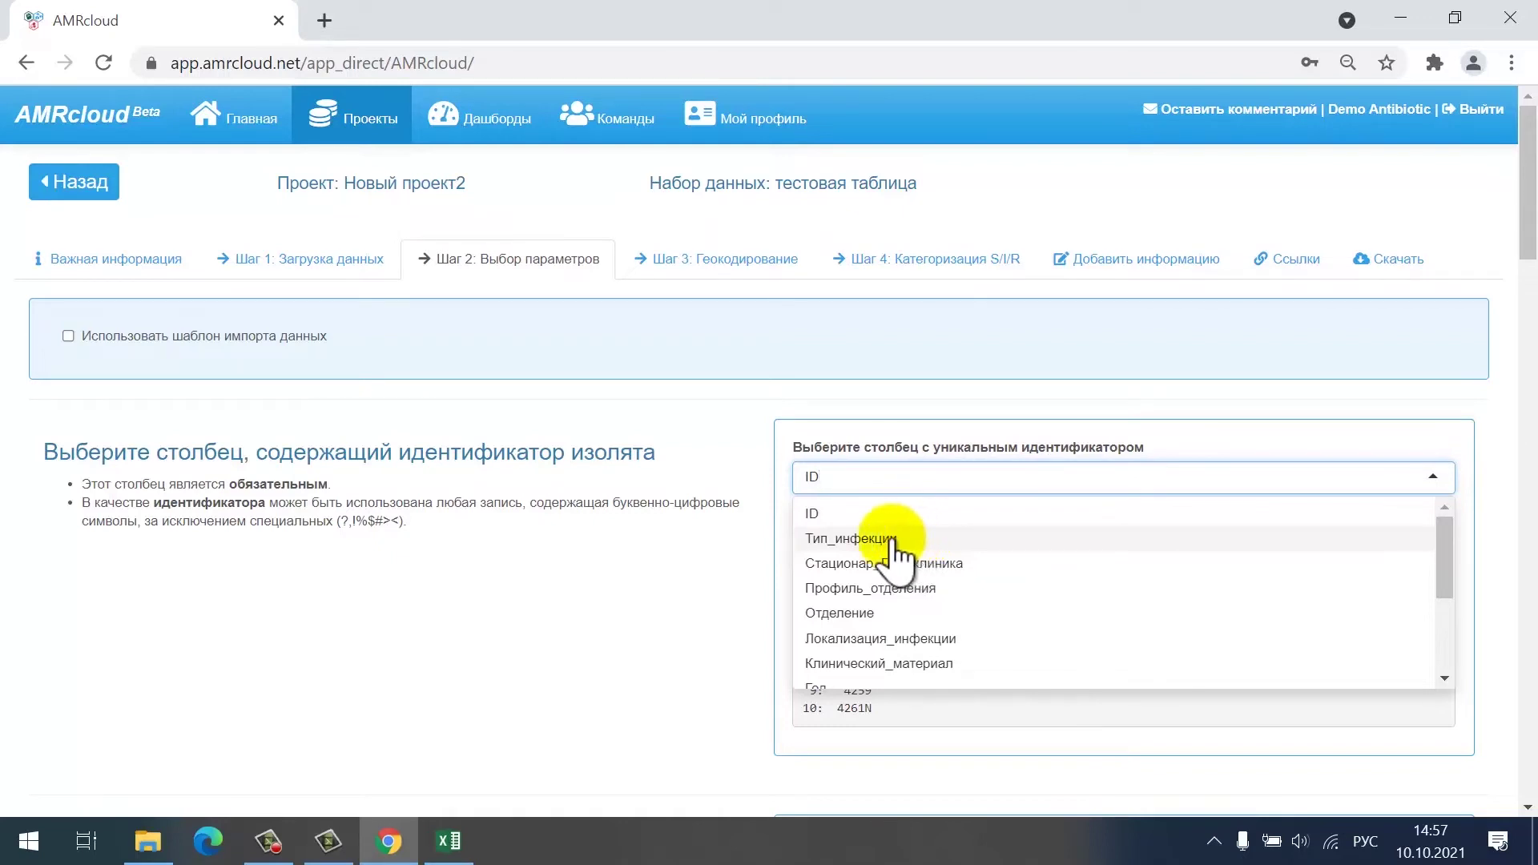
left_click(830, 518)
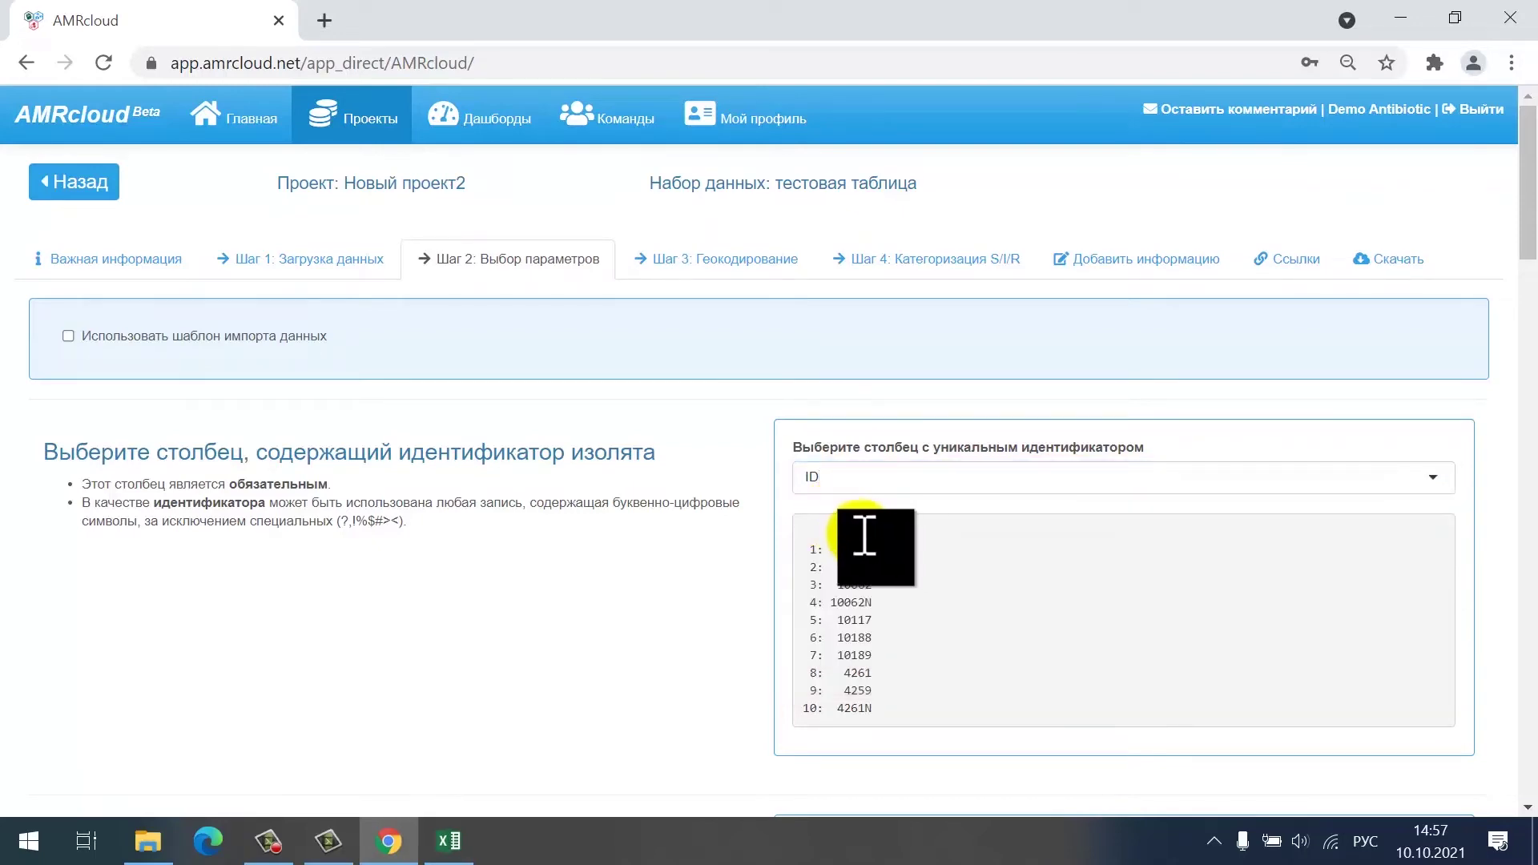
scroll(761, 545, "down", 5)
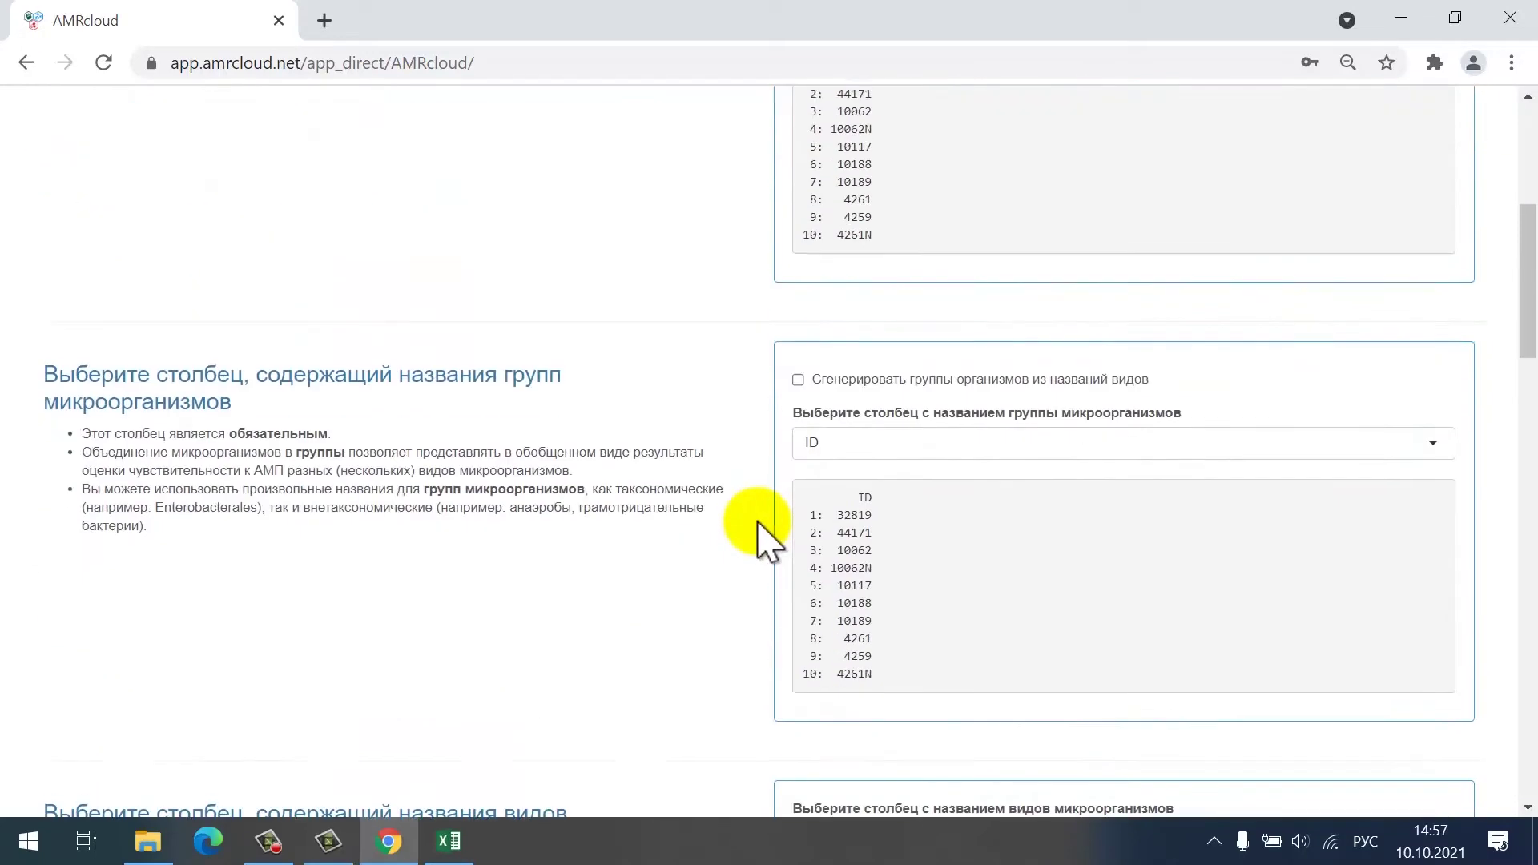
scroll(759, 530, "down", 2)
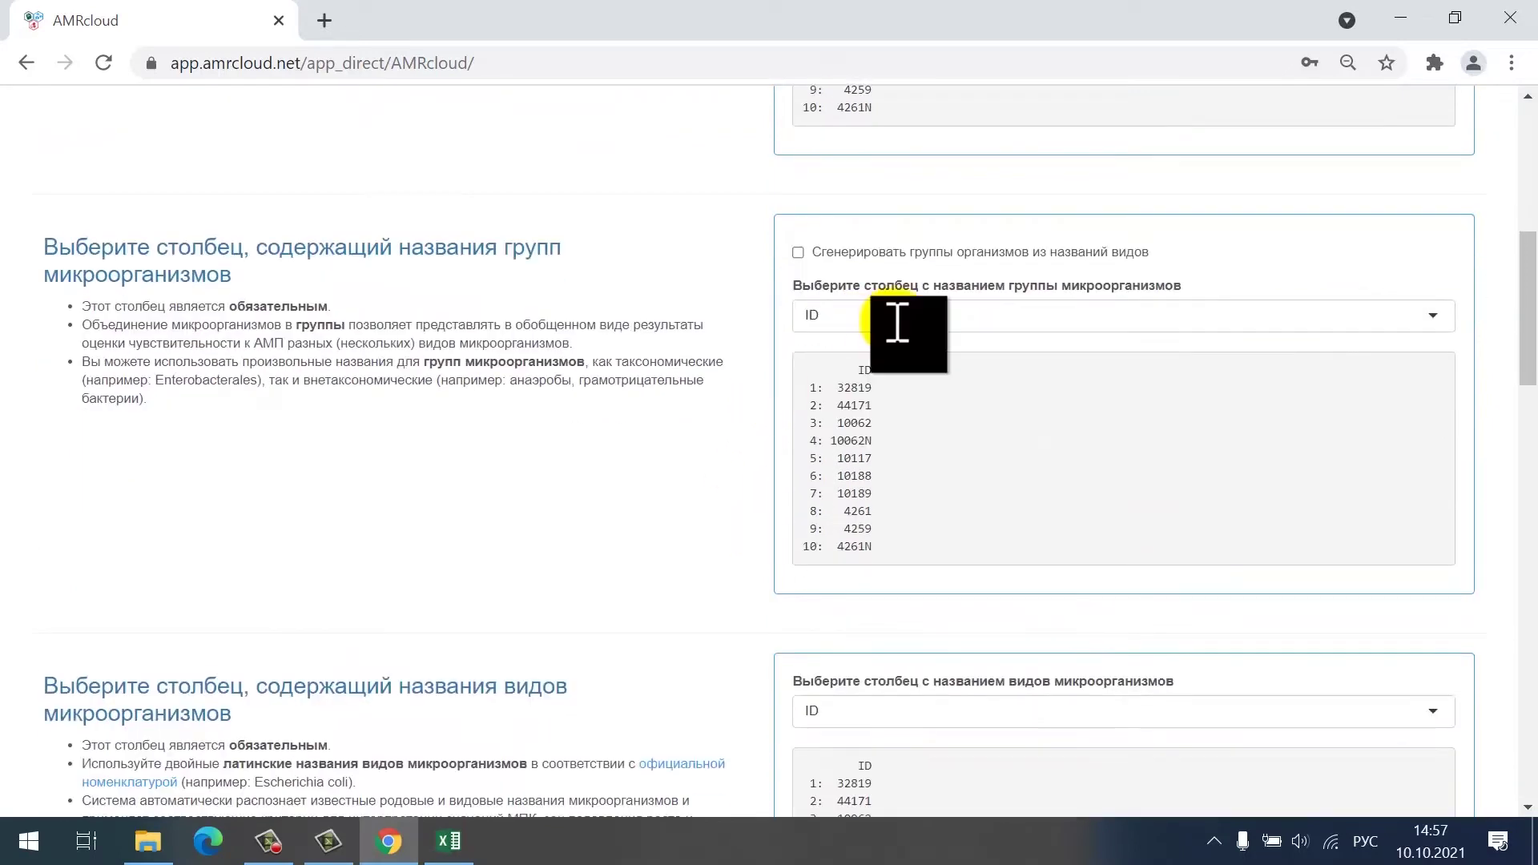
left_click(897, 321)
scroll(881, 444, "down", 3)
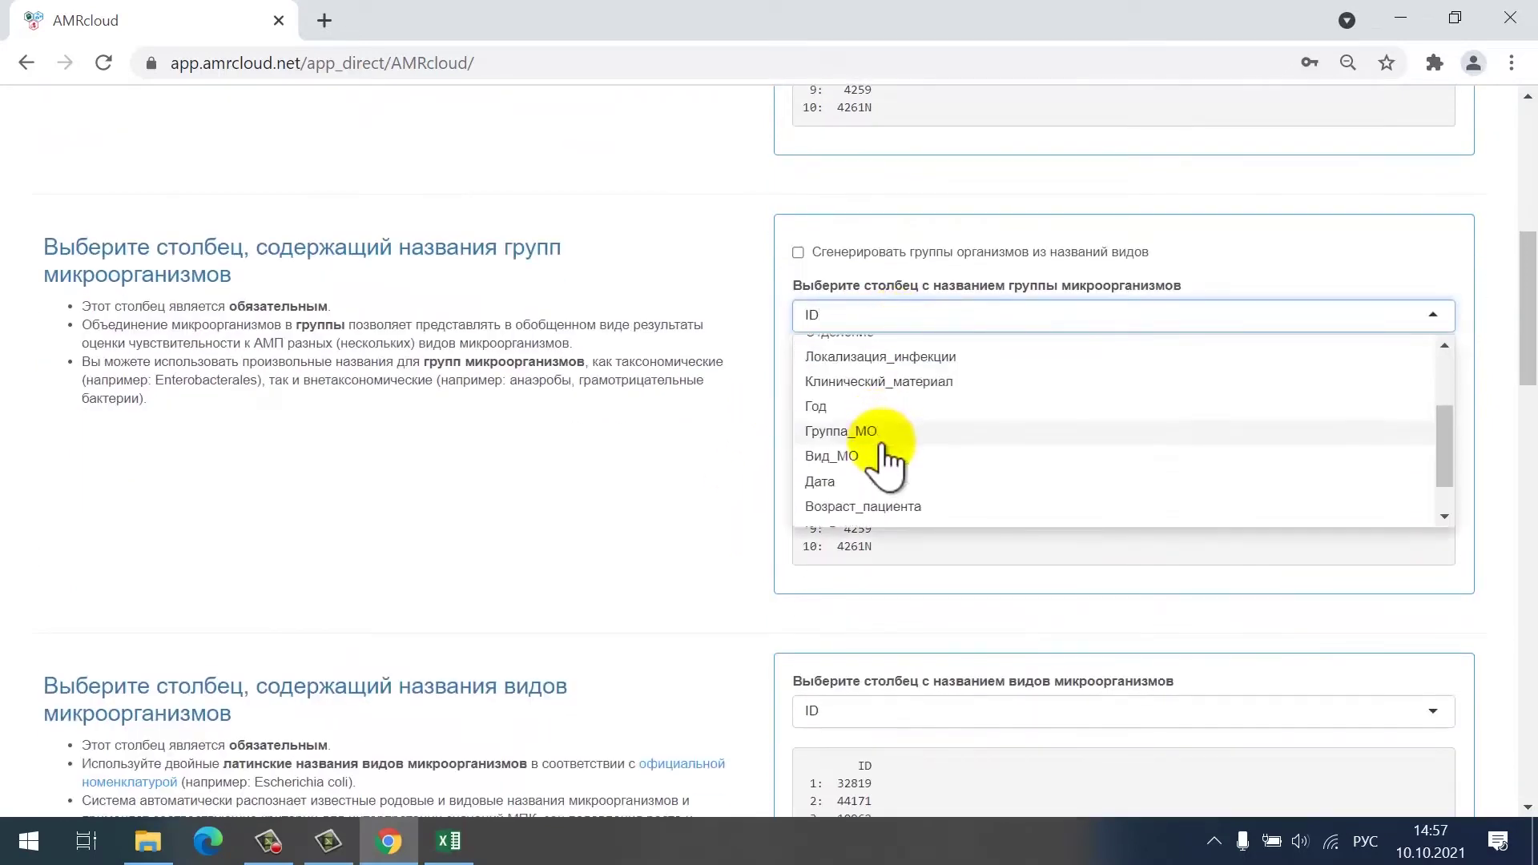
left_click(873, 433)
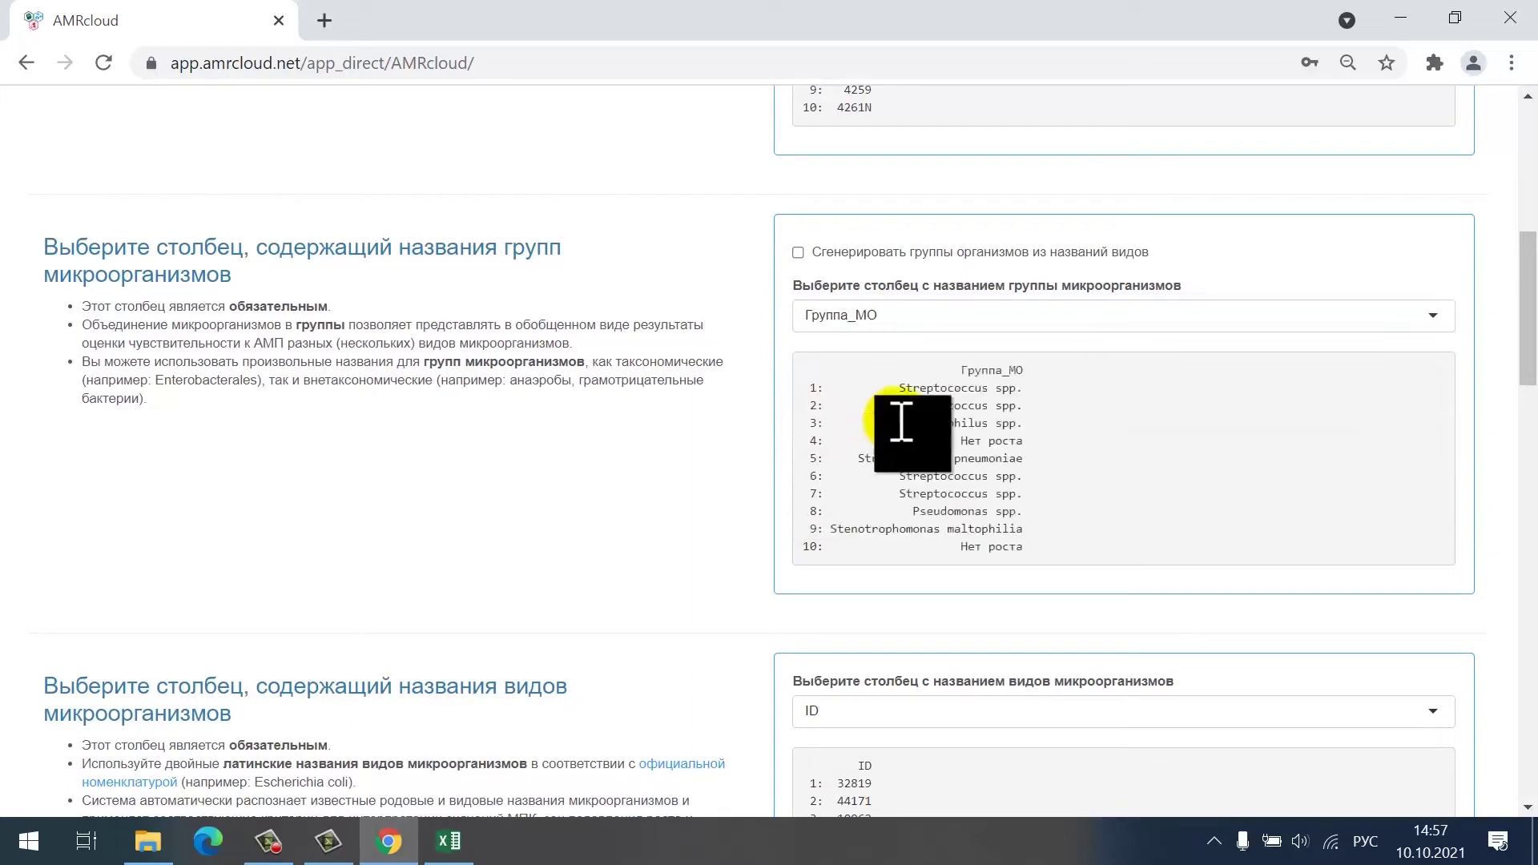
Choose Вид_МО as the column containing the microorganism species names
scroll(951, 443, "down", 4)
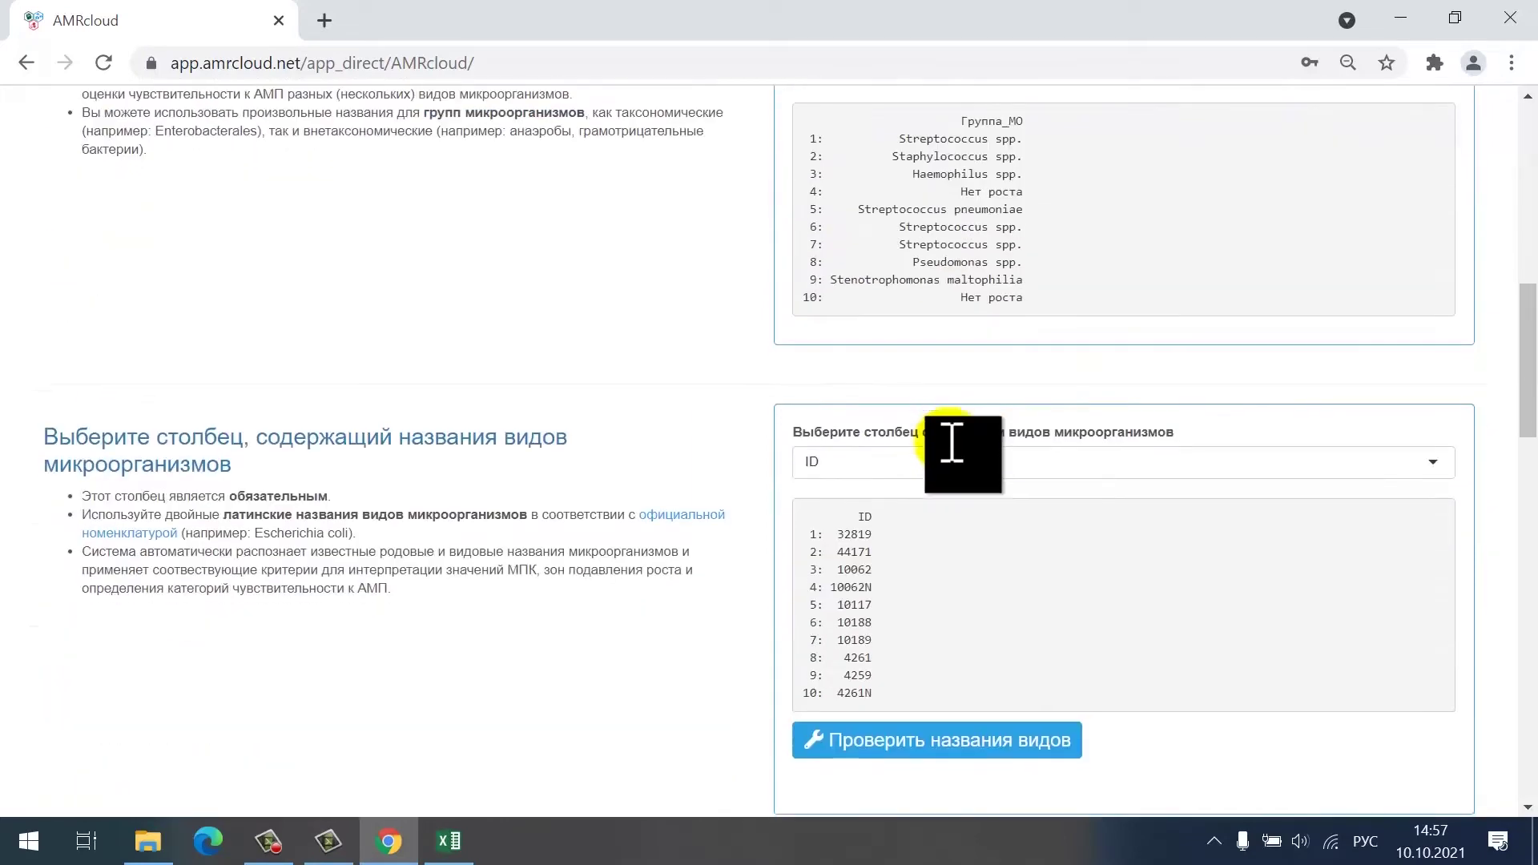
left_click(844, 353)
scroll(873, 445, "down", 3)
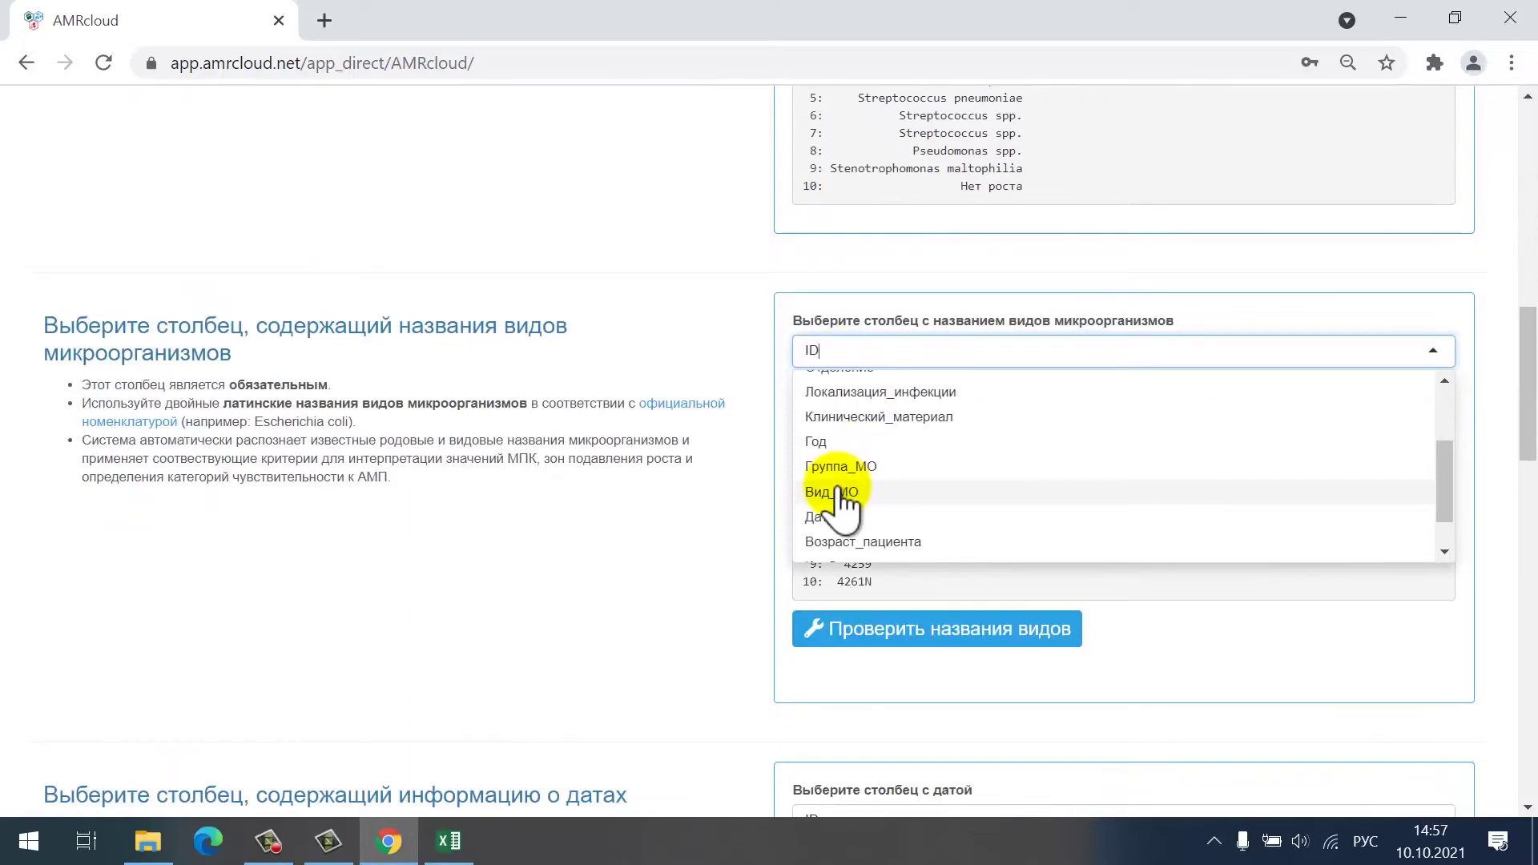
left_click(837, 491)
Review the values listed as incorrectly formatted dates and choose Дата as the isolation date column
scroll(720, 522, "down", 2)
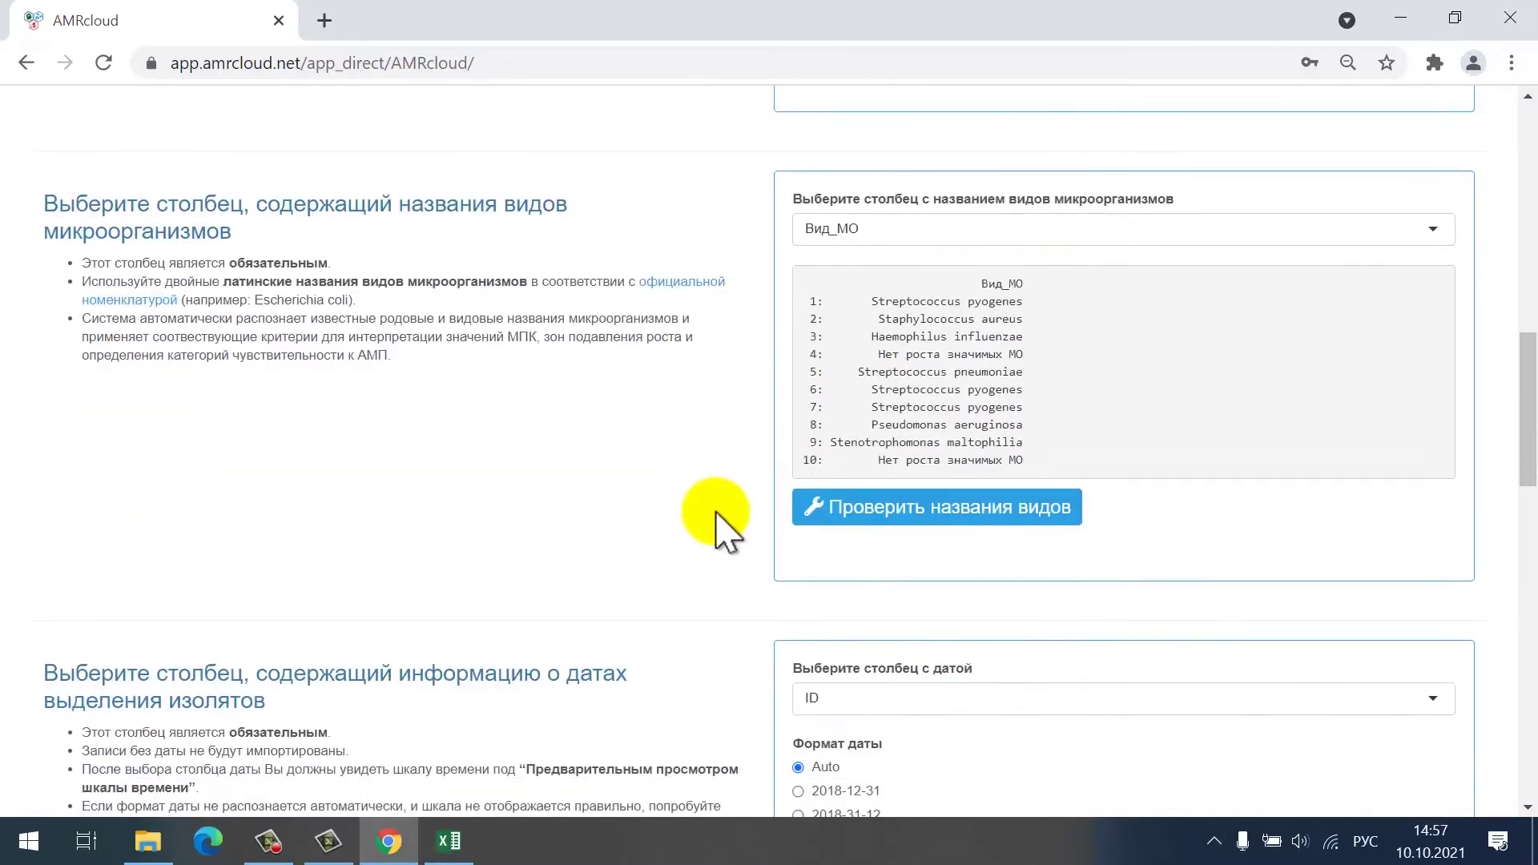
scroll(715, 529, "down", 5)
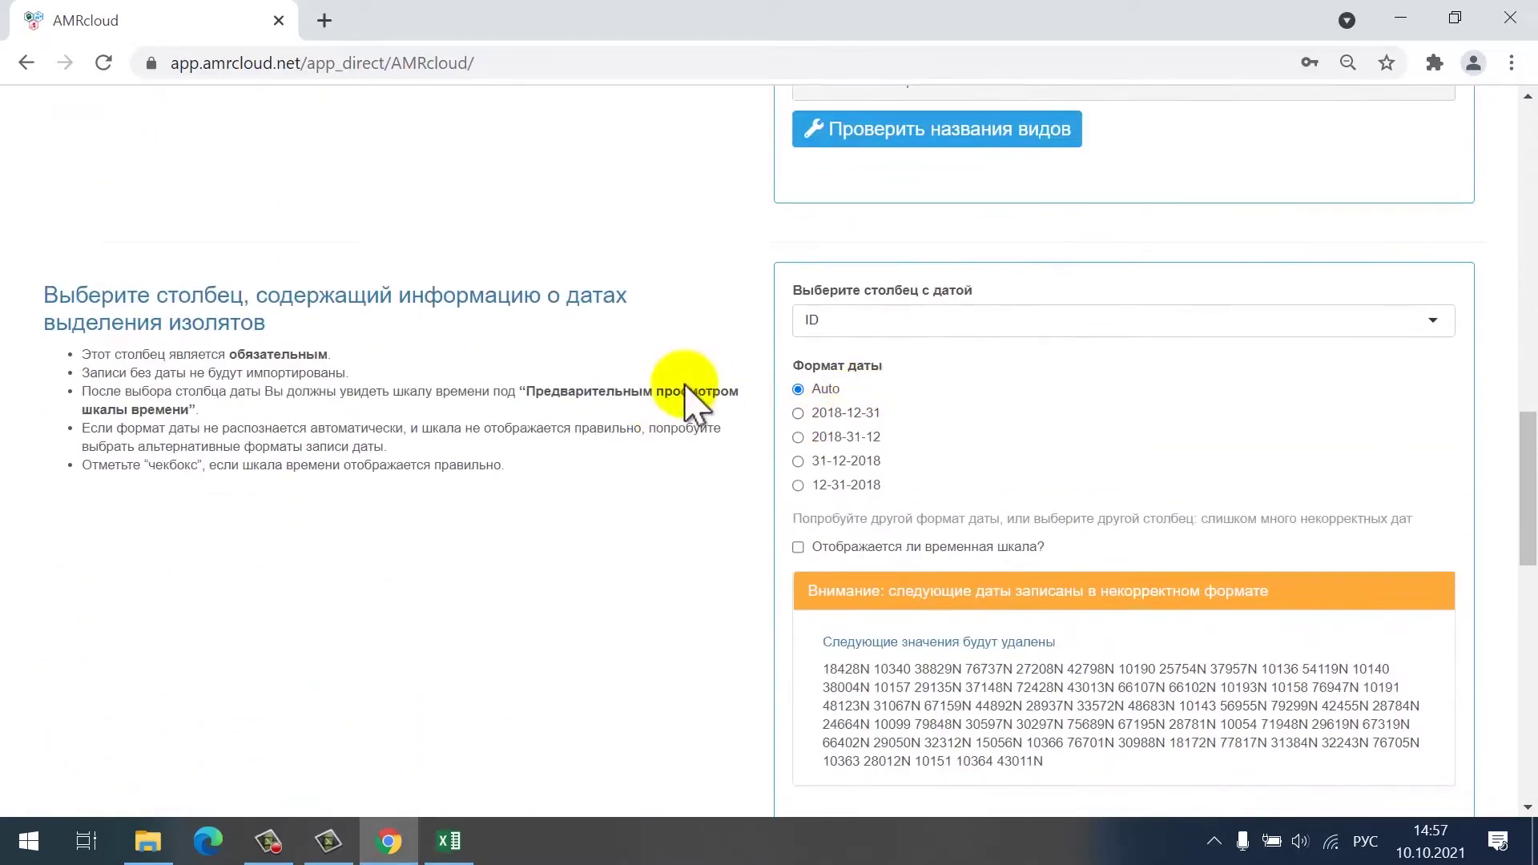
scroll(695, 406, "down", 1)
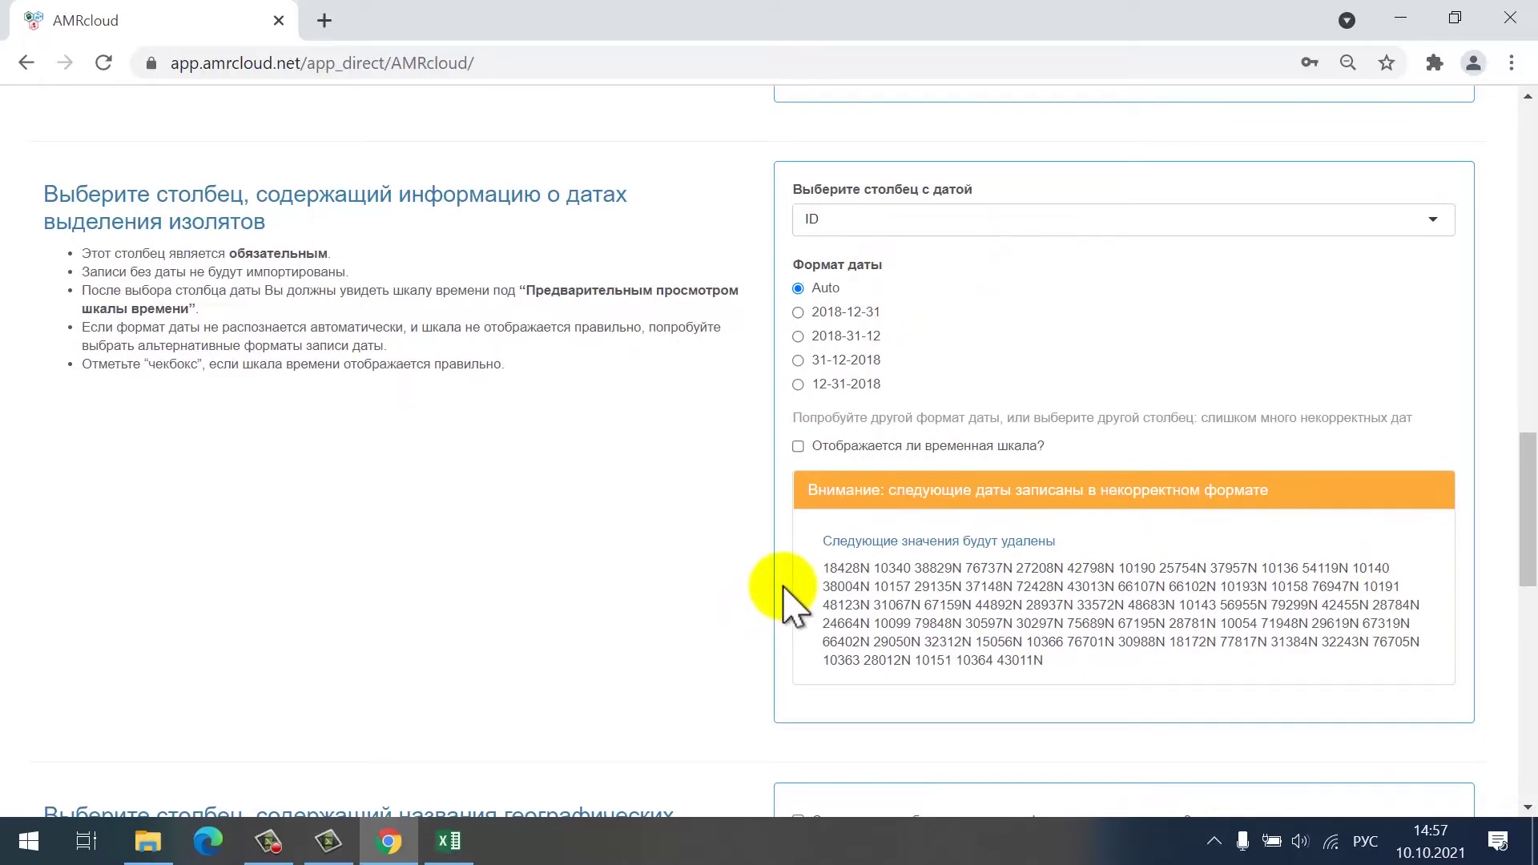
left_click_drag(824, 568, 1056, 661)
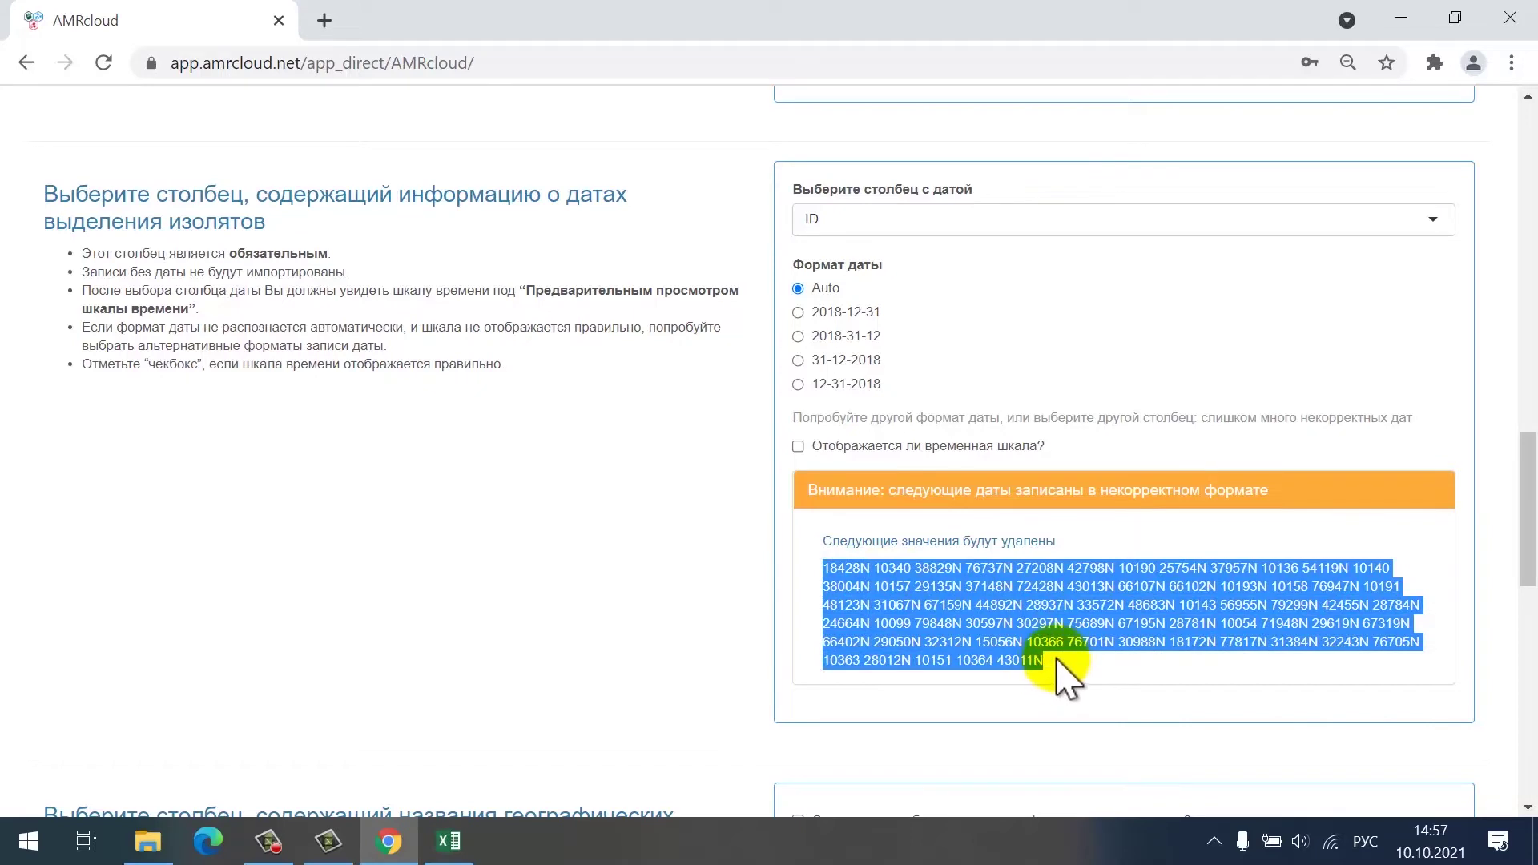
left_click(982, 629)
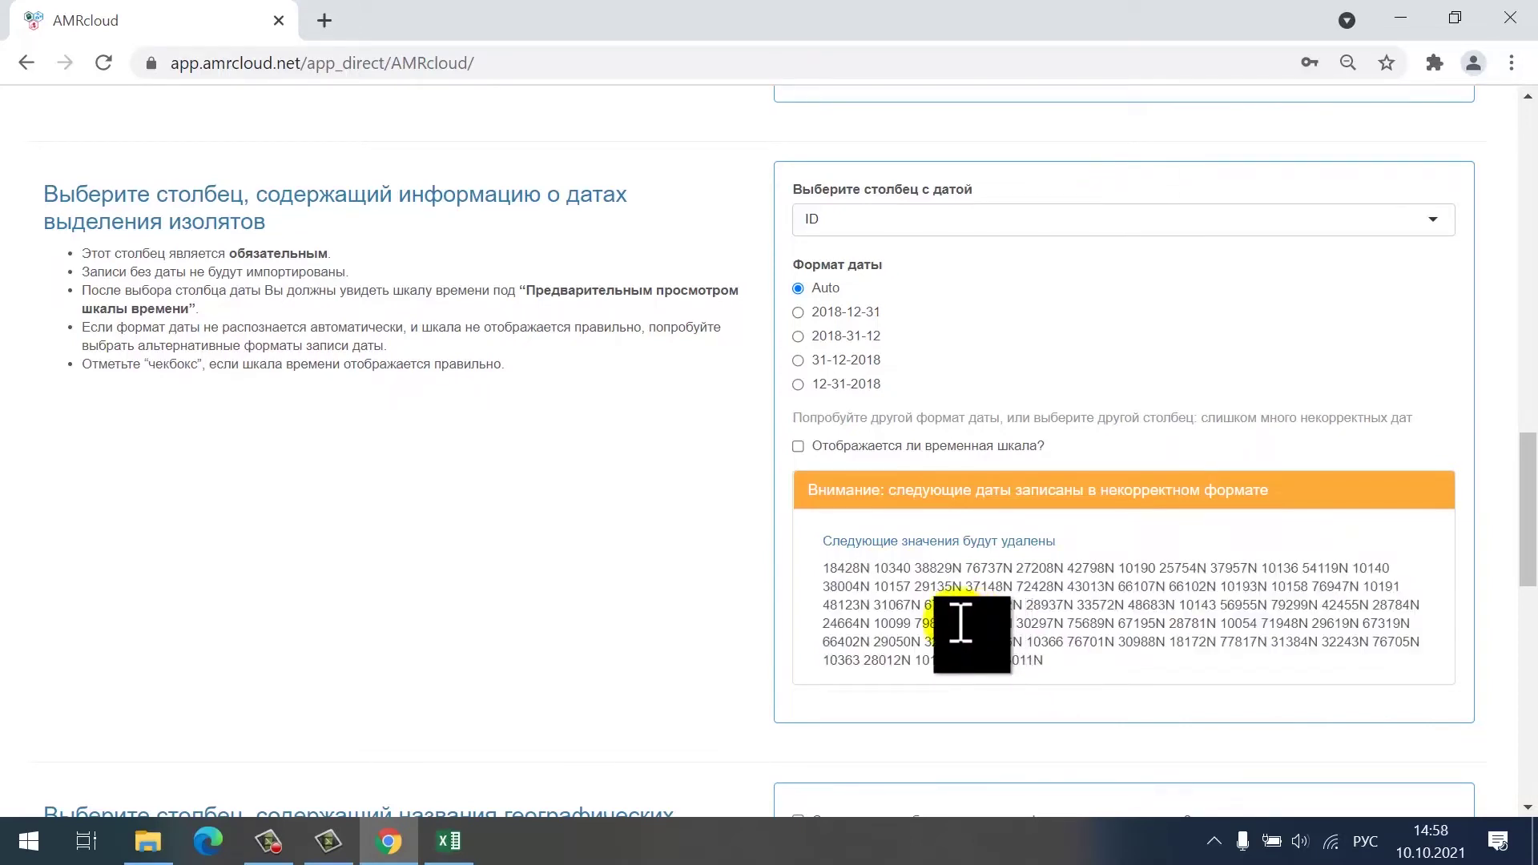
left_click_drag(823, 569, 867, 571)
left_click(806, 590)
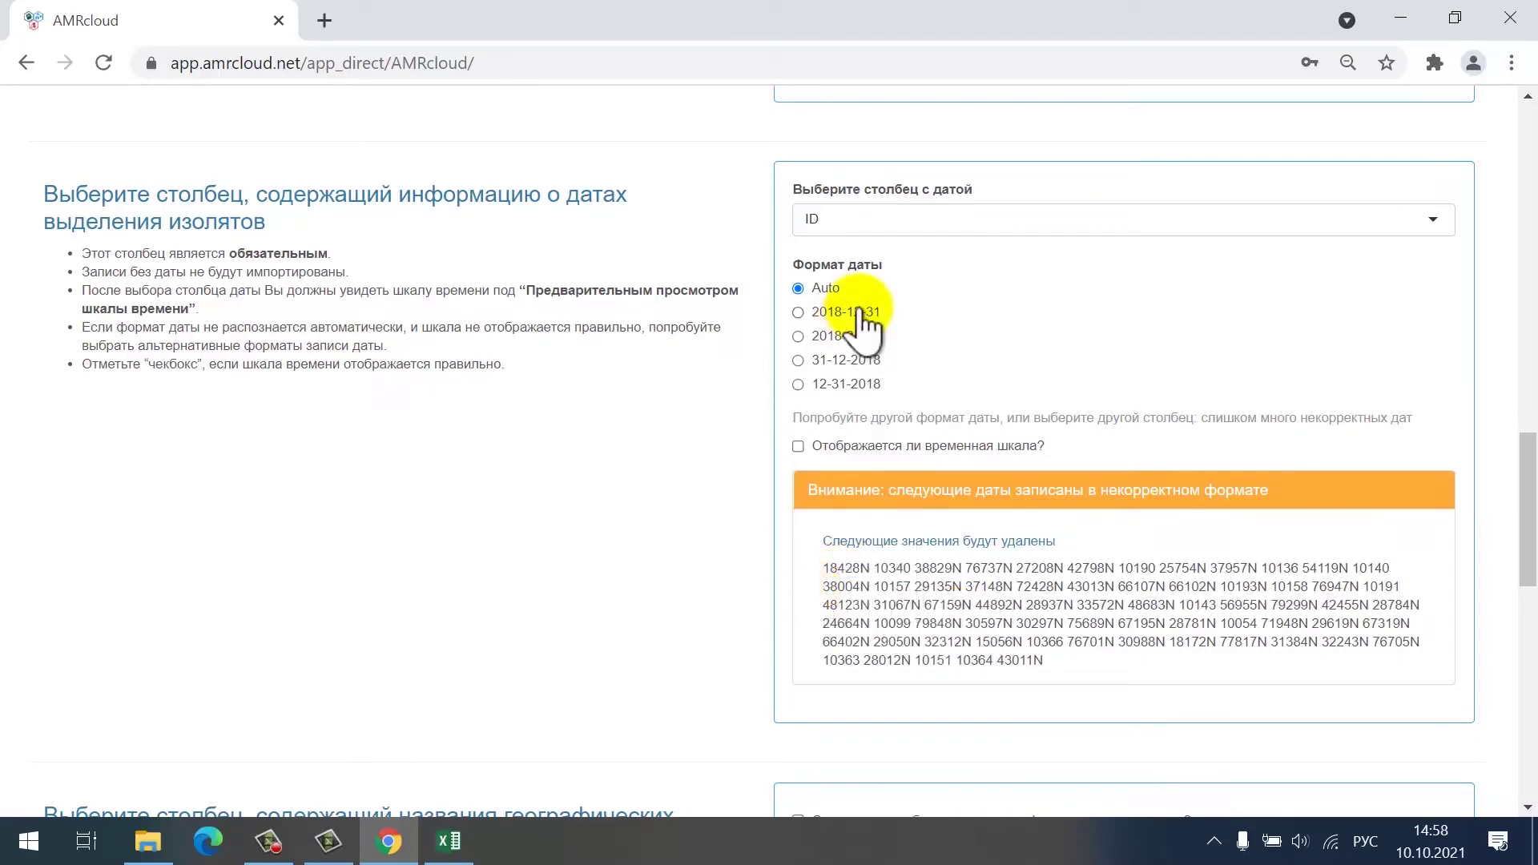
left_click(849, 233)
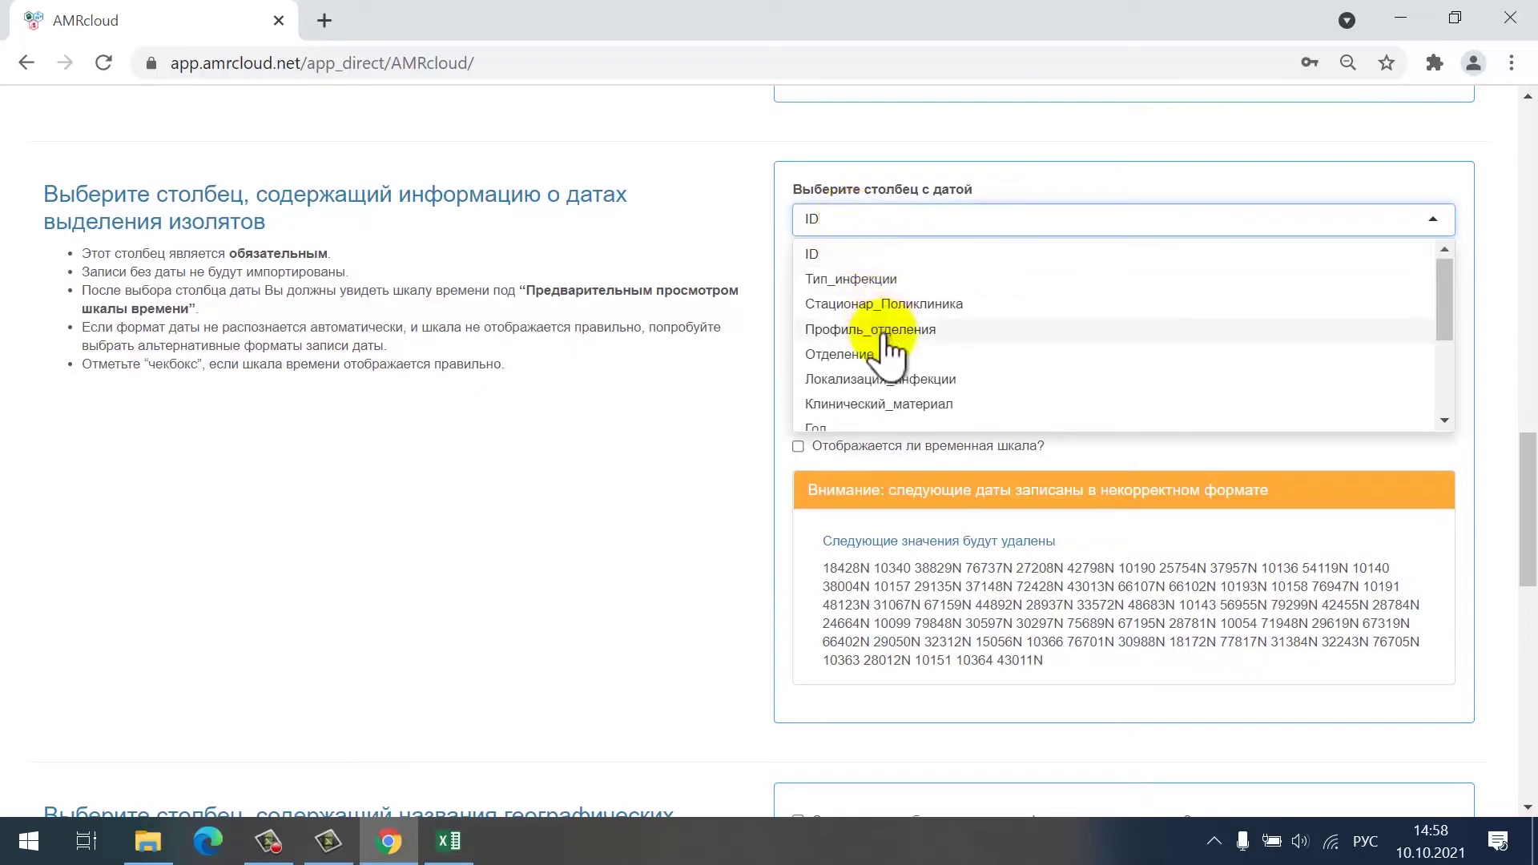
scroll(881, 341, "down", 3)
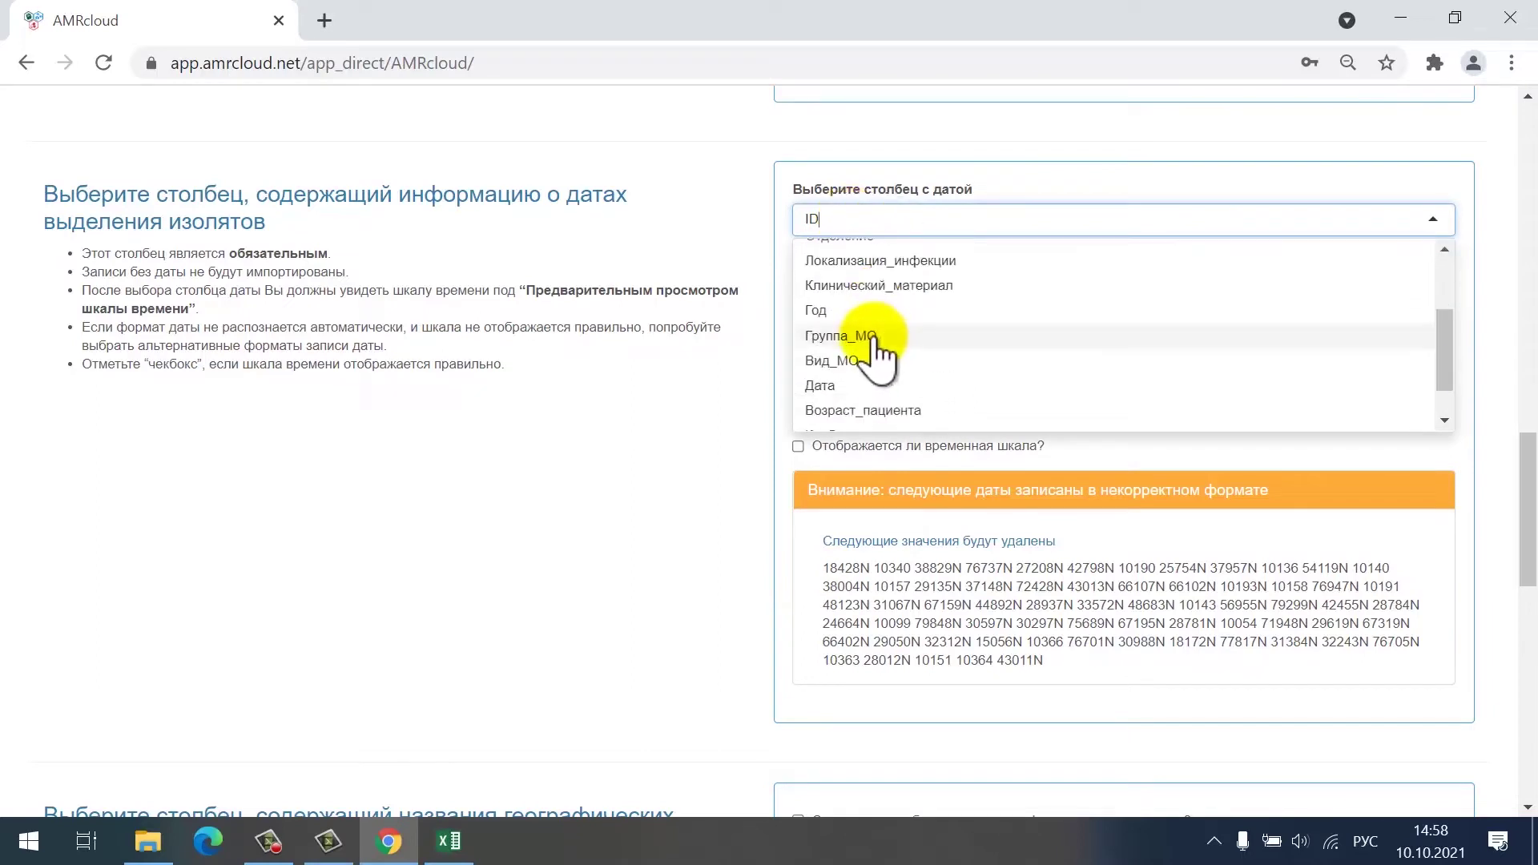
left_click(860, 391)
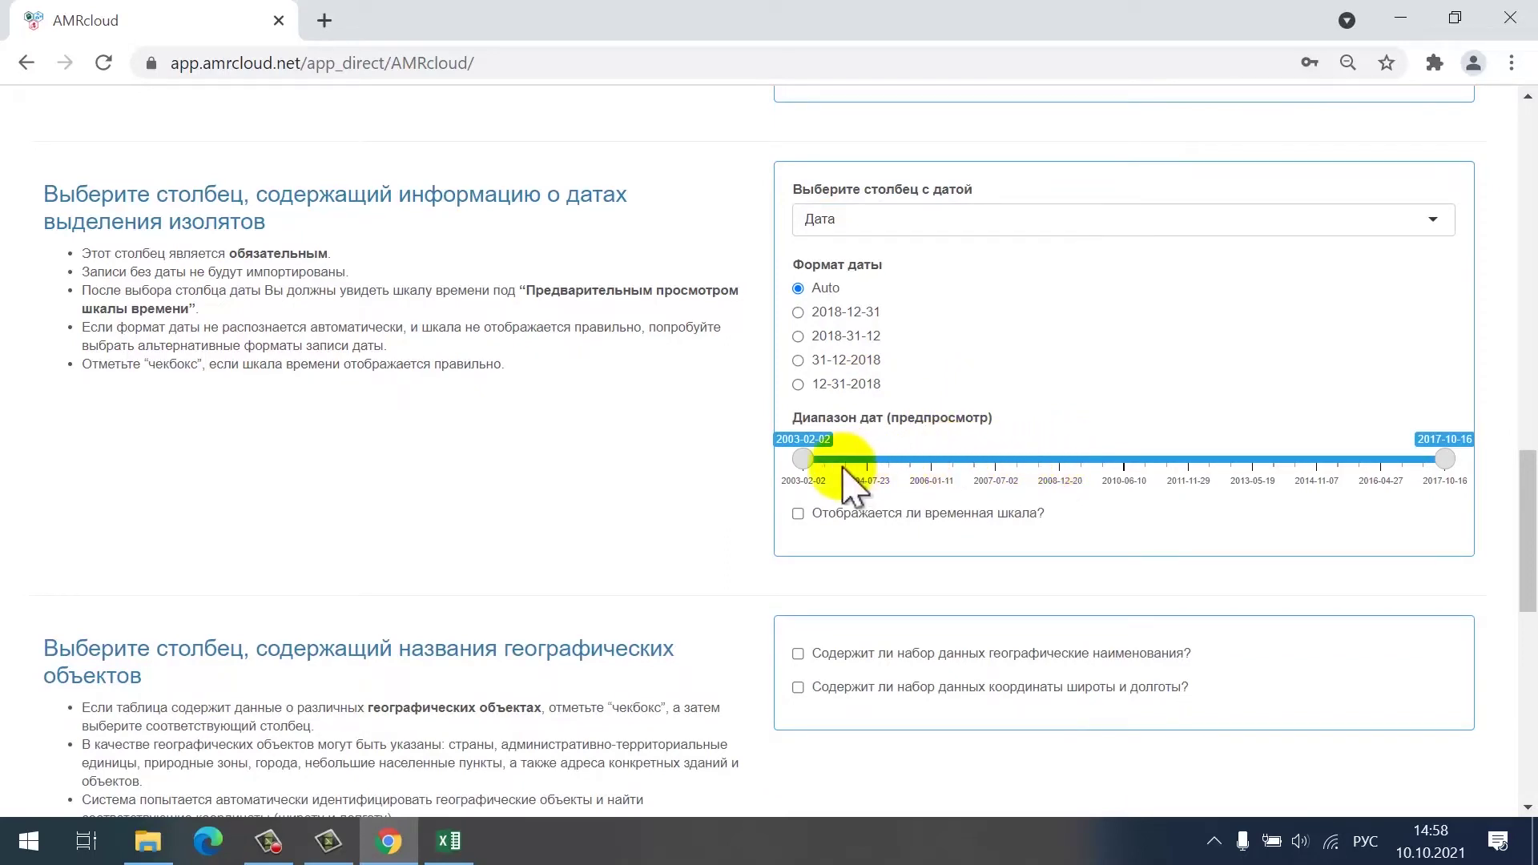
Inspect the start and end points of the date range preview for the Дата column
mouse_move(804, 468)
left_mouse_down()
mouse_move(1081, 481)
mouse_move(810, 470)
left_mouse_up()
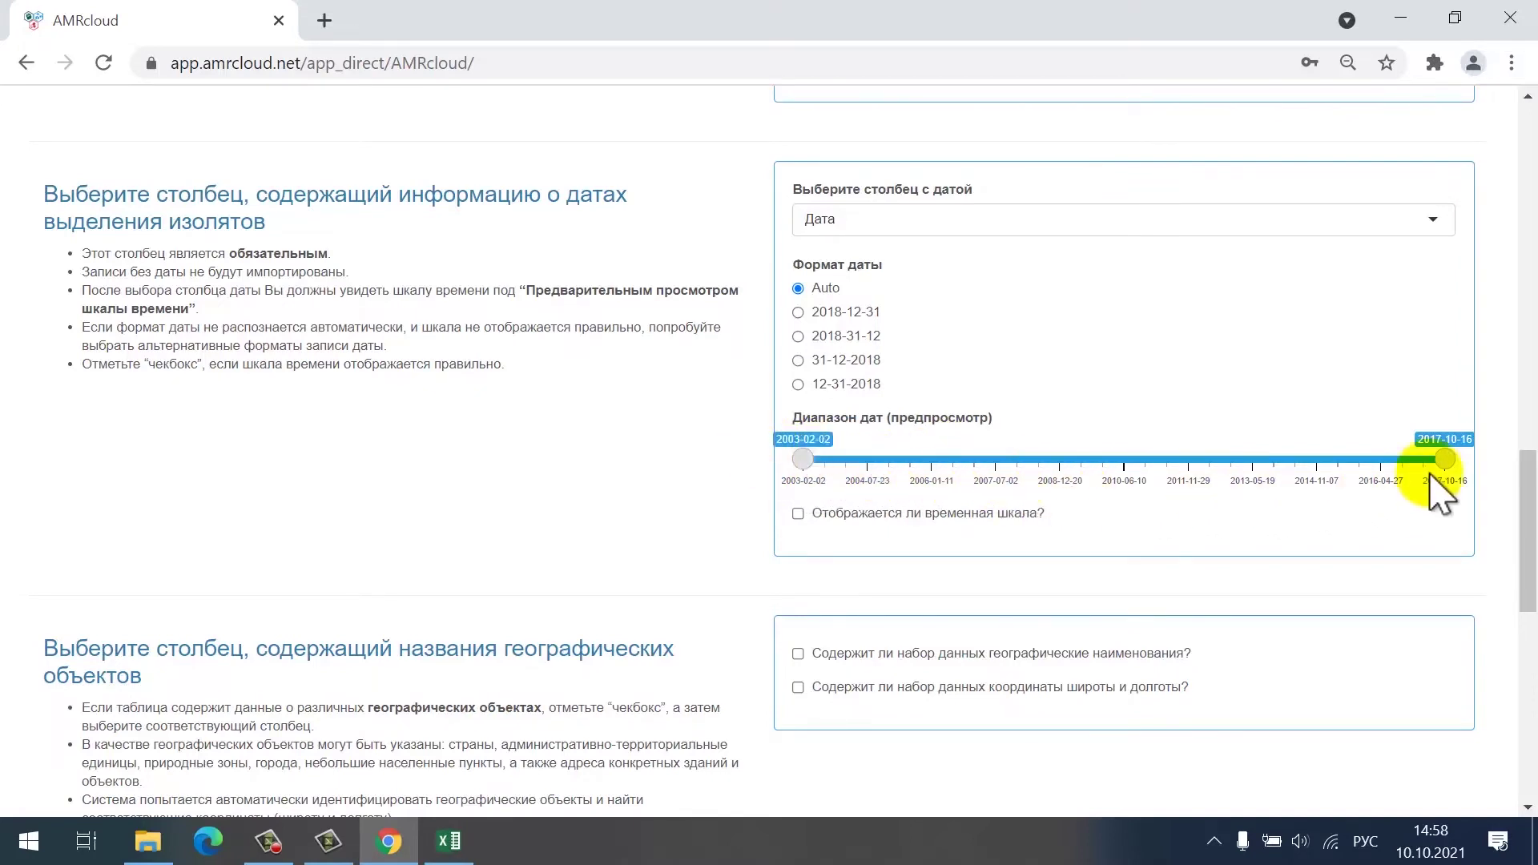
left_click_drag(1425, 470, 1498, 501)
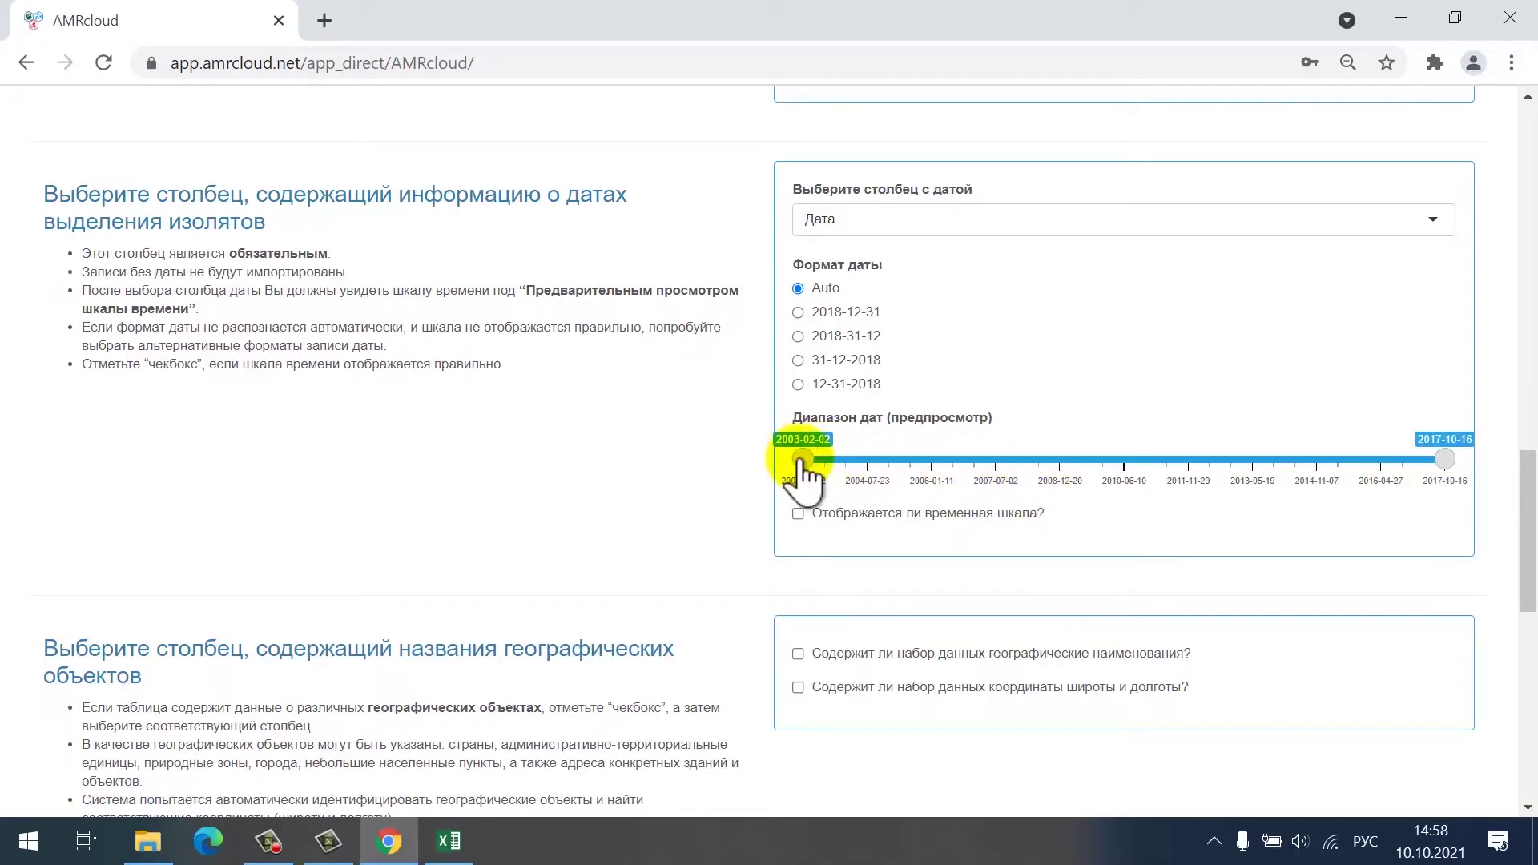
mouse_move(804, 463)
left_mouse_down()
mouse_move(1172, 464)
mouse_move(793, 464)
mouse_move(811, 462)
left_mouse_up()
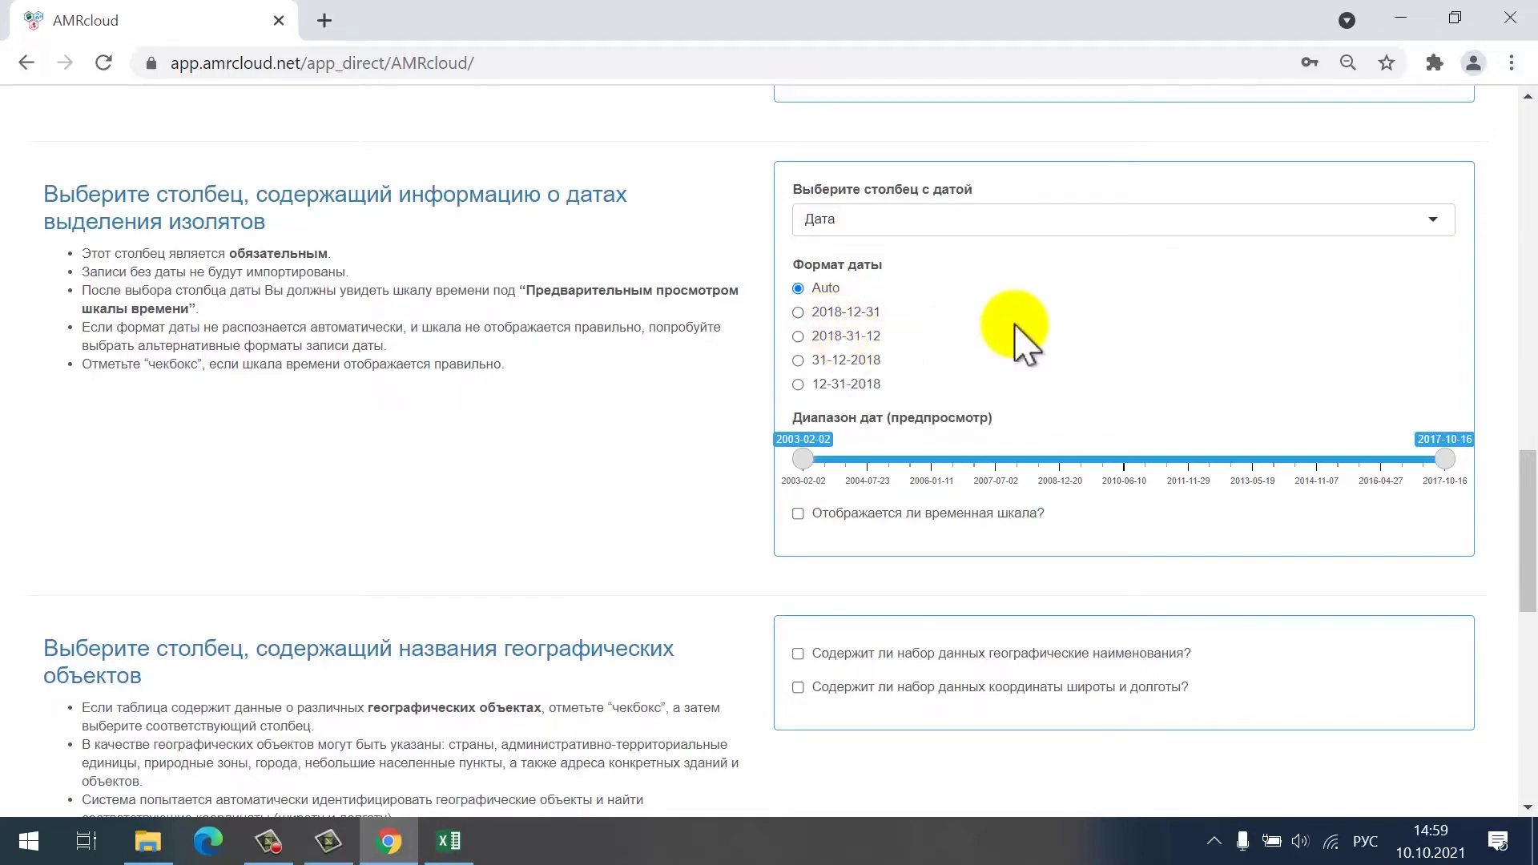
Try alternative date formats, set the format to 2018-12-31, and mark the timeline as displayed correctly
left_click(875, 401)
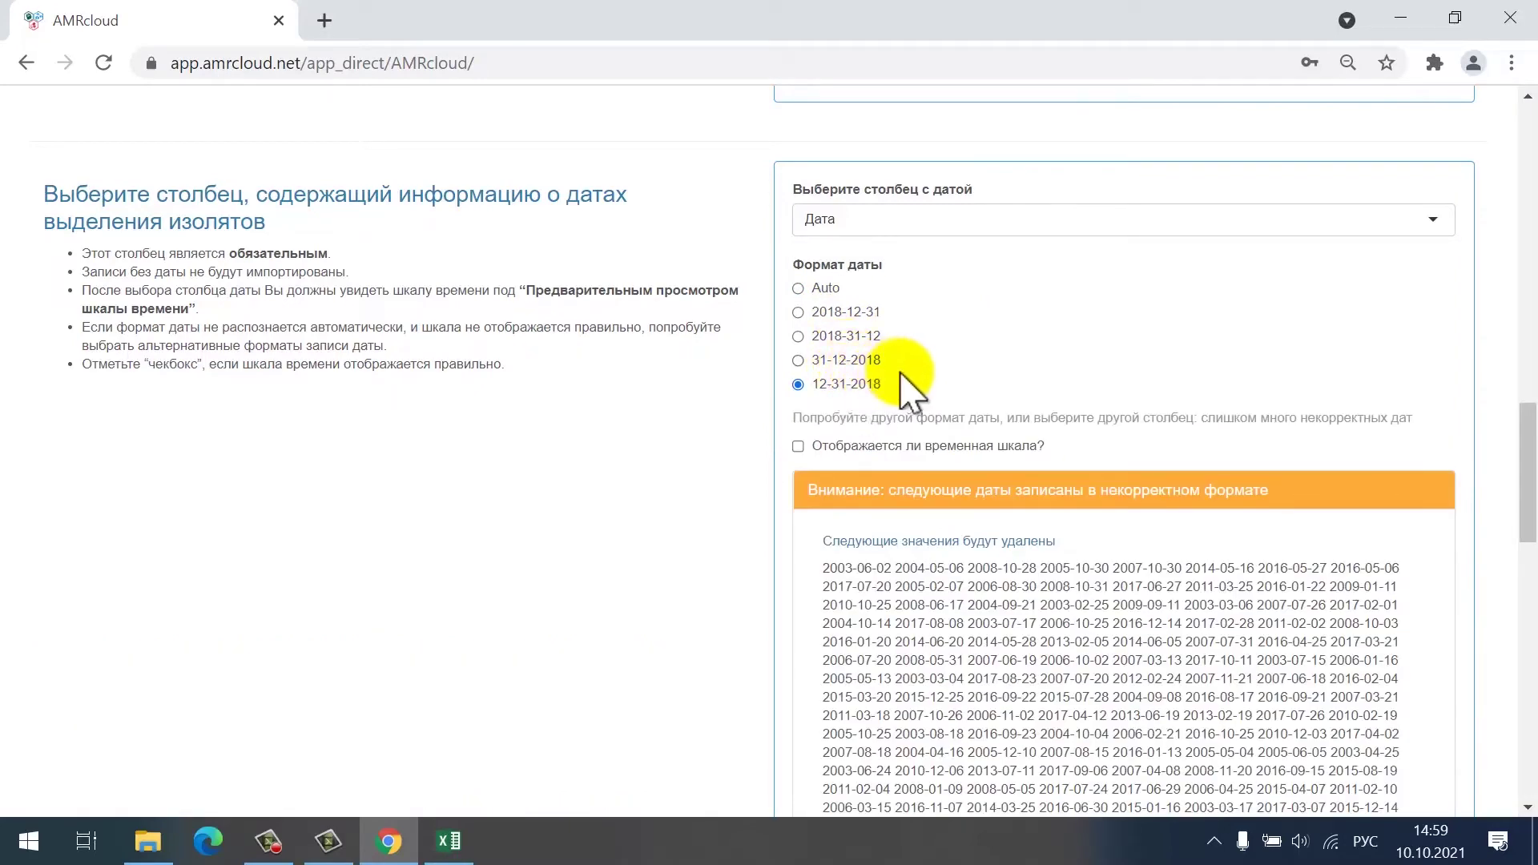
left_click(845, 360)
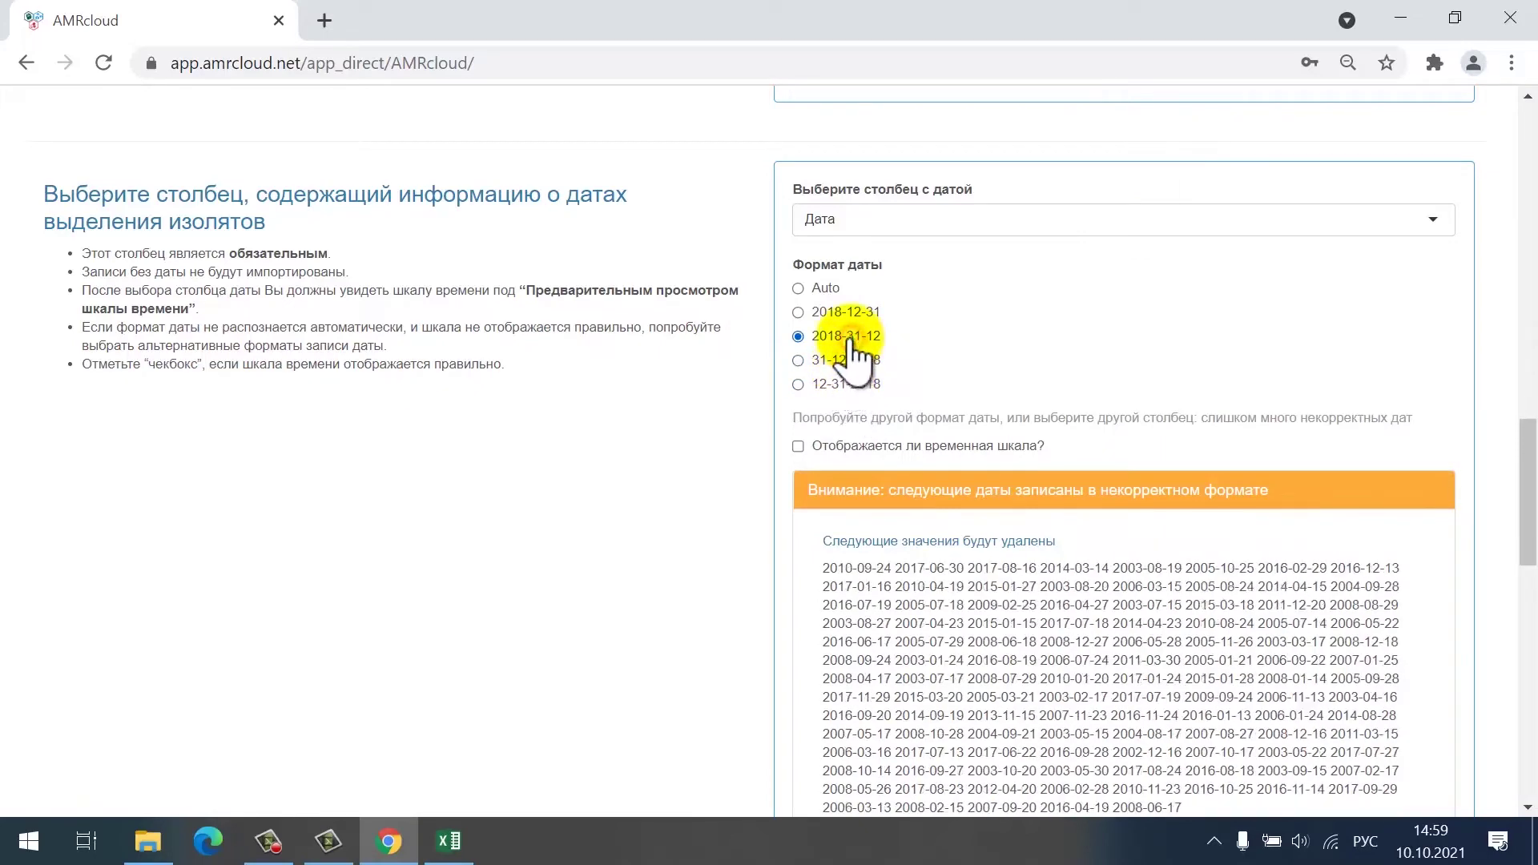
left_click(849, 313)
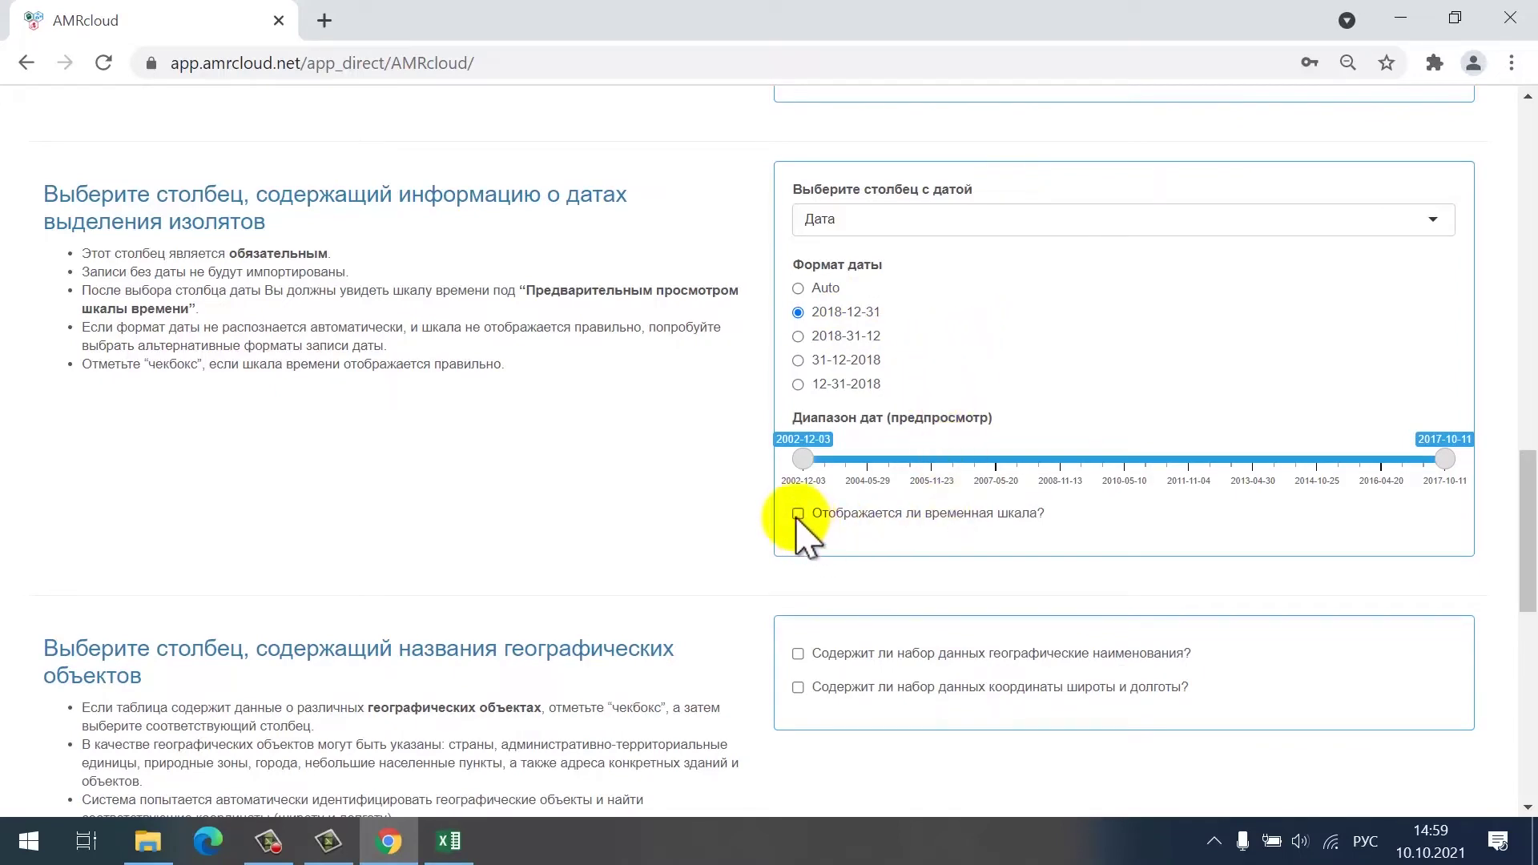
left_click_drag(799, 462, 824, 574)
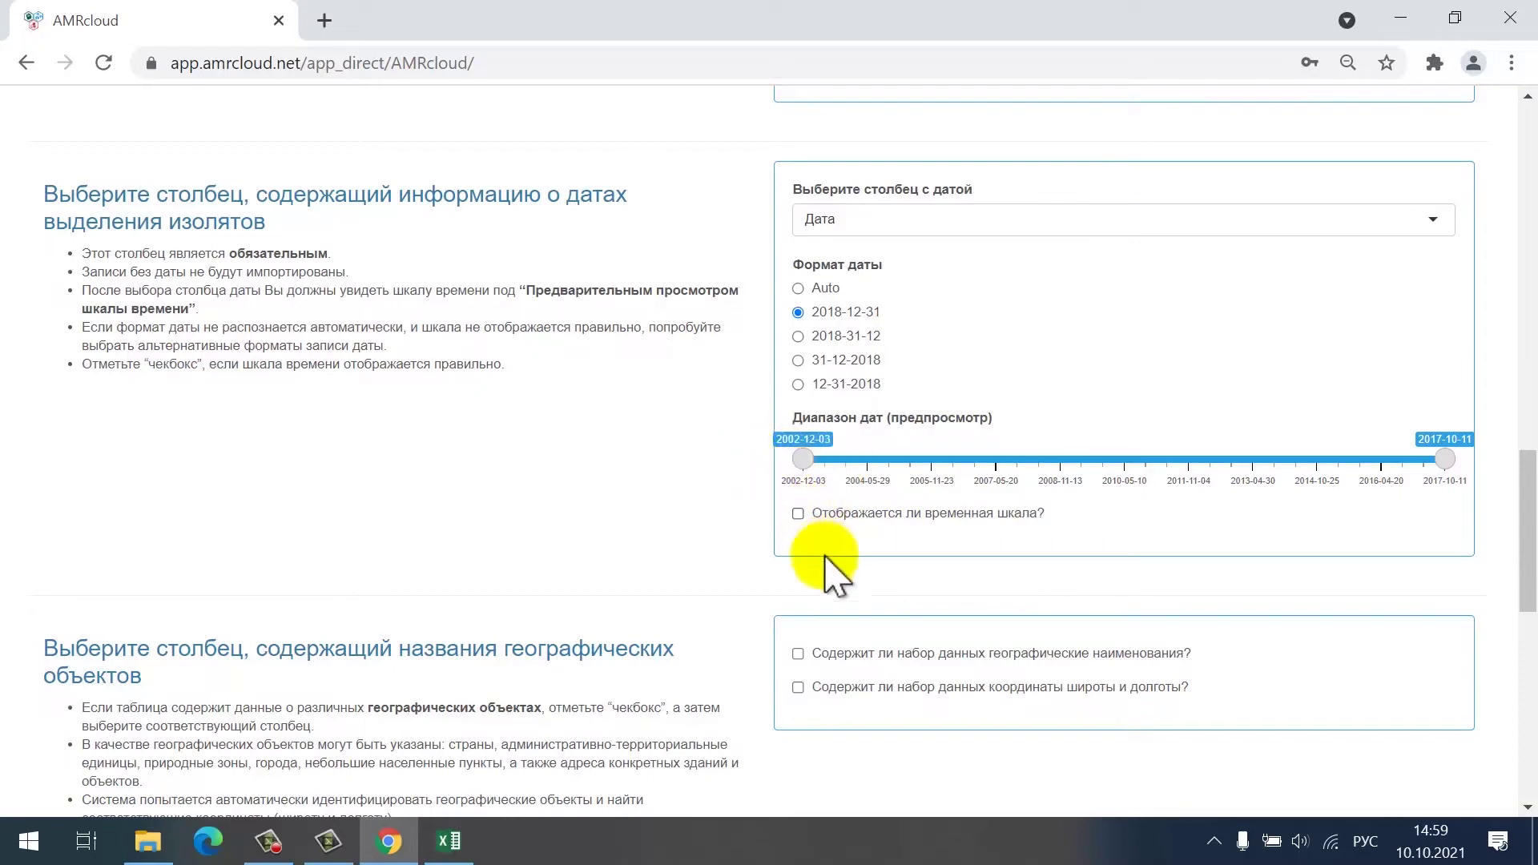
left_click(798, 513)
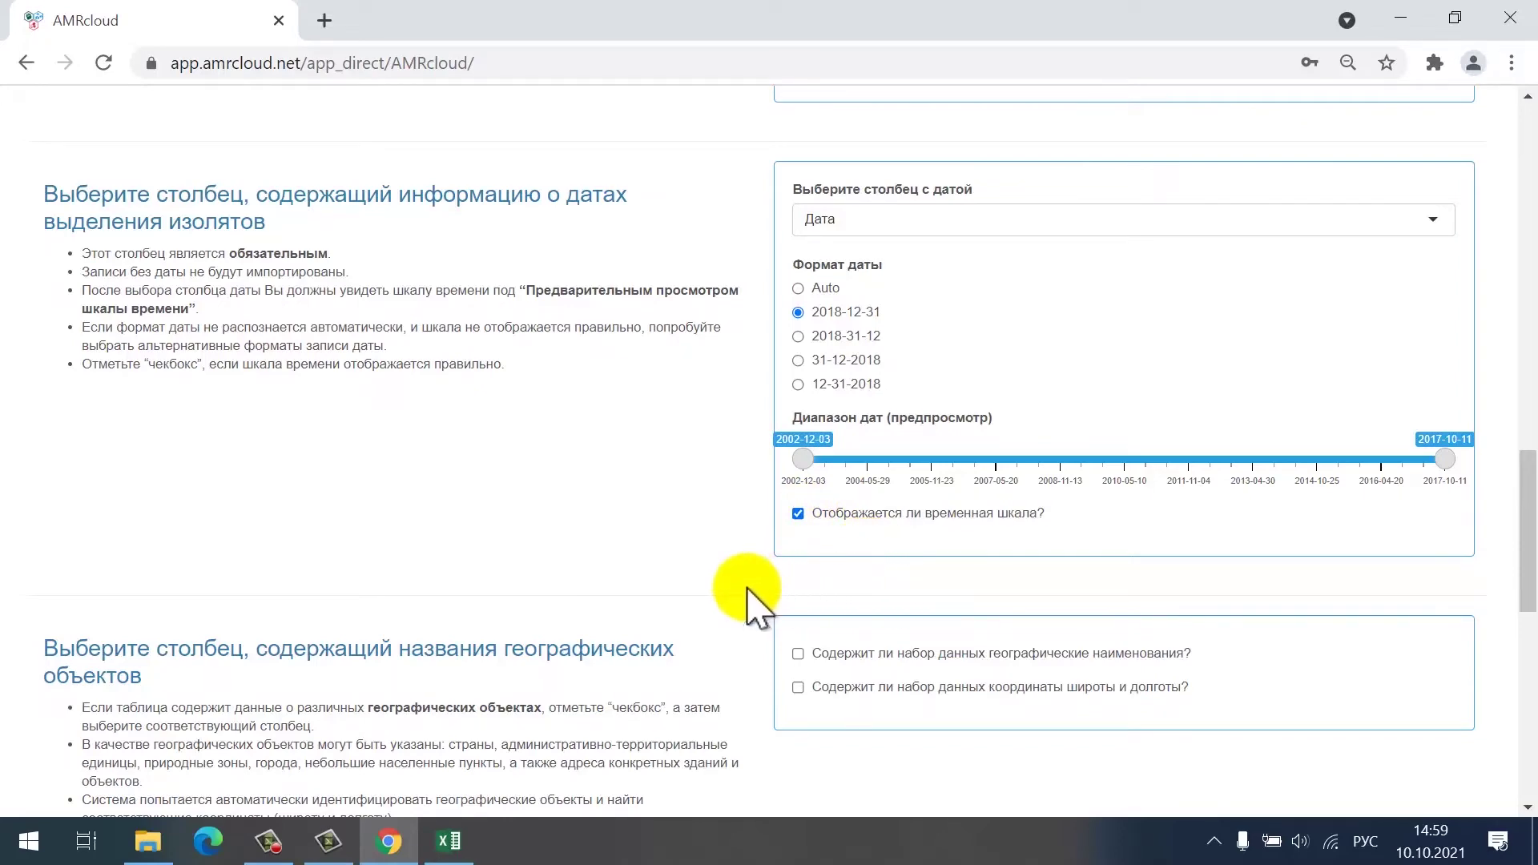
Mark the data set as containing geographic names and choose Отделение as the geographic name column
scroll(749, 593, "down", 3)
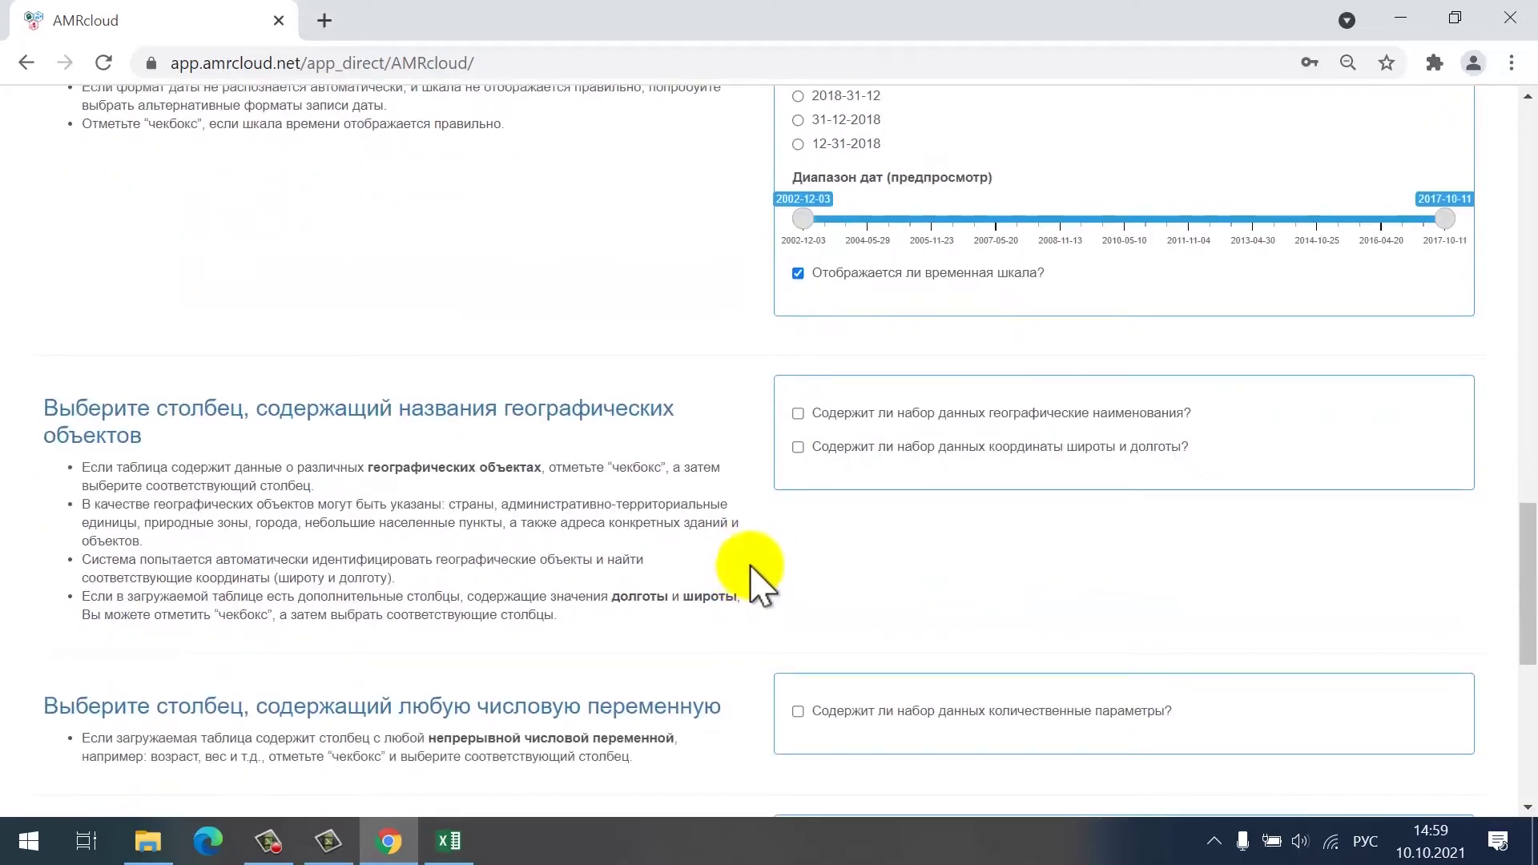
left_click(799, 414)
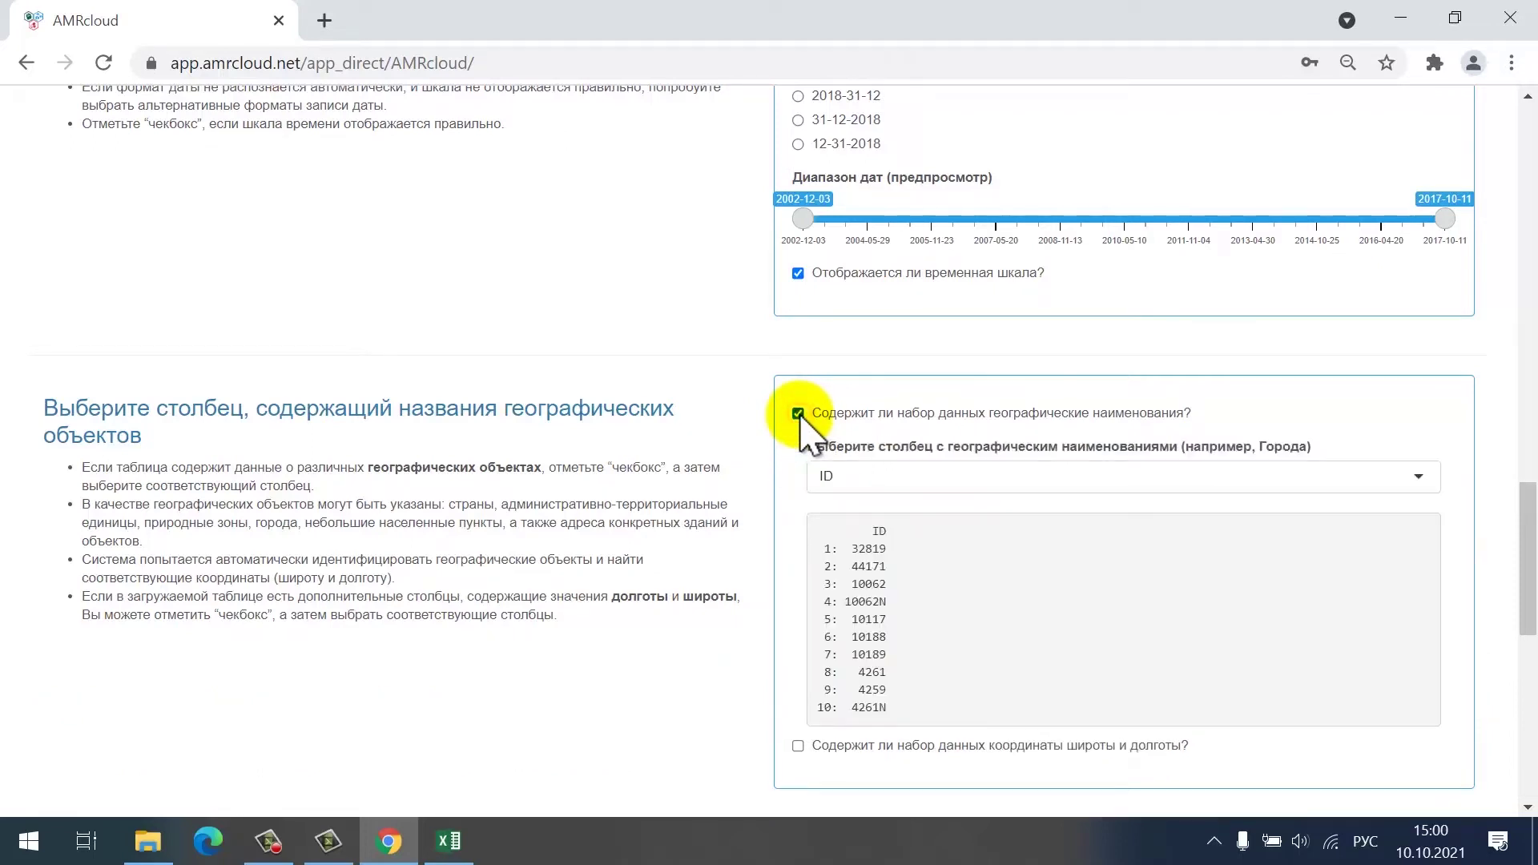
left_click(994, 481)
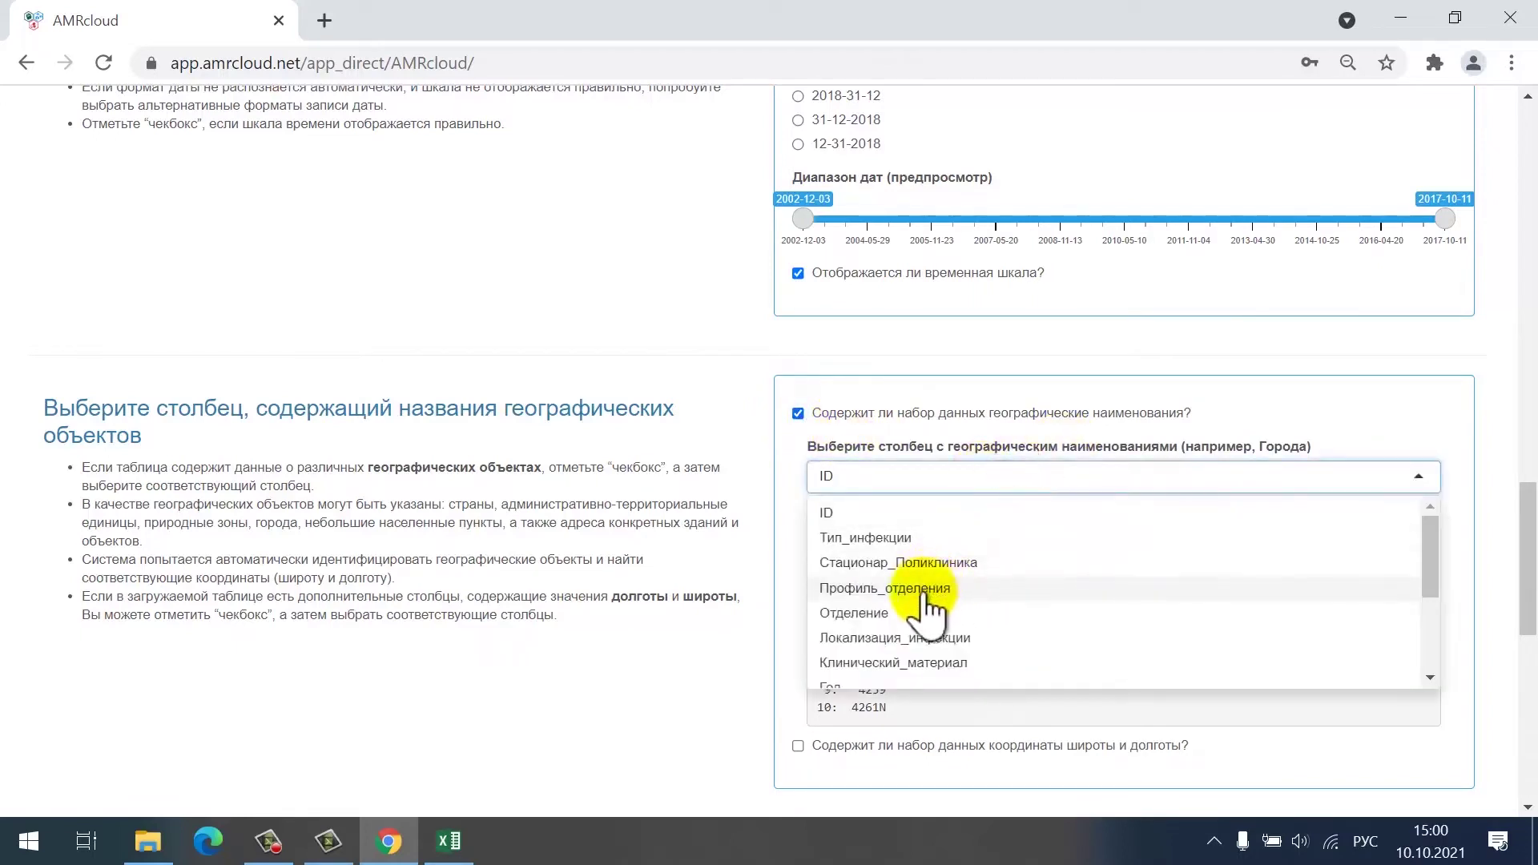
scroll(922, 616, "down", 4)
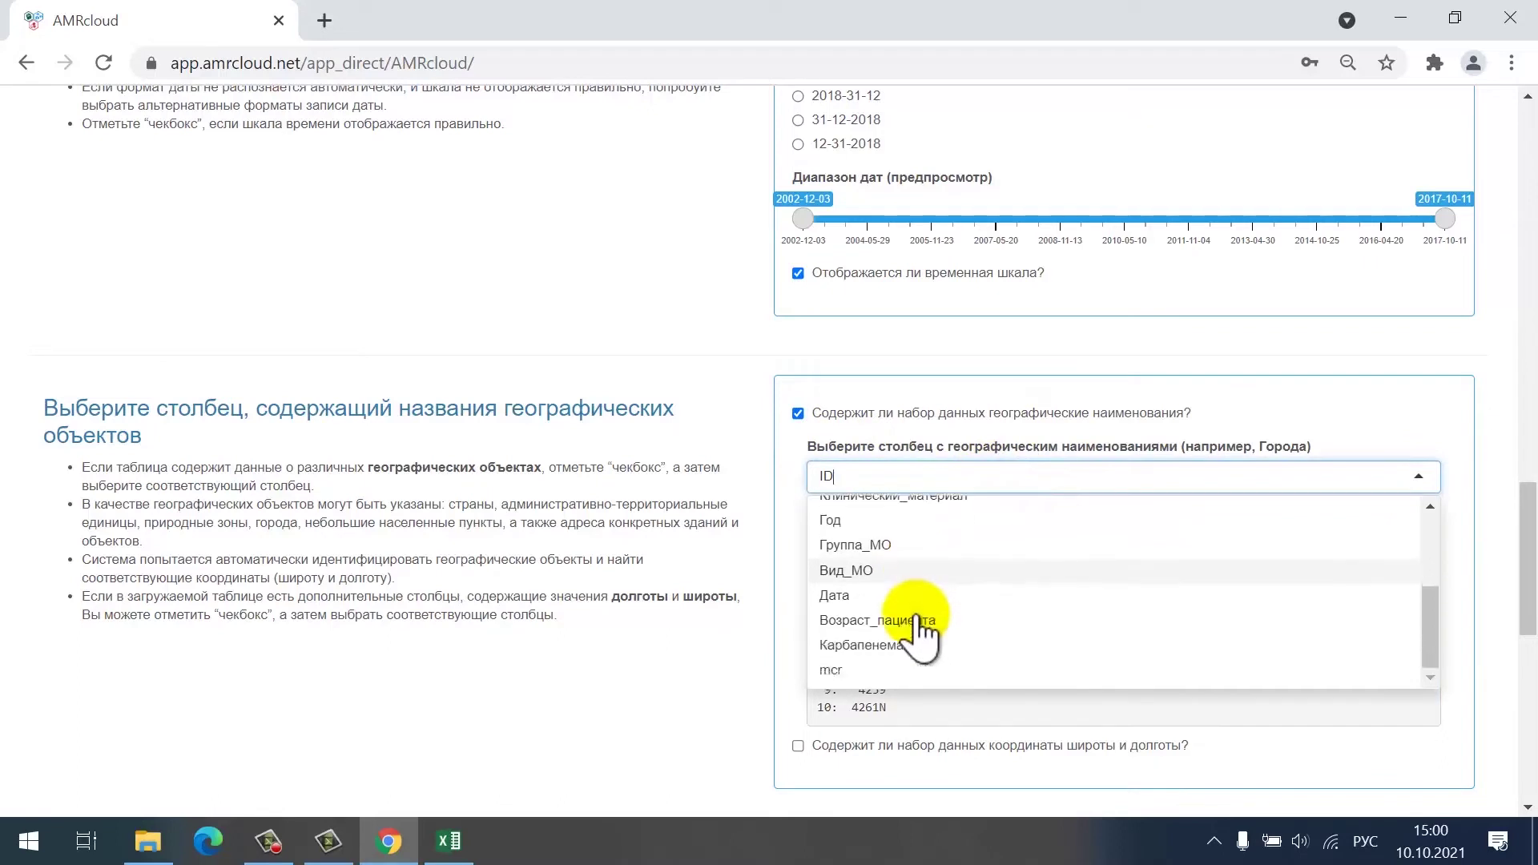
scroll(909, 641, "up", 4)
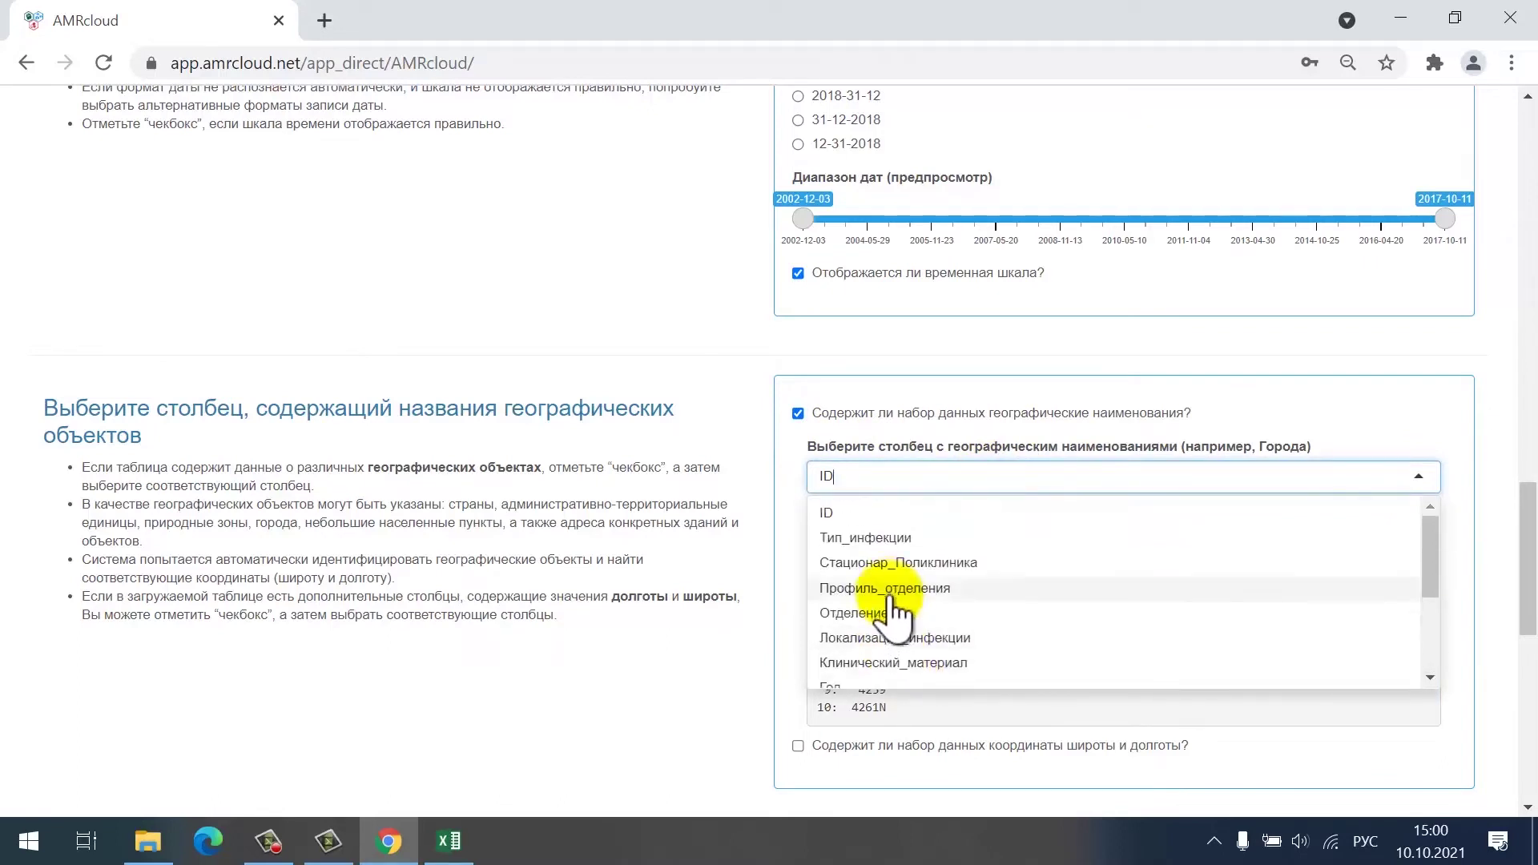
left_click(990, 612)
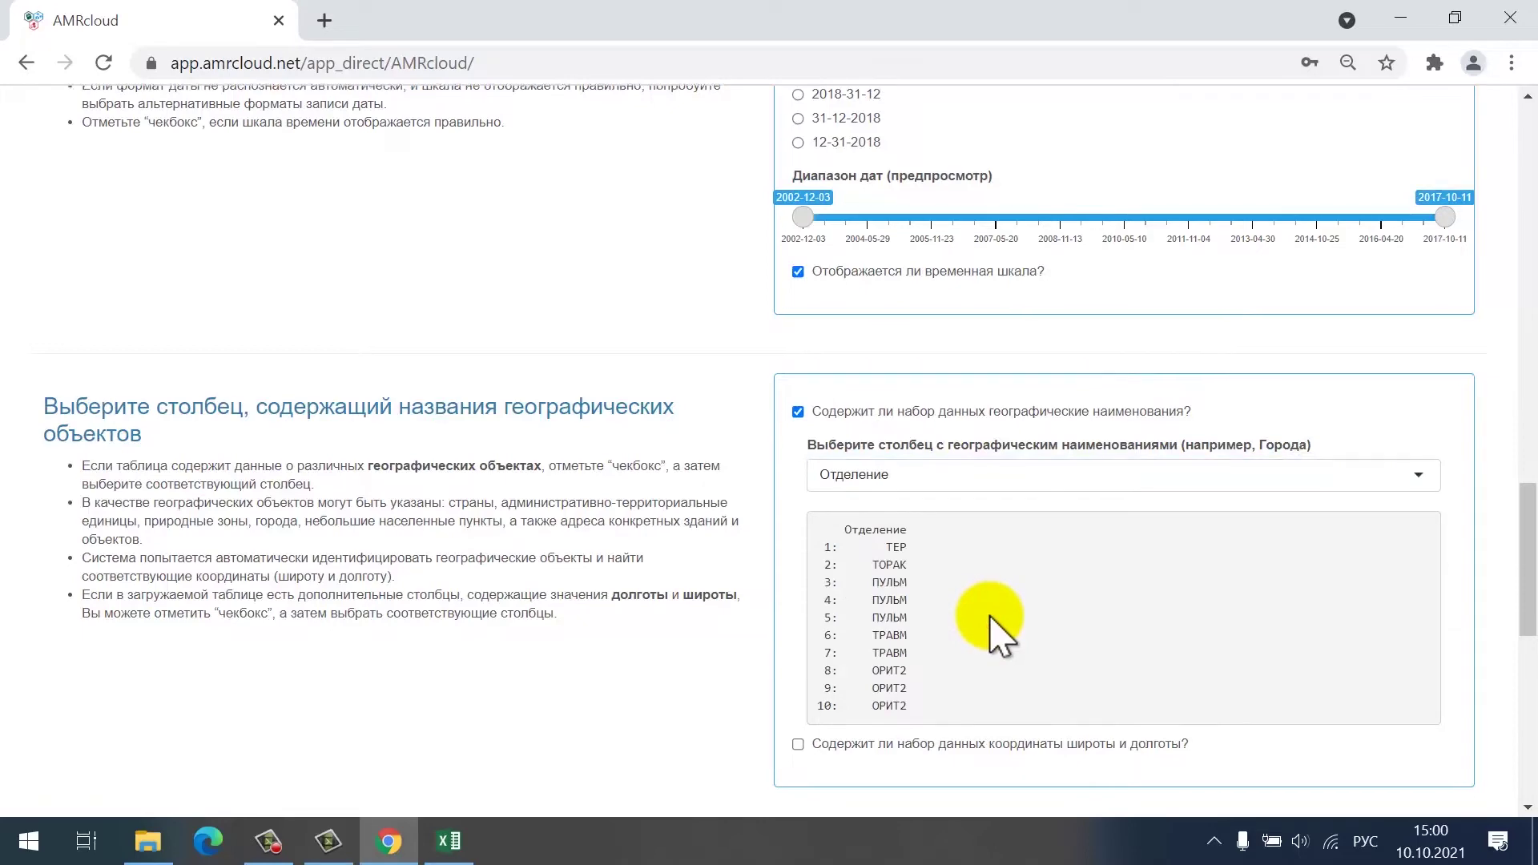
scroll(993, 632, "down", 1)
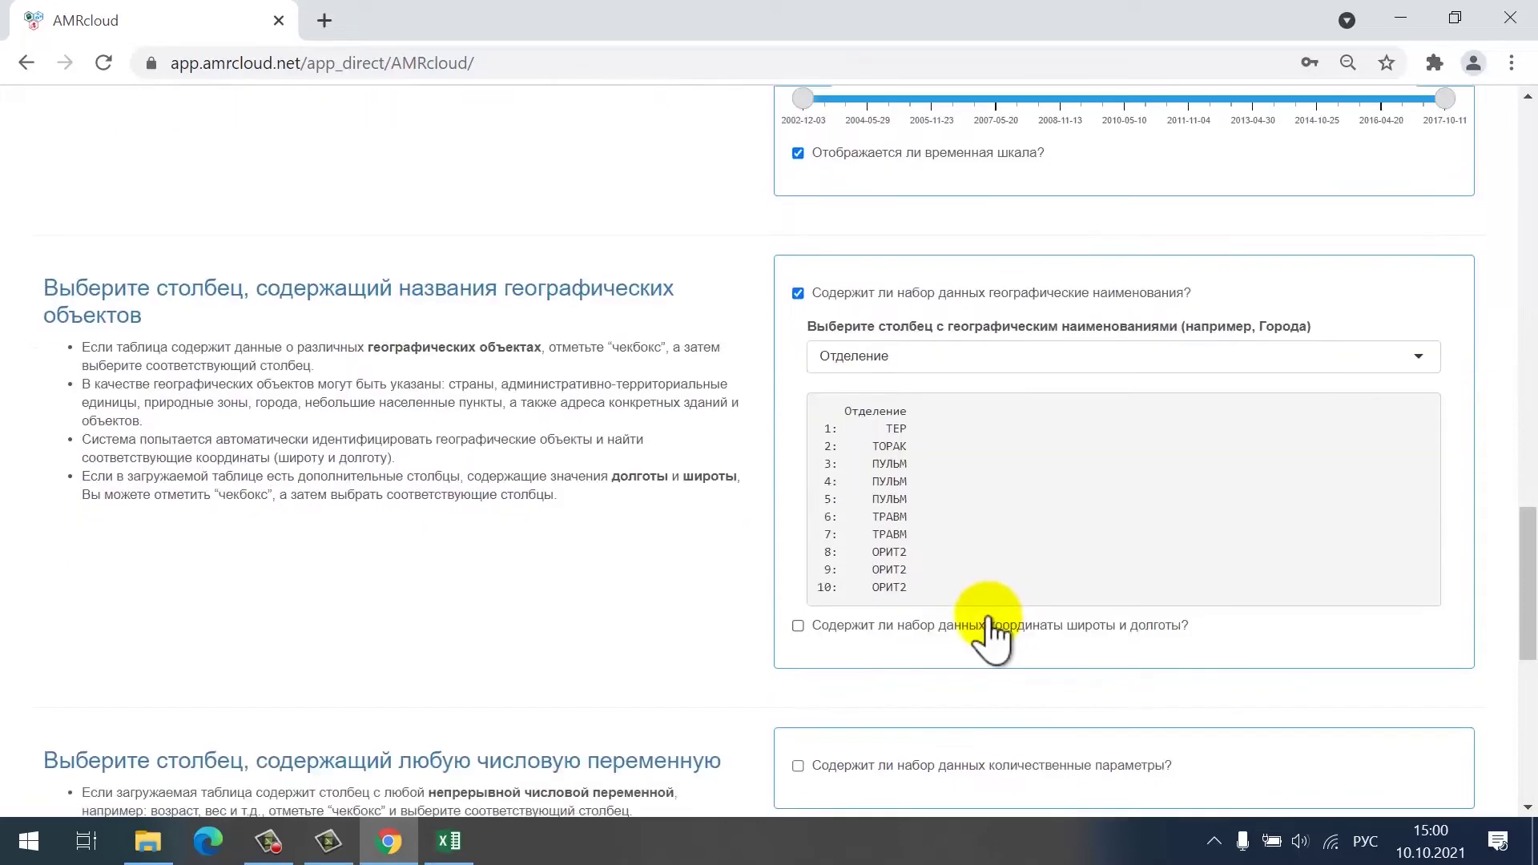
left_click(814, 628)
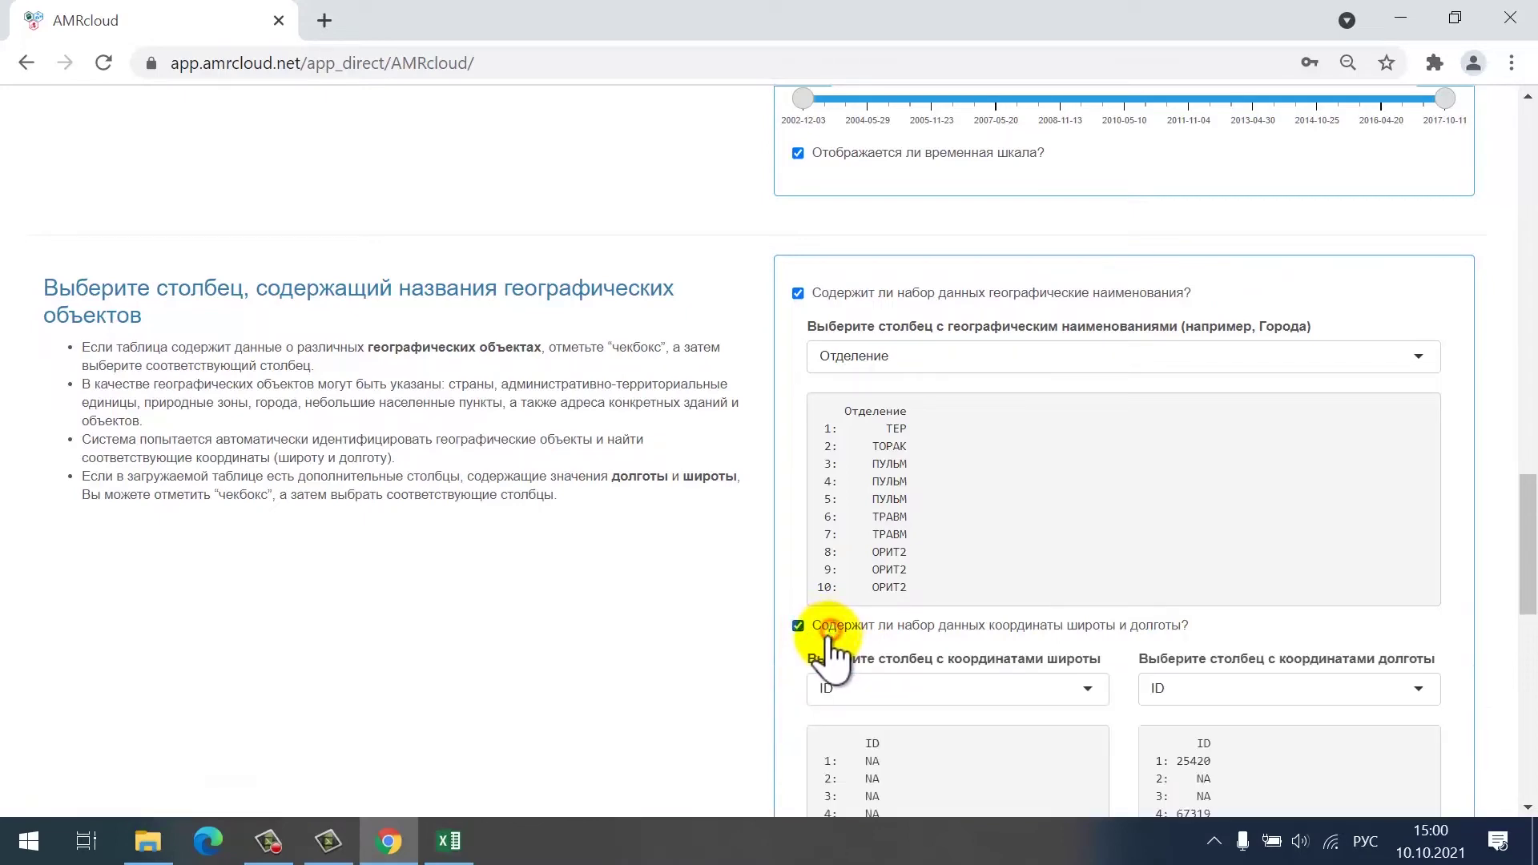
scroll(828, 651, "down", 3)
left_click(1038, 449)
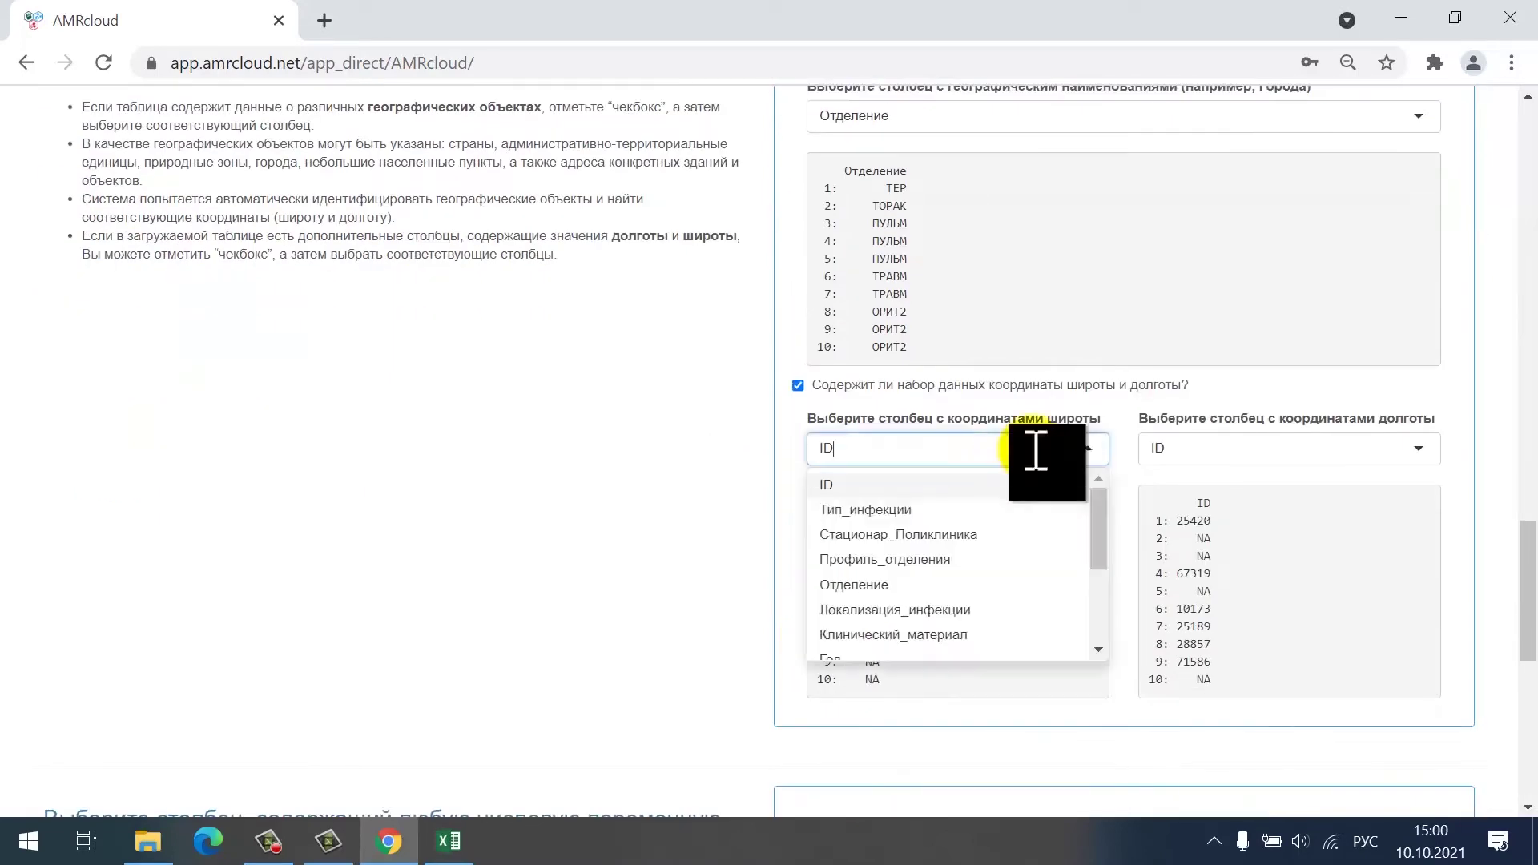
left_click(927, 394)
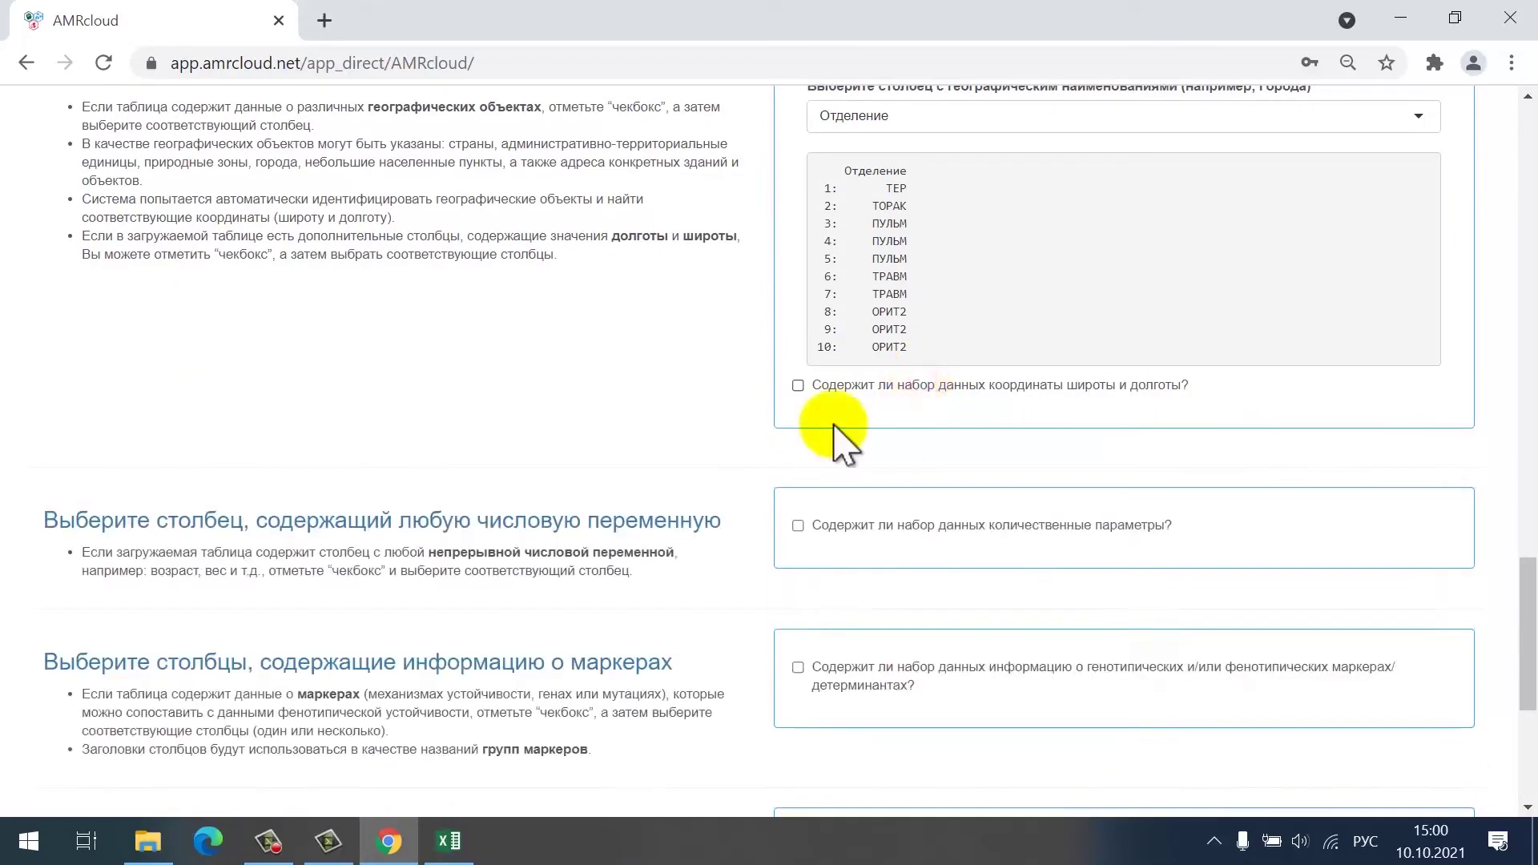
Mark the data set as containing quantitative parameters and choose Возраст_пациента as the numeric column, keeping -1 as the replacement for empty values
left_click(833, 526)
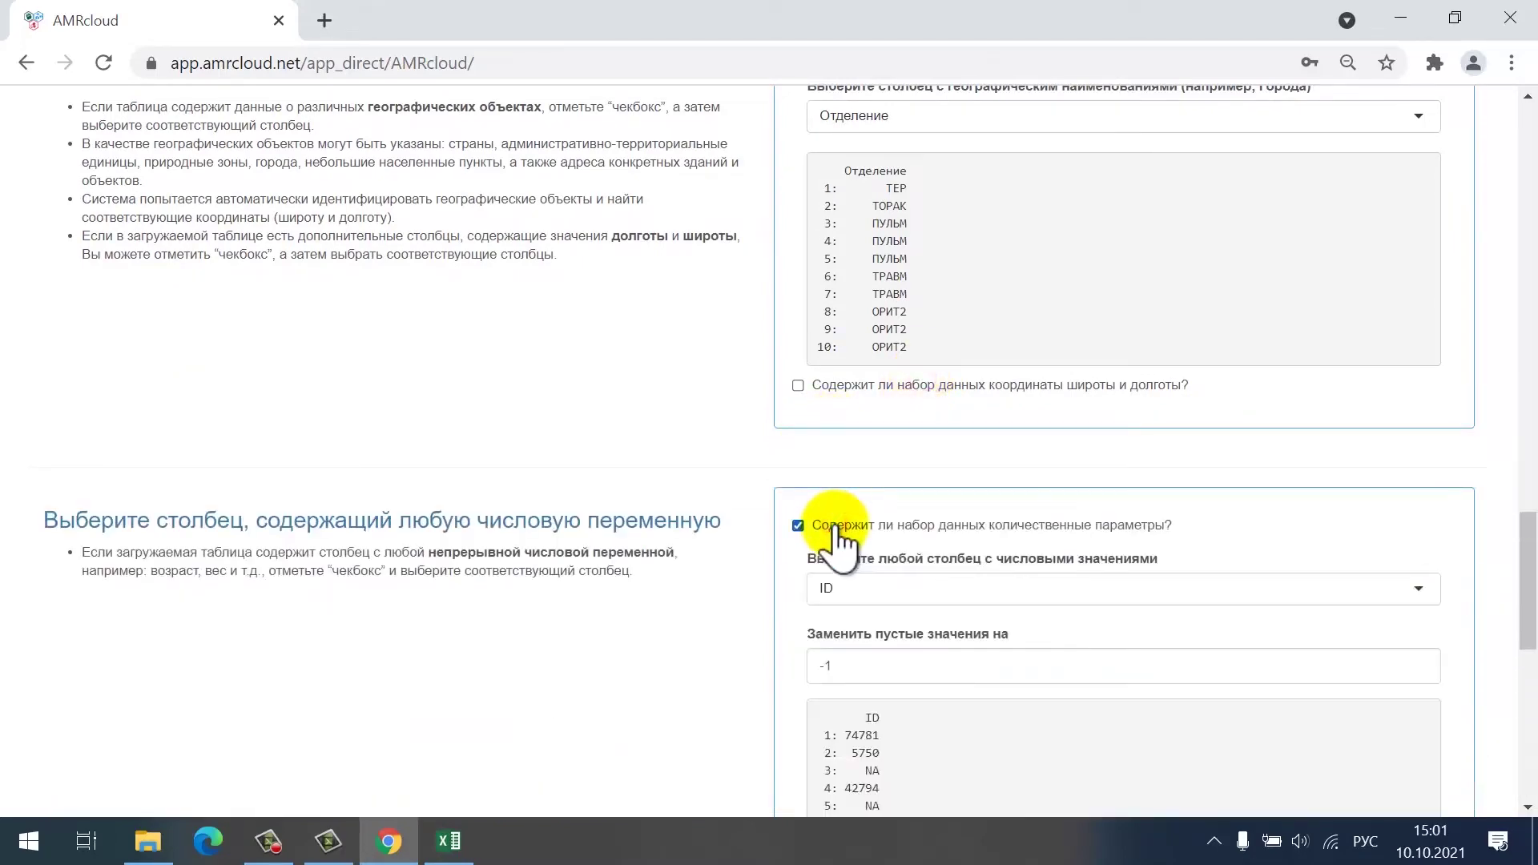
scroll(841, 529, "down", 2)
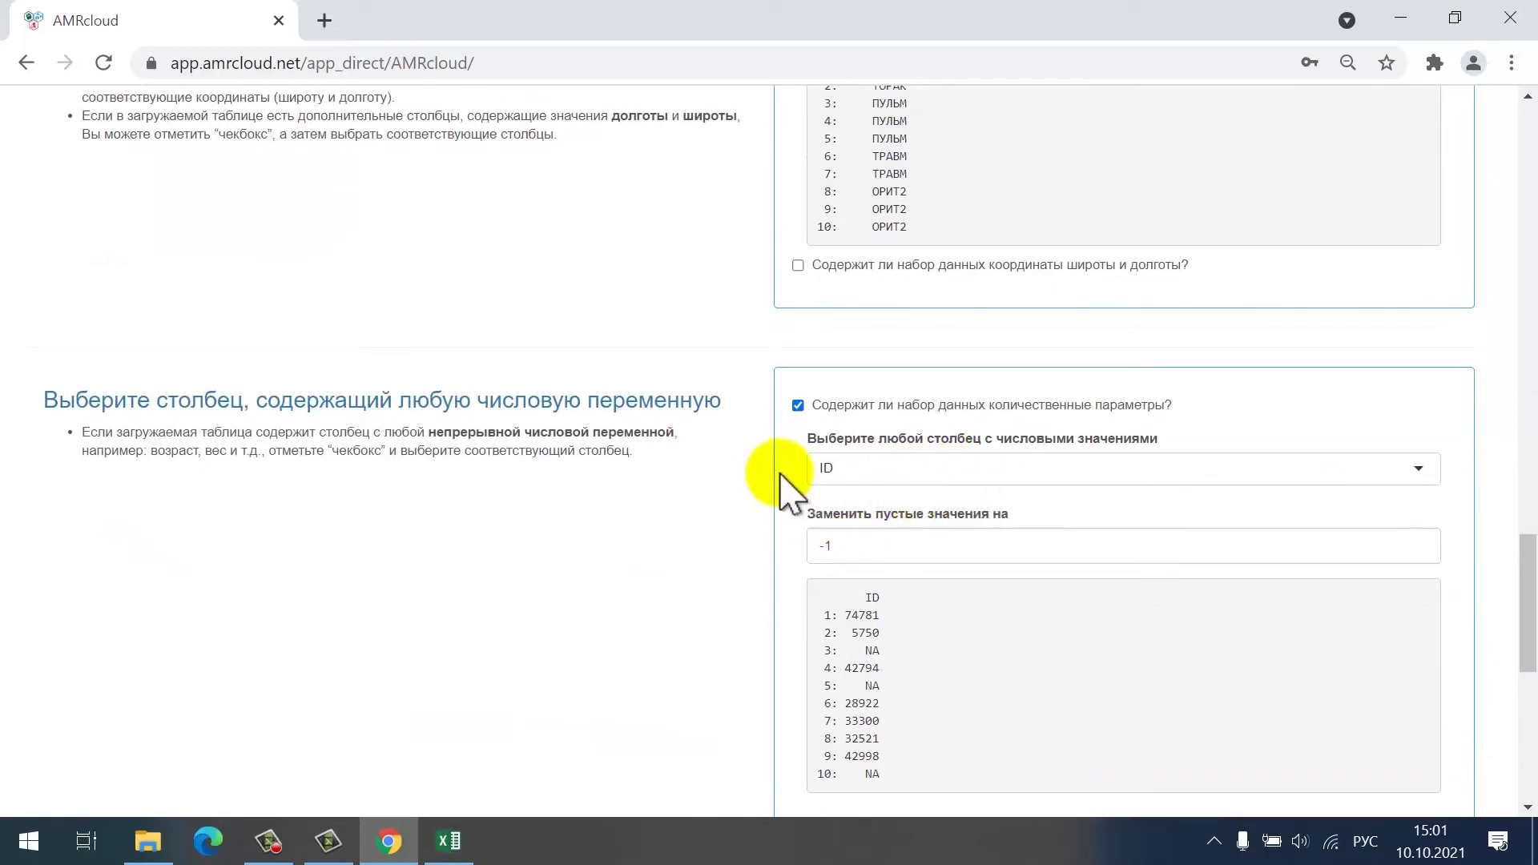
left_click(887, 472)
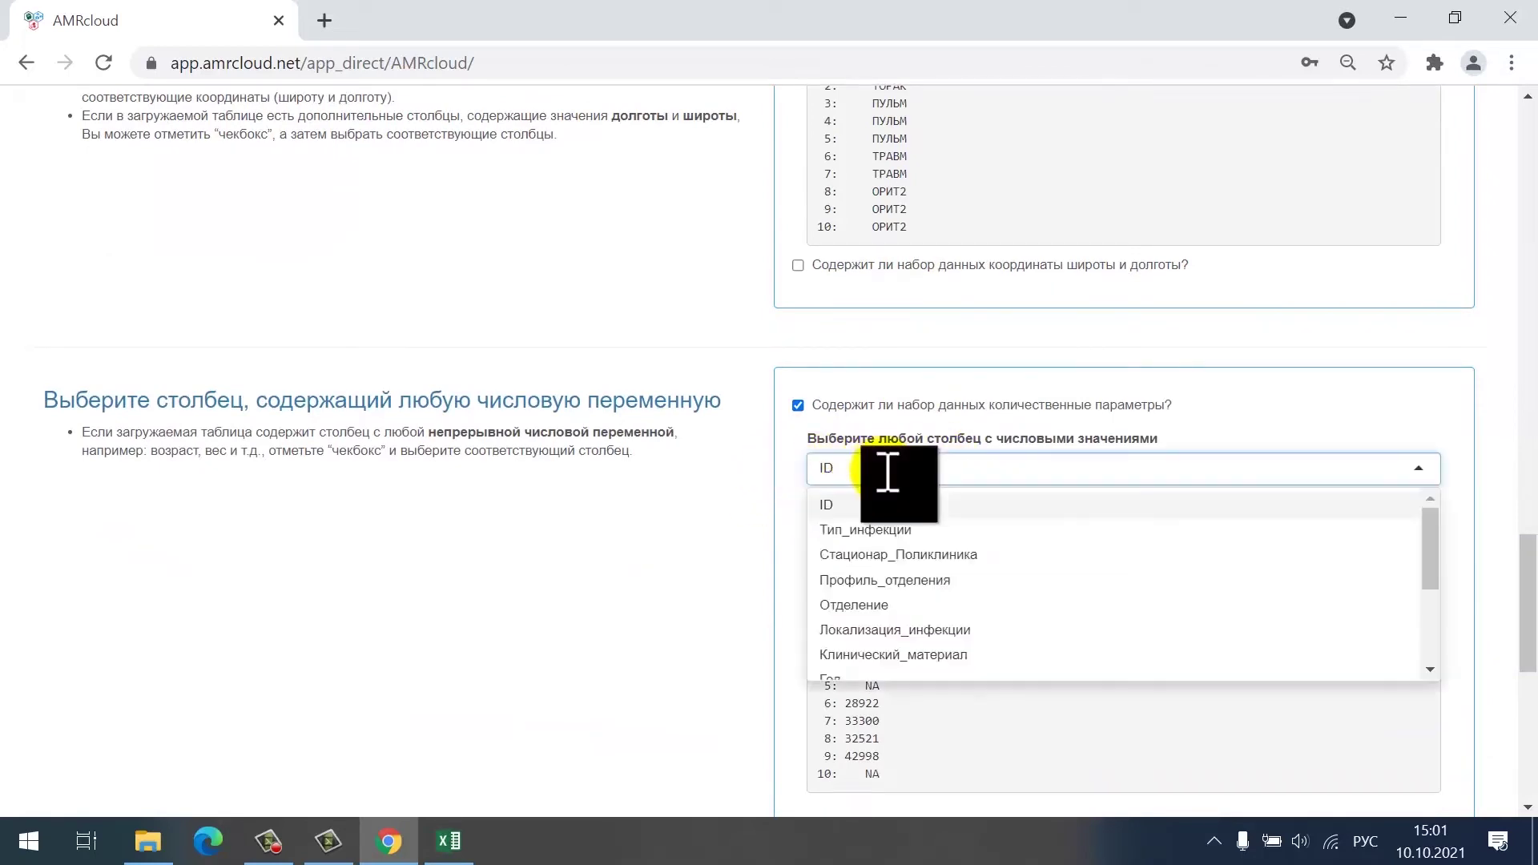
scroll(1002, 589, "down", 2)
scroll(997, 589, "down", 2)
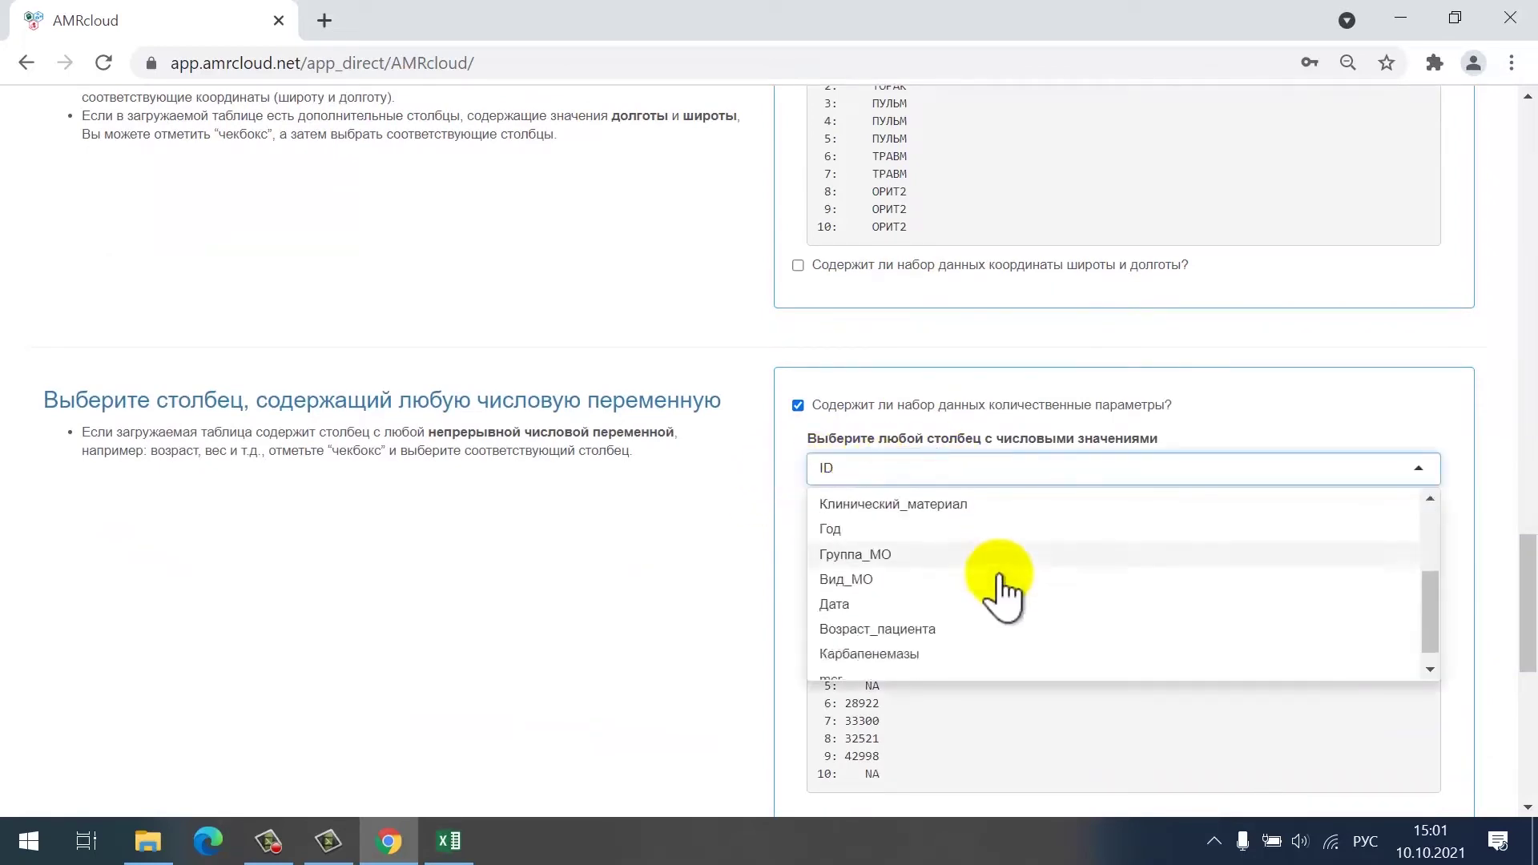
scroll(933, 593, "up", 3)
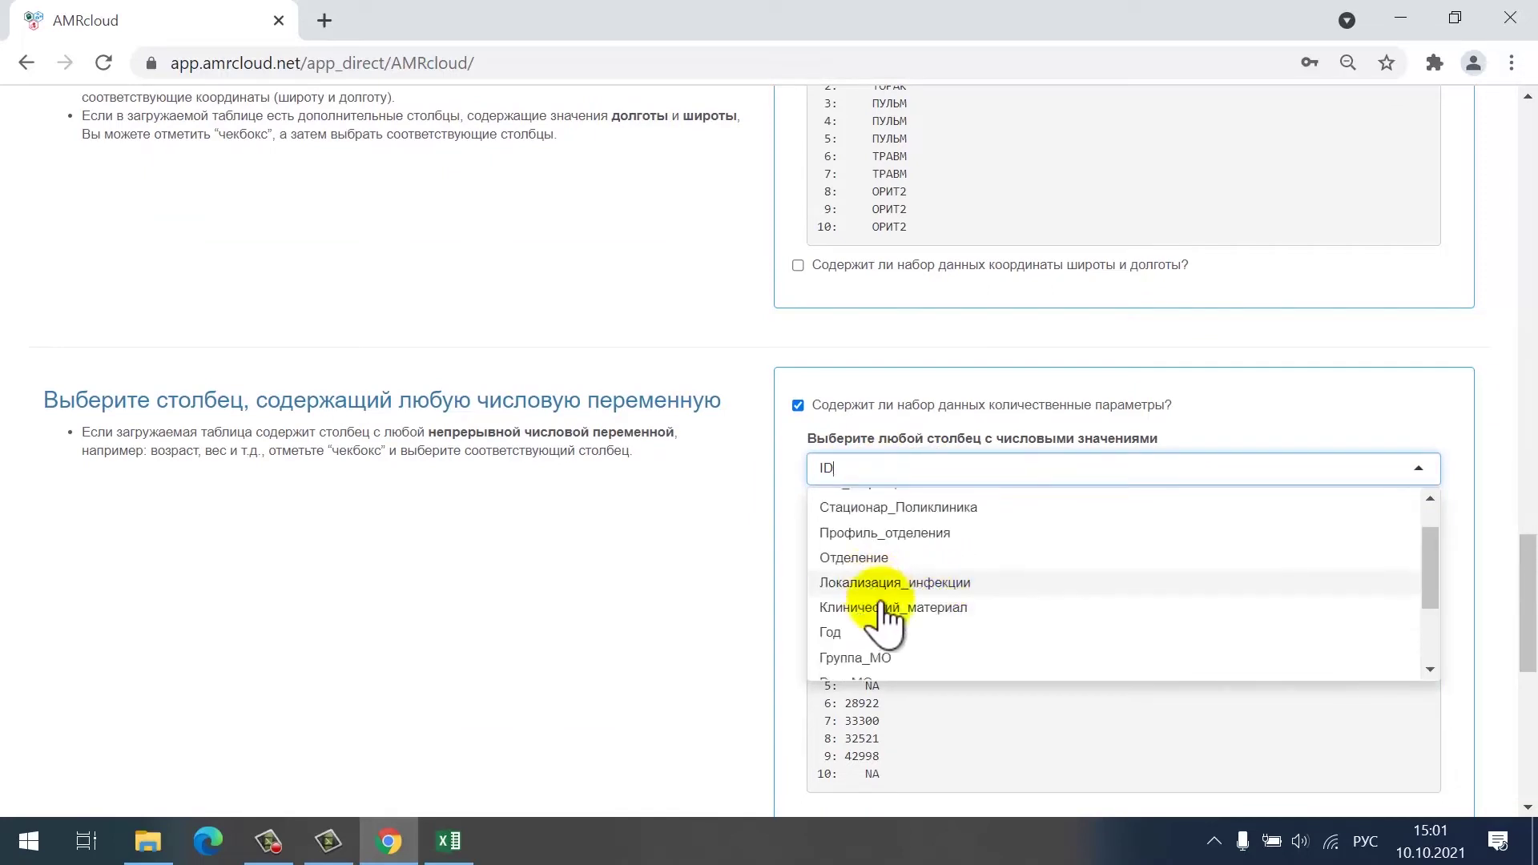
scroll(881, 613, "up", 1)
scroll(883, 613, "down", 2)
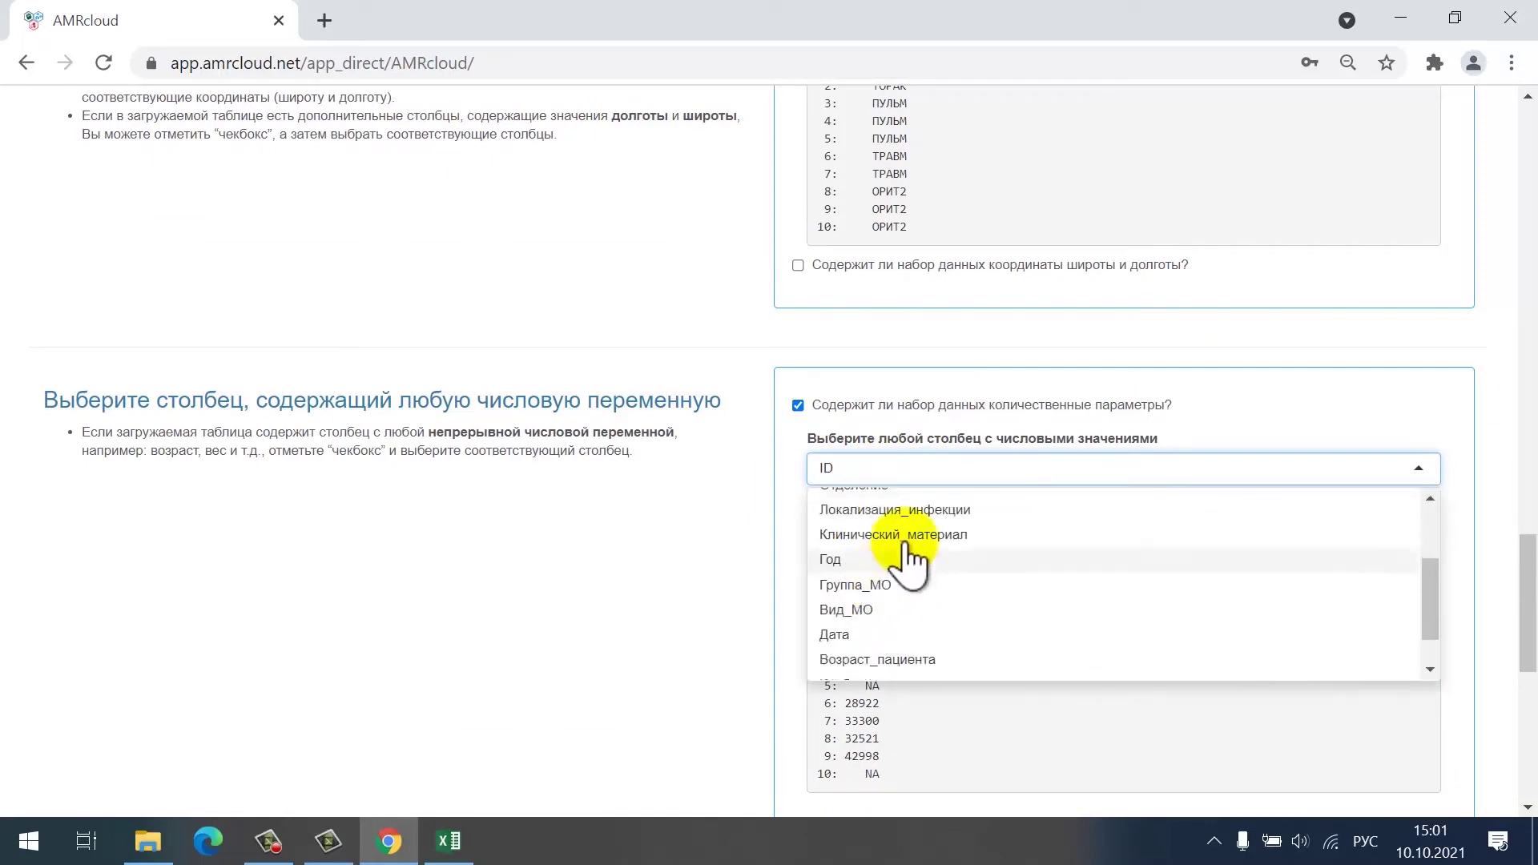
scroll(937, 583, "down", 2)
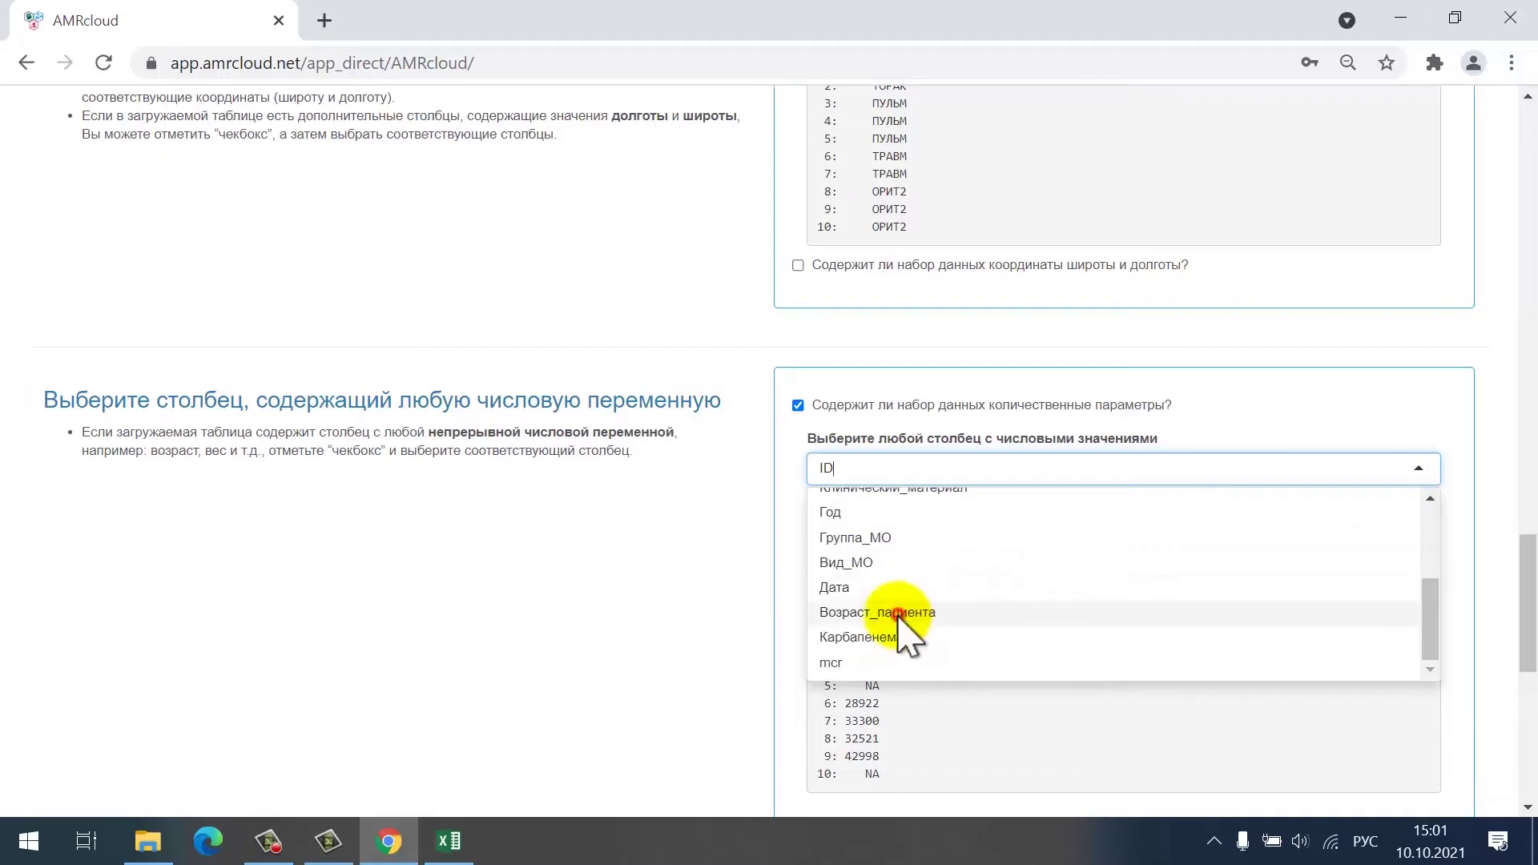
left_click(904, 614)
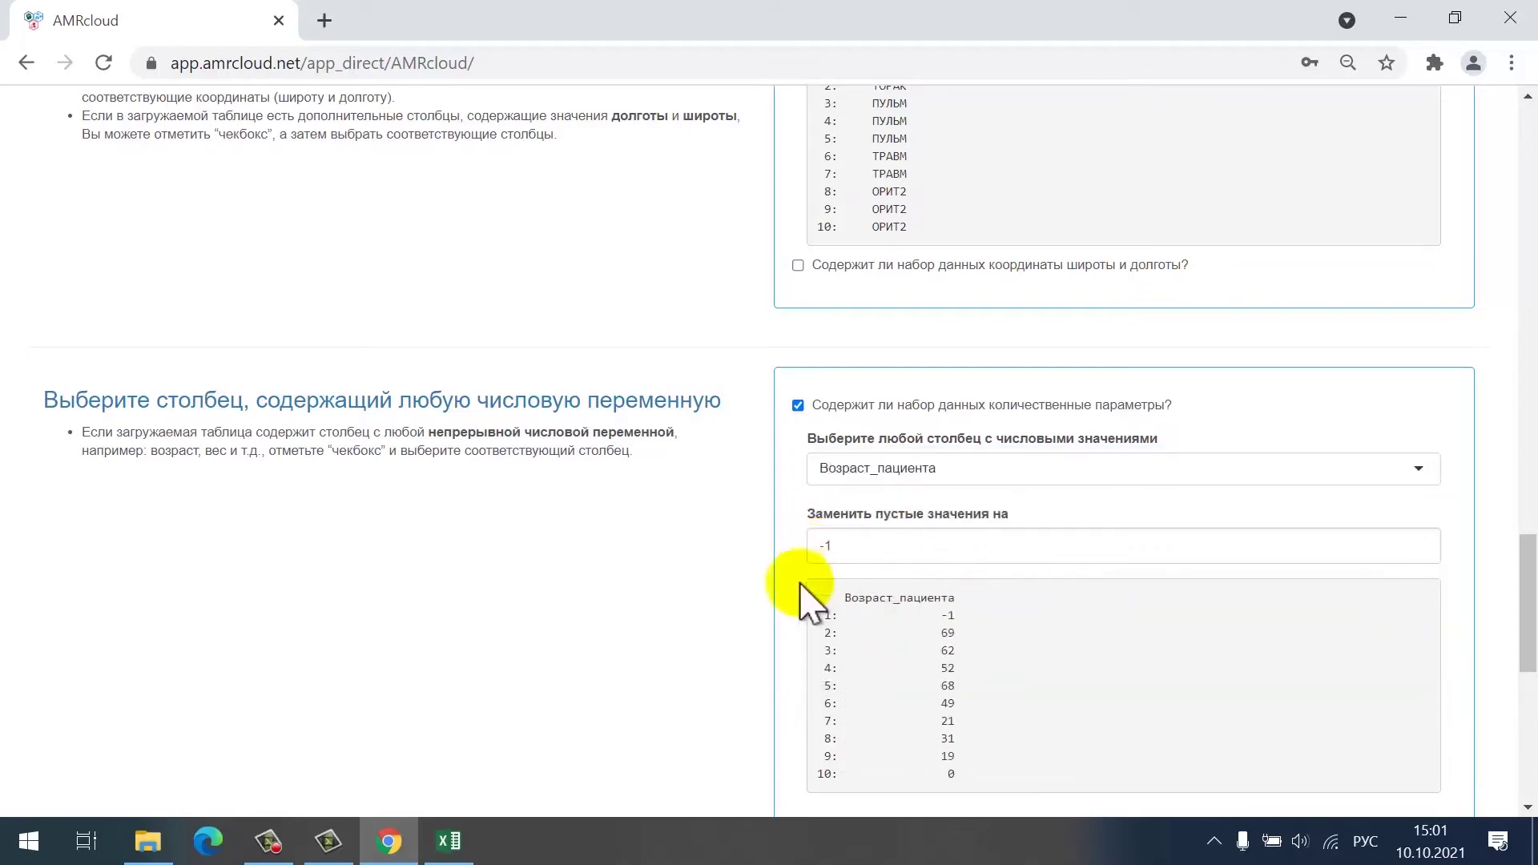
scroll(806, 601, "down", 1)
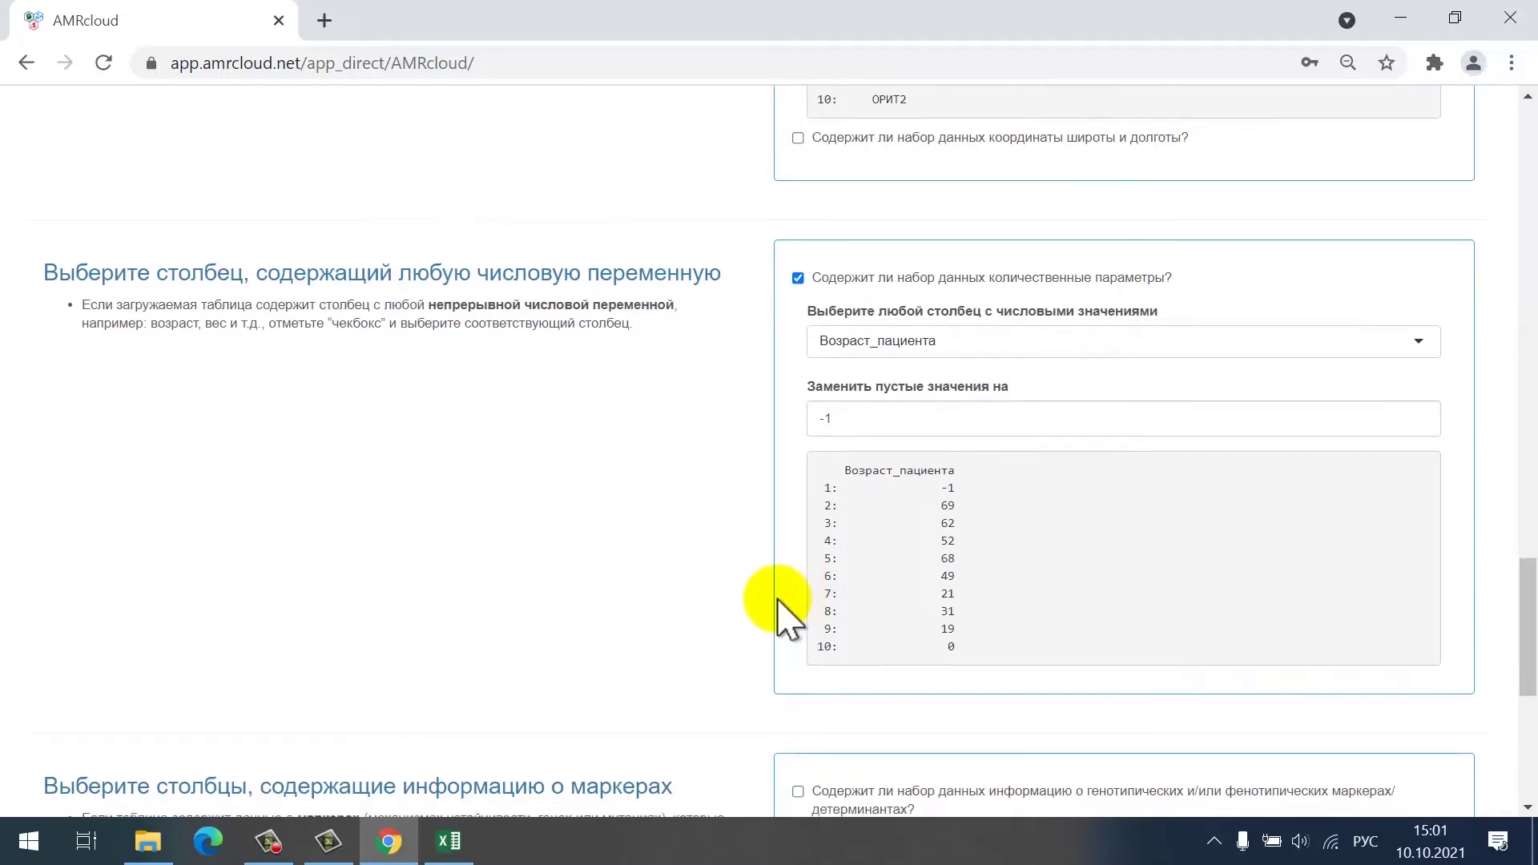
scroll(789, 617, "down", 1)
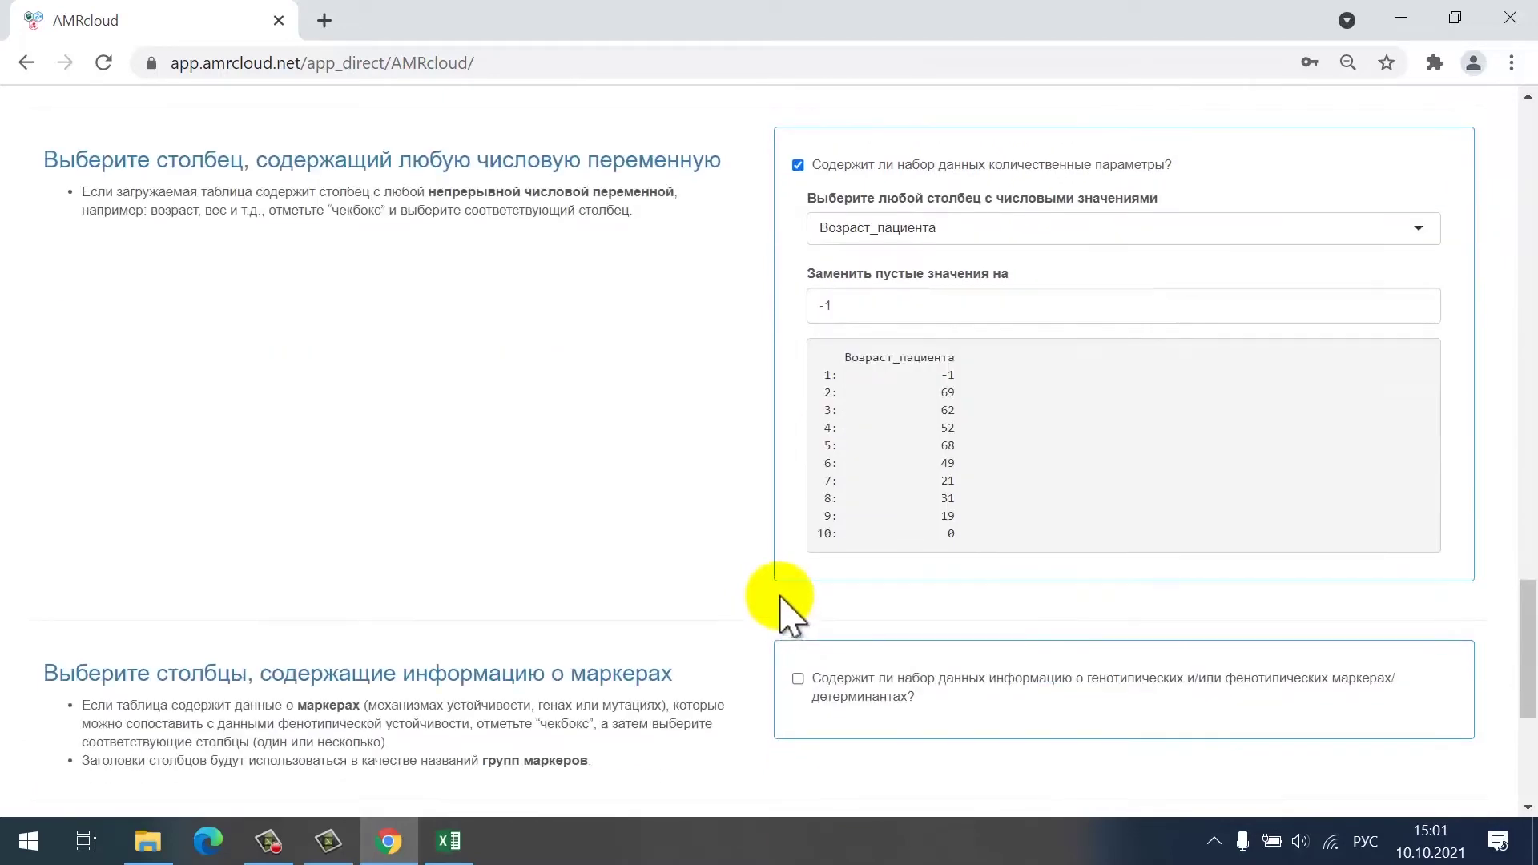
left_click(902, 306)
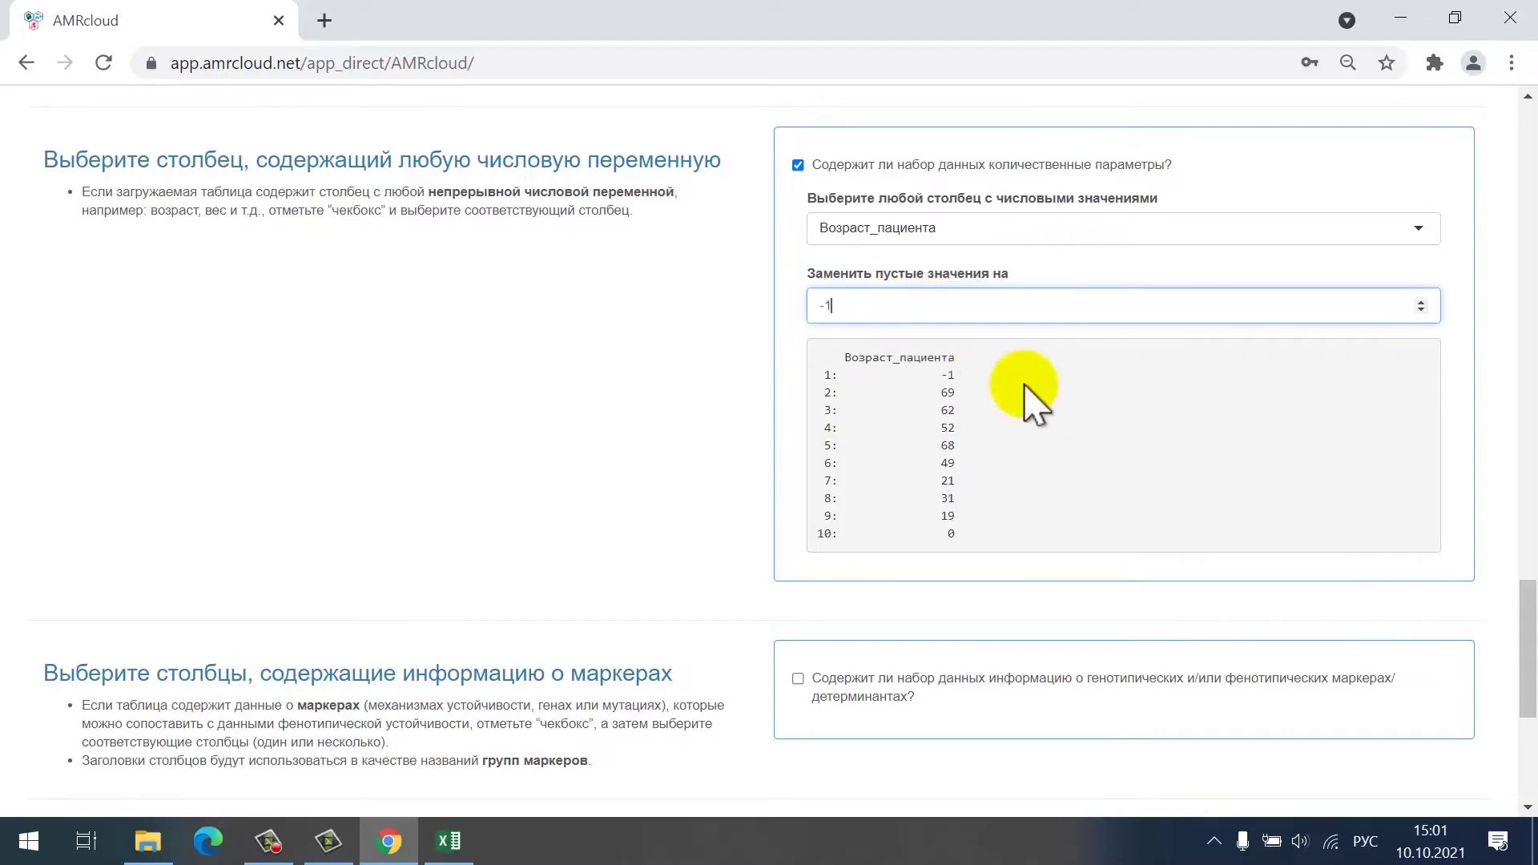
left_click(779, 449)
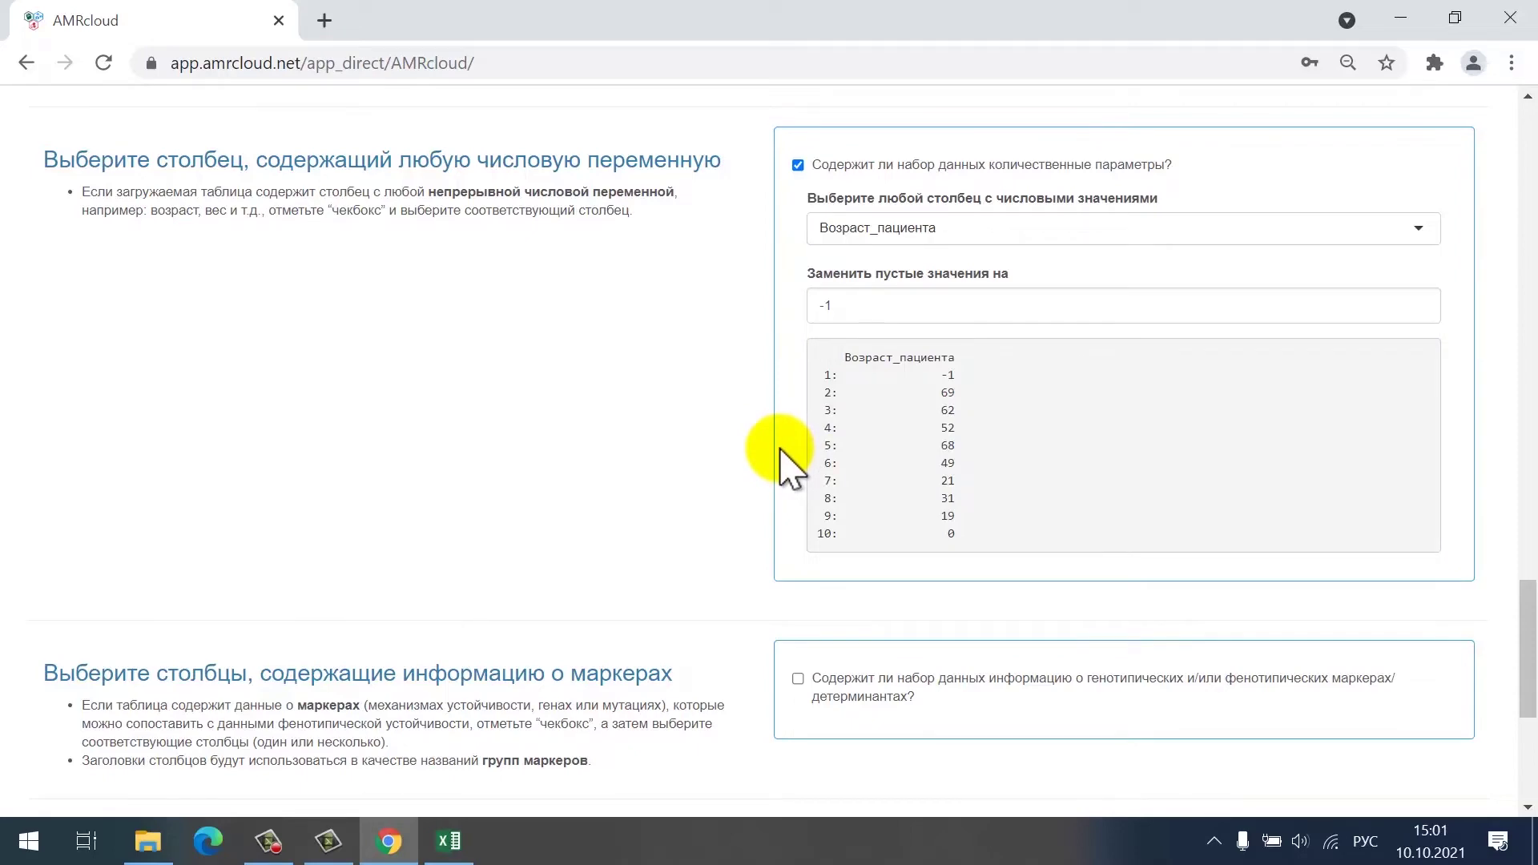
Mark the data set as containing genotypic or phenotypic marker information and choose Карбапенемазы and mcr as the resistance determinant columns
scroll(783, 493, "down", 3)
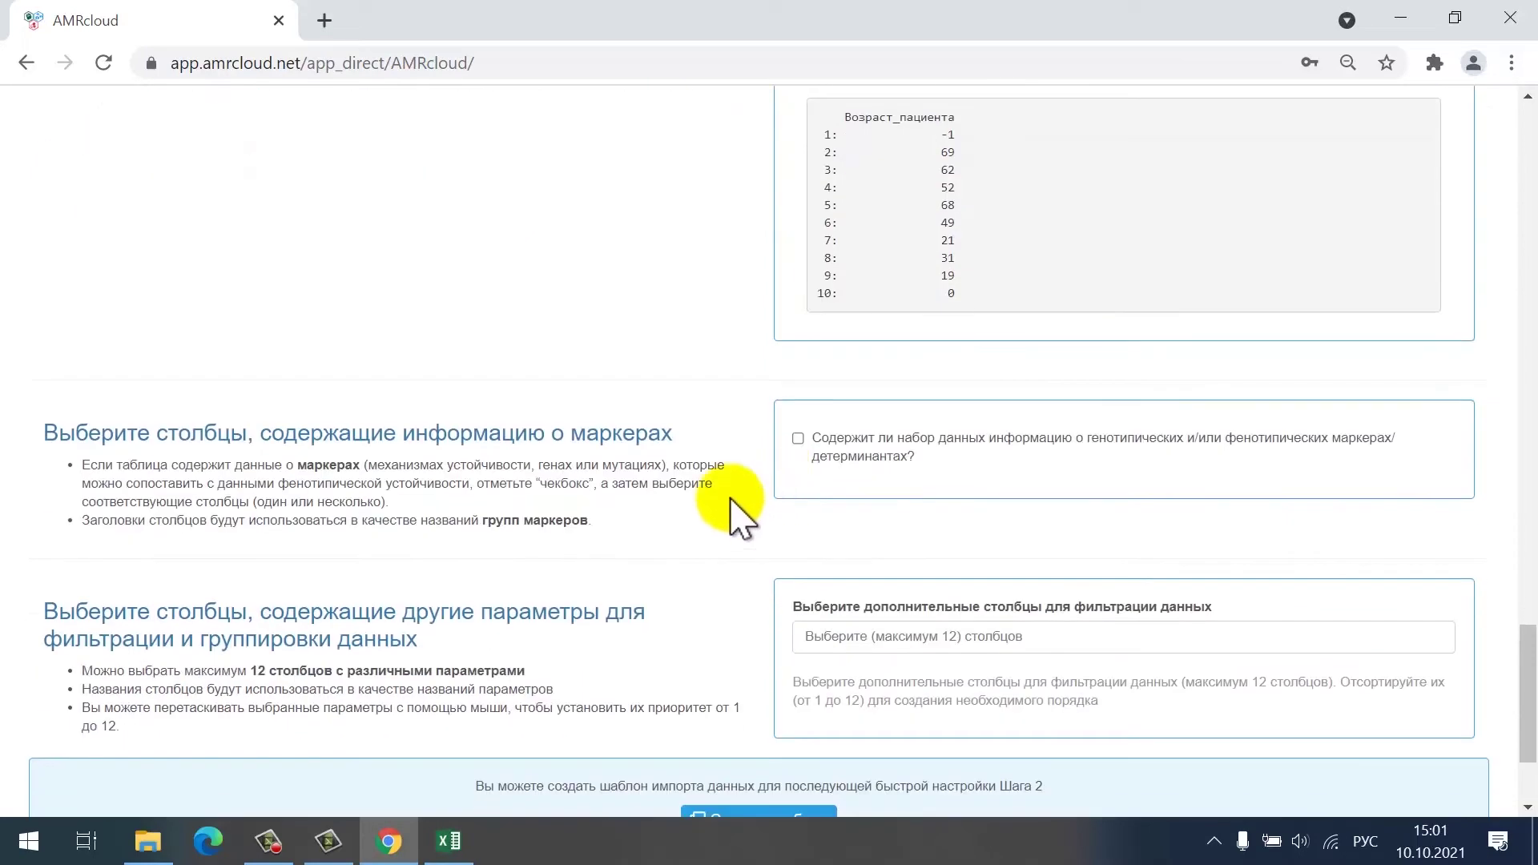
left_click(798, 438)
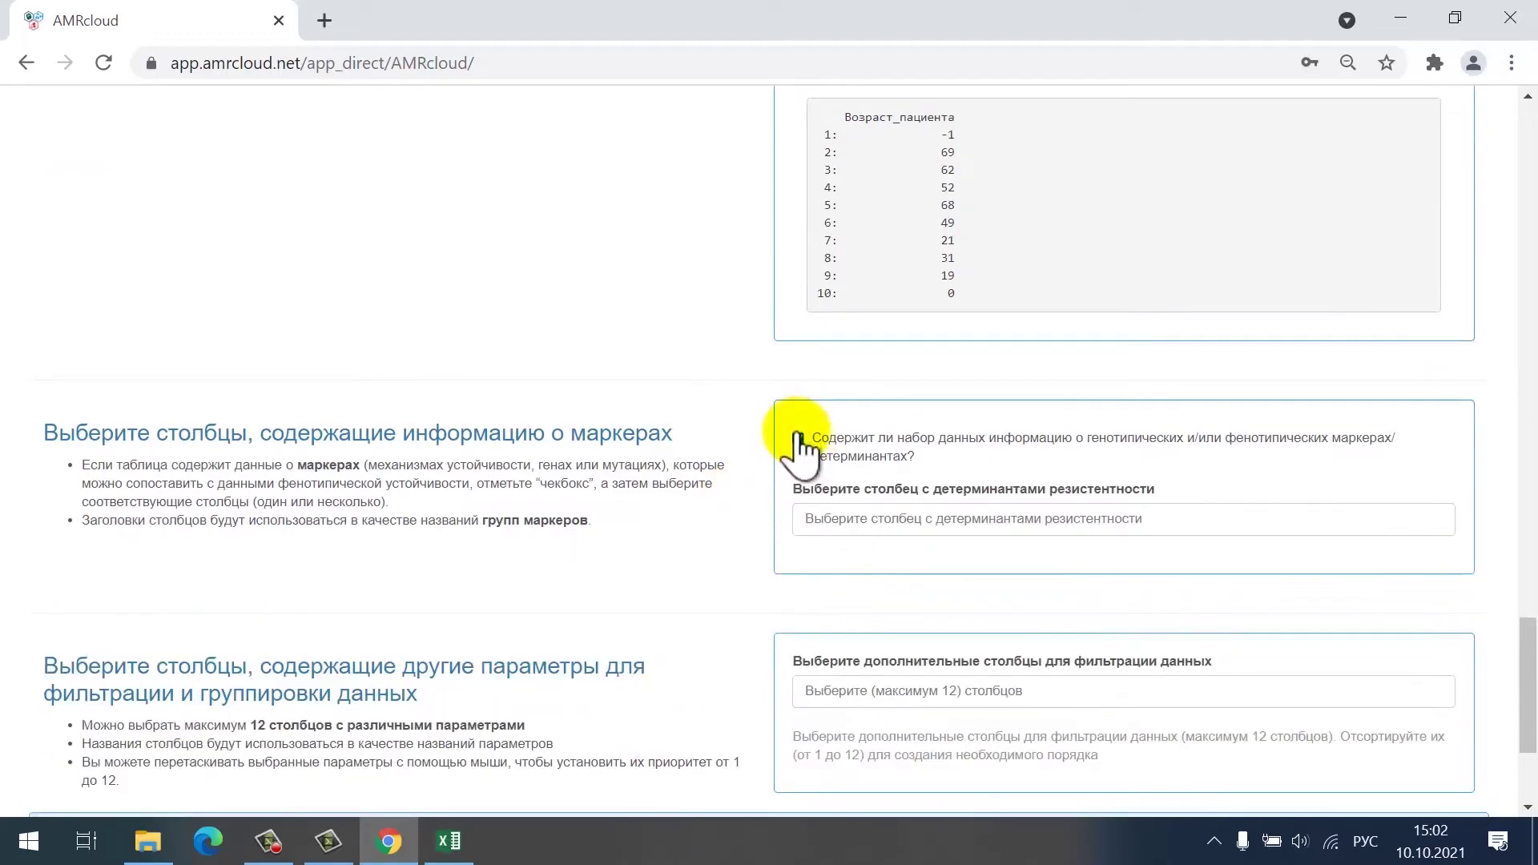
left_click(881, 517)
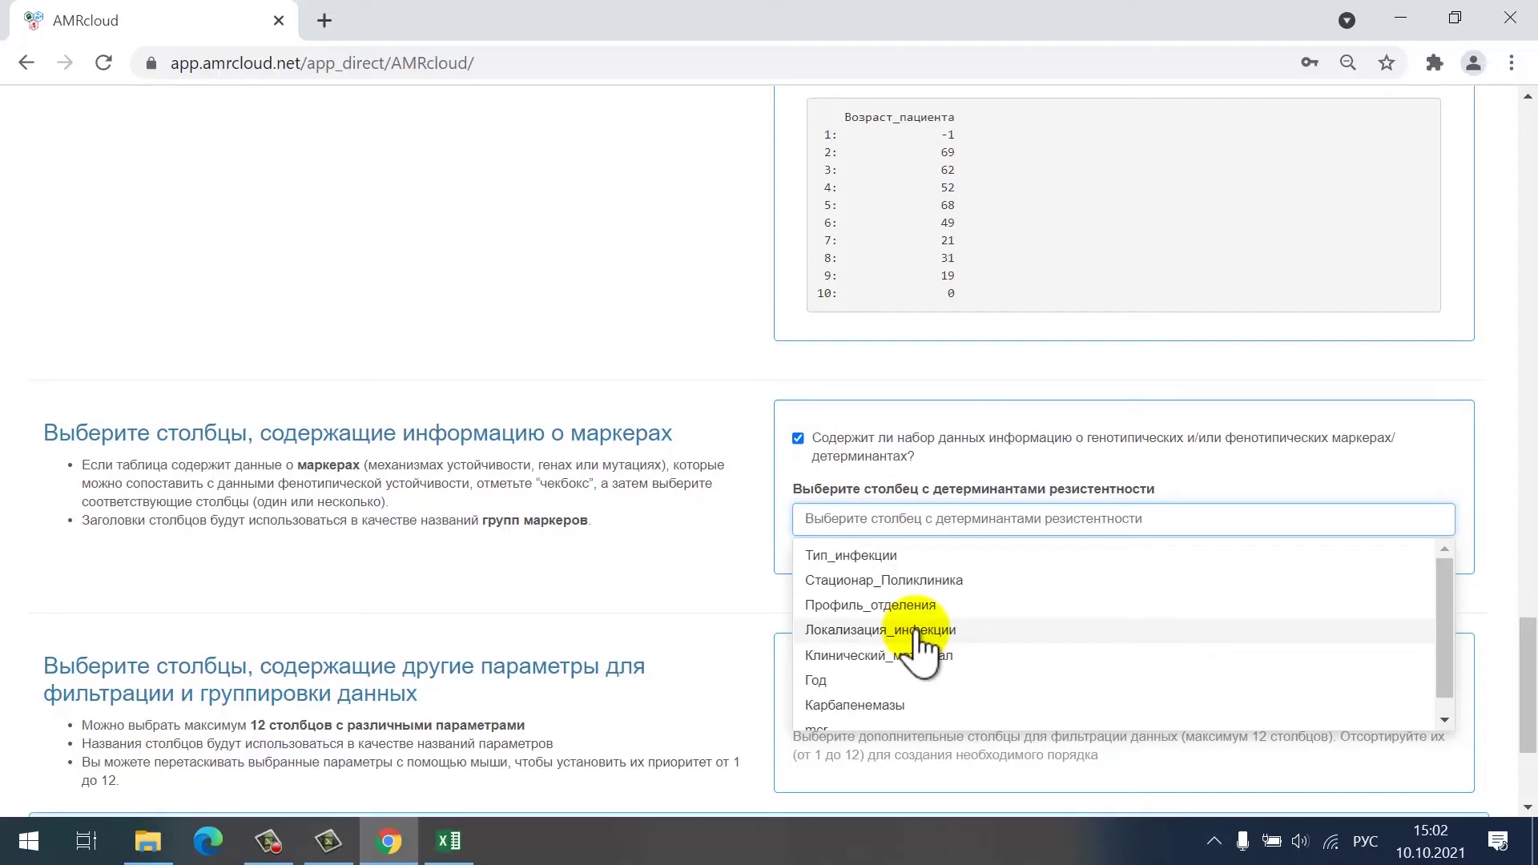
scroll(921, 640, "down", 1)
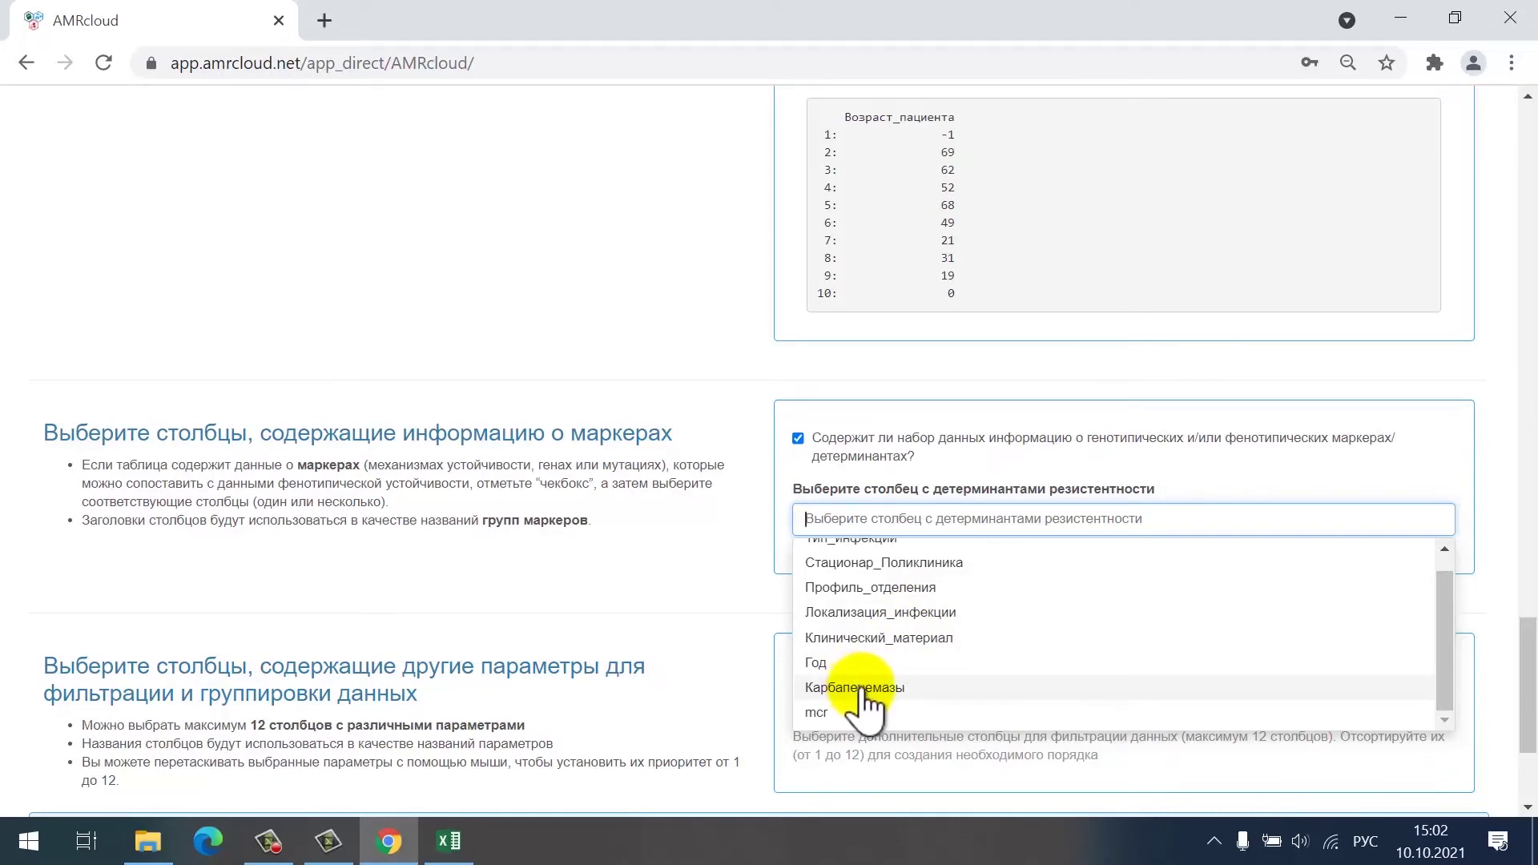
left_click(922, 688)
left_click(845, 697)
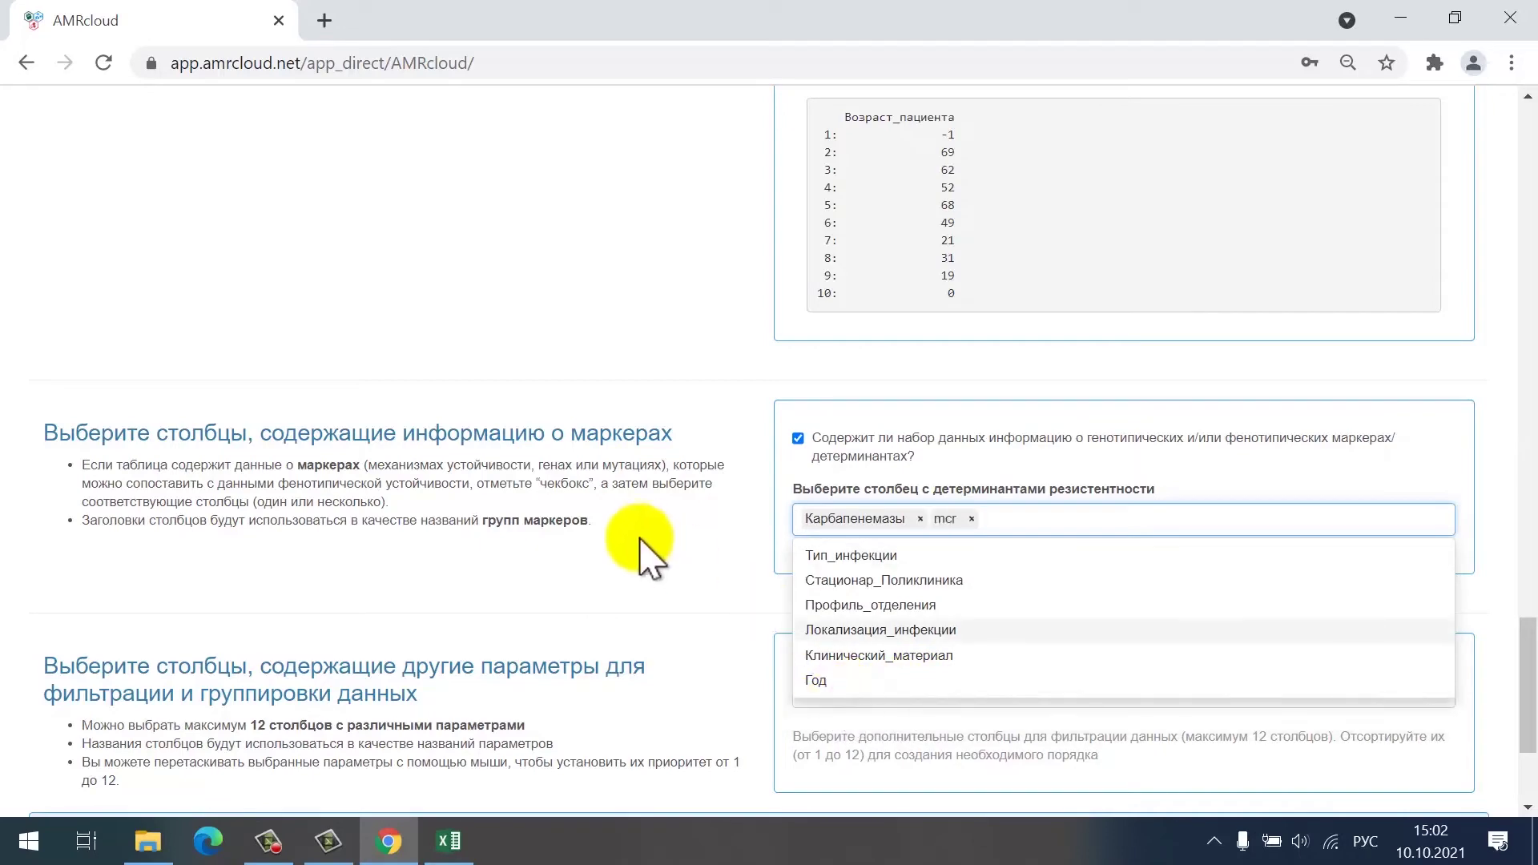
left_click(670, 571)
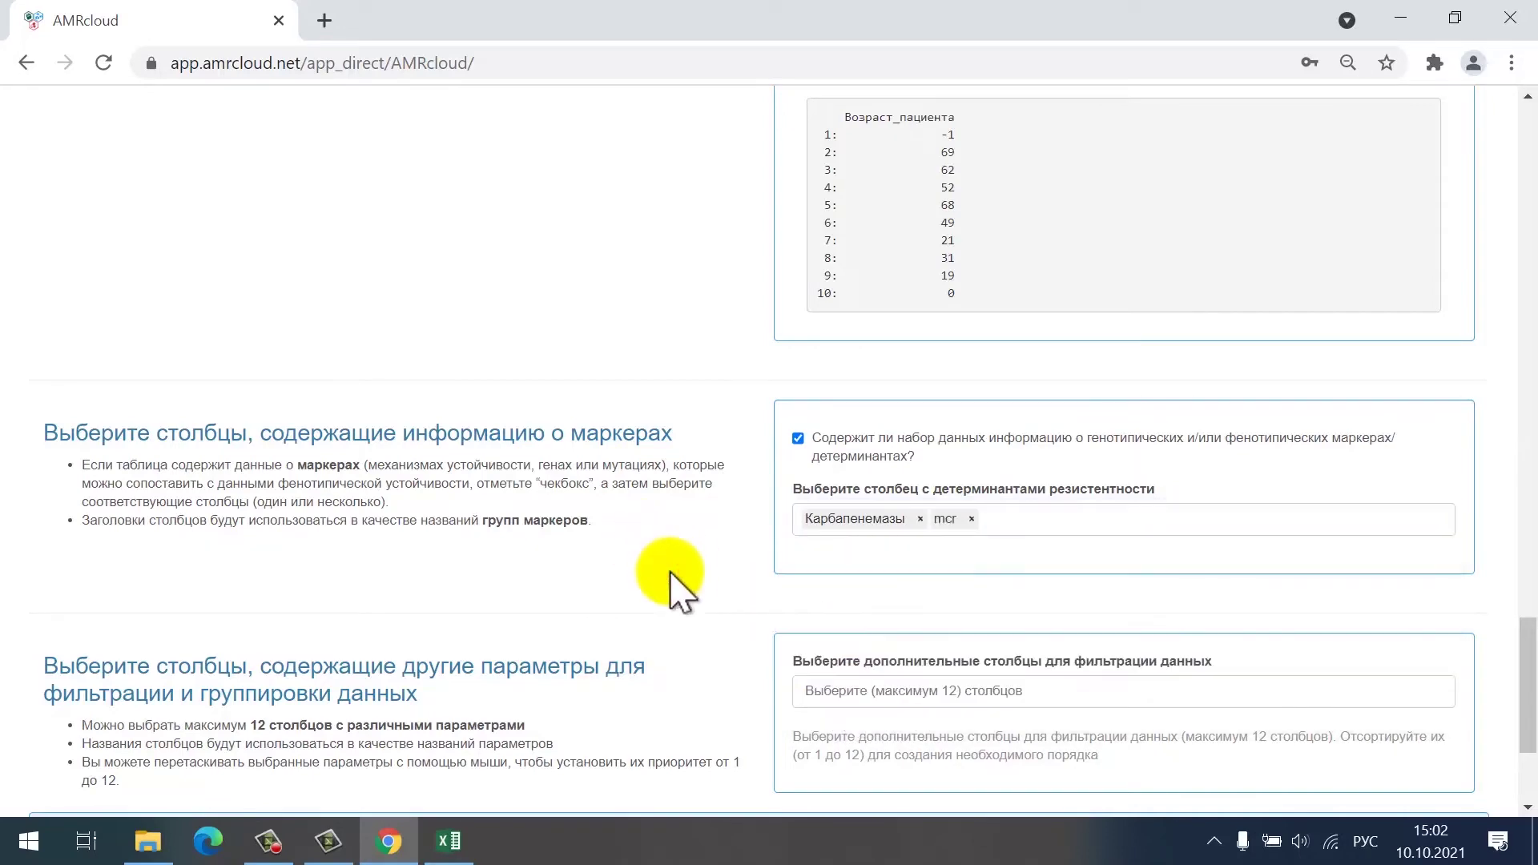
Add Тип_инфекции, Стационар_Поликлиника, Профиль_отделения, Отделение, Локализация_инфекции, Клинический_материал and Год as the additional filtering columns
scroll(670, 574, "down", 1)
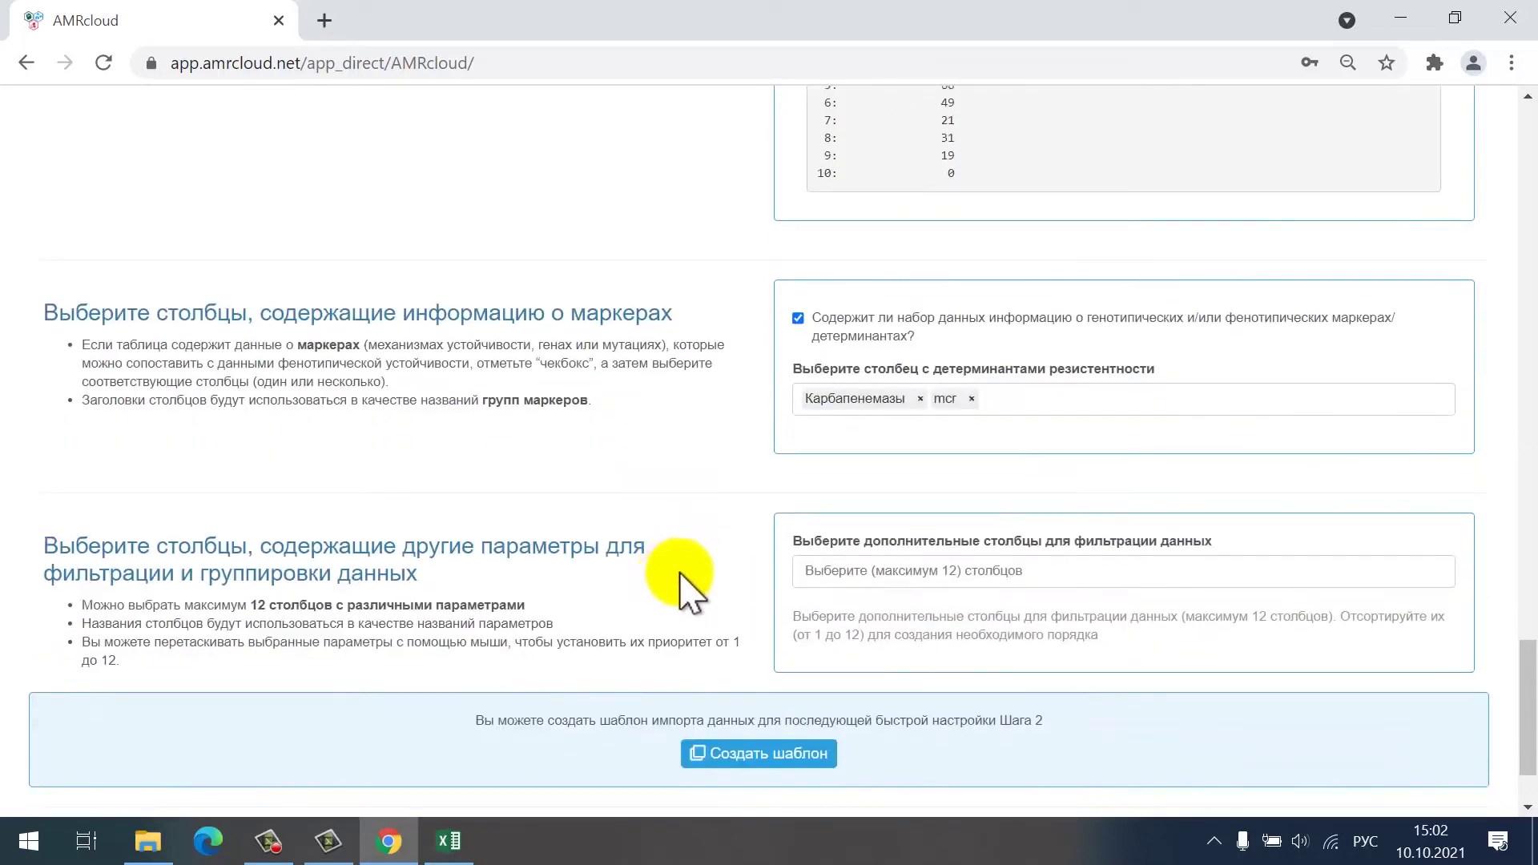
left_click(861, 580)
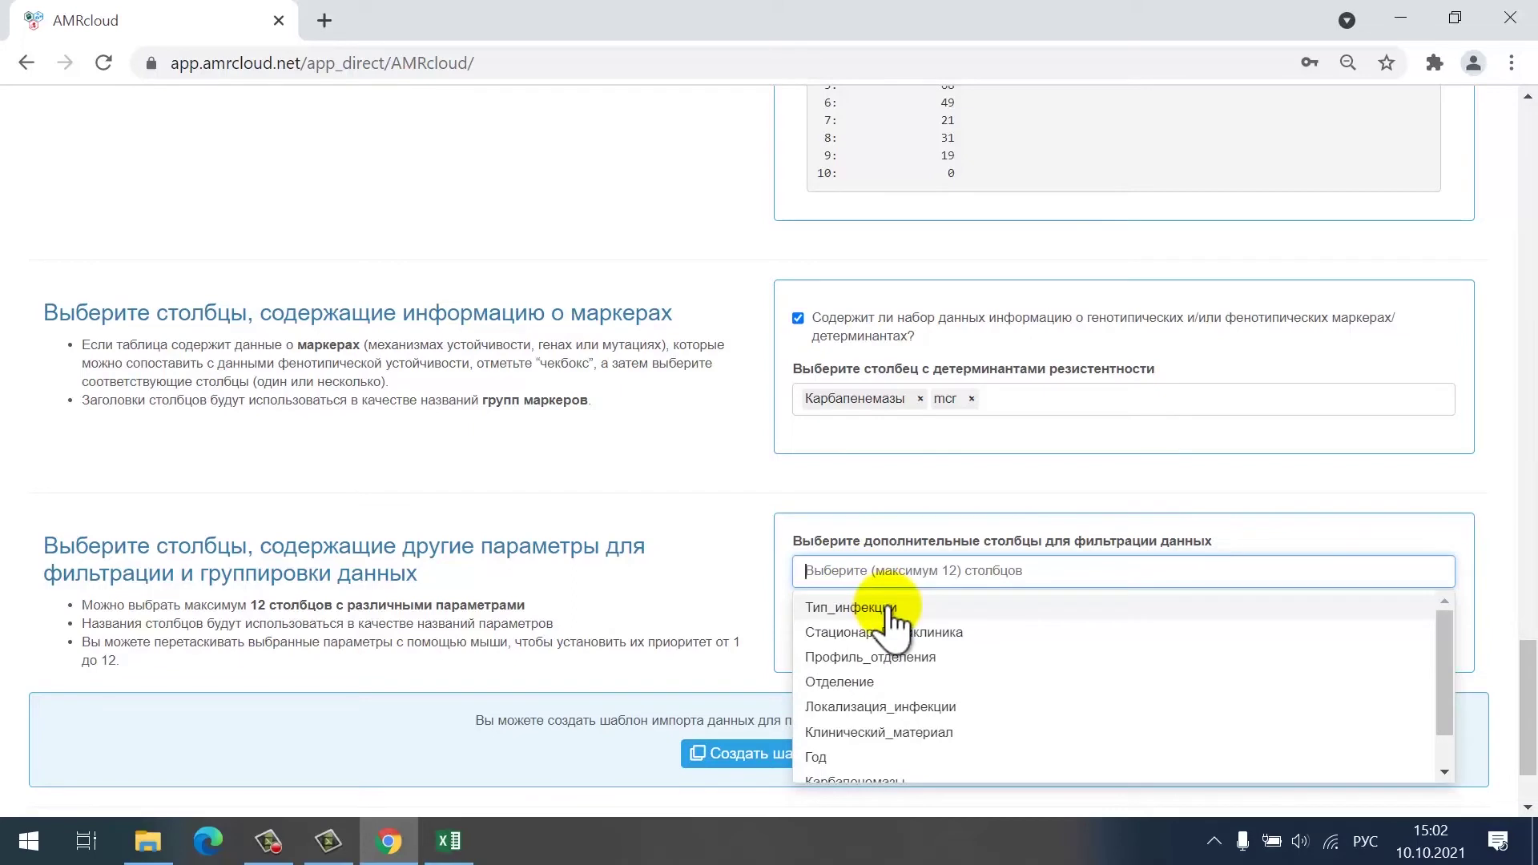
left_click(888, 609)
left_click(887, 609)
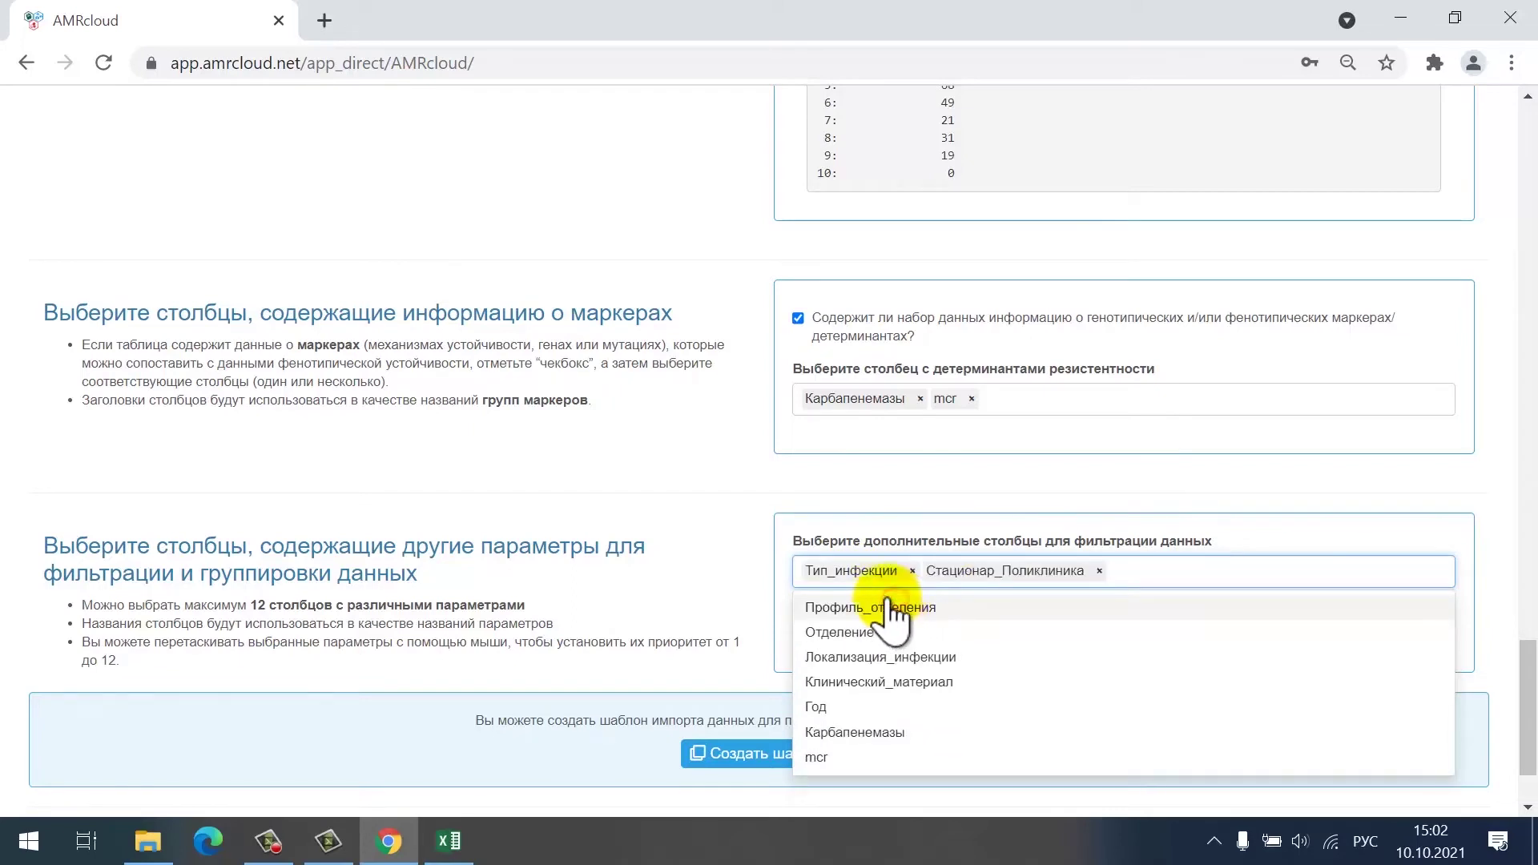
left_click(889, 610)
left_click(889, 610)
left_click(889, 611)
left_click(897, 633)
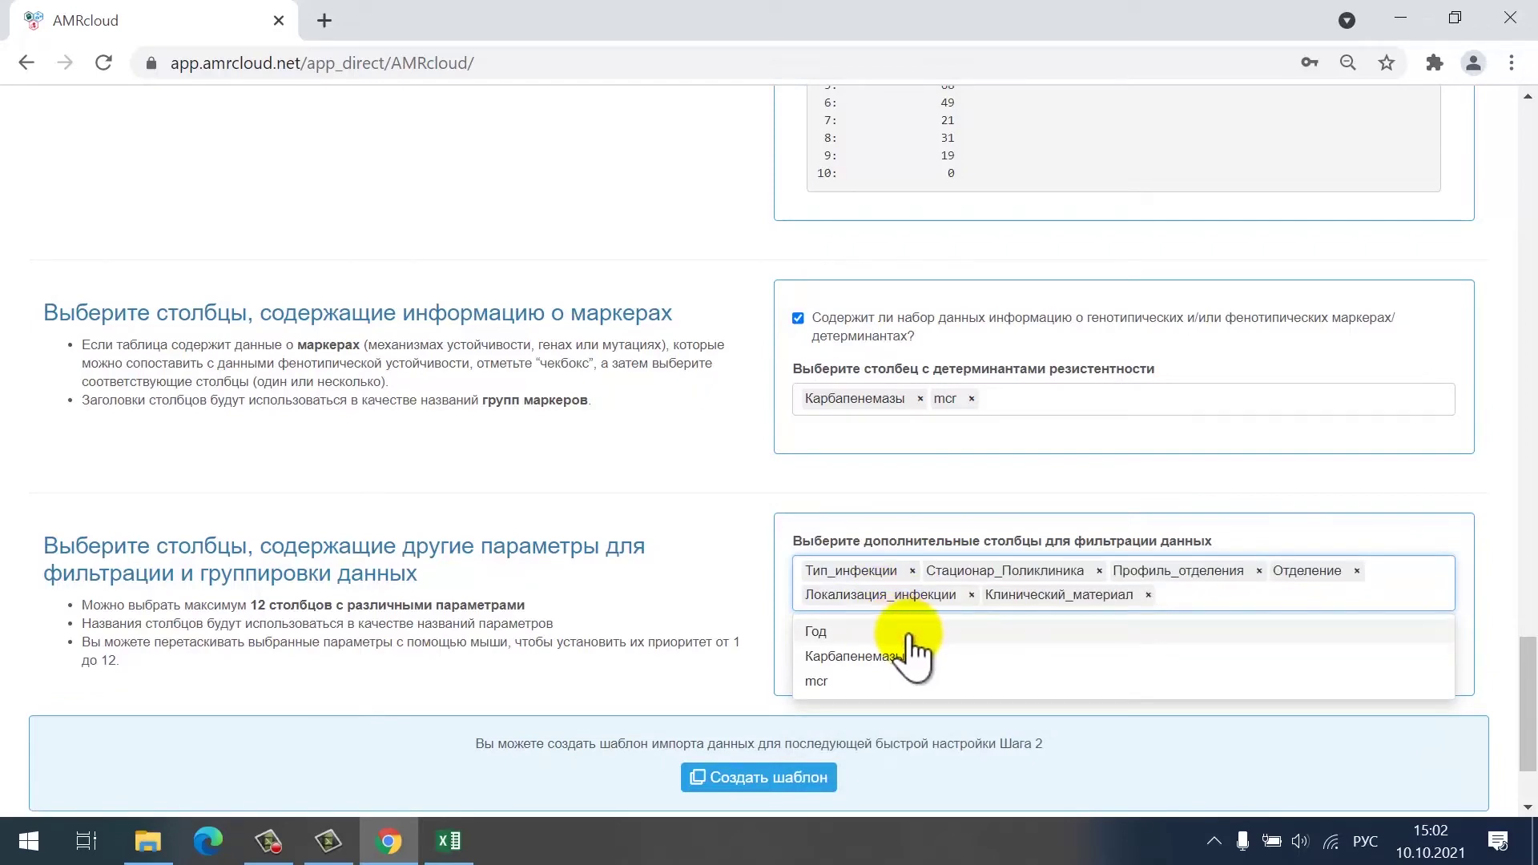
left_click(907, 632)
left_click(704, 587)
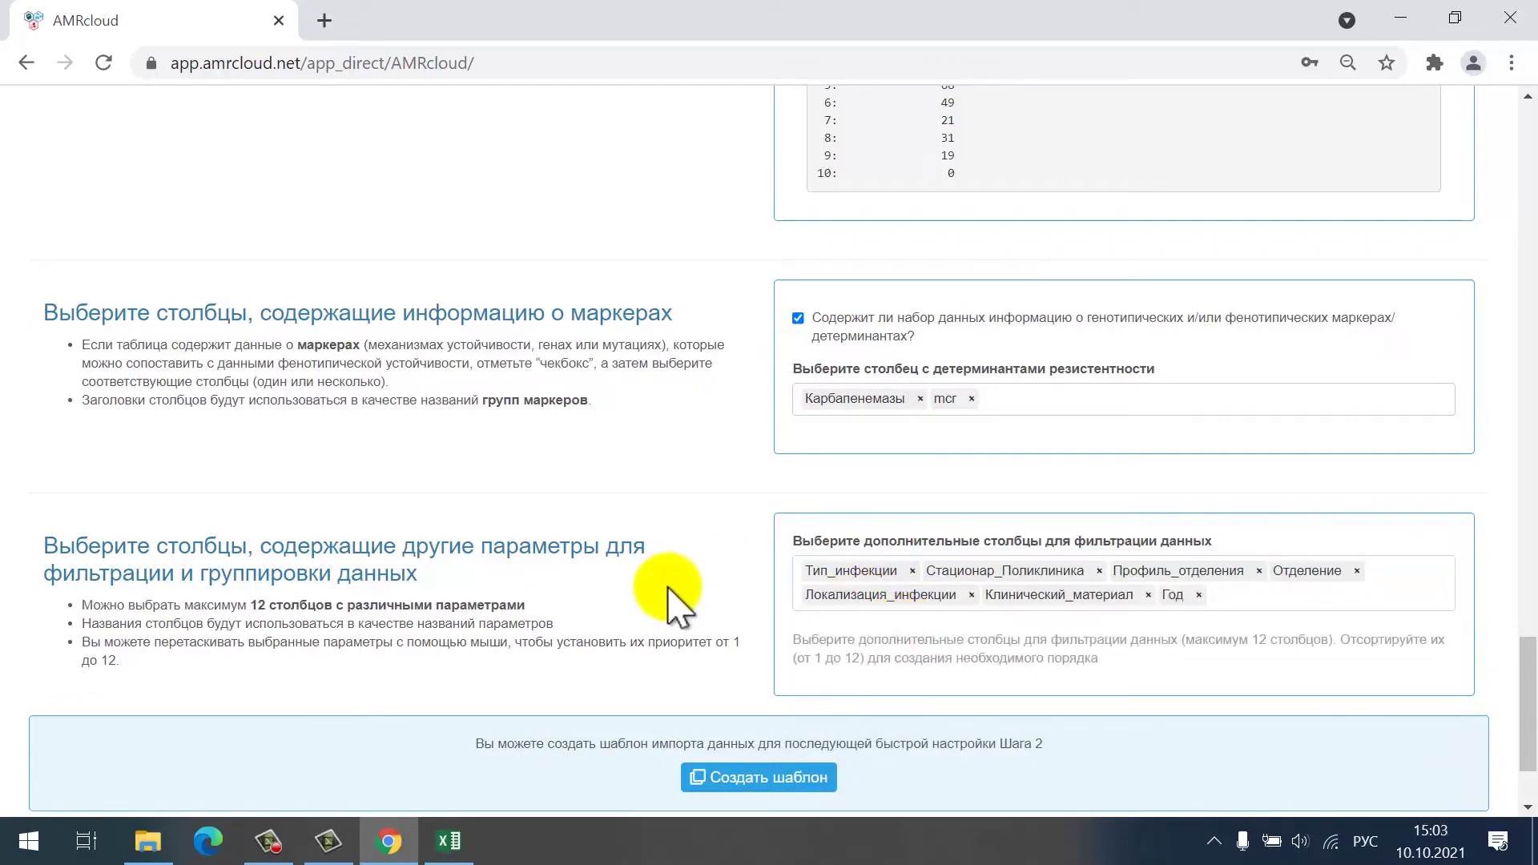
Create a data import template from the current parameter settings and save it as Шаблон для демонстрации
scroll(667, 585, "down", 2)
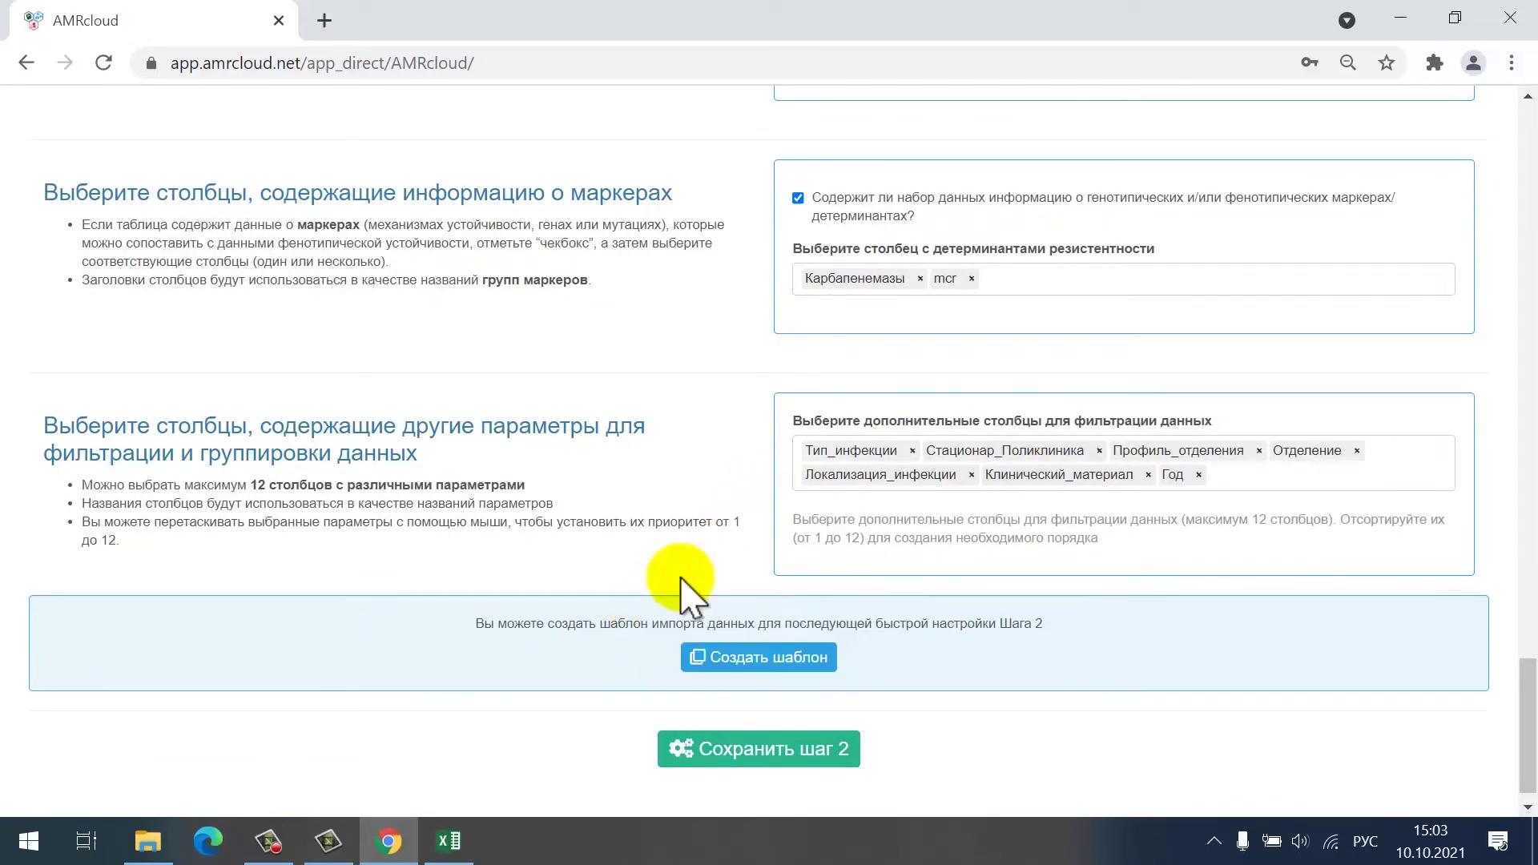
left_click(741, 648)
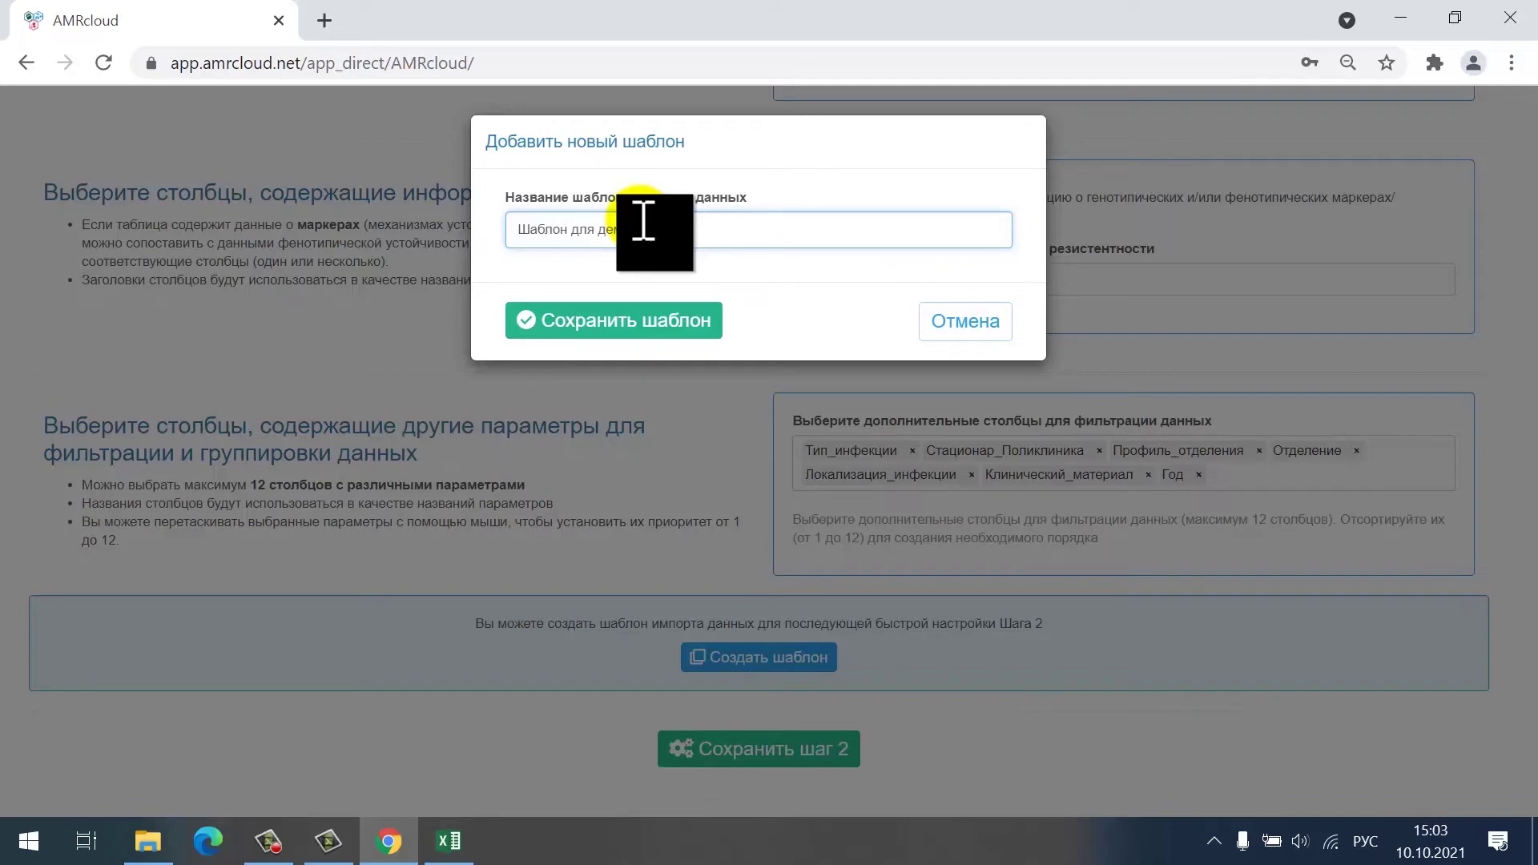
left_click(624, 326)
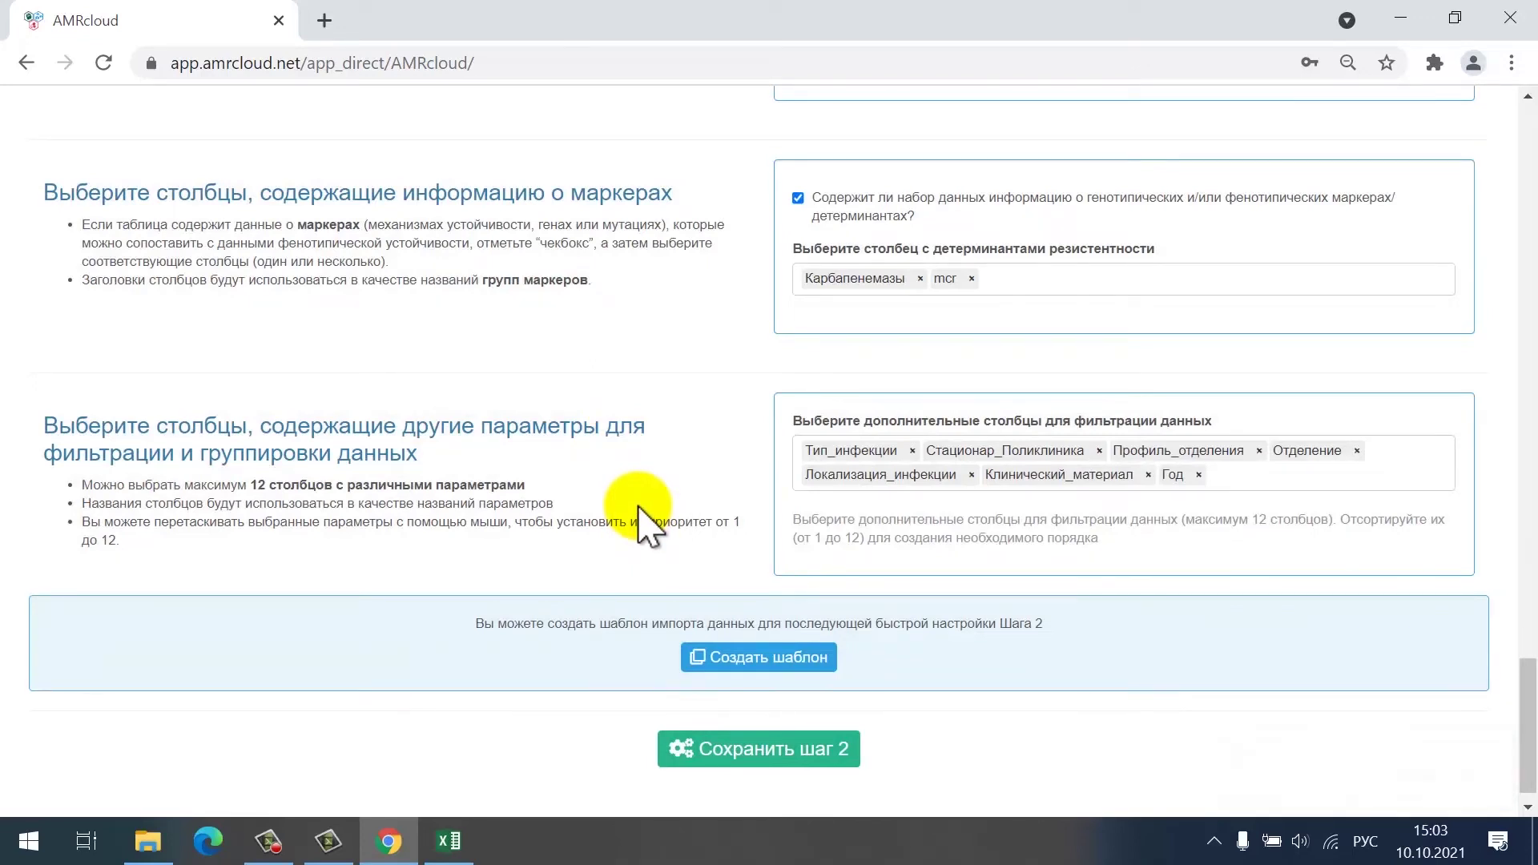
Enable the use of an import template, choose Шаблон для демонстрации, and review the column assignments
scroll(638, 512, "up", 20)
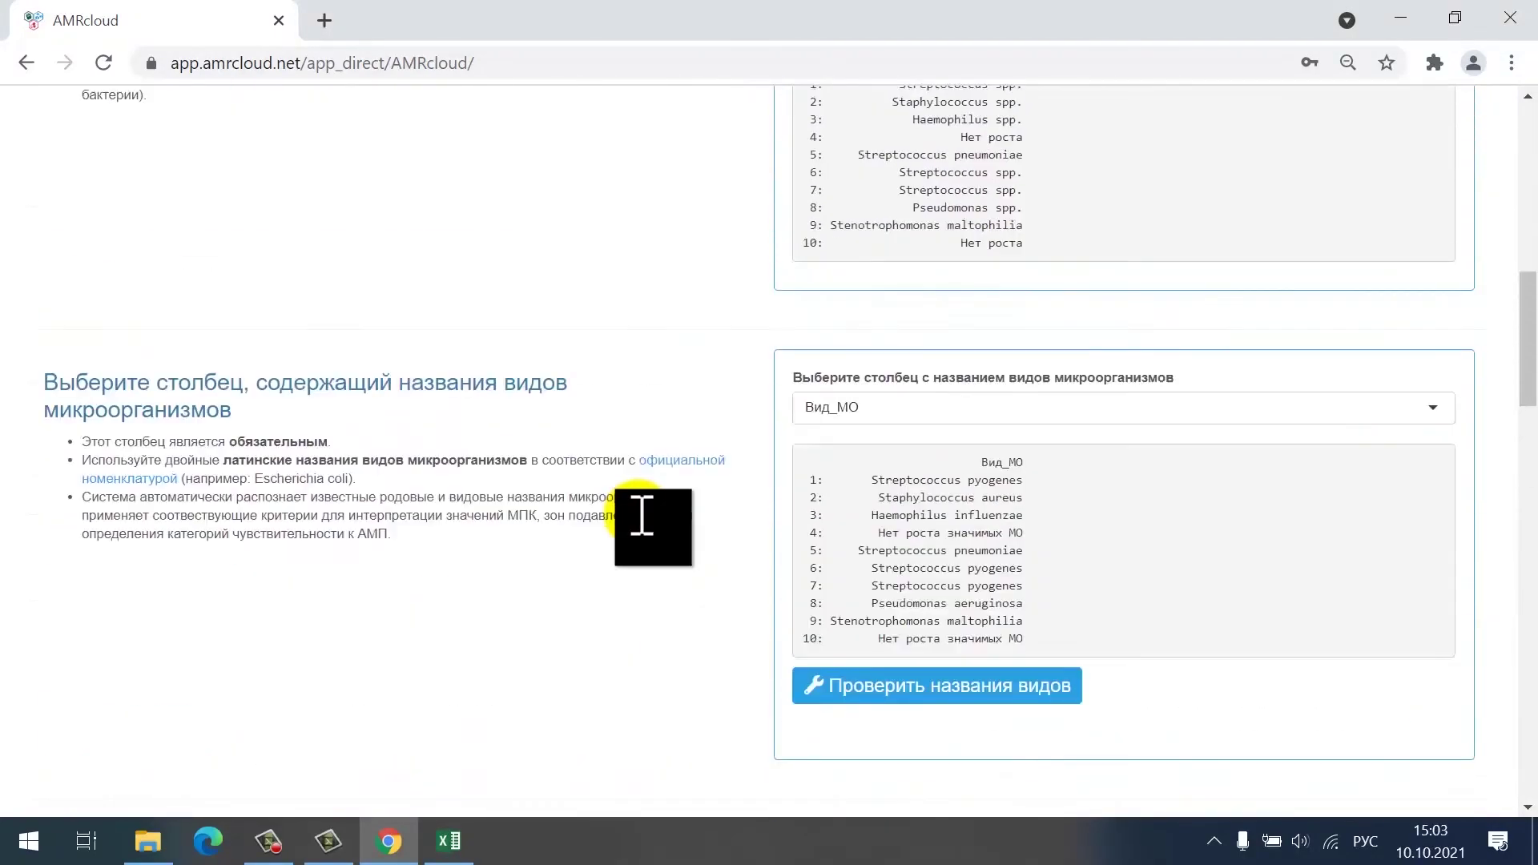
scroll(641, 521, "up", 10)
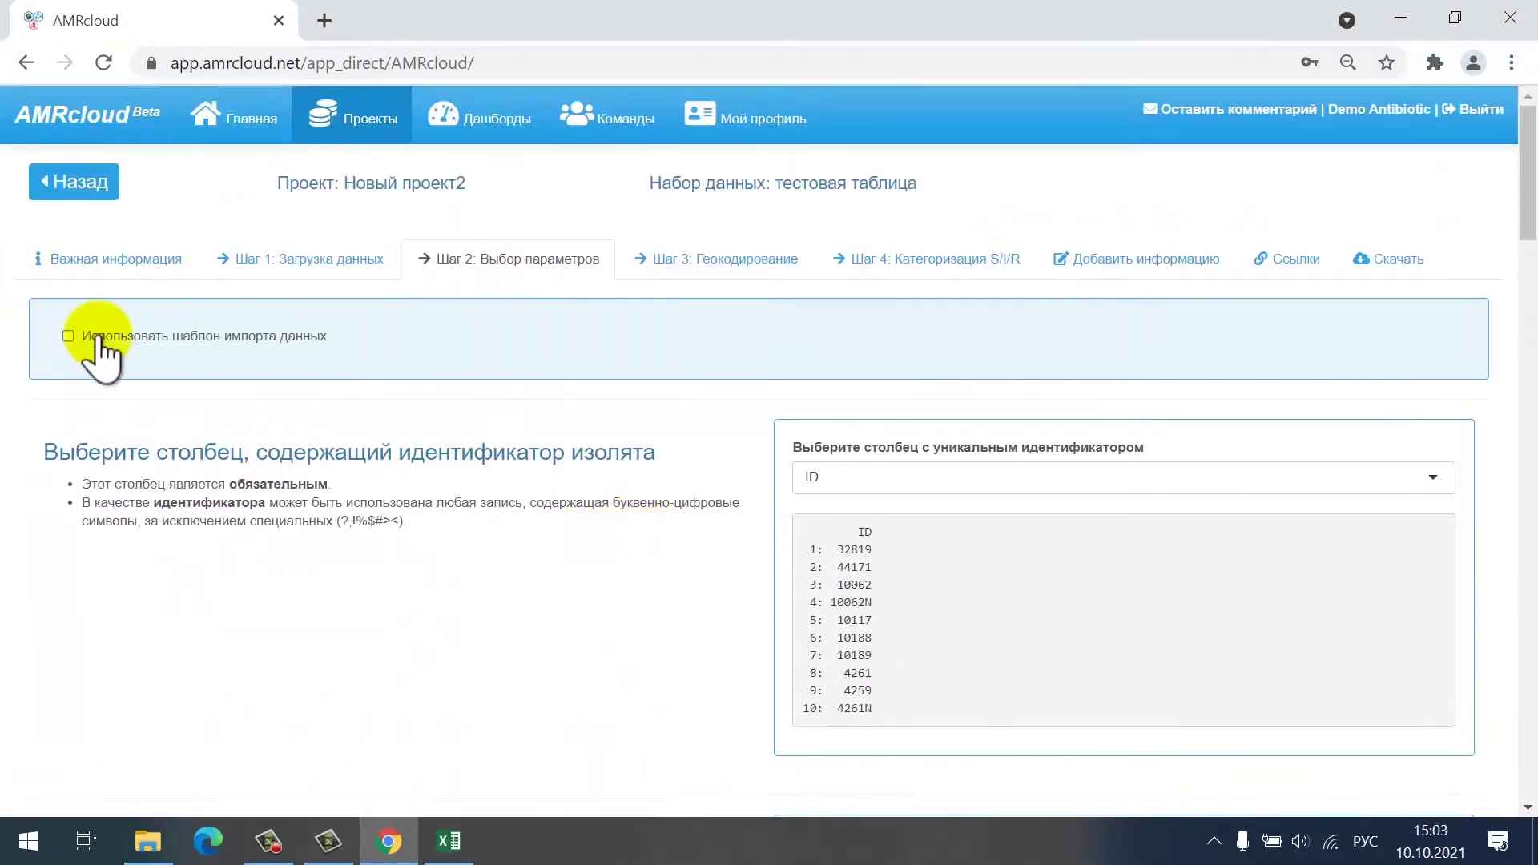
left_click(102, 336)
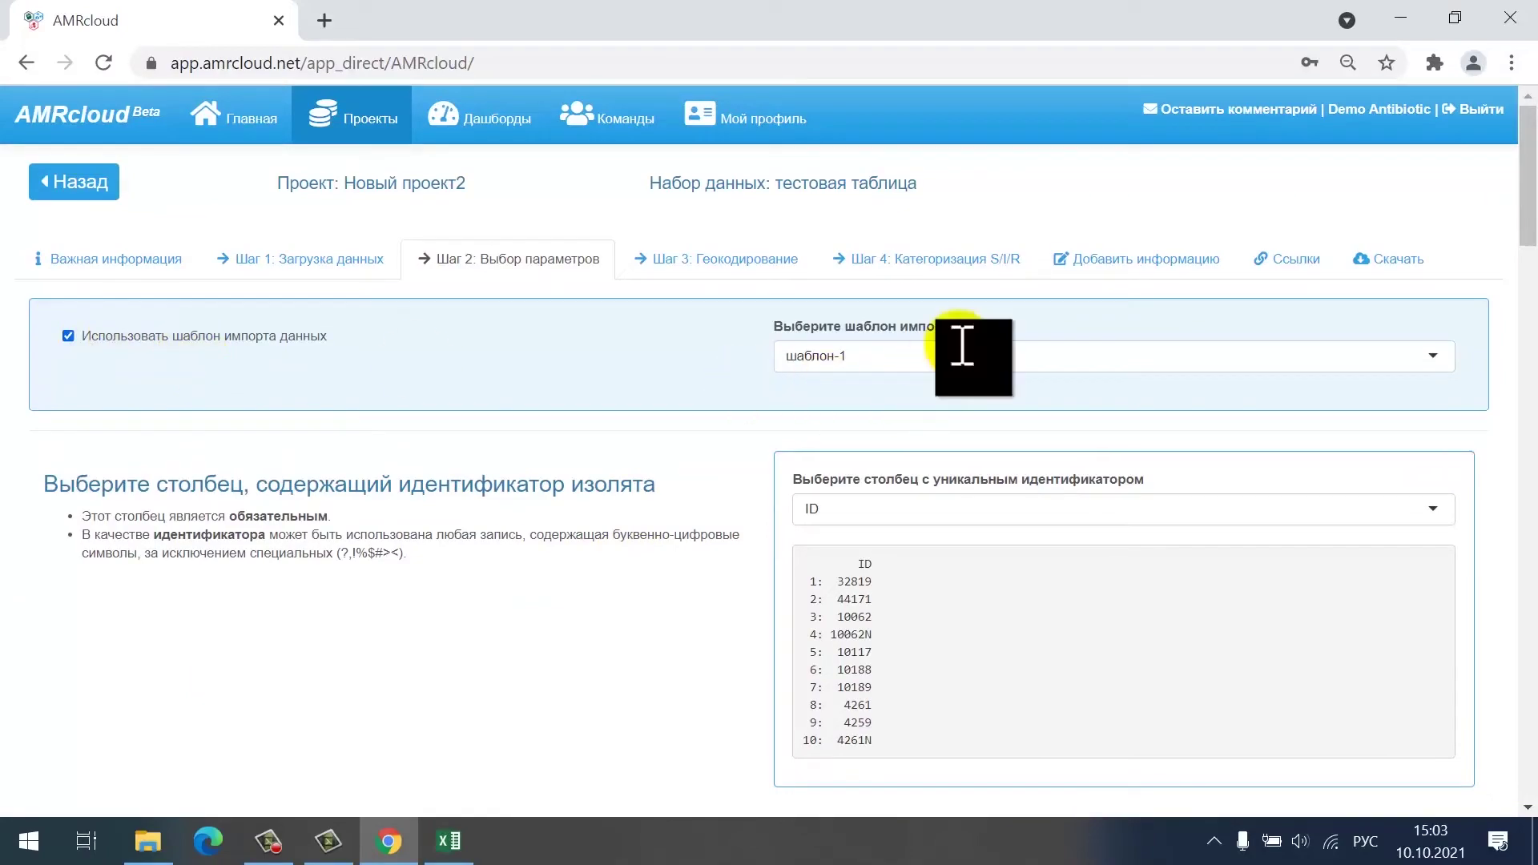
left_click(937, 352)
left_click(885, 416)
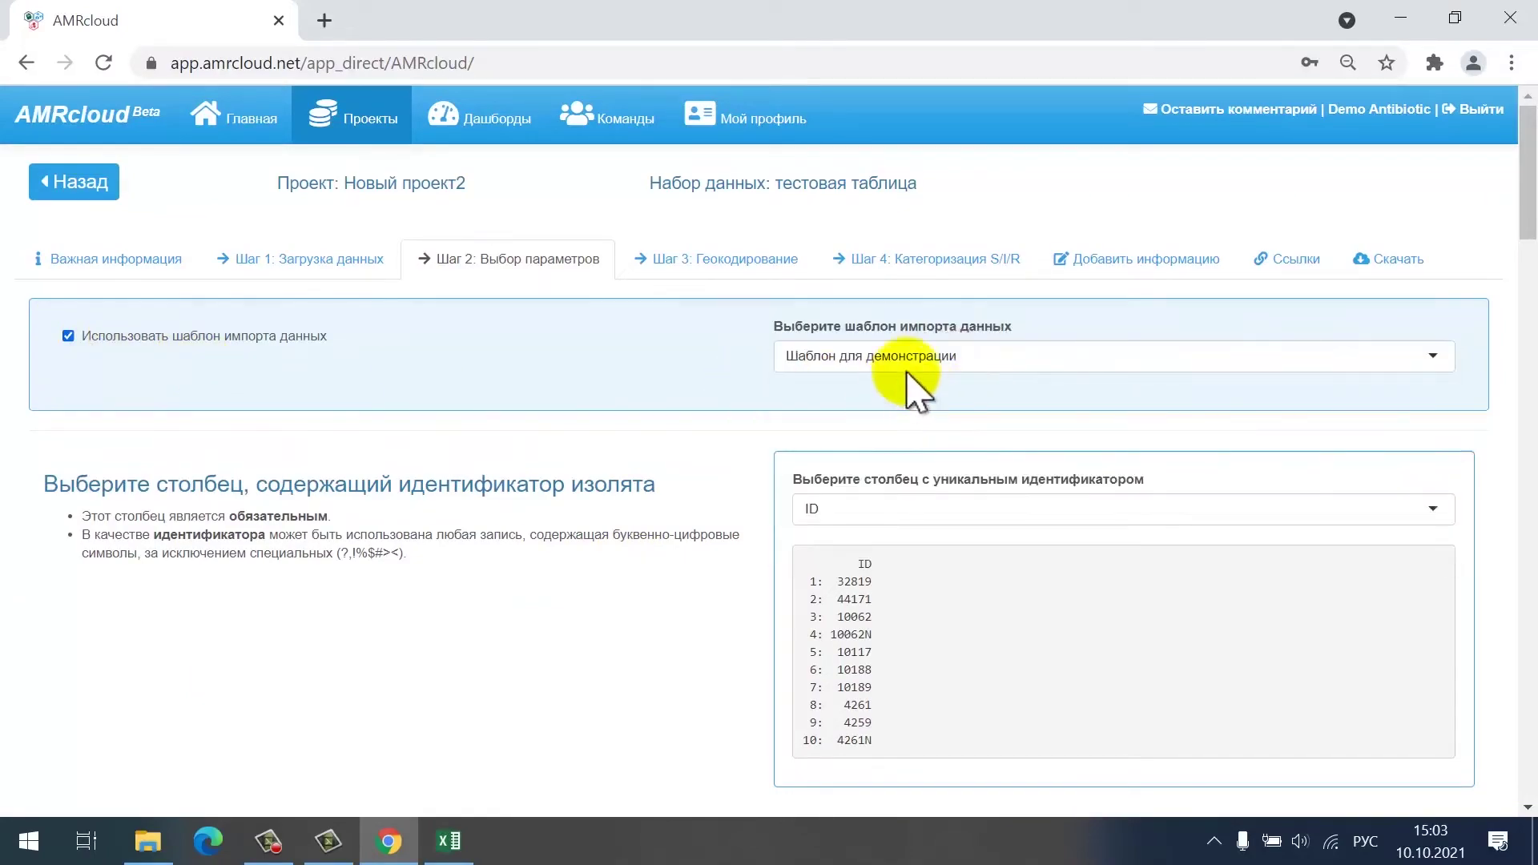
scroll(745, 505, "down", 15)
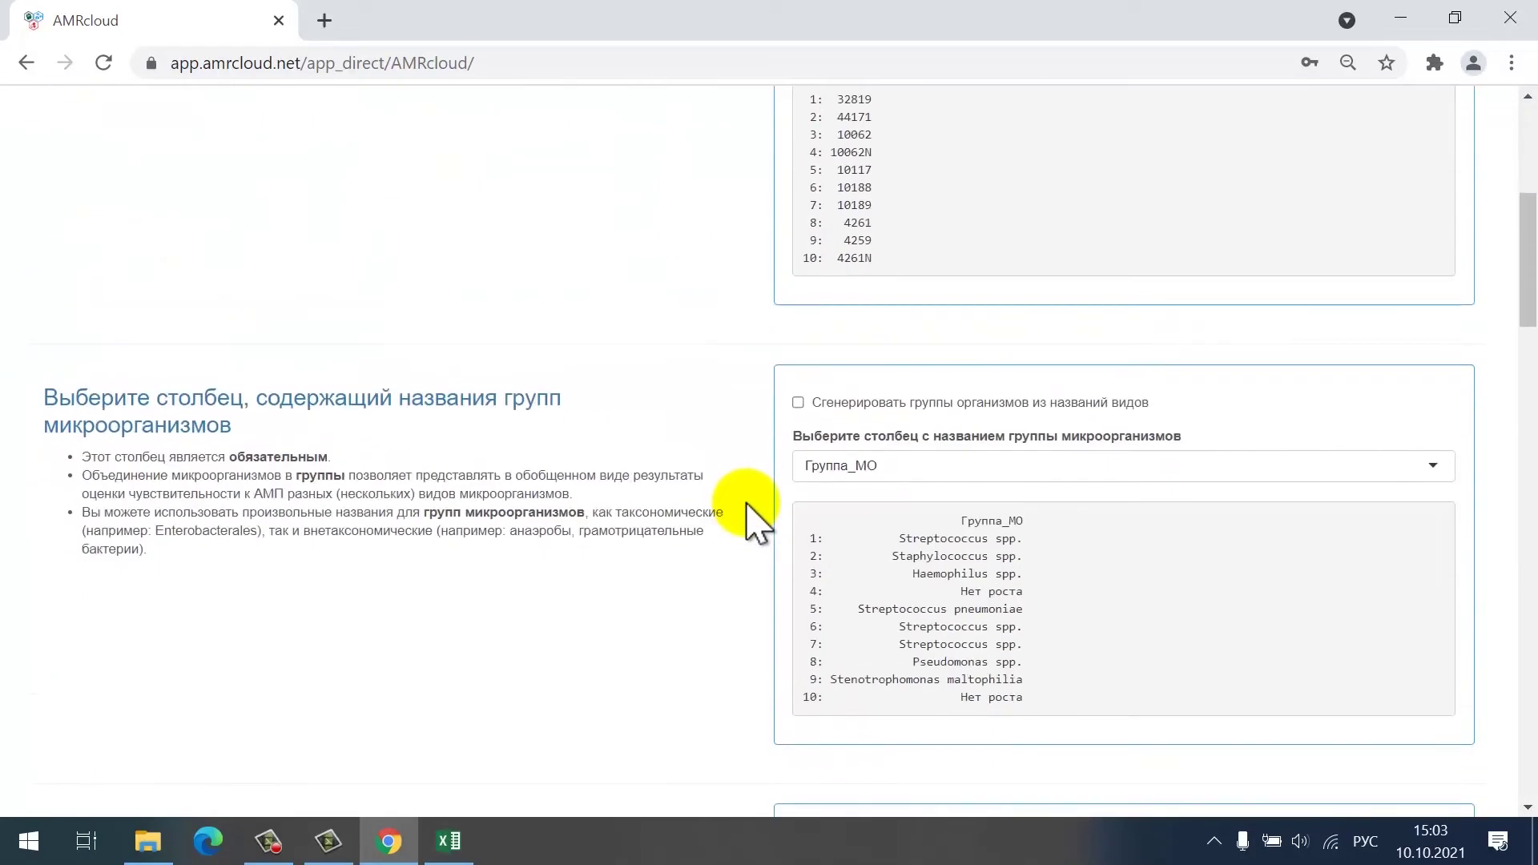
scroll(745, 509, "down", 5)
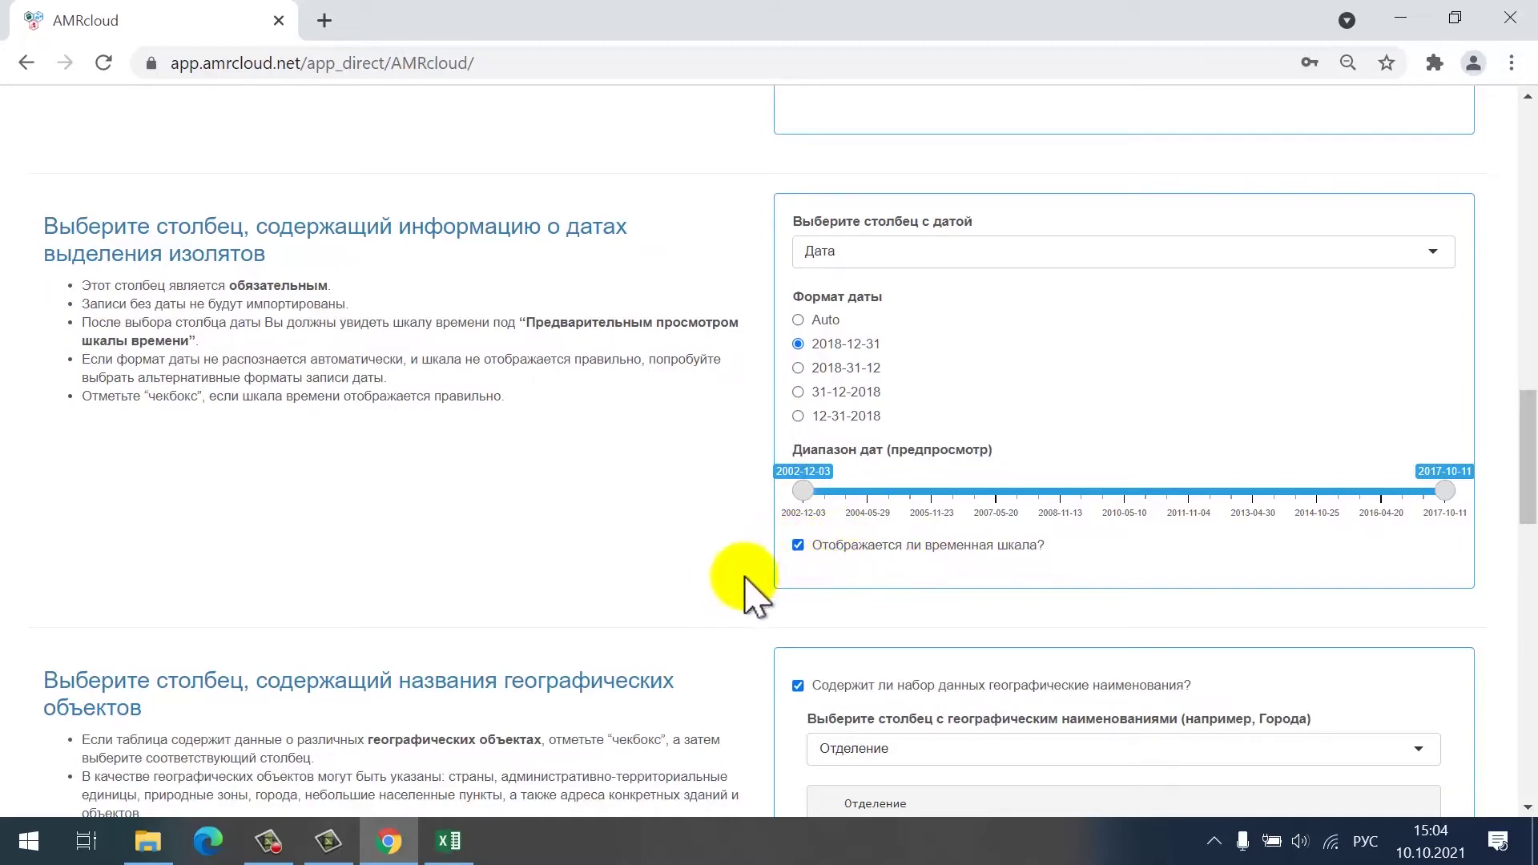
Save the completed parameter selection as step 2, and run geocoding for the Отделение locations in step 3
scroll(749, 593, "down", 20)
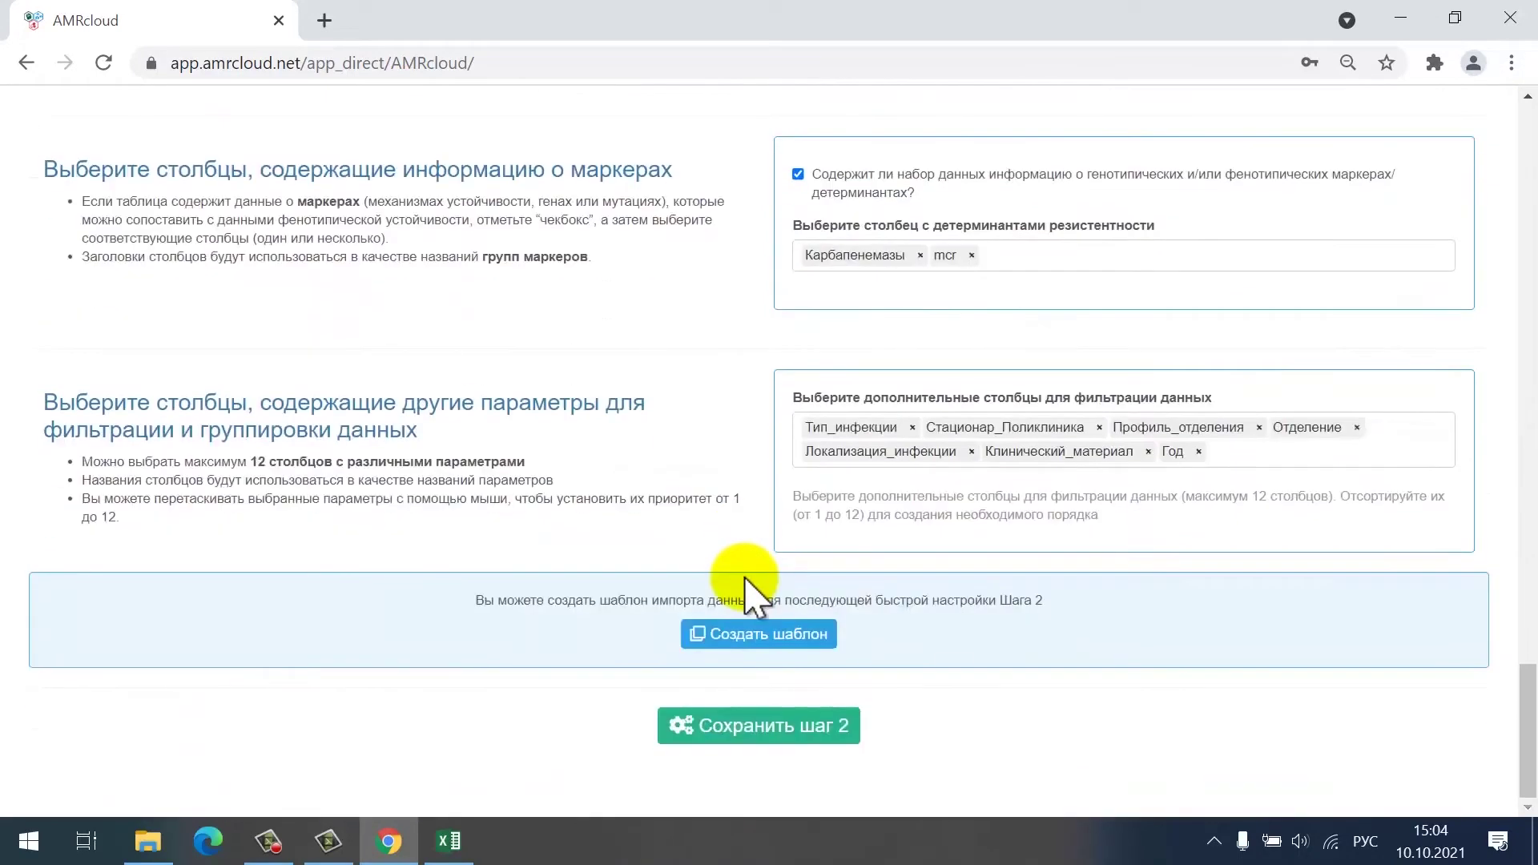
left_click(740, 727)
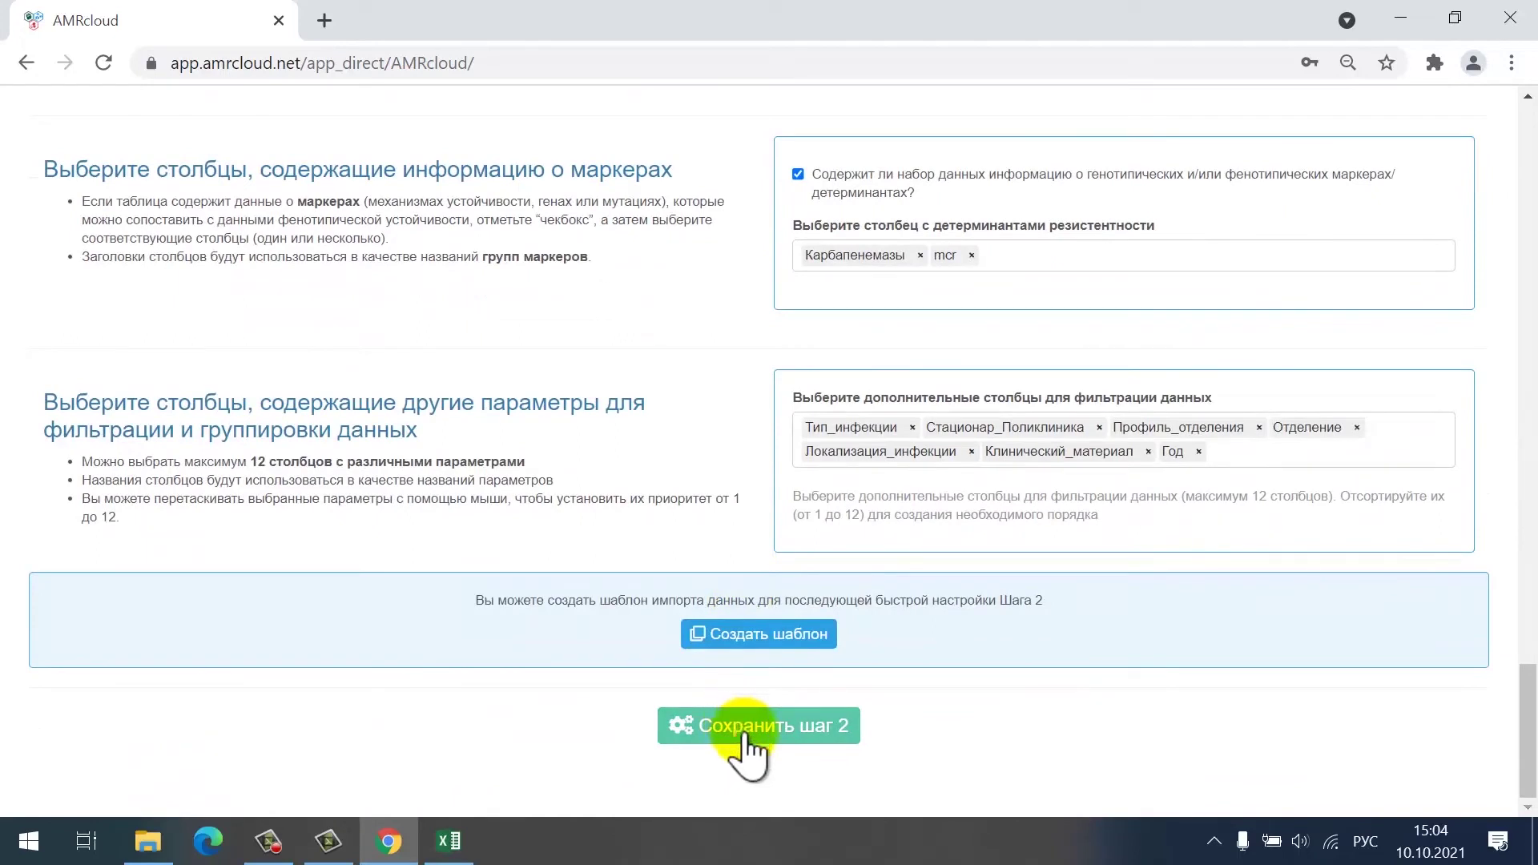
left_click(789, 739)
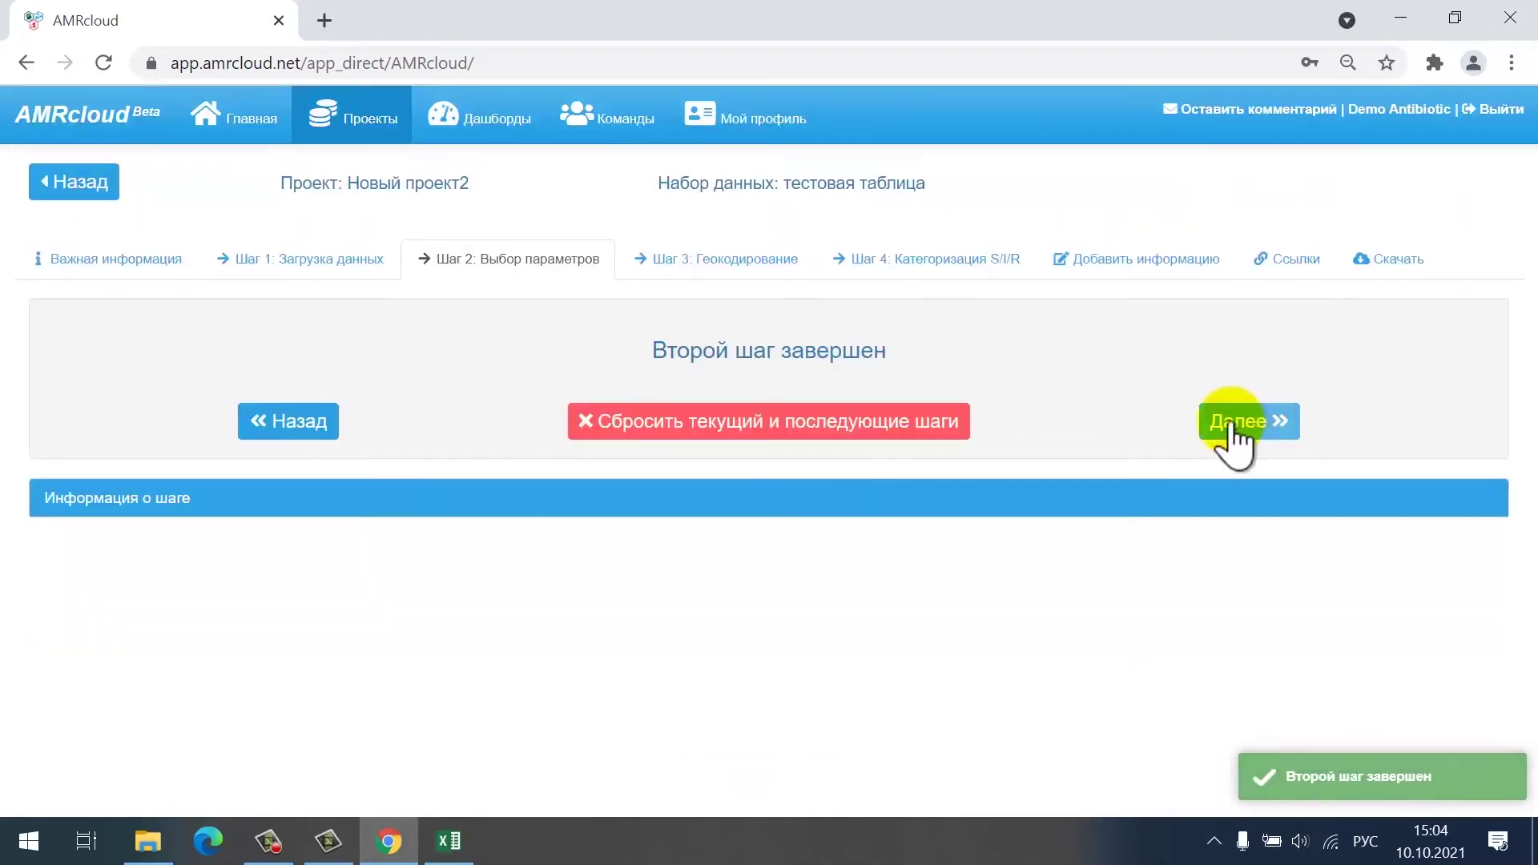
left_click(1233, 422)
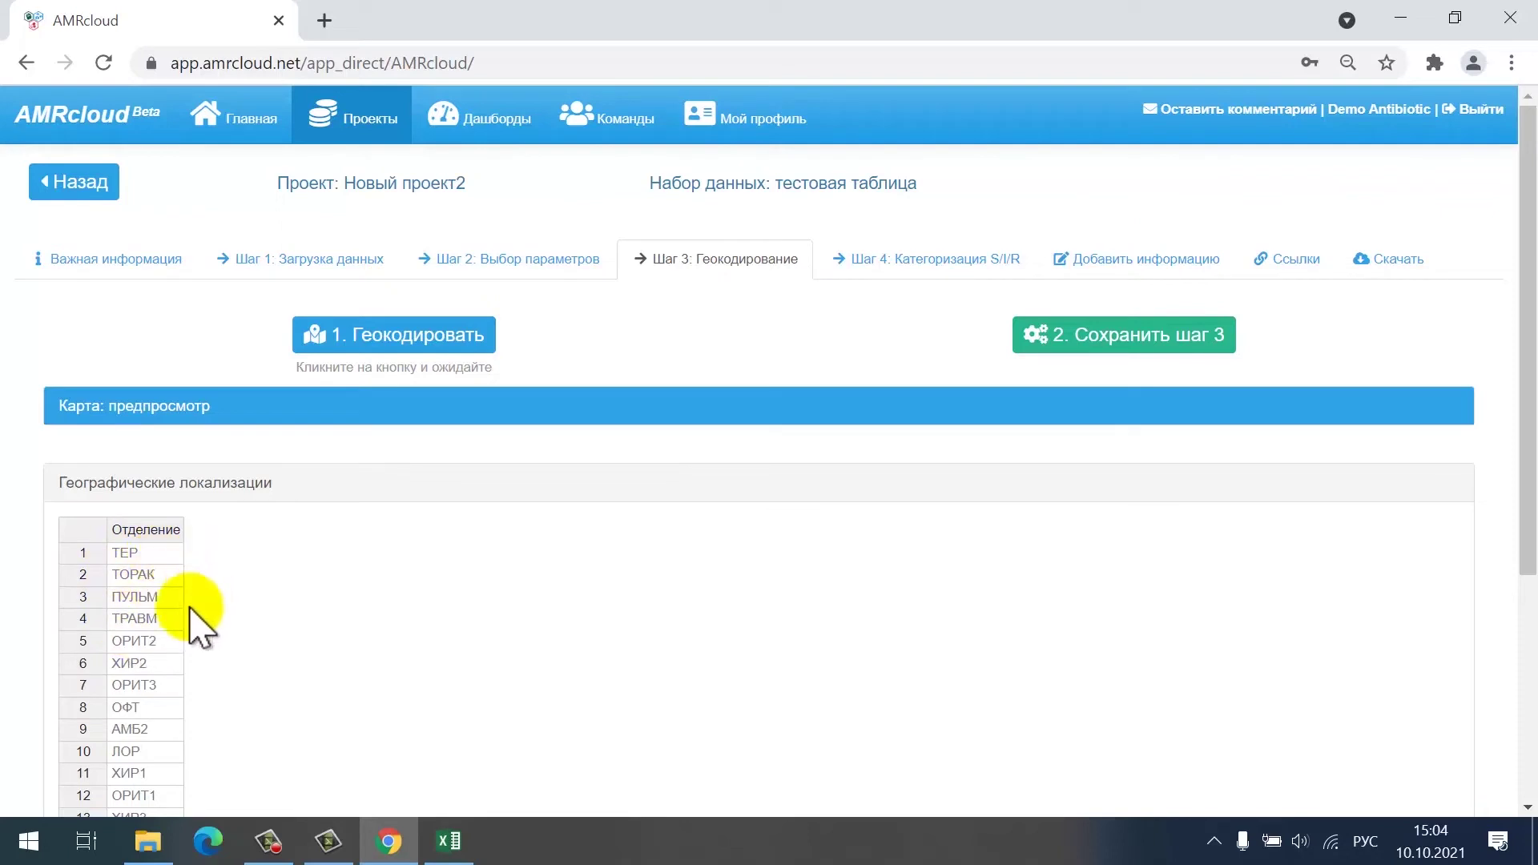
left_click(417, 343)
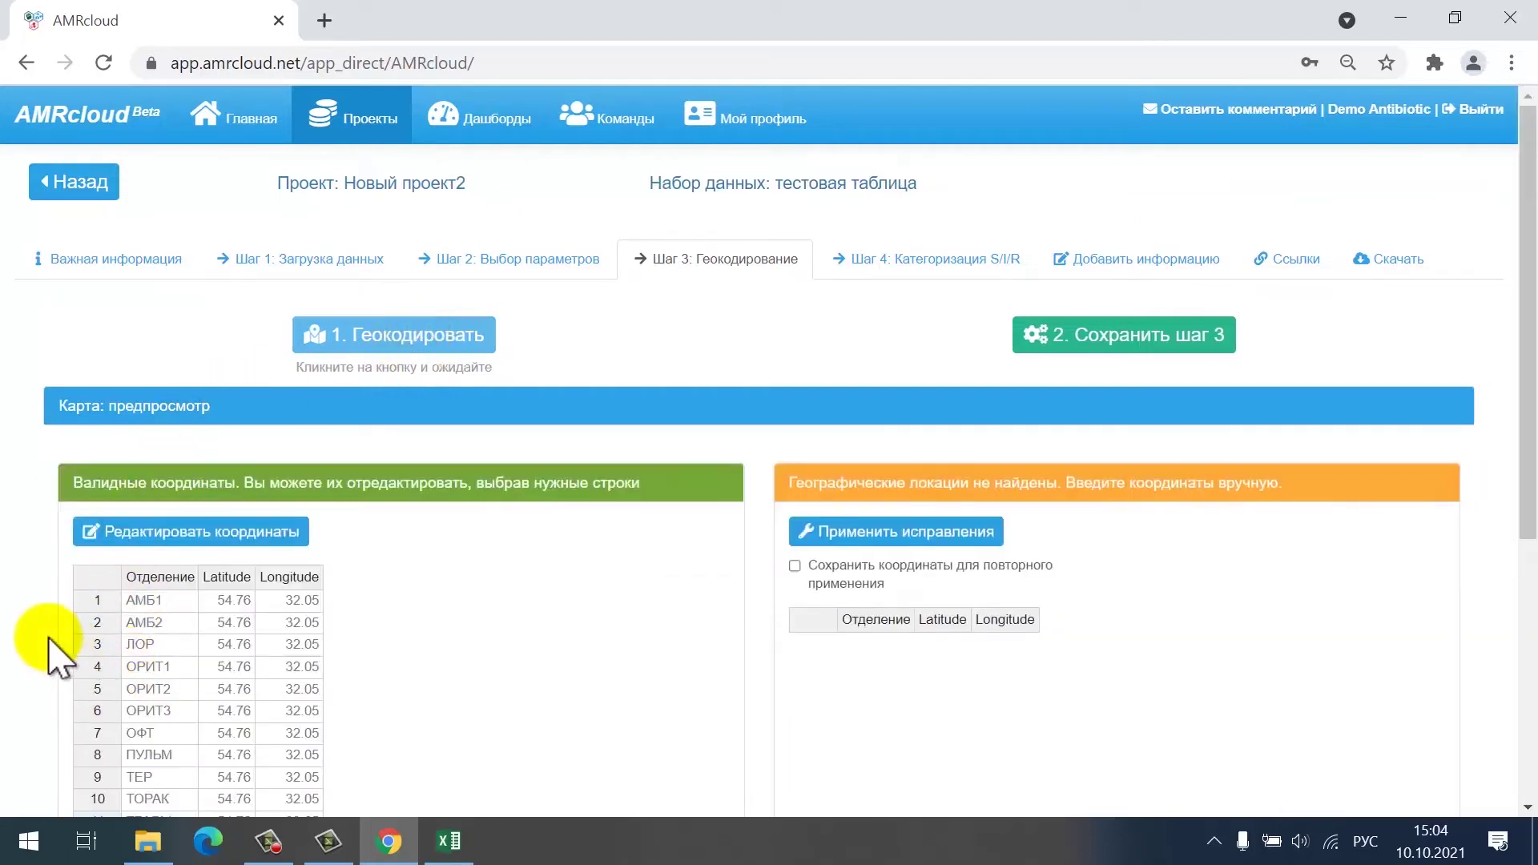
Send the first five geocoded departments, АМБ1 through ОРИТ2, to manual coordinate editing
scroll(50, 641, "down", 1)
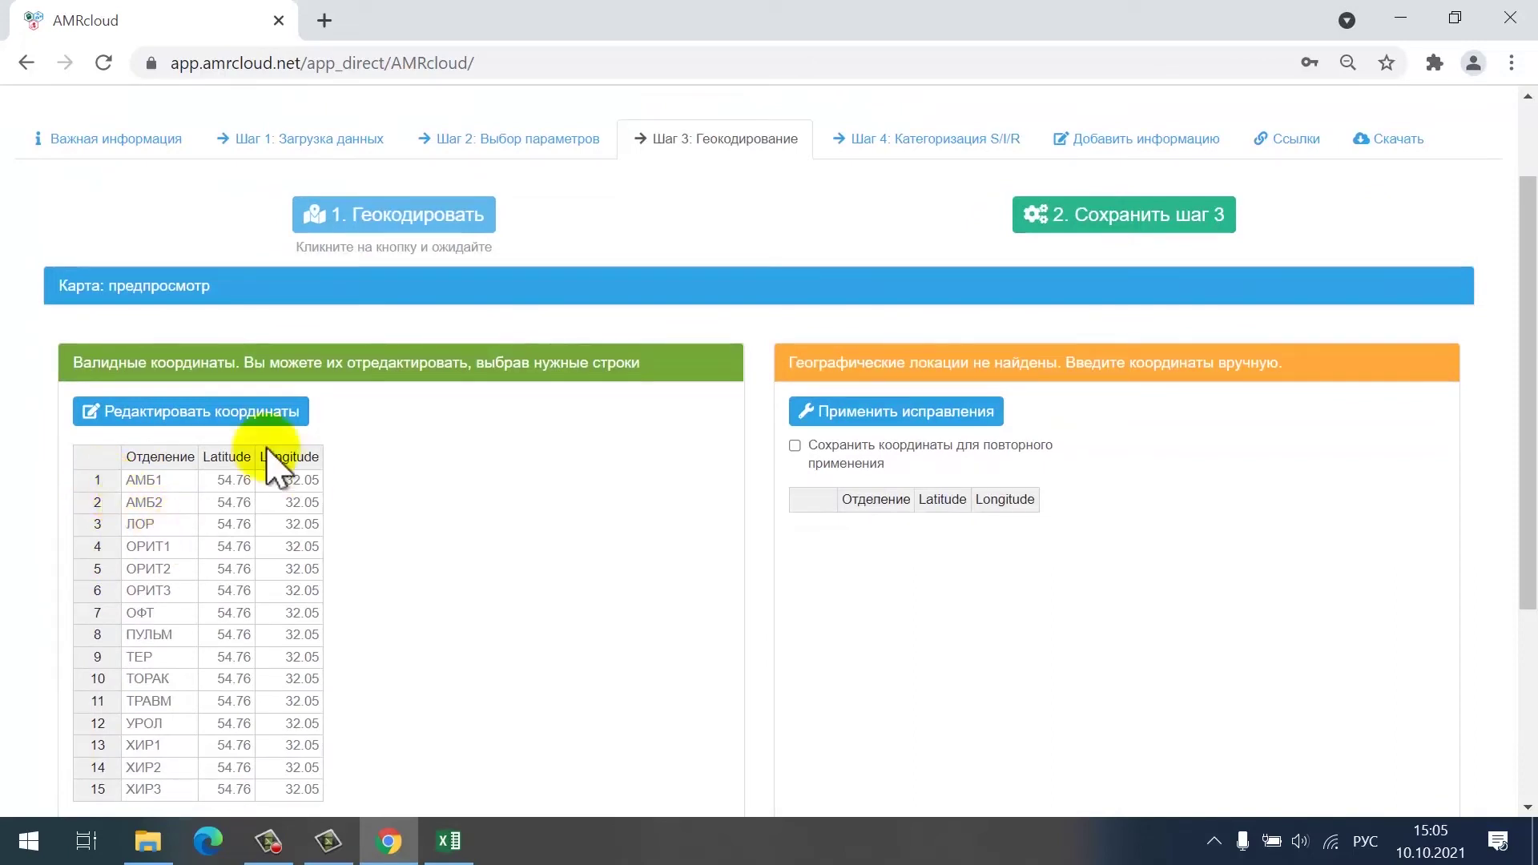
left_click_drag(98, 479, 112, 568)
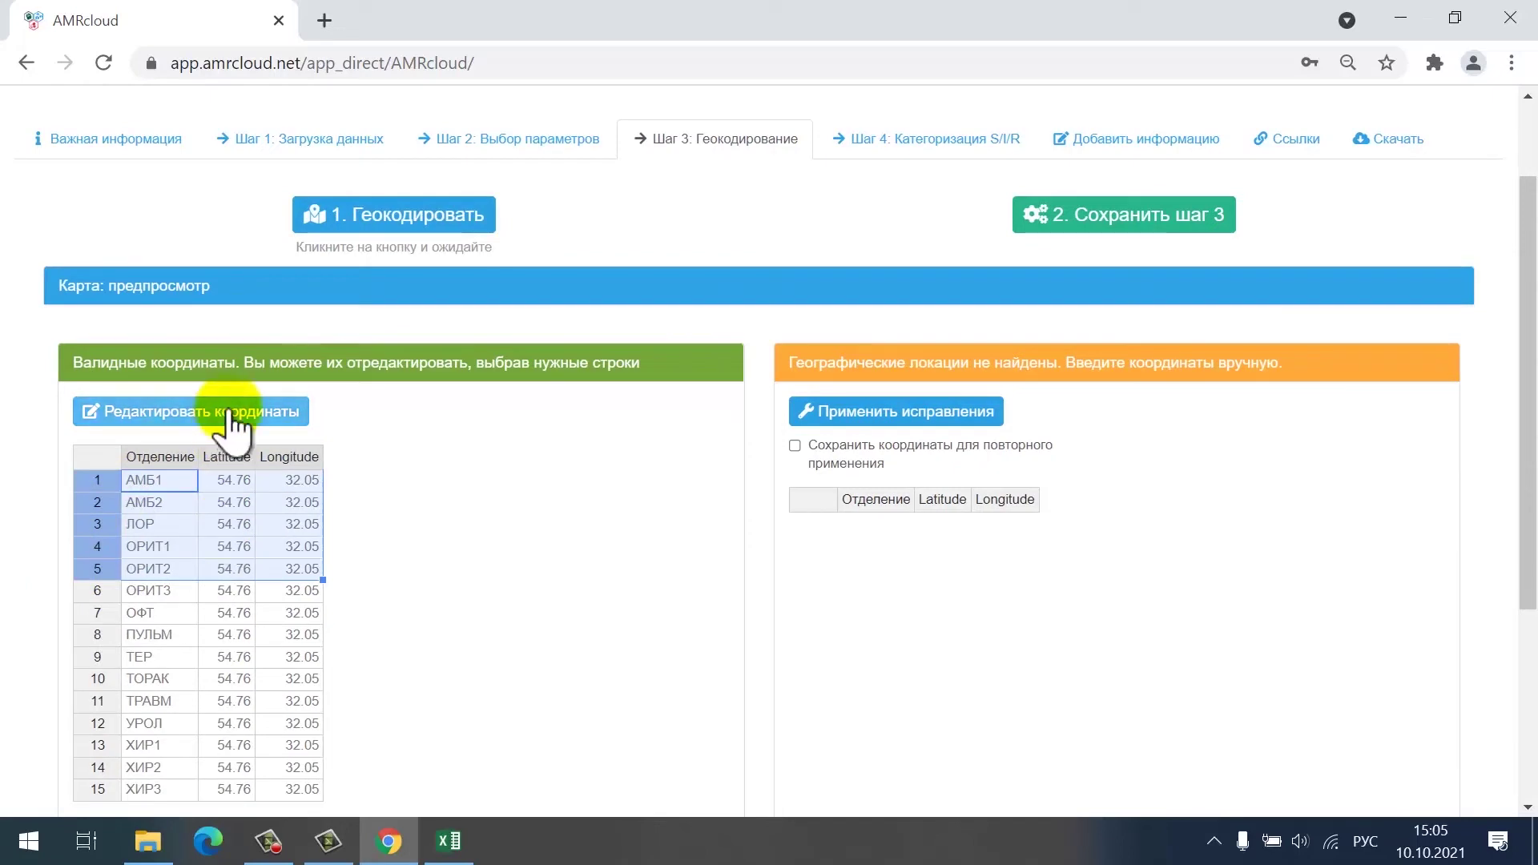
left_click(229, 413)
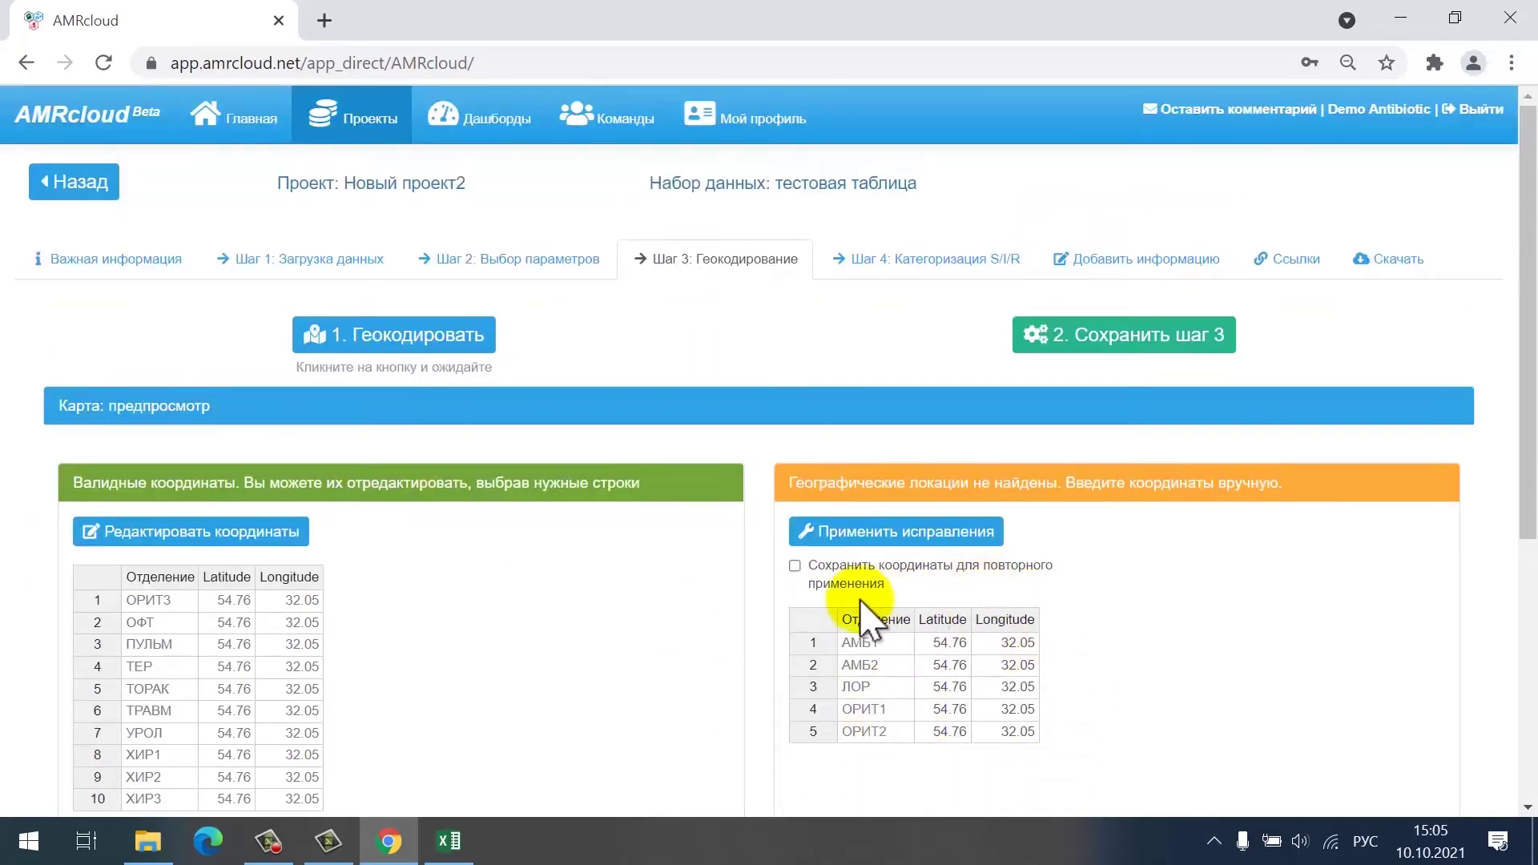
Open the latitudes of АМБ1 and АМБ2 for editing, and apply the corrections to the manually edited locations
double_click(944, 643)
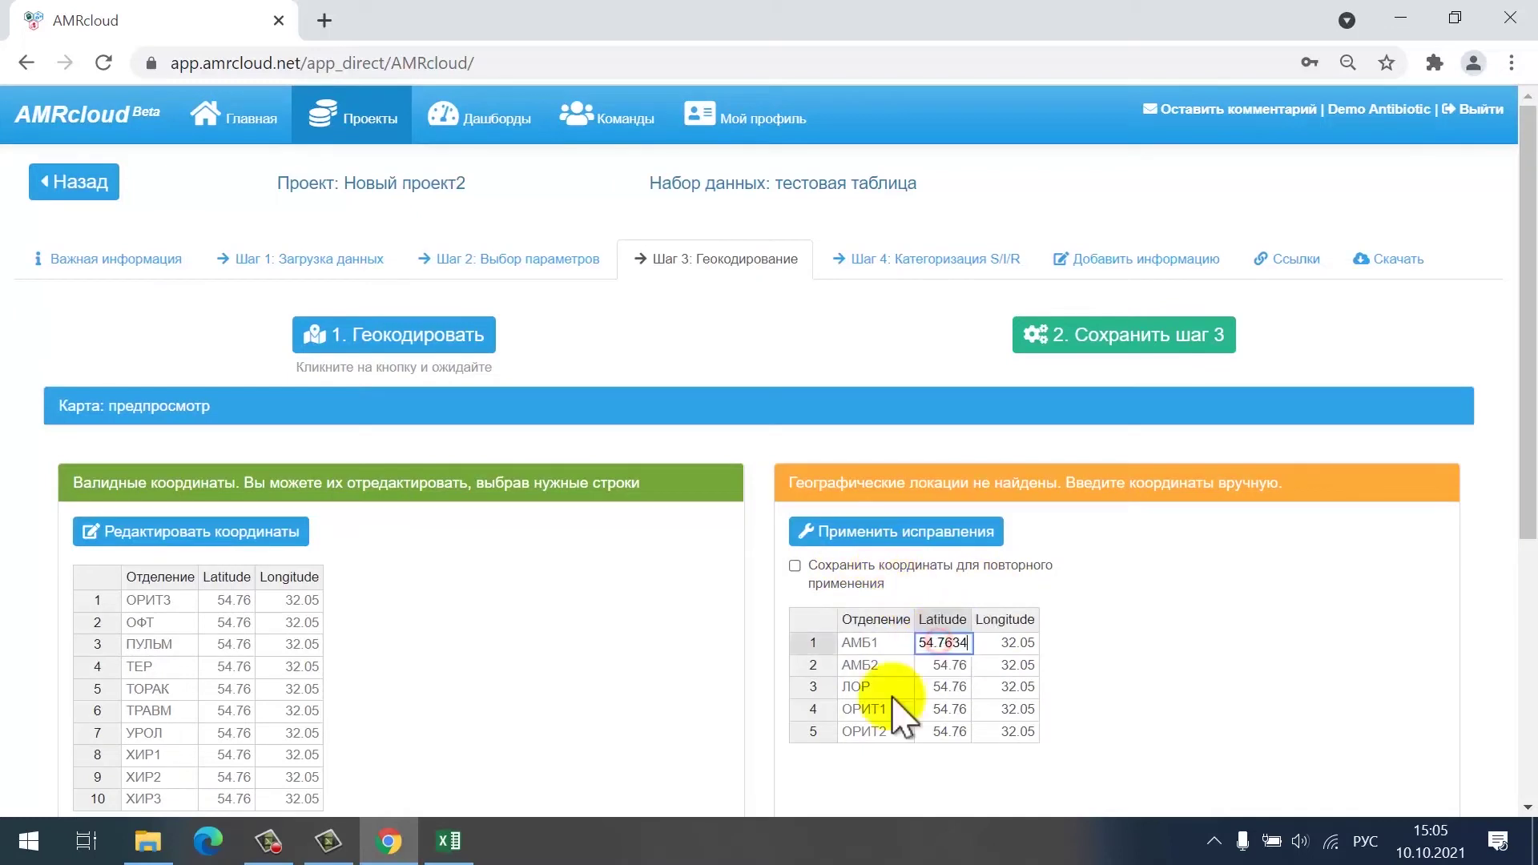
double_click(946, 666)
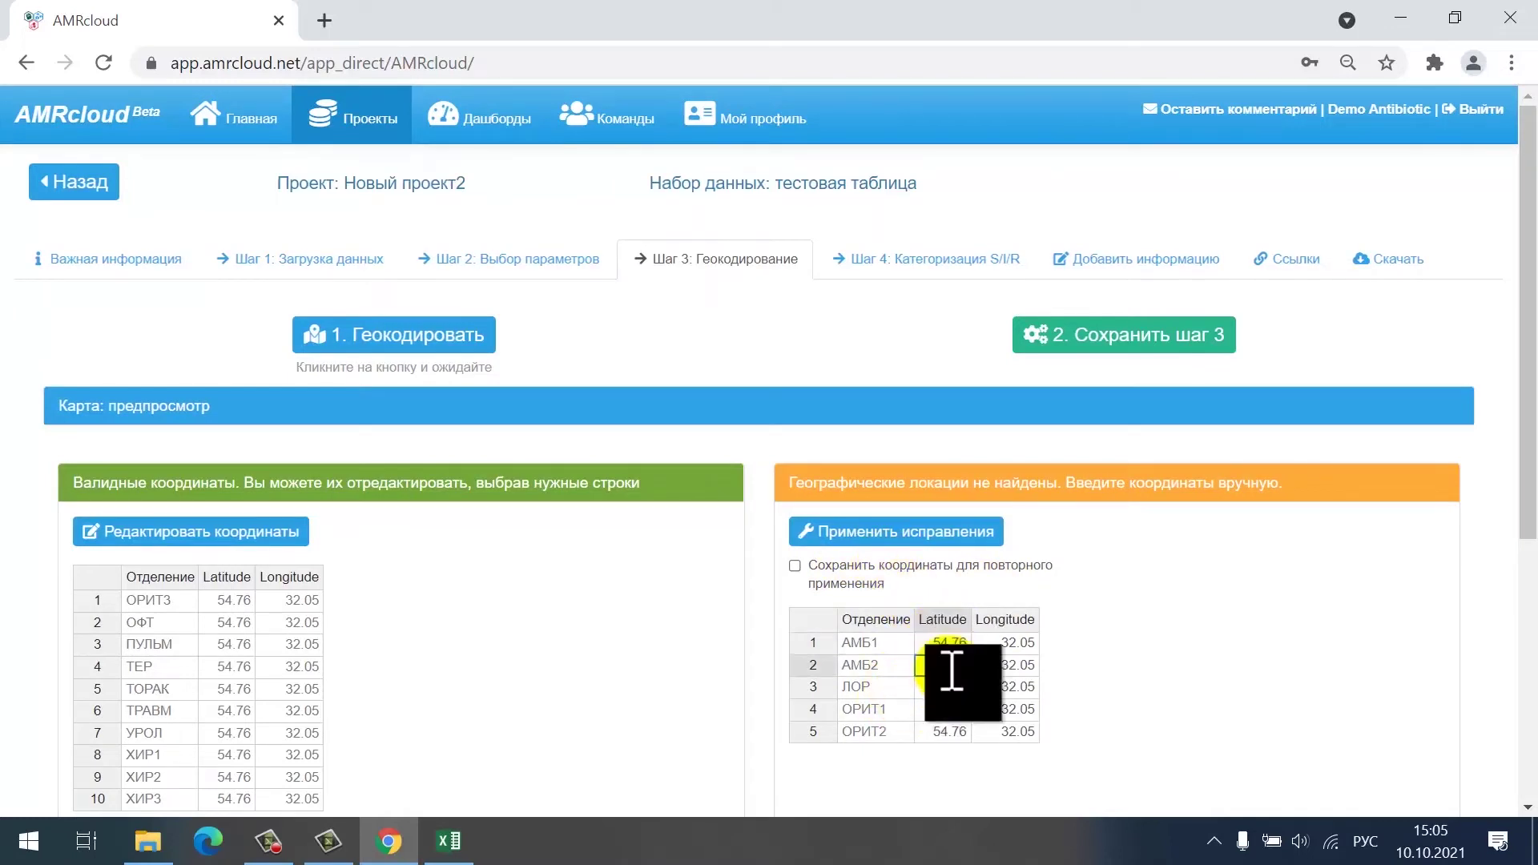
left_click(1127, 667)
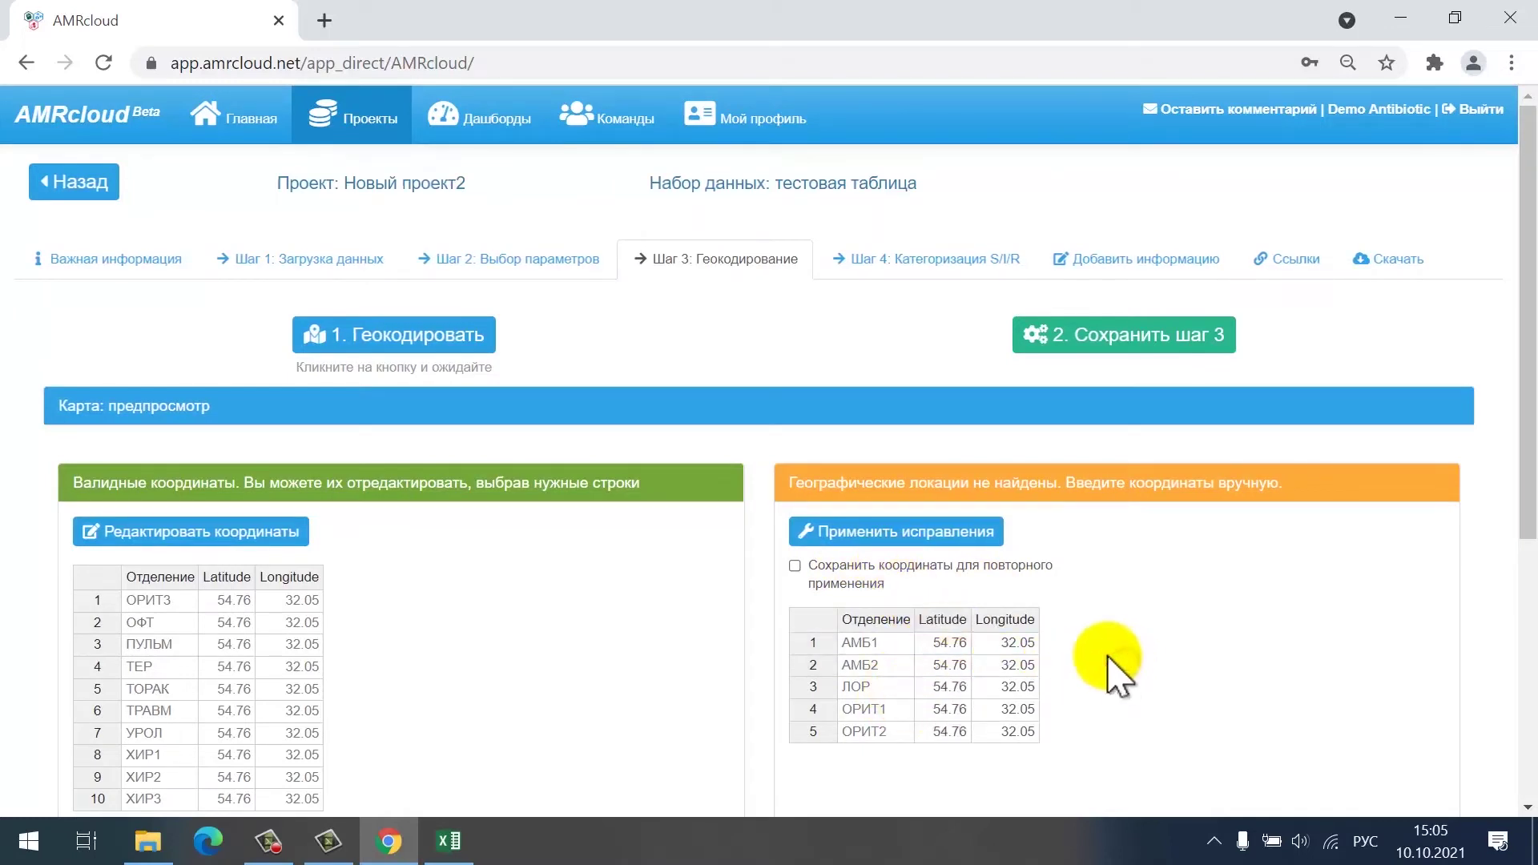
left_click(922, 533)
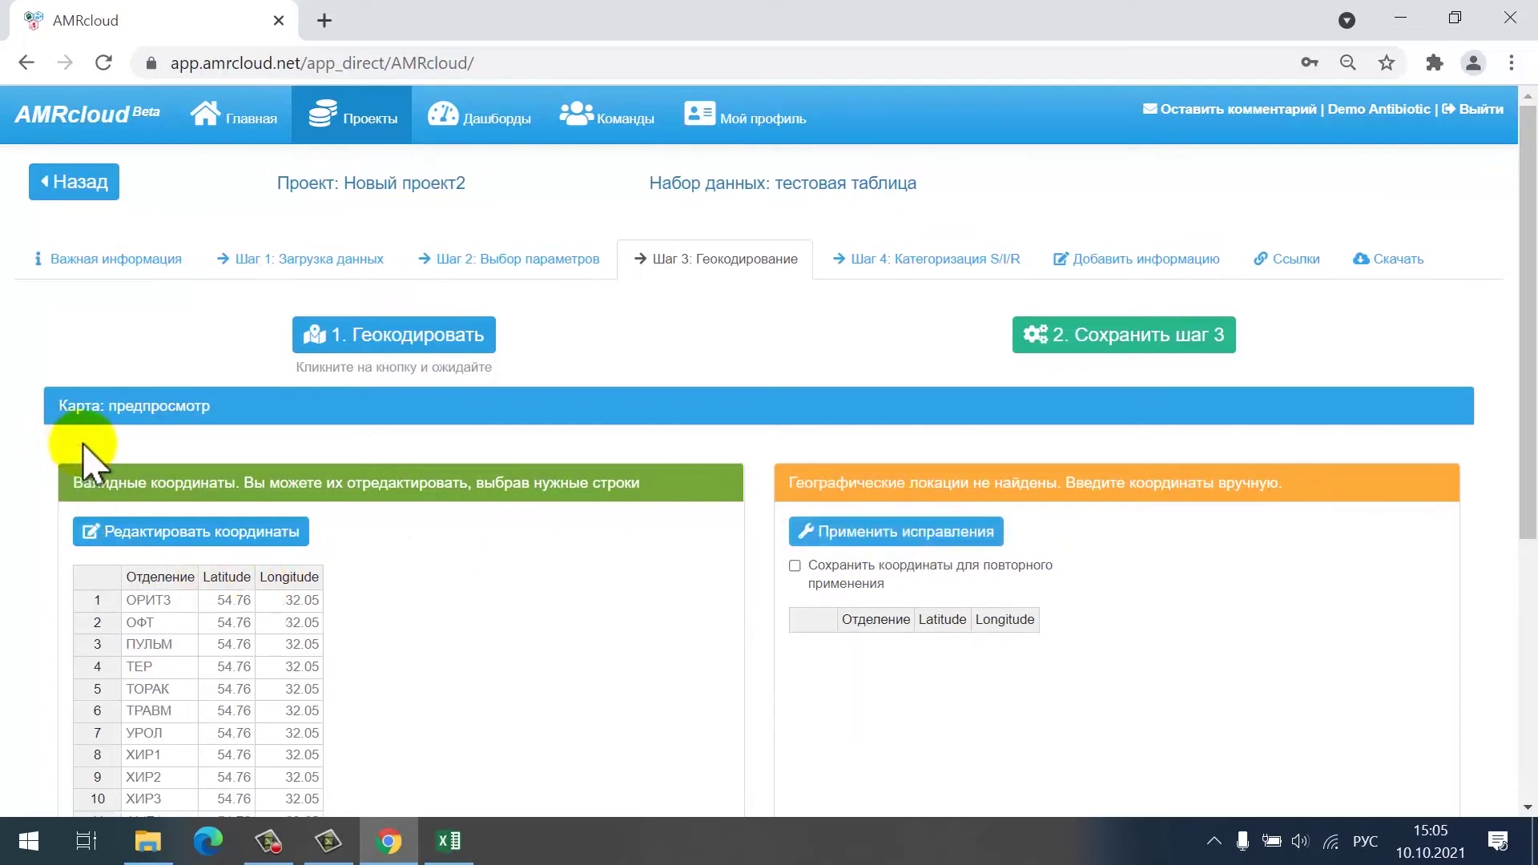
Expand the map preview and examine where the department markers sit on the hospital grounds
left_click(143, 407)
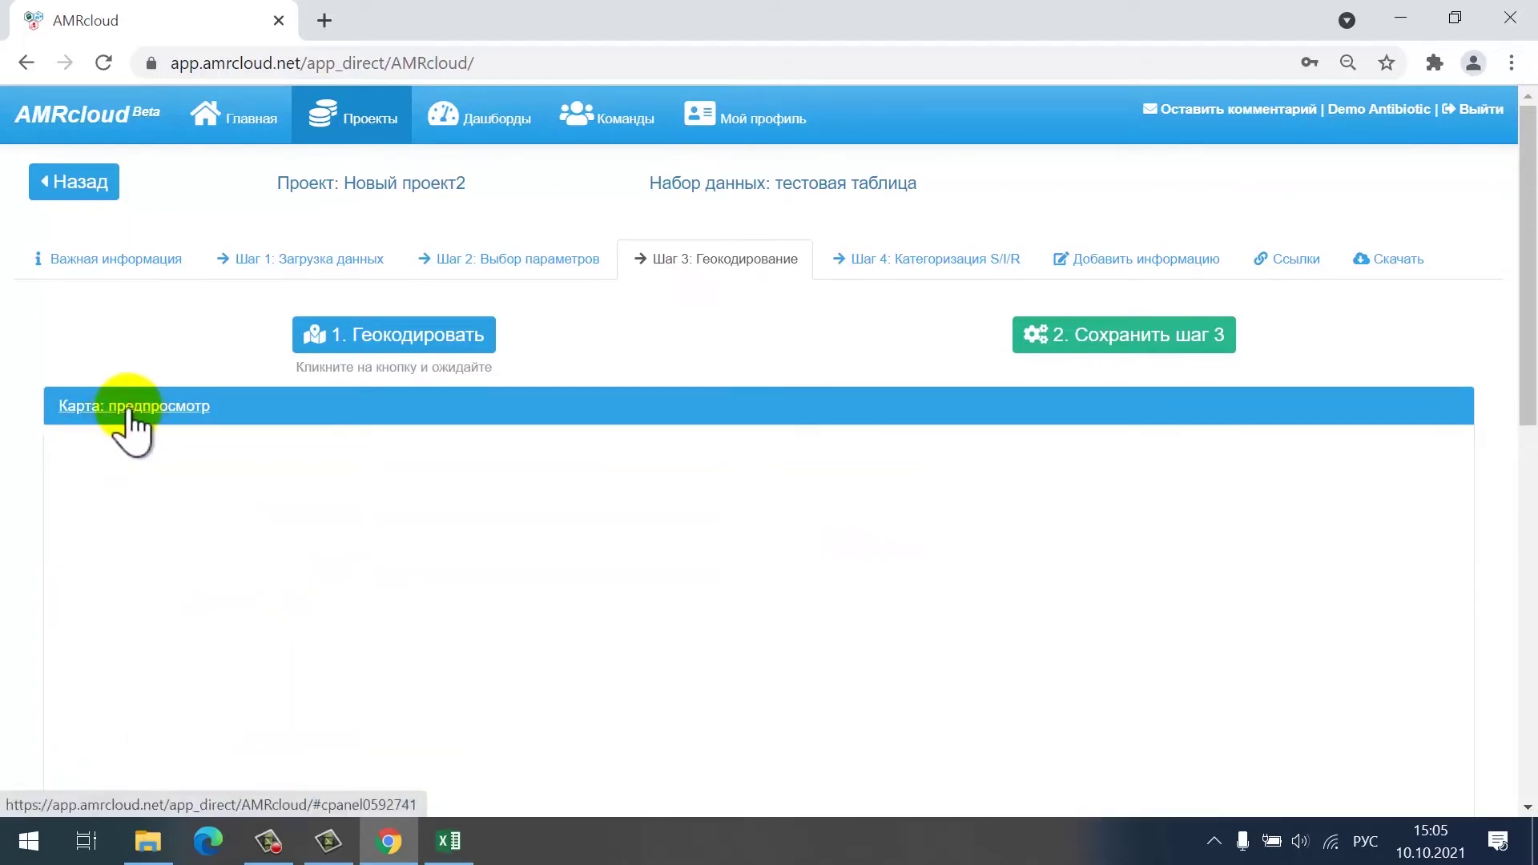
scroll(10, 472, "down", 1)
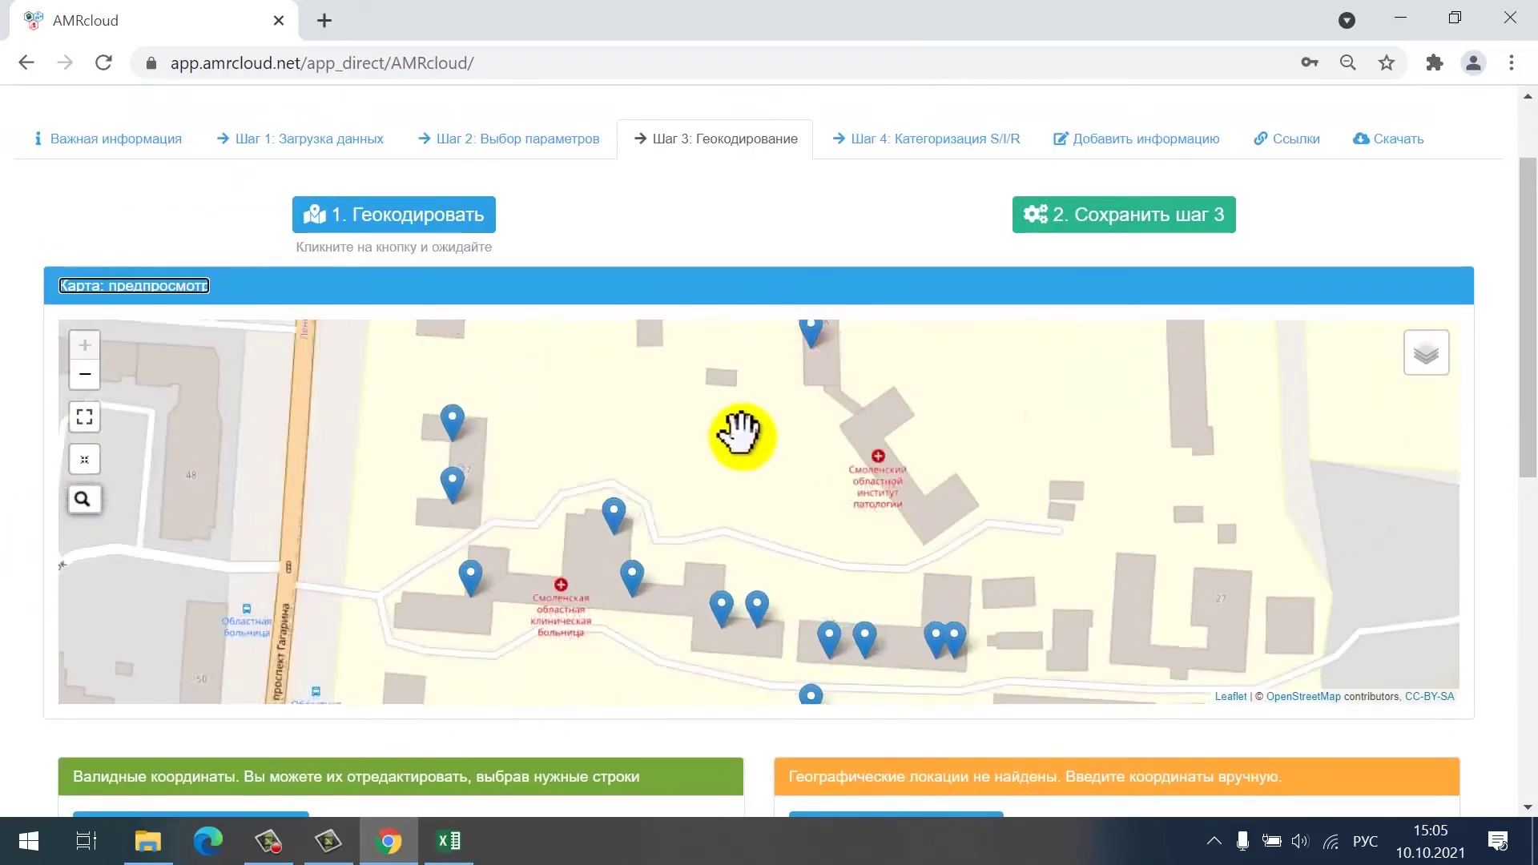
left_click_drag(778, 456, 666, 378)
left_click_drag(793, 513, 783, 539)
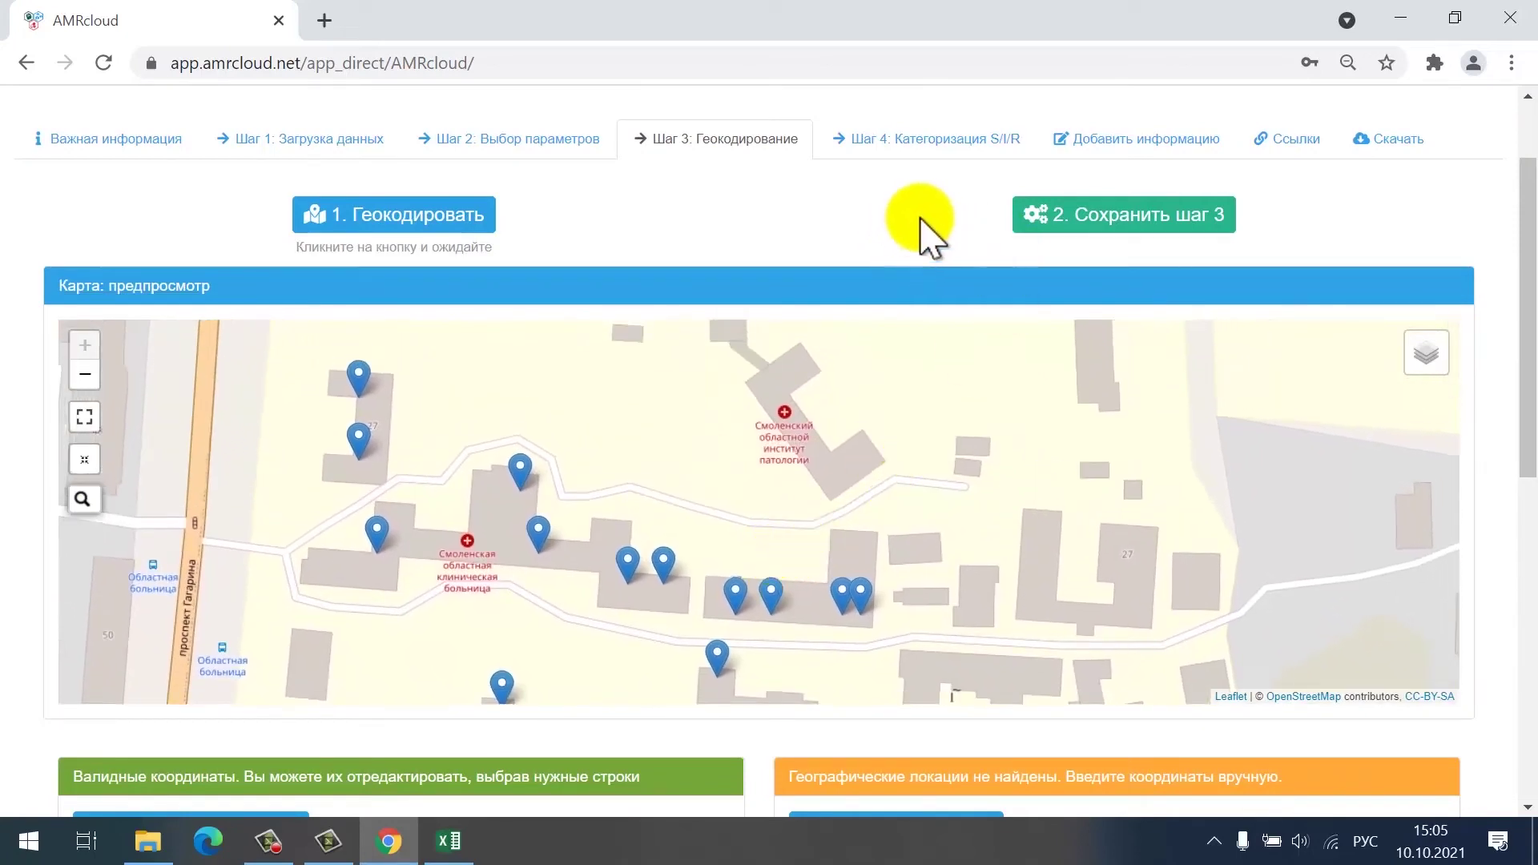
Save the geocoding step and choose EUCAST v11.0 (2021) as the interpretation criteria for S/I/R categorization
left_click(1078, 215)
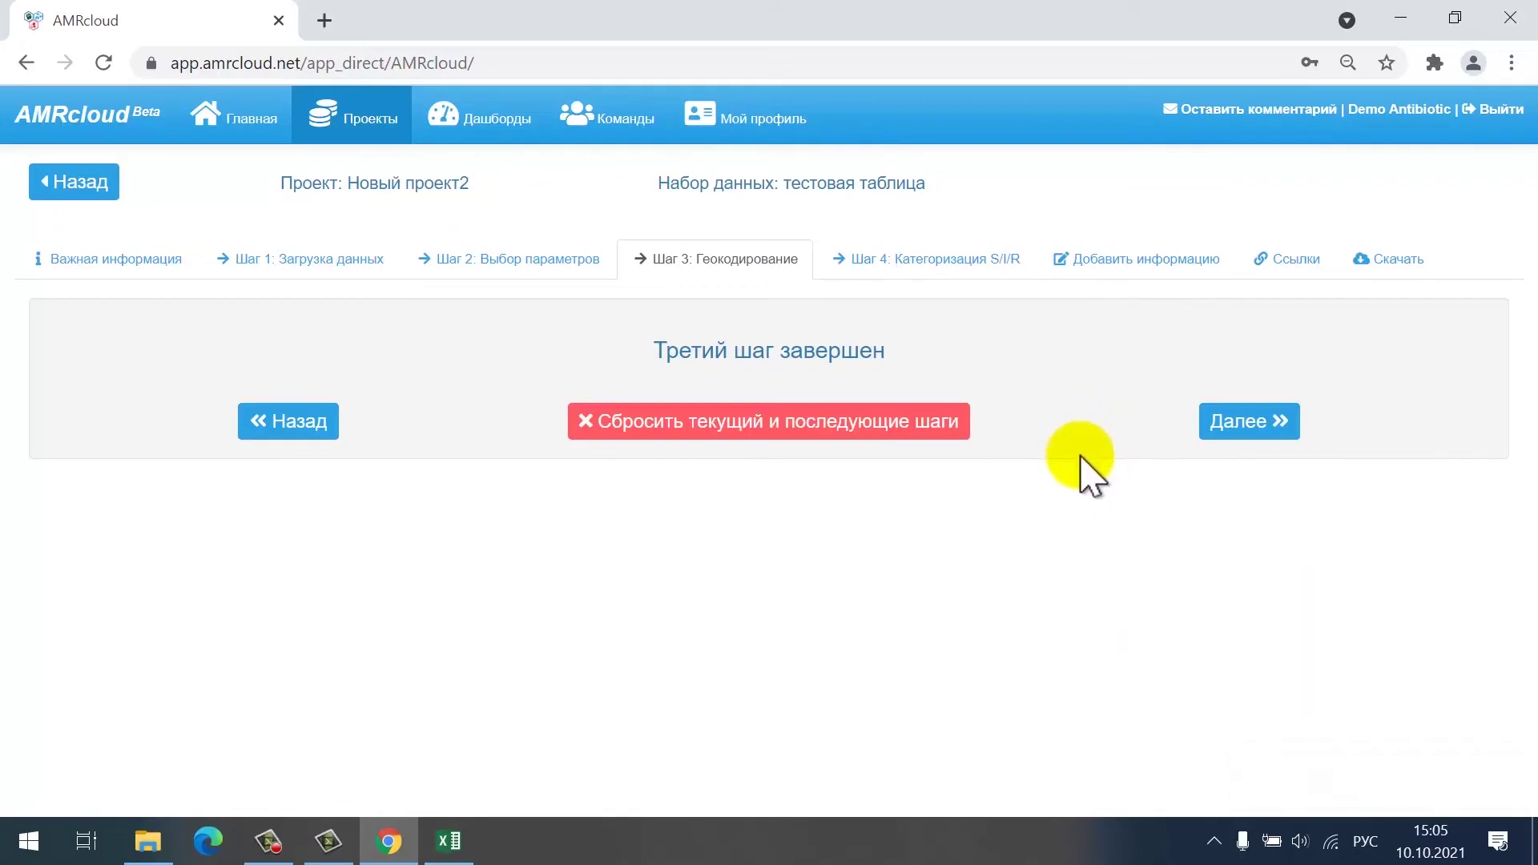
left_click(1253, 422)
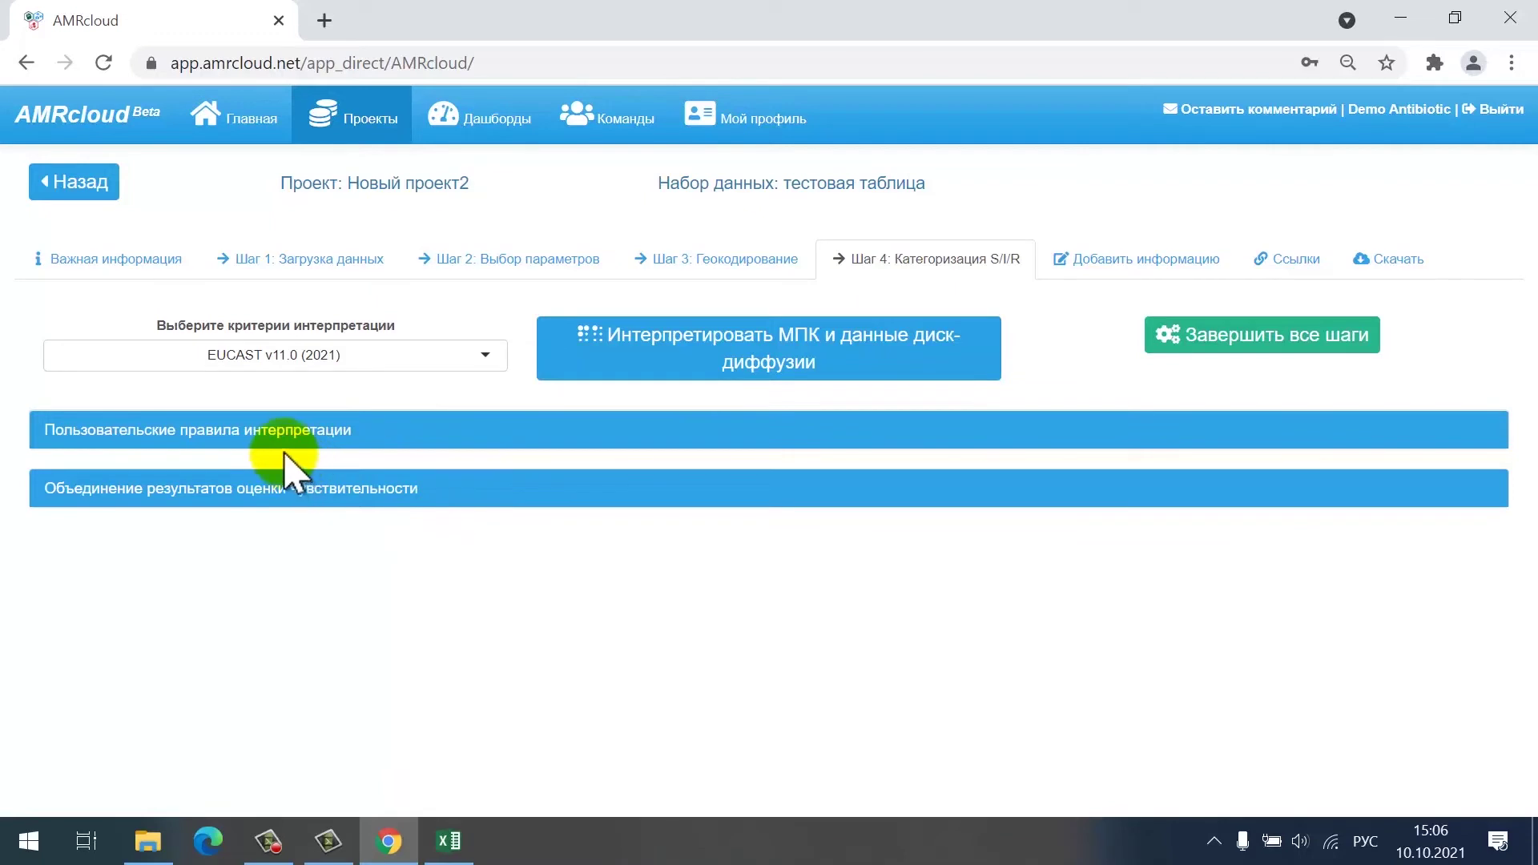
left_click(484, 360)
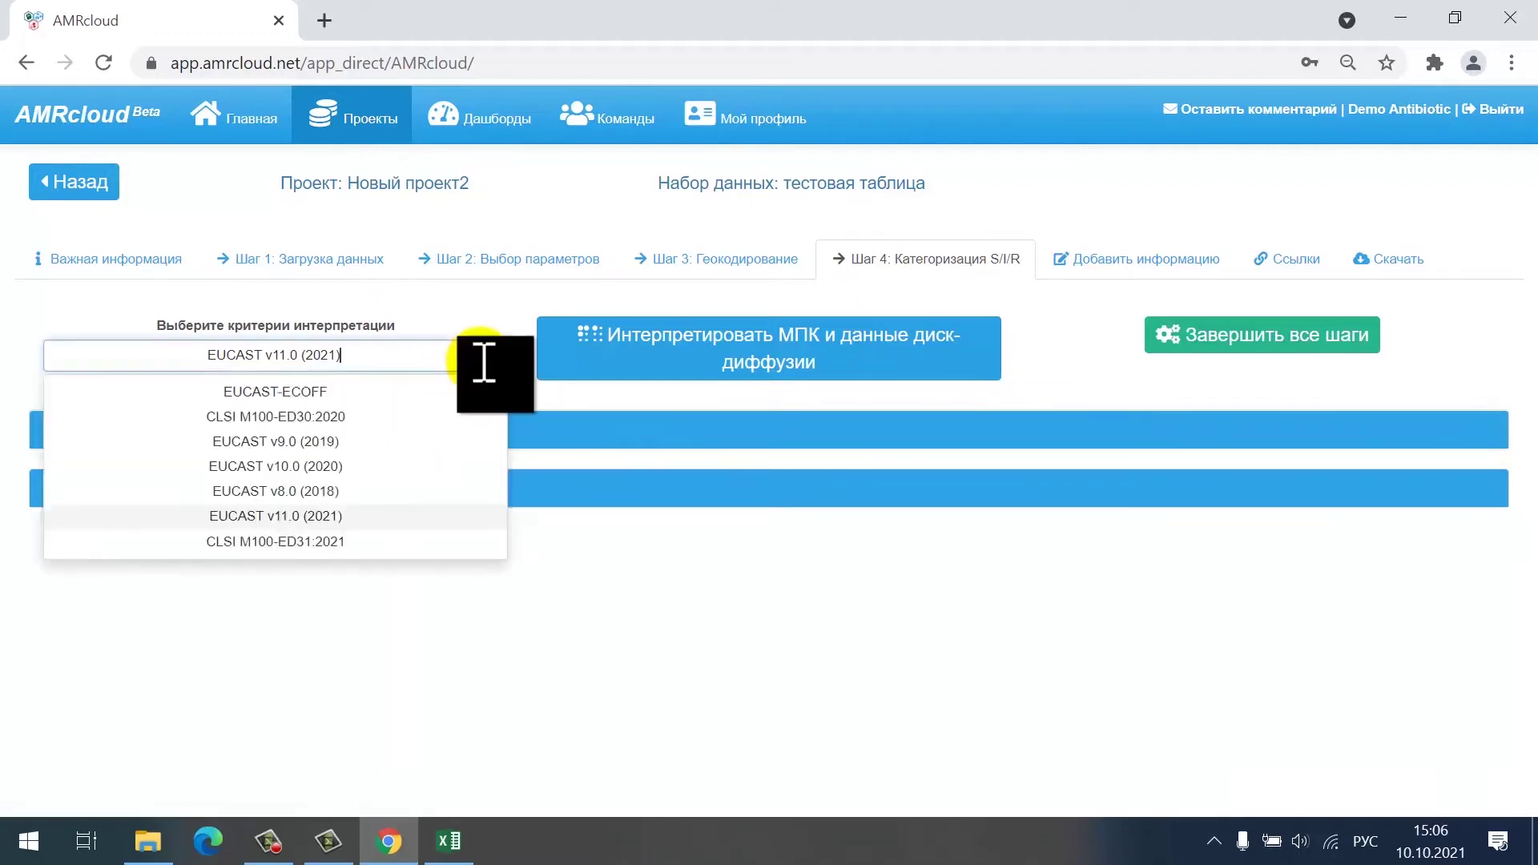
left_click(350, 521)
Start a new custom interpretation rule and choose Proteus mirabilis, Proteus penneri and Proteus vulgaris as its Вид_МО values
left_click(269, 438)
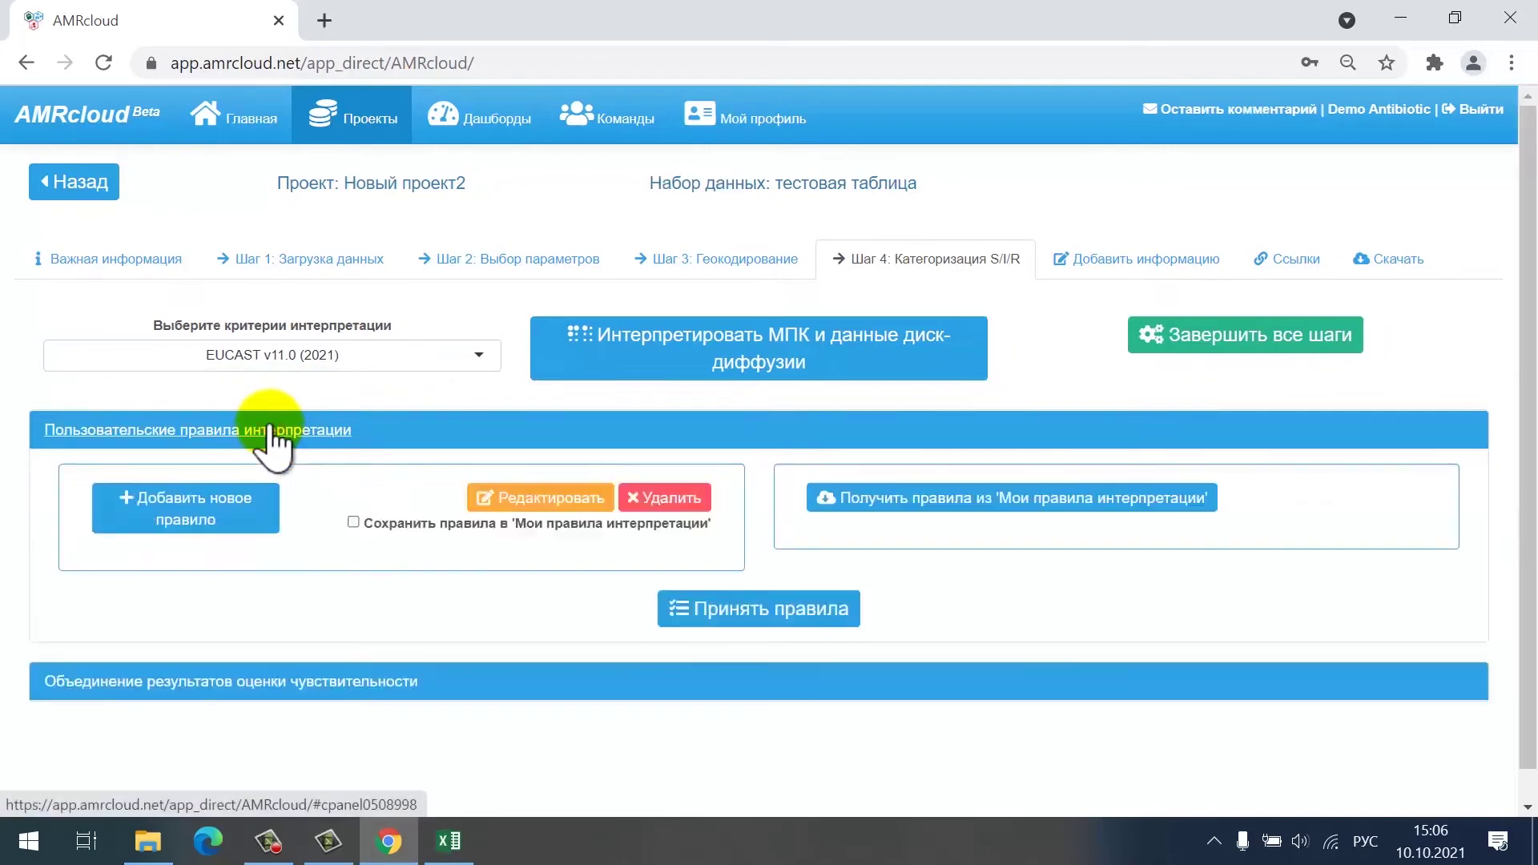
left_click(228, 512)
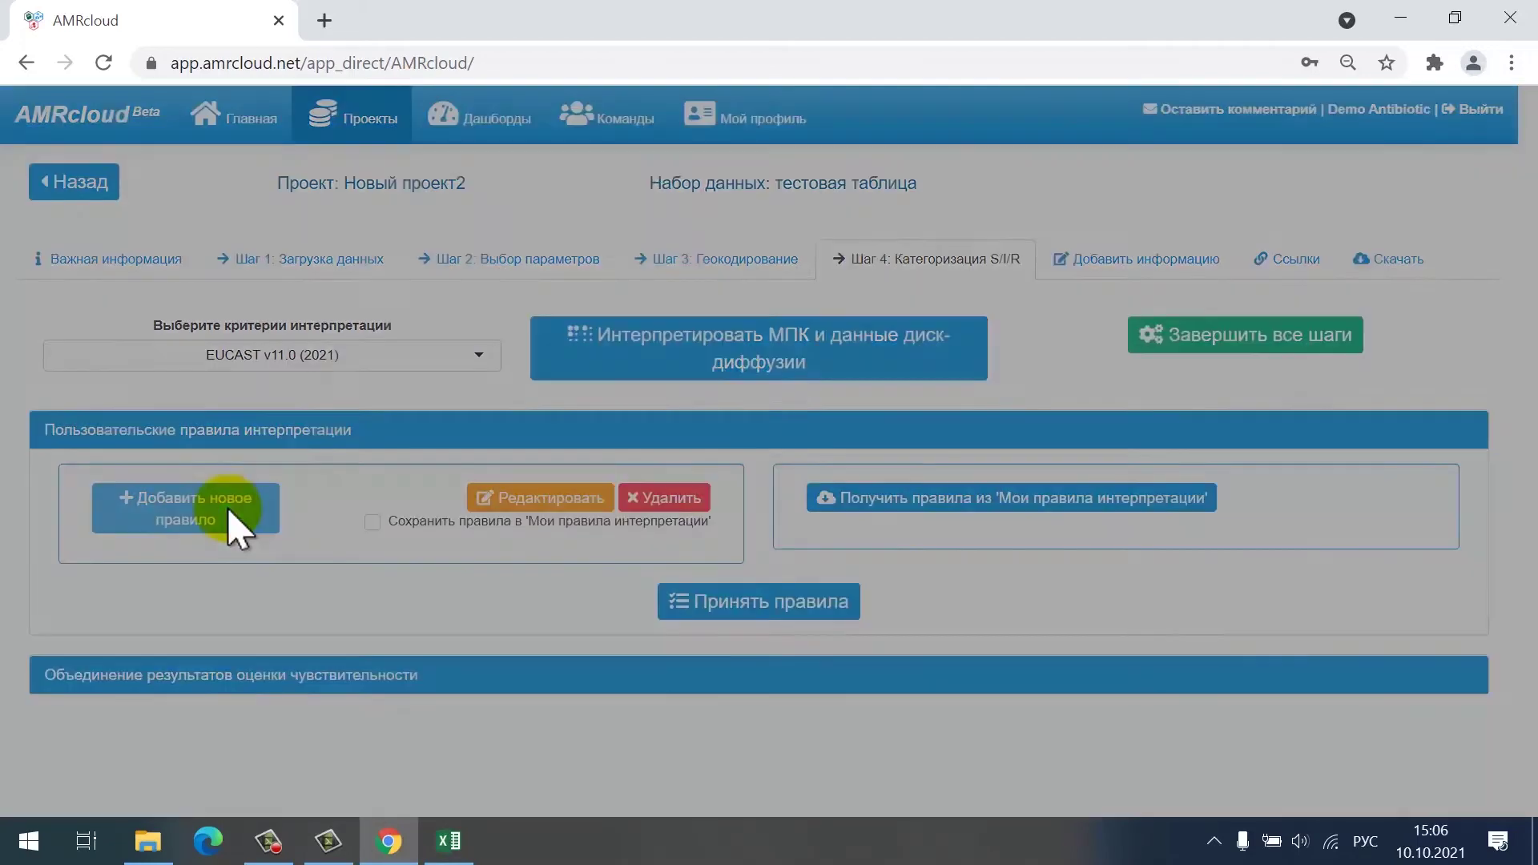
scroll(765, 575, "down", 3)
scroll(765, 575, "down", 1)
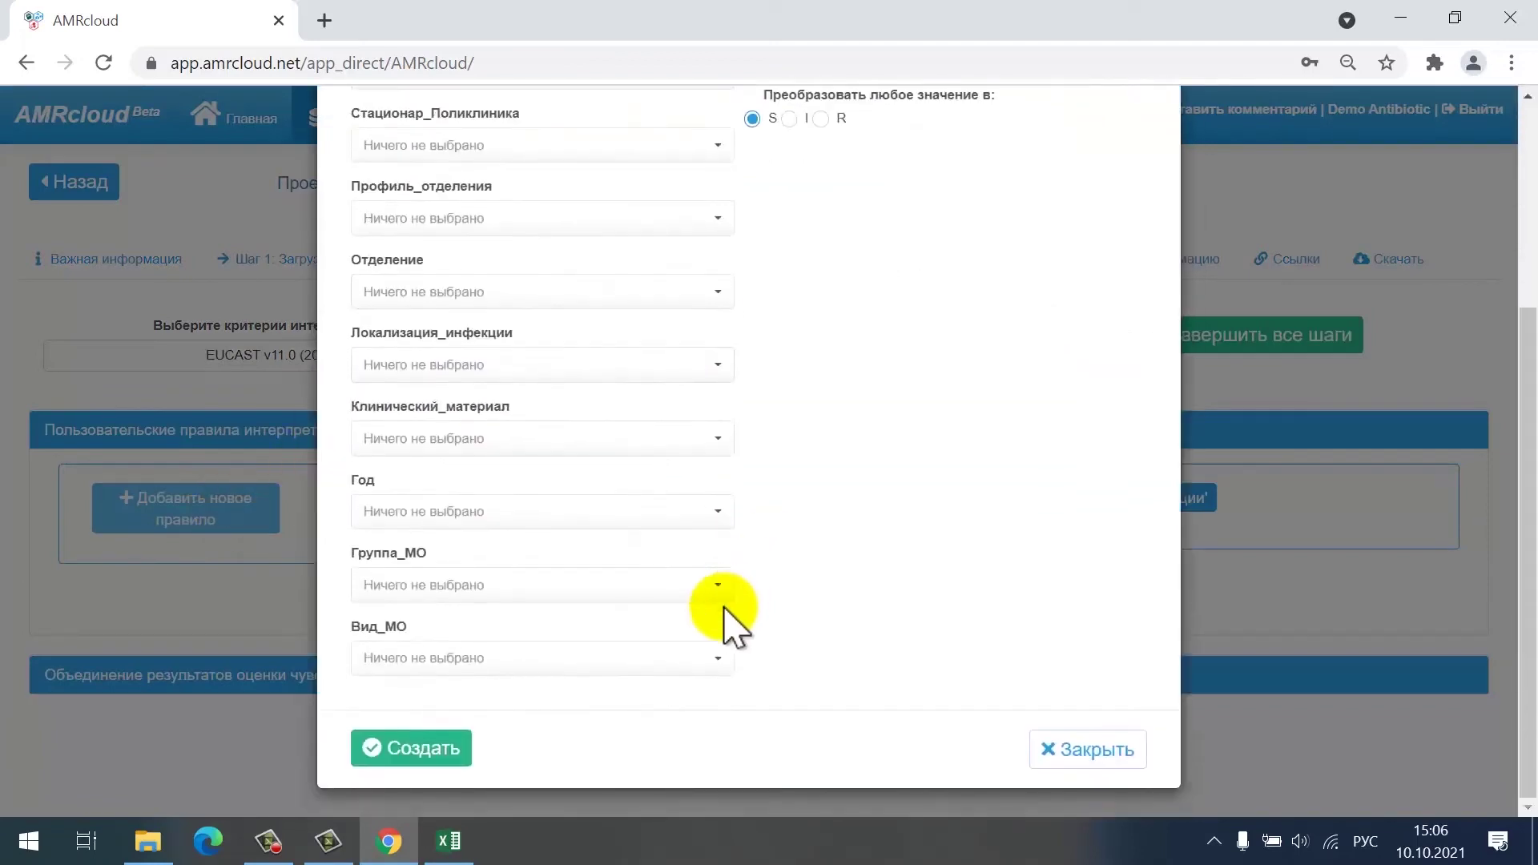
left_click(677, 669)
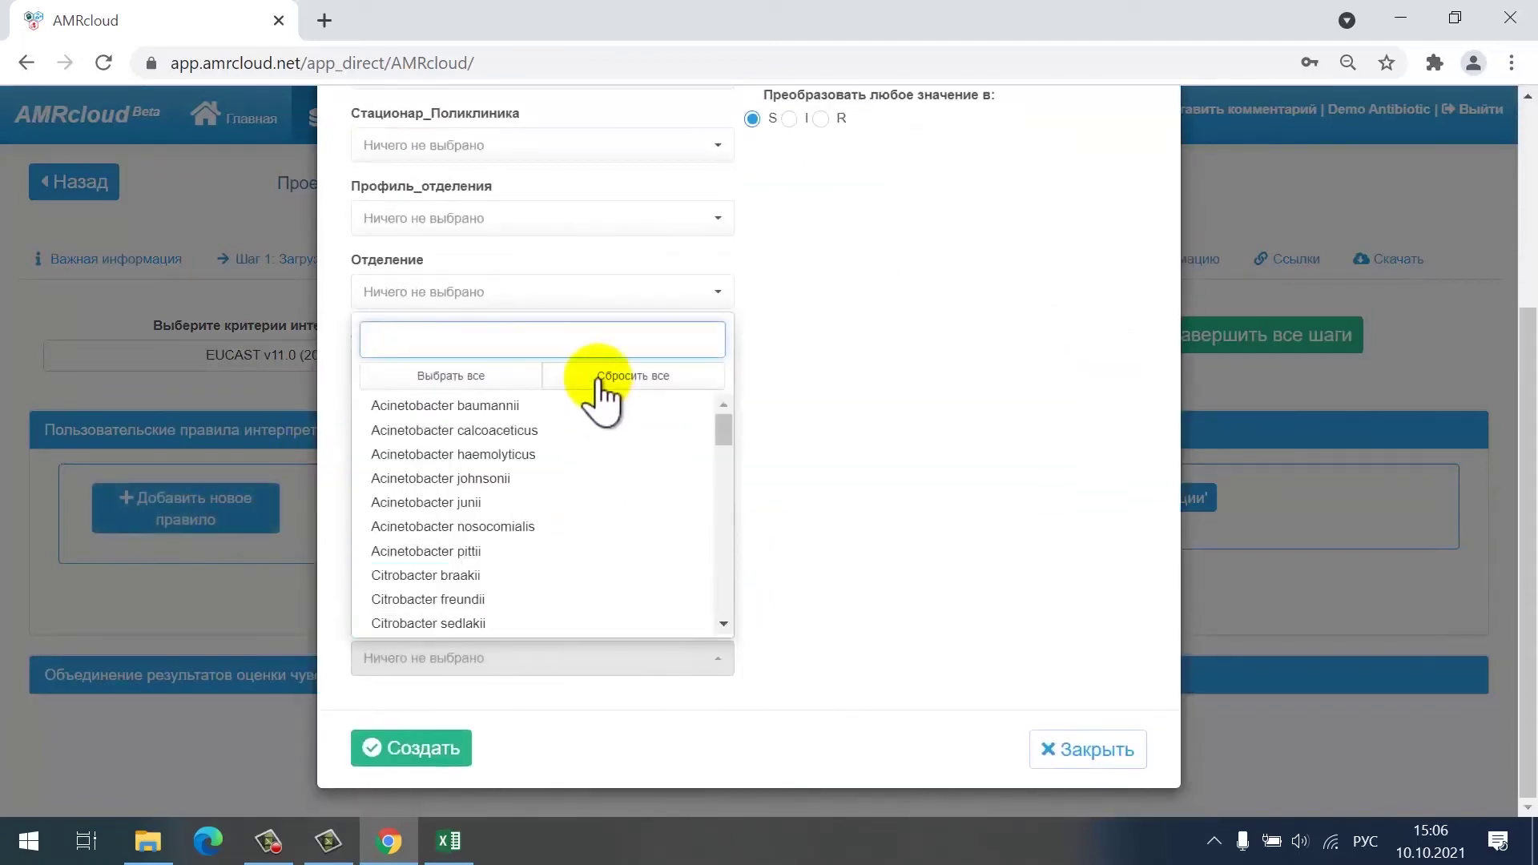
type("pro")
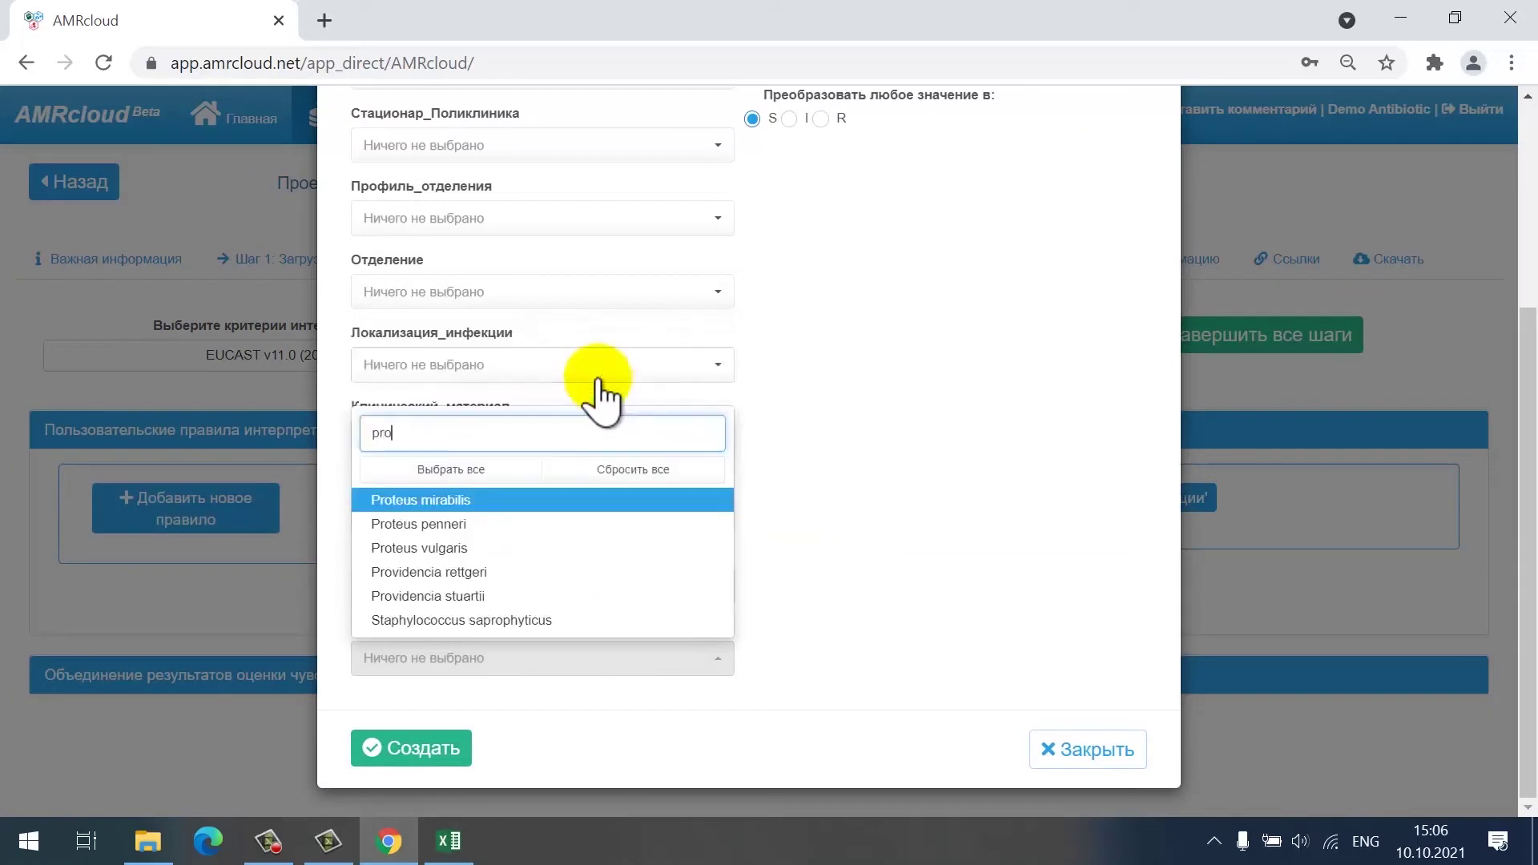
left_click(463, 503)
left_click(463, 525)
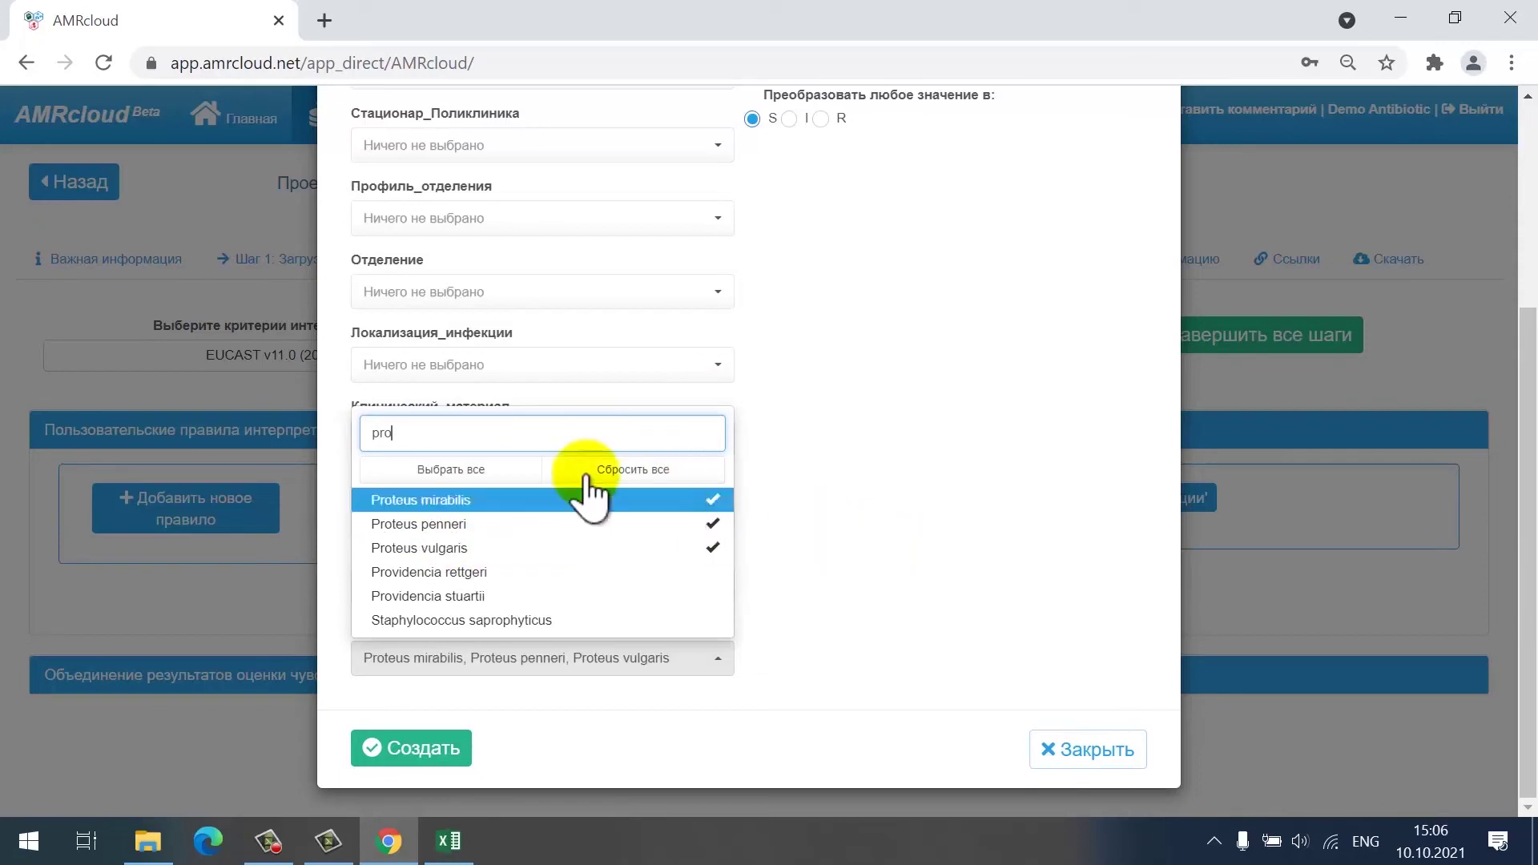
left_click(333, 430)
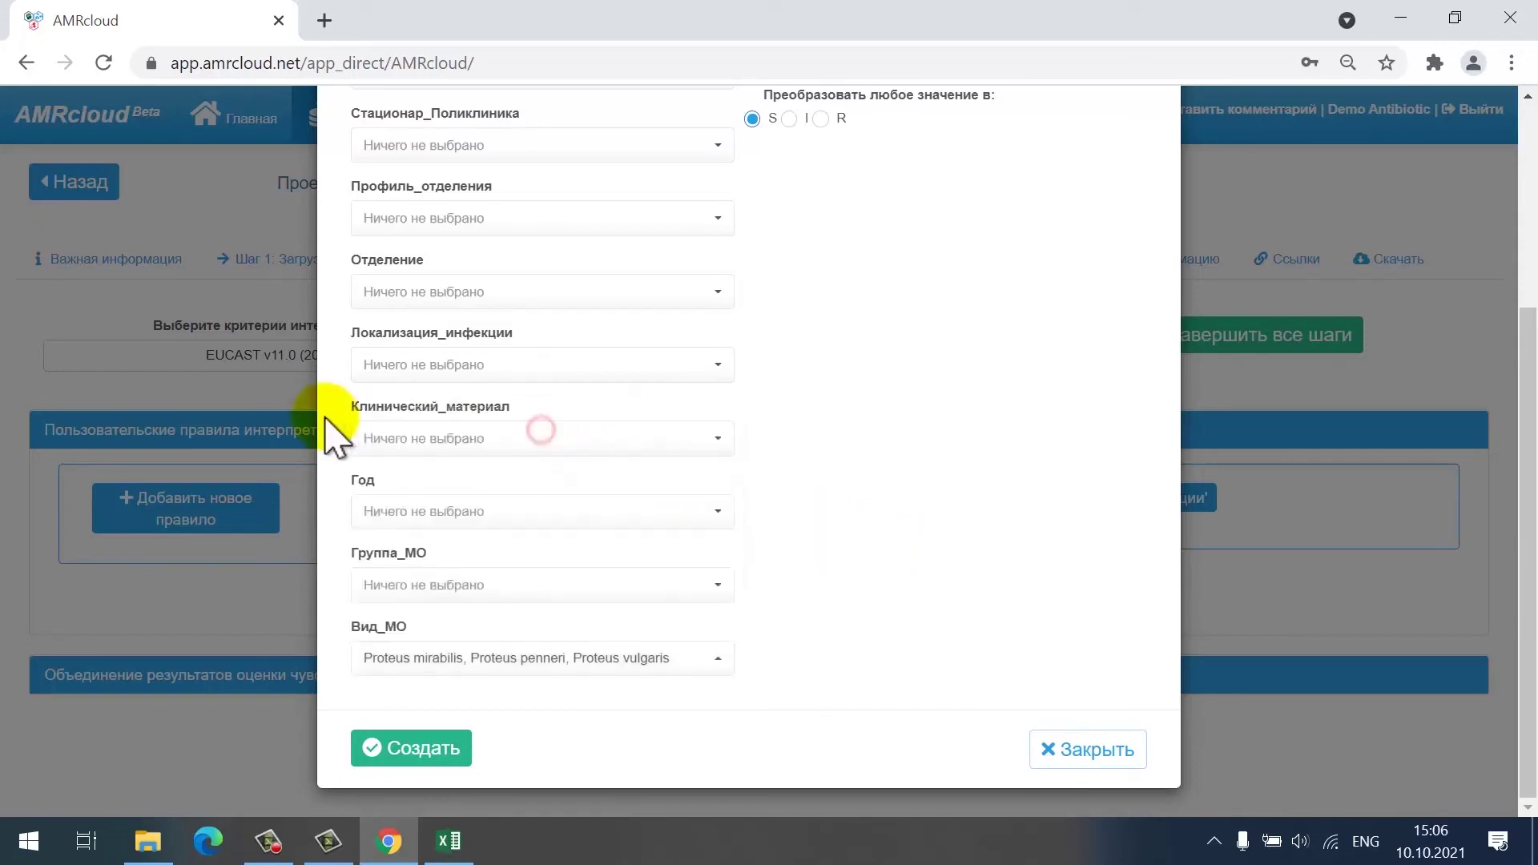
left_click(513, 658)
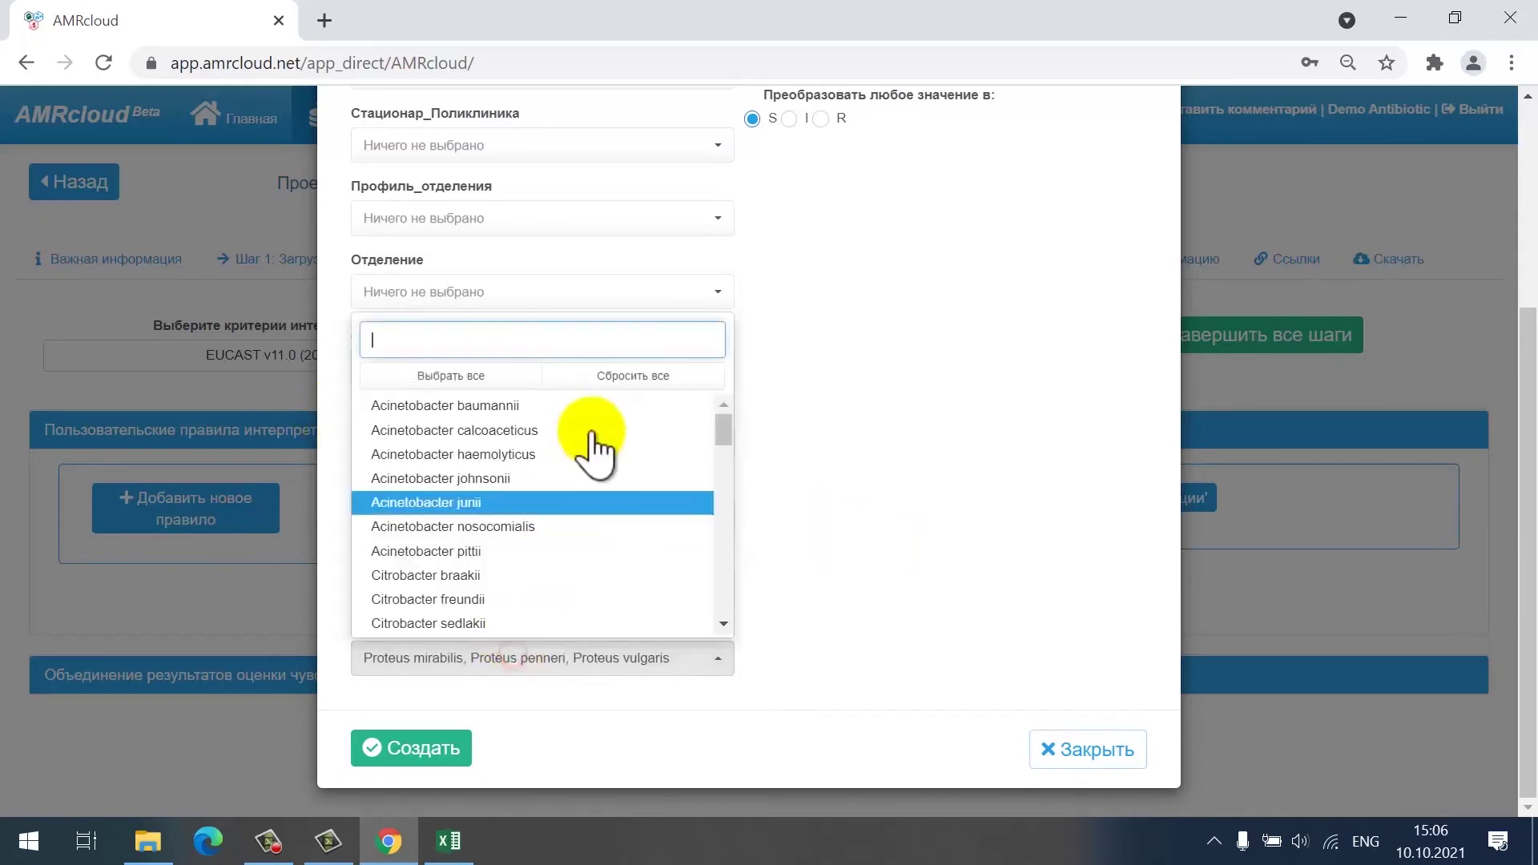
left_click(1020, 506)
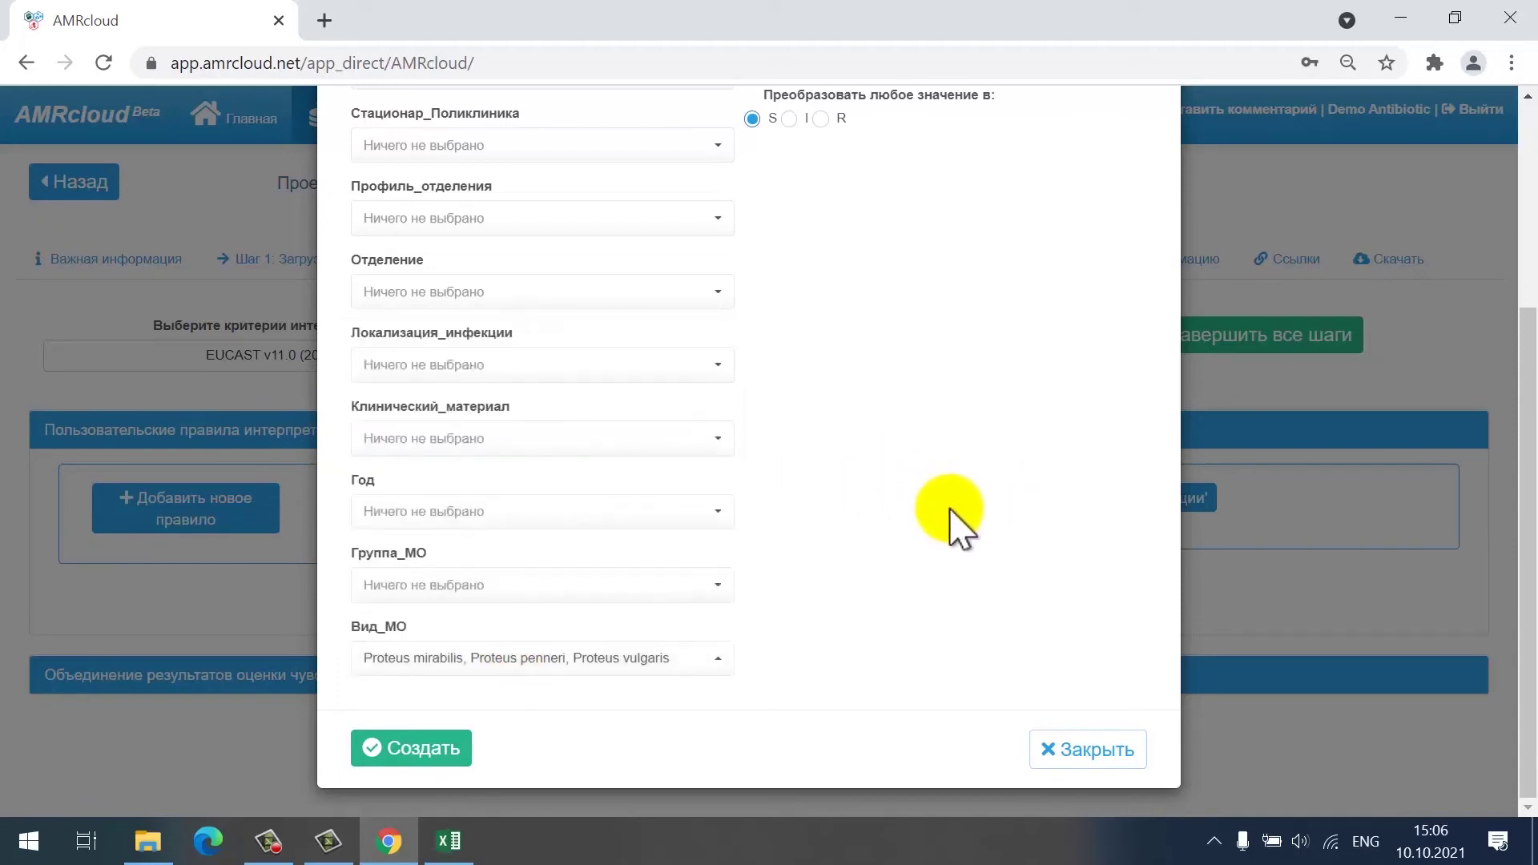
Set the rule's target antibiotic to colistin_sir and convert any value to R
scroll(957, 517, "up", 4)
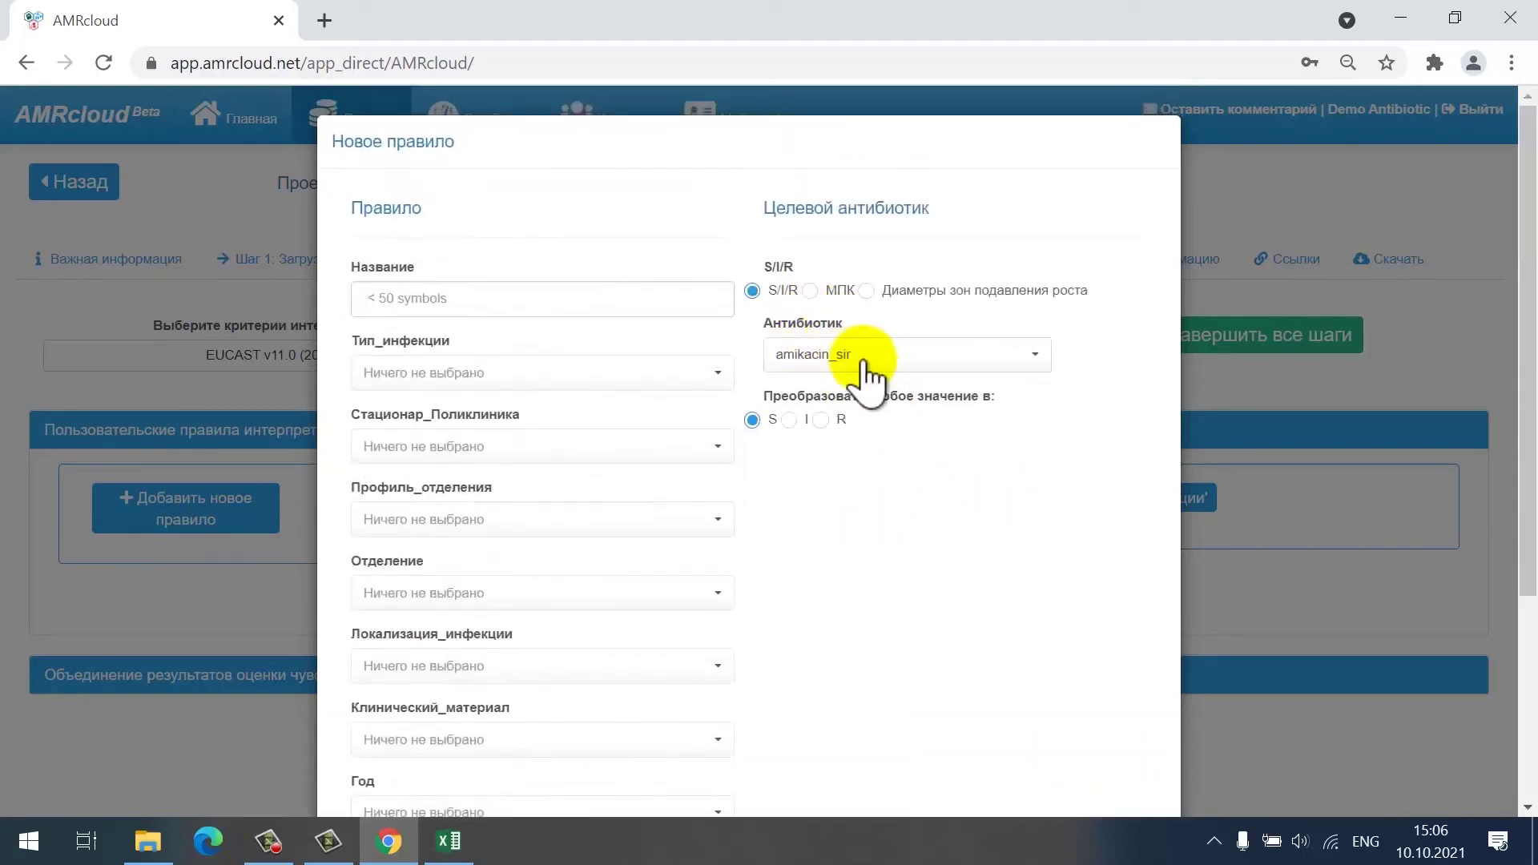
left_click(867, 360)
scroll(890, 580, "down", 4)
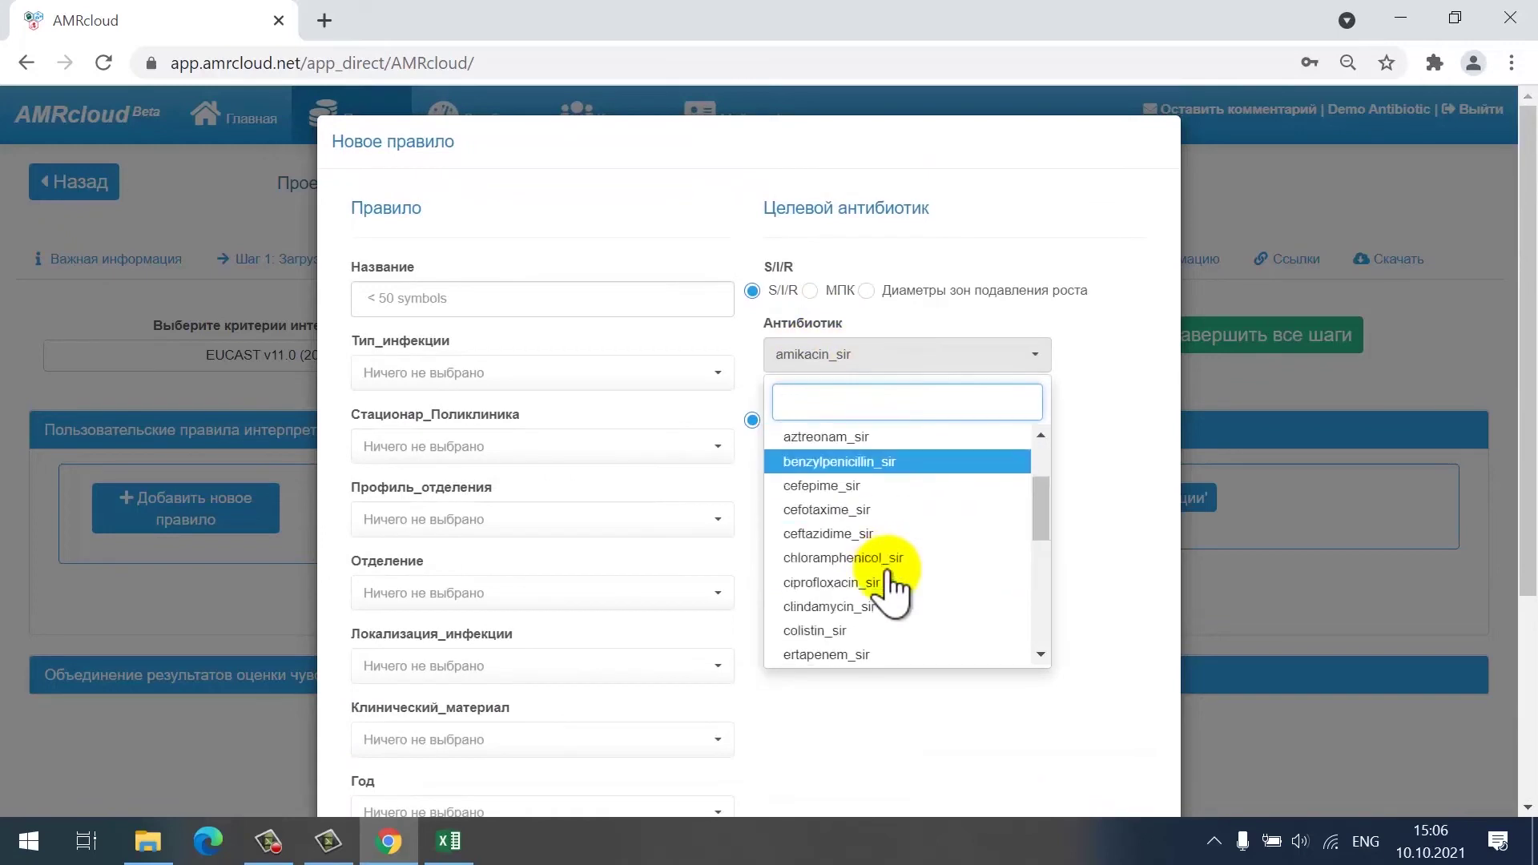
left_click(833, 510)
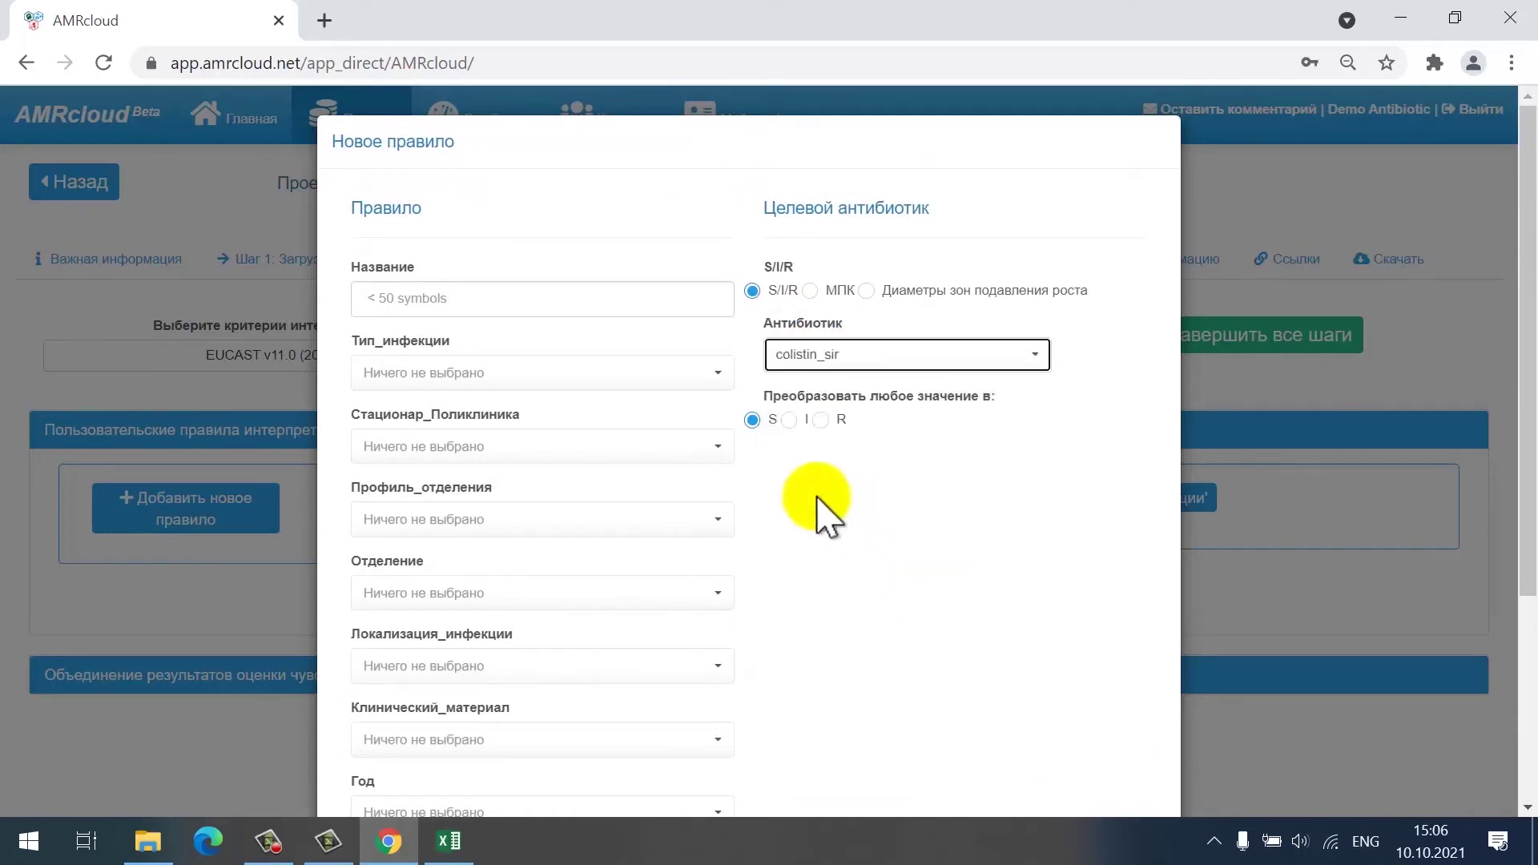
left_click(820, 420)
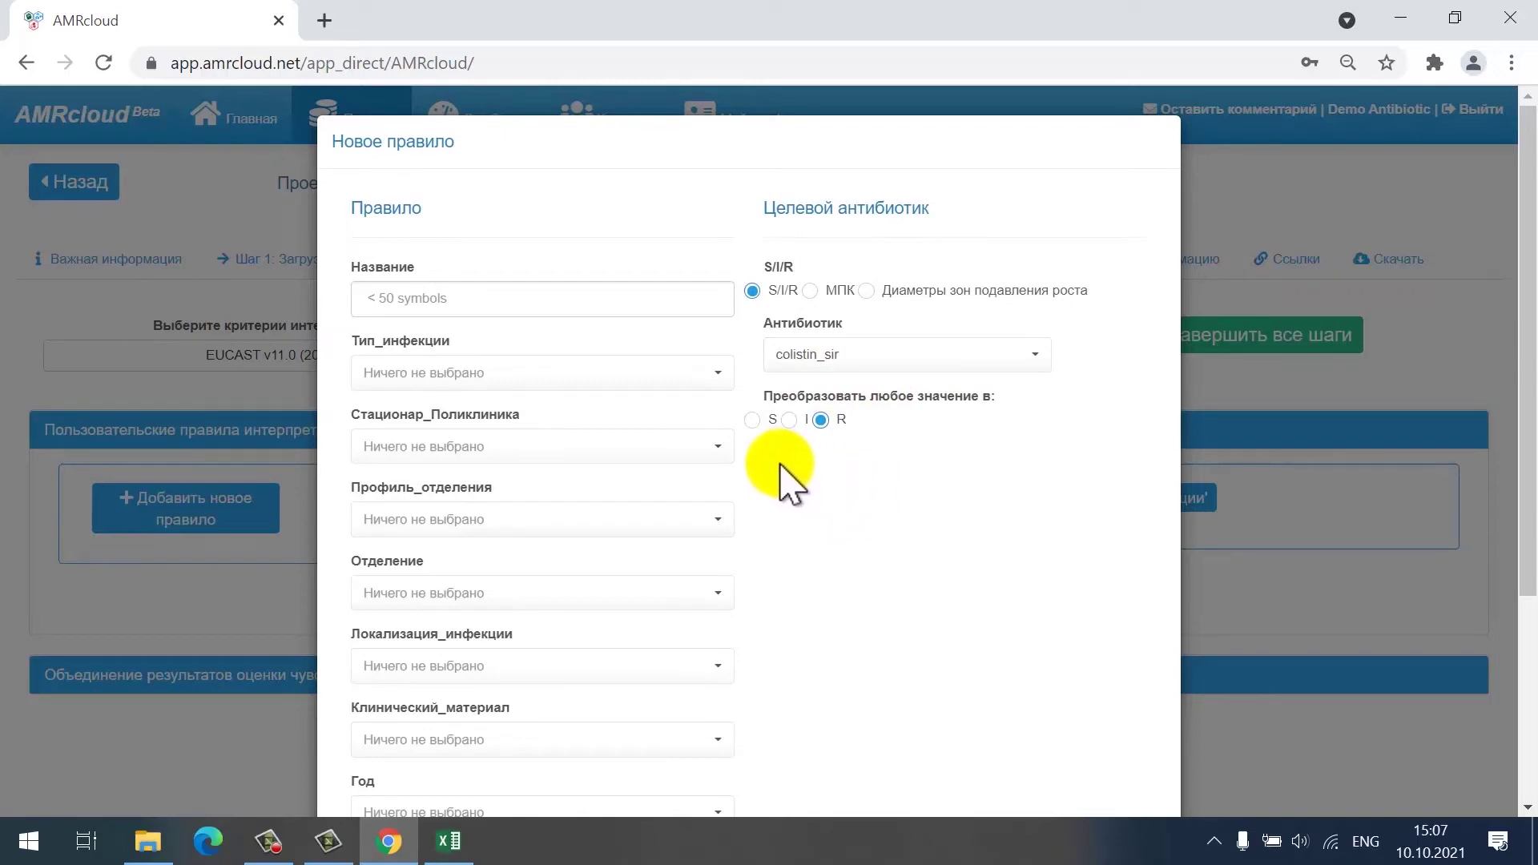
Create the Proteus colistin rule, close its form, and check its entry in the custom interpretation rules list
scroll(858, 584, "down", 4)
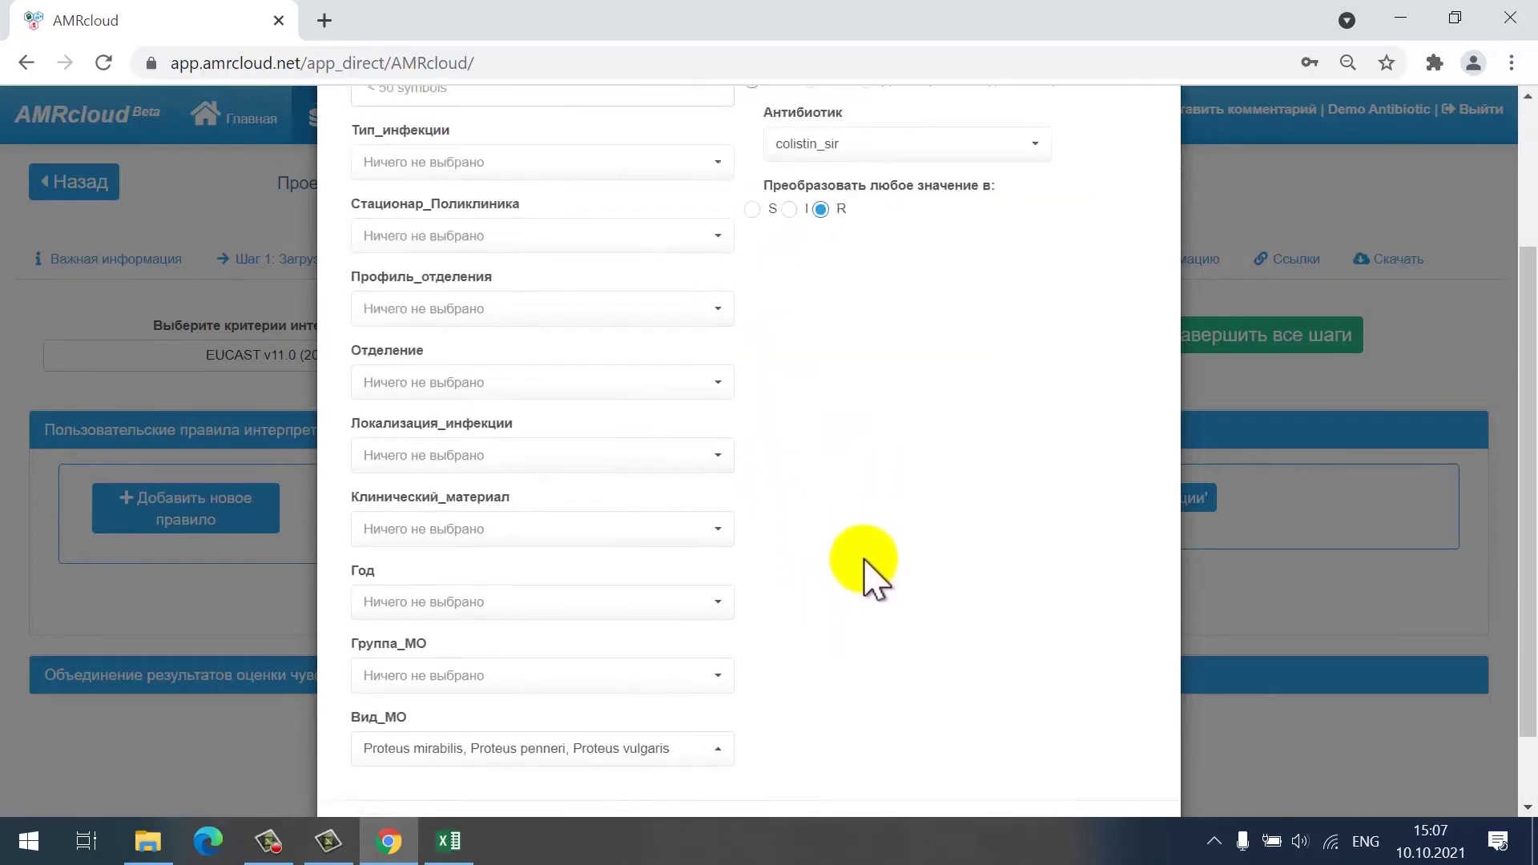
left_click(460, 753)
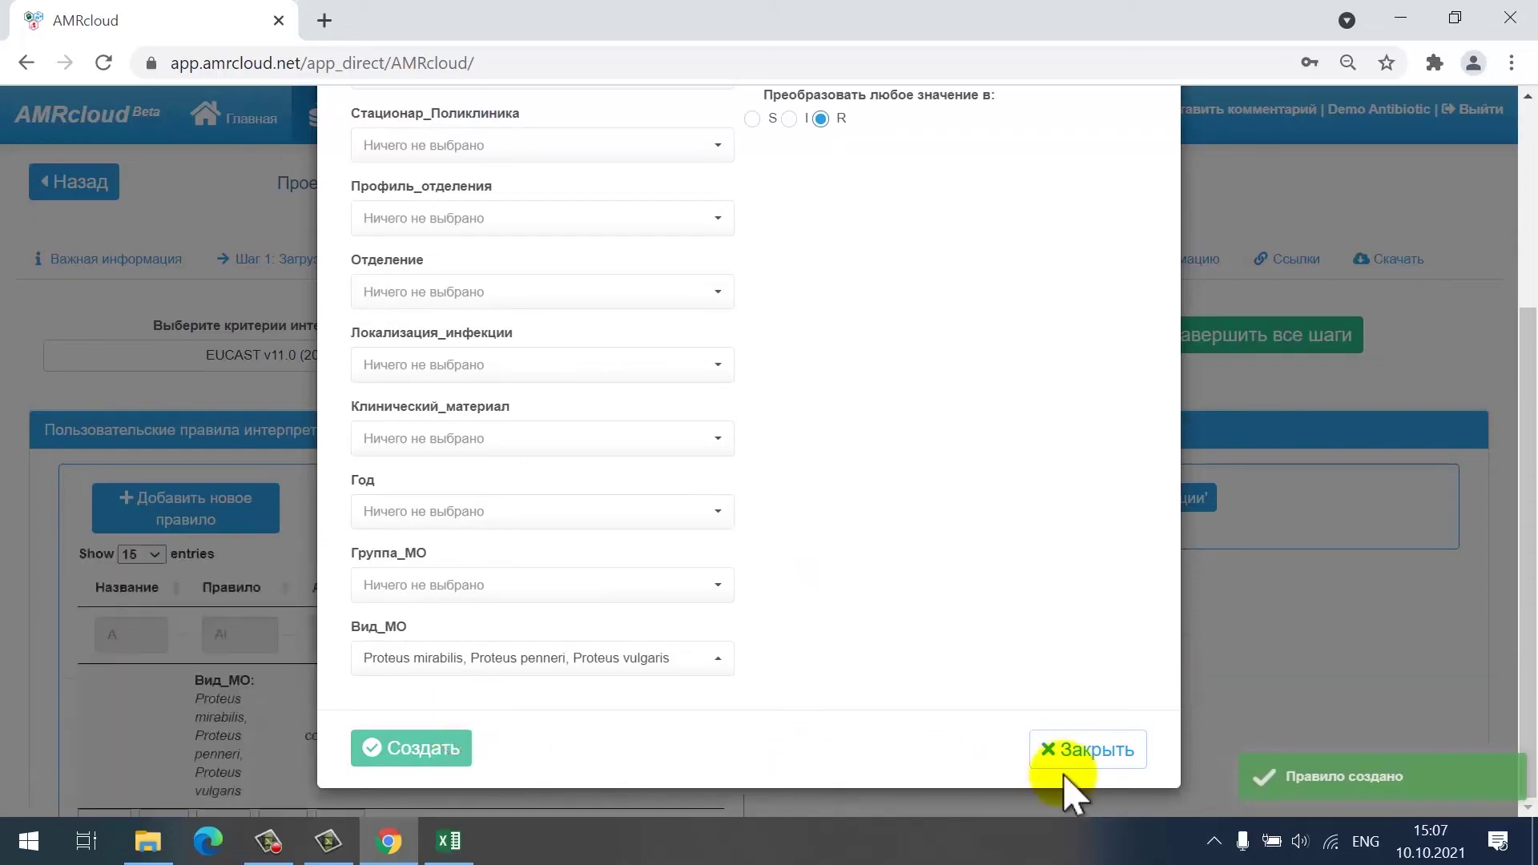
left_click(1099, 753)
scroll(703, 687, "down", 3)
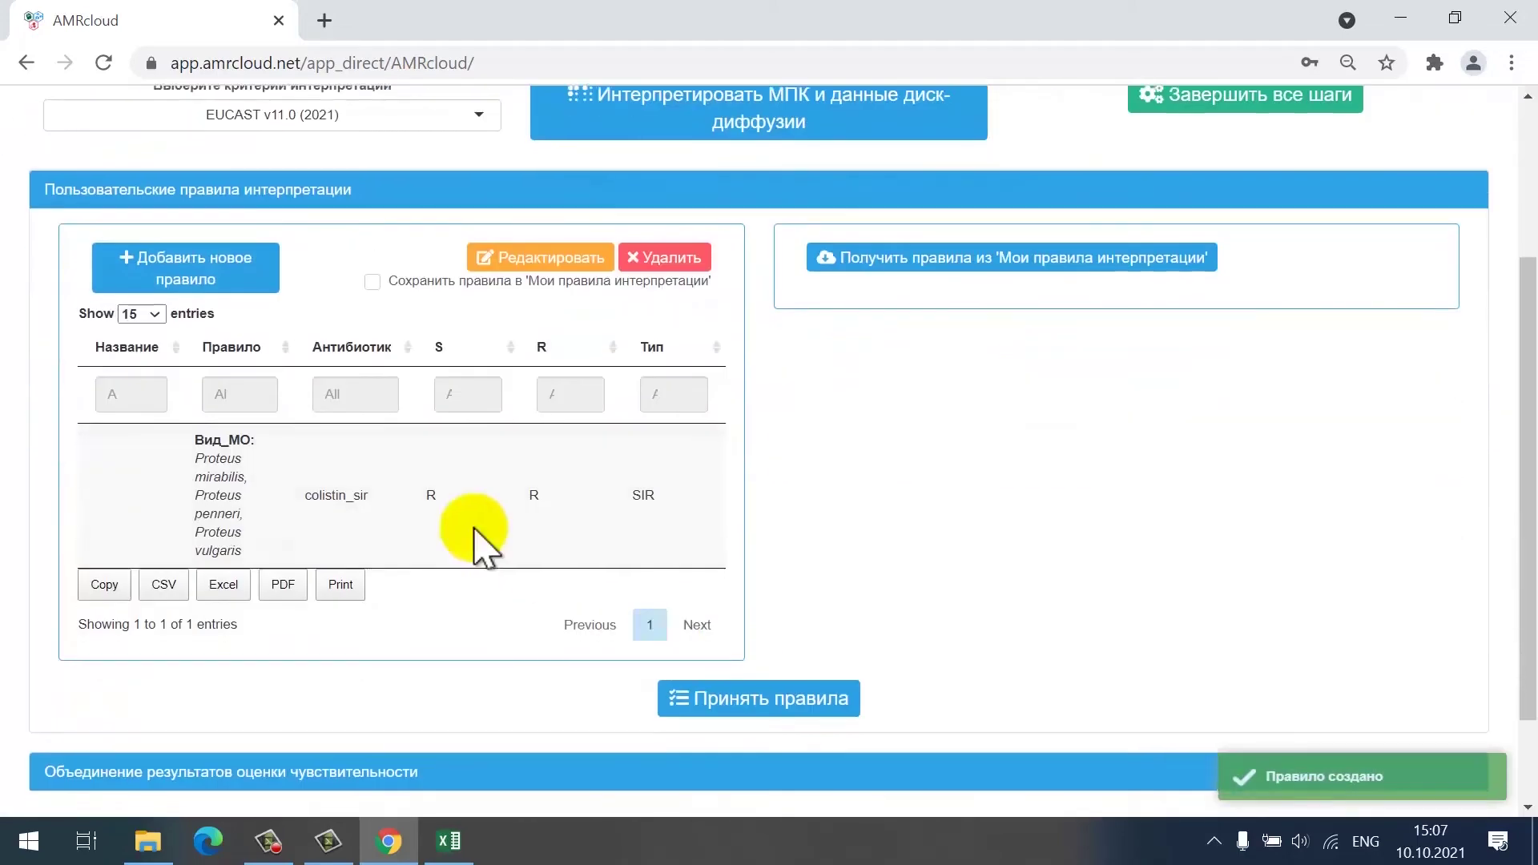
left_click(464, 509)
left_click(470, 507)
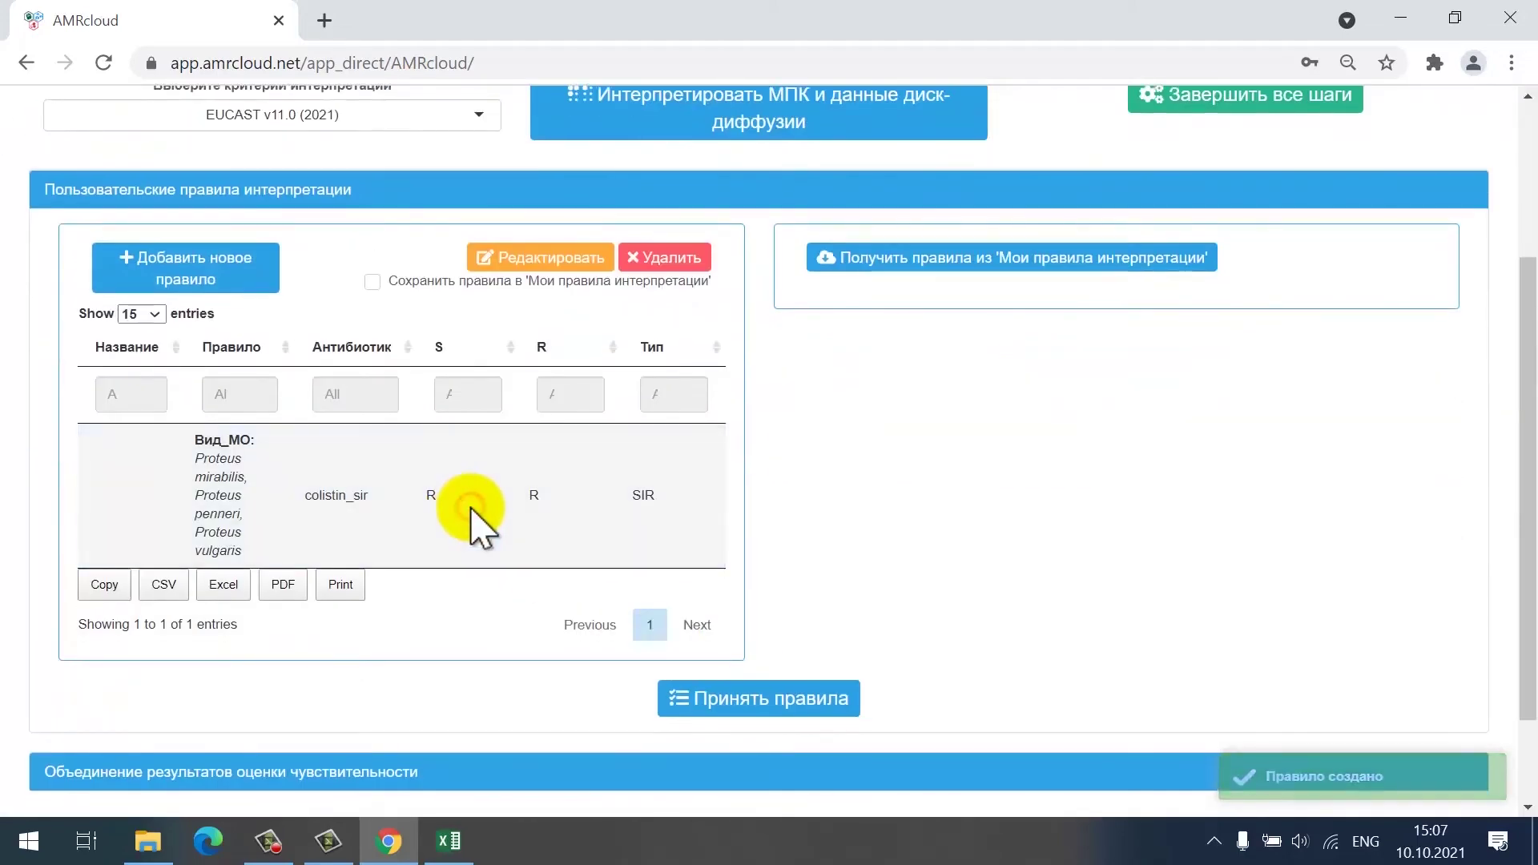
Accept the custom Proteus colistin_sir rule into the final rule set and review that set
left_click(206, 480)
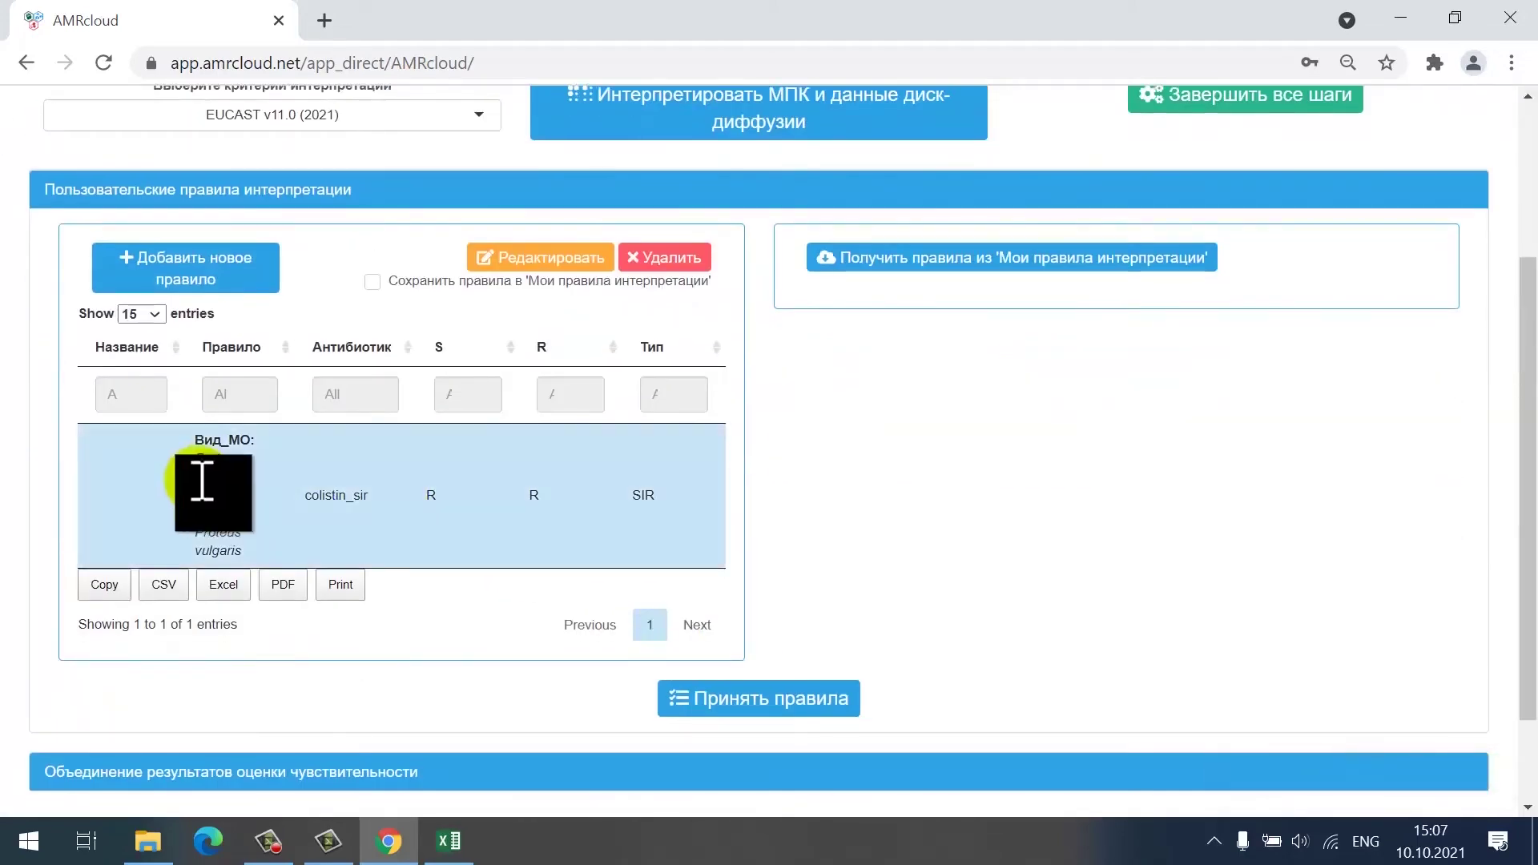
left_click(521, 517)
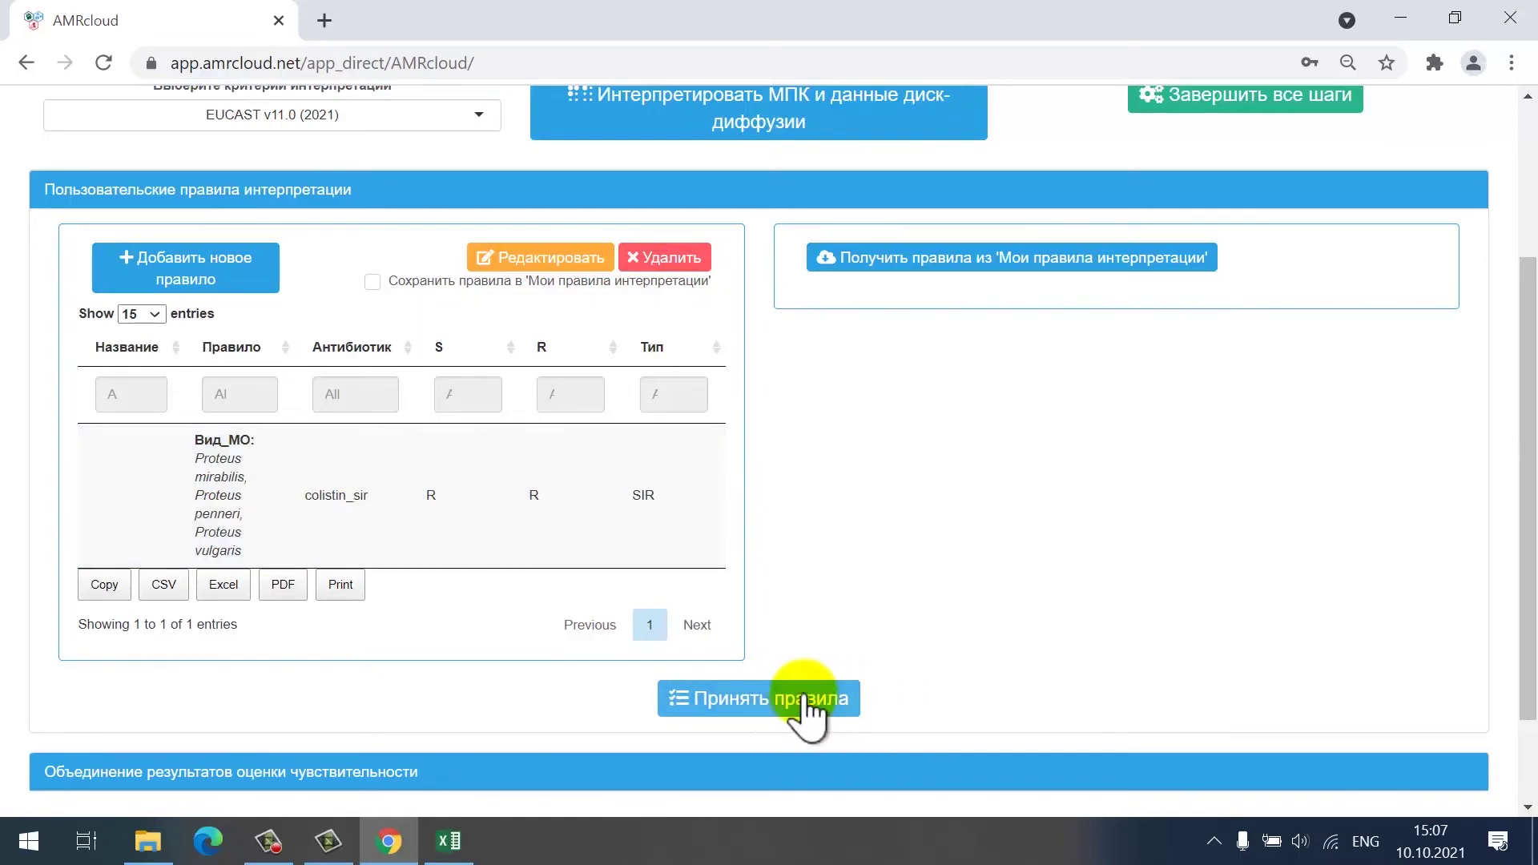
left_click(795, 703)
scroll(797, 704, "down", 3)
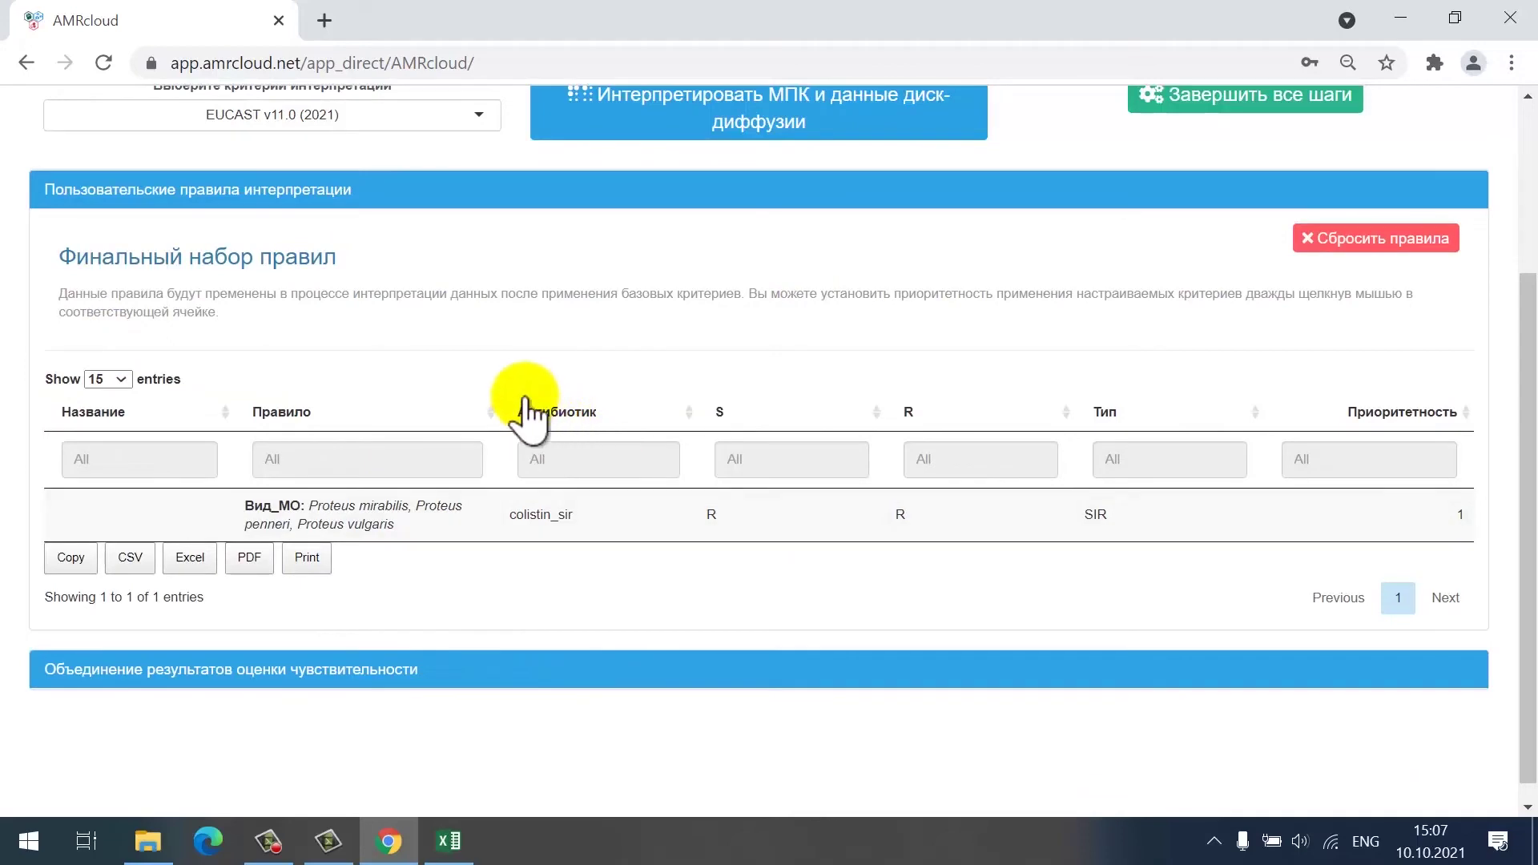
scroll(502, 329, "up", 1)
scroll(502, 327, "up", 1)
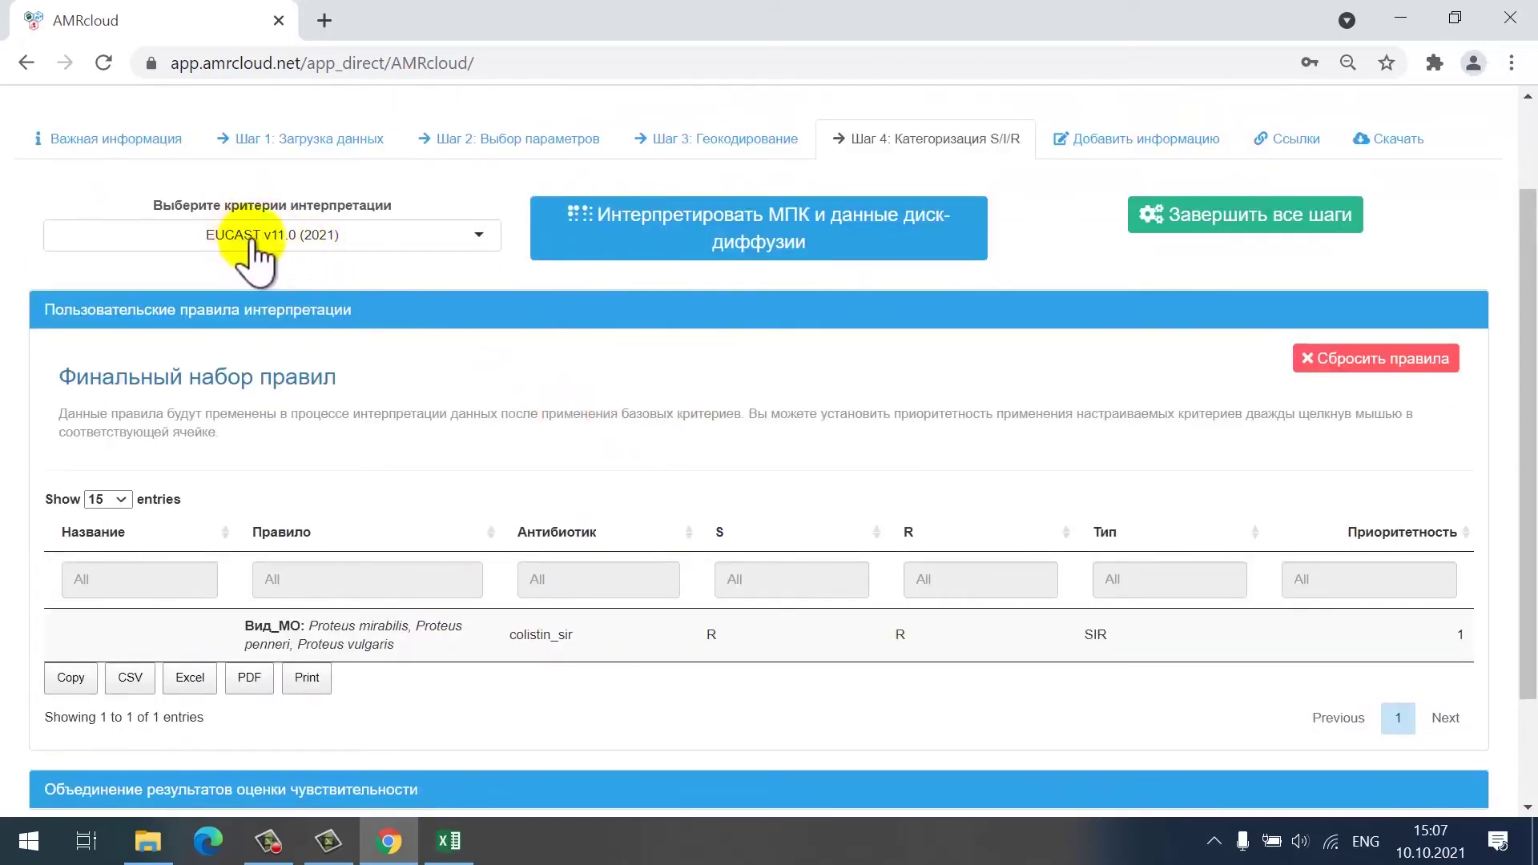
In the susceptibility result merging section, set the default priority to mic > dd > sir and apply it to all antibiotics
left_click(264, 319)
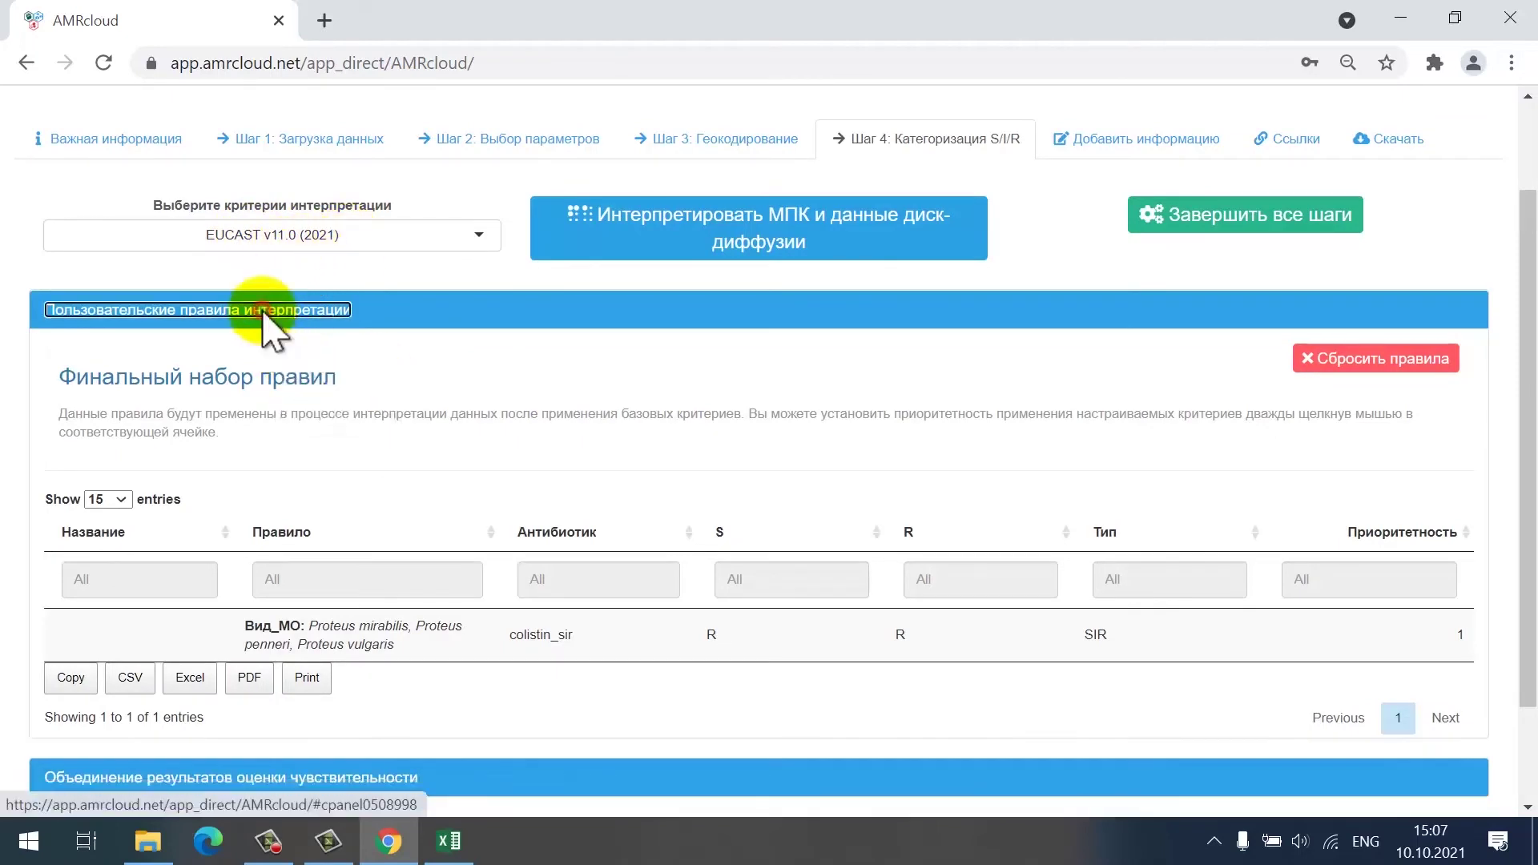
left_click(298, 491)
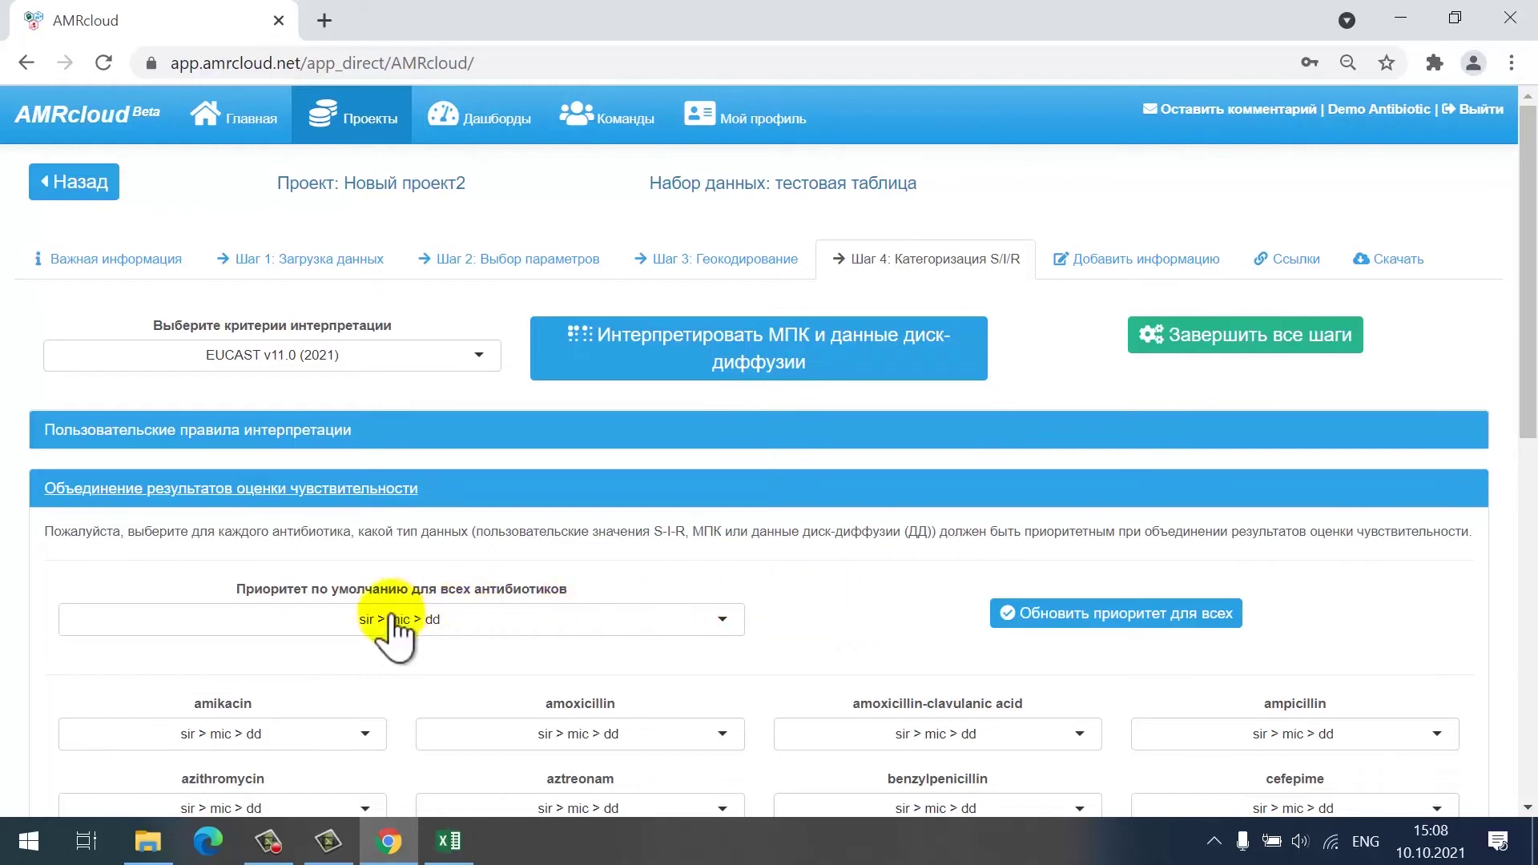
scroll(362, 637, "down", 2)
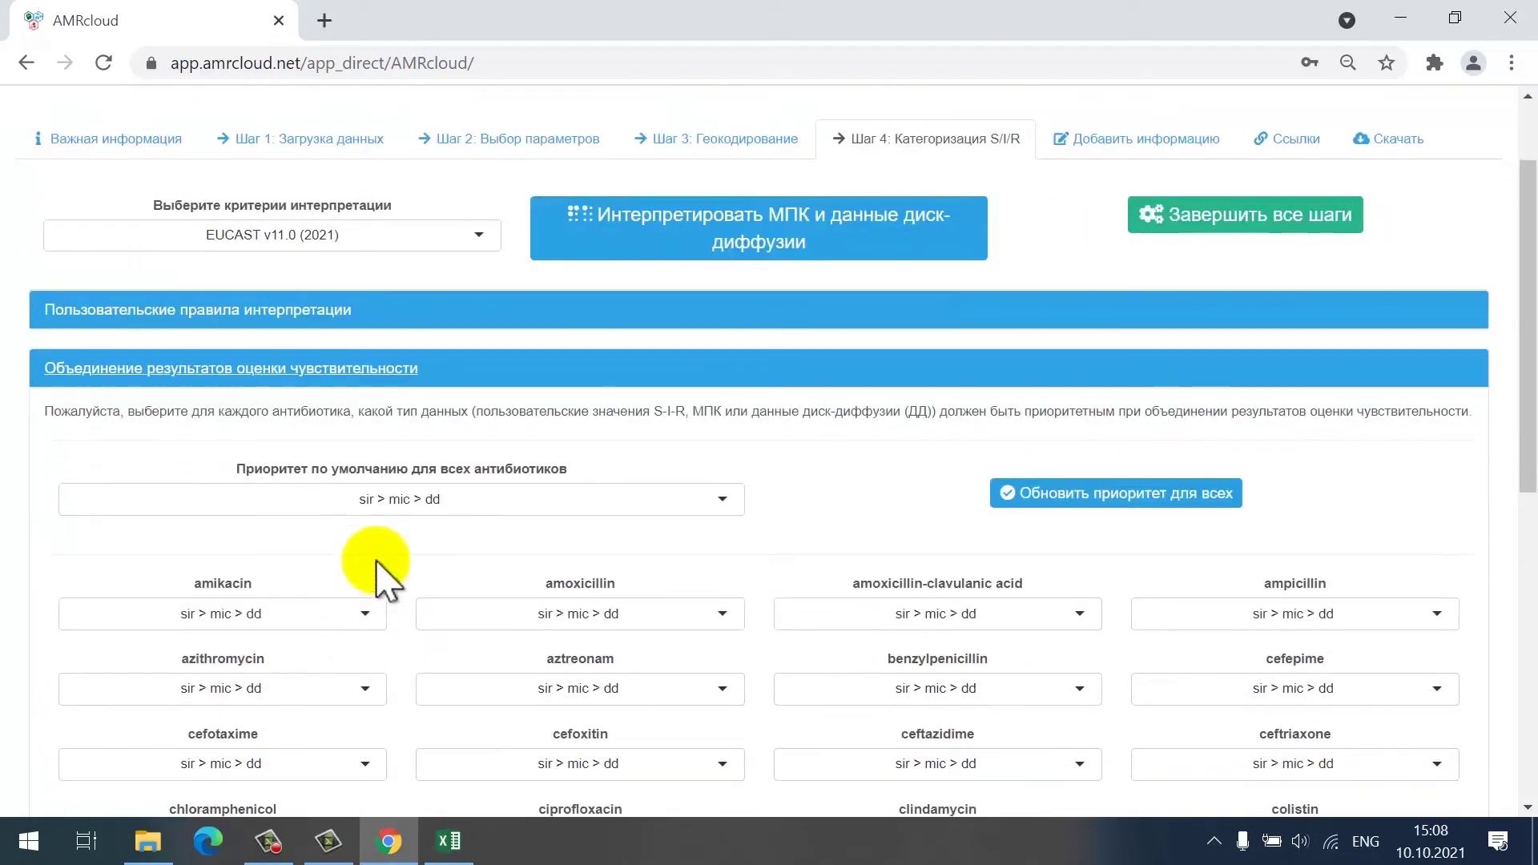
left_click(598, 503)
left_click(481, 542)
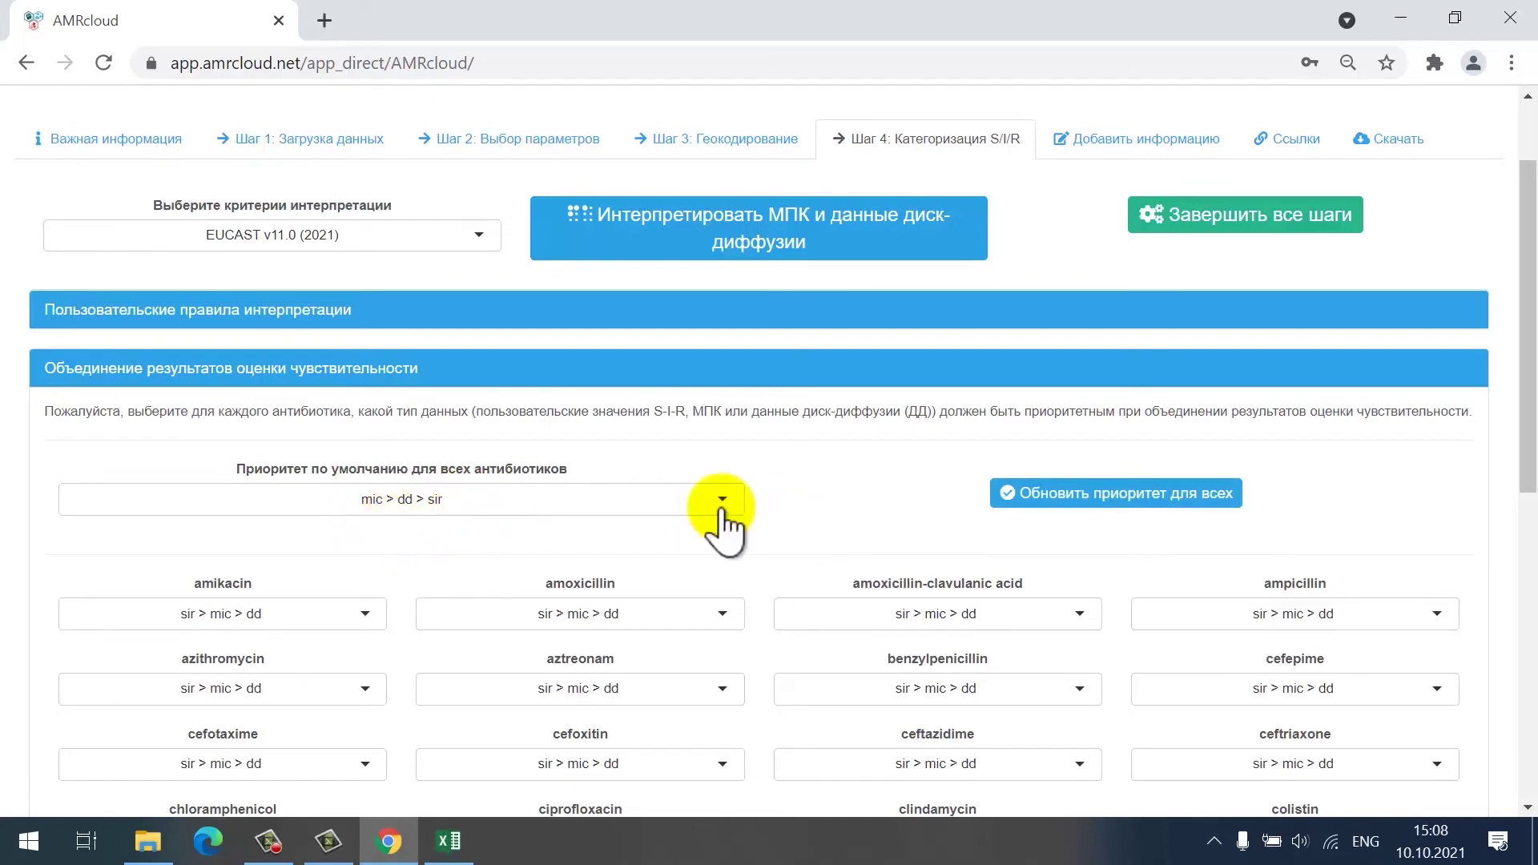
left_click(1041, 496)
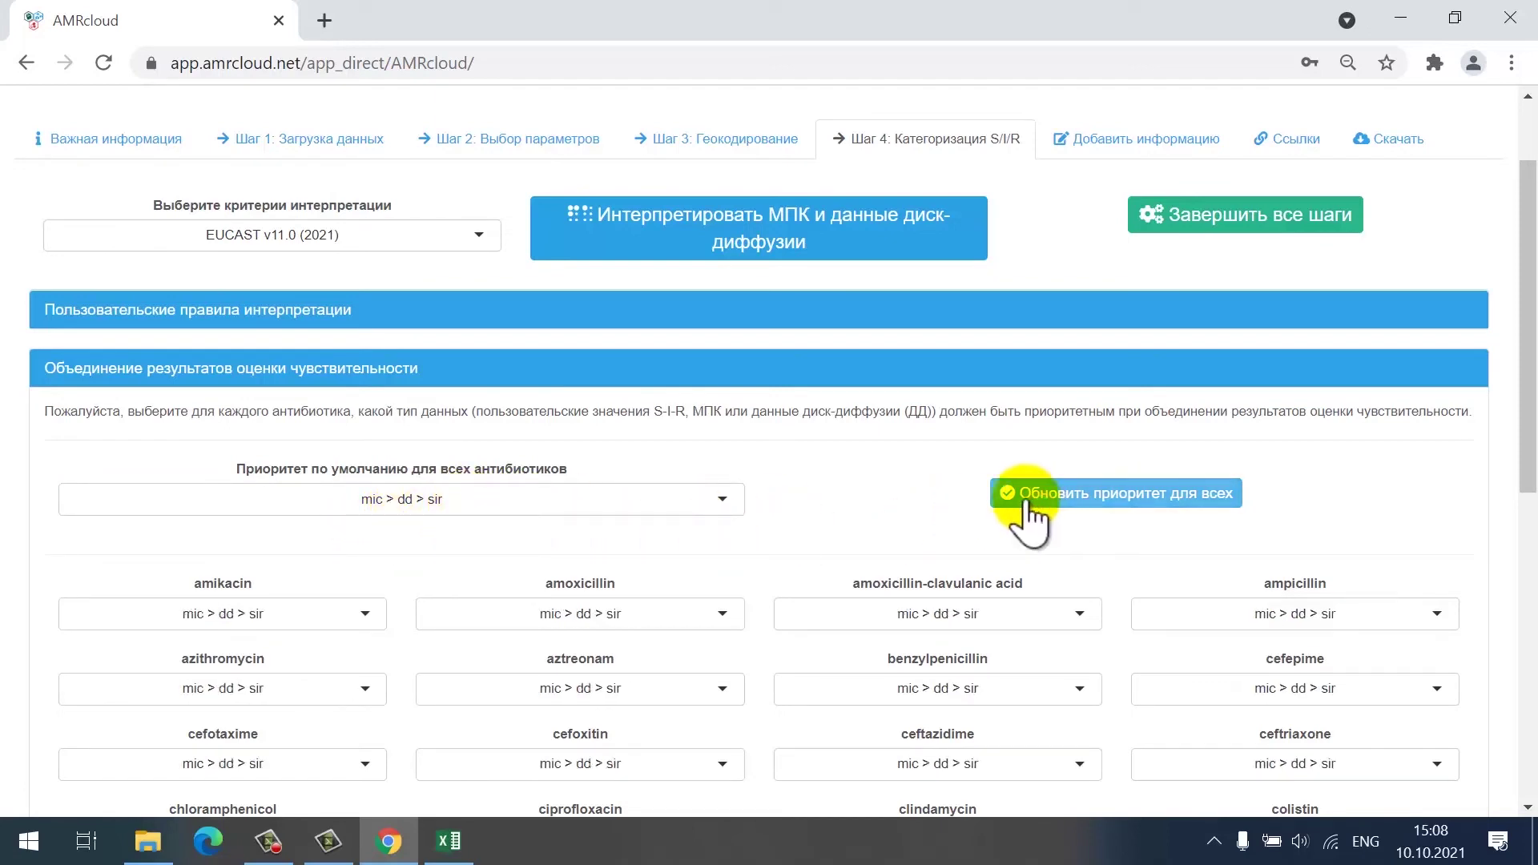
scroll(773, 520, "down", 2)
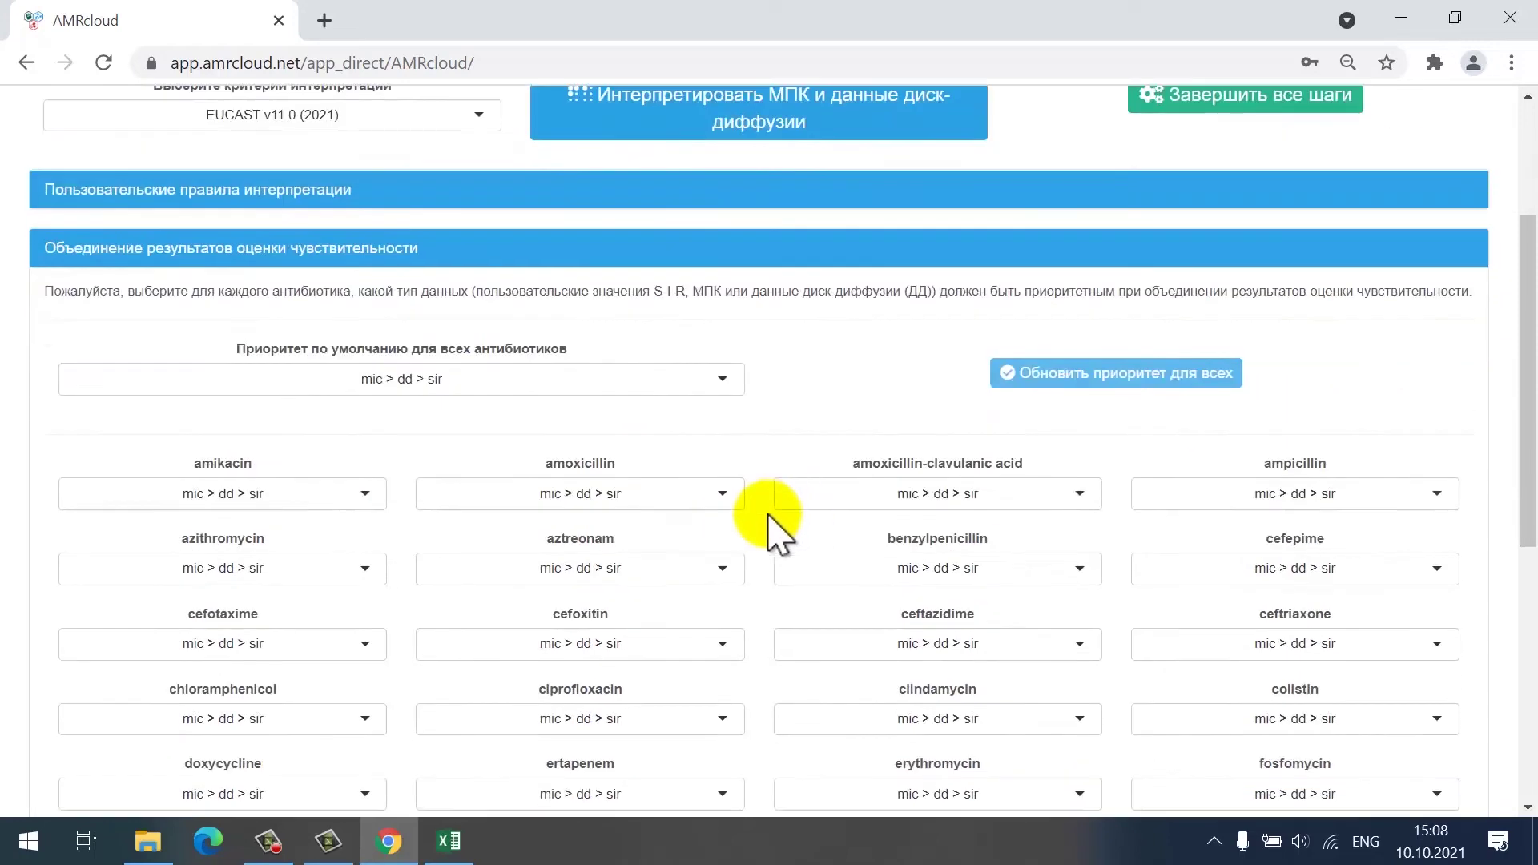
scroll(773, 537, "down", 2)
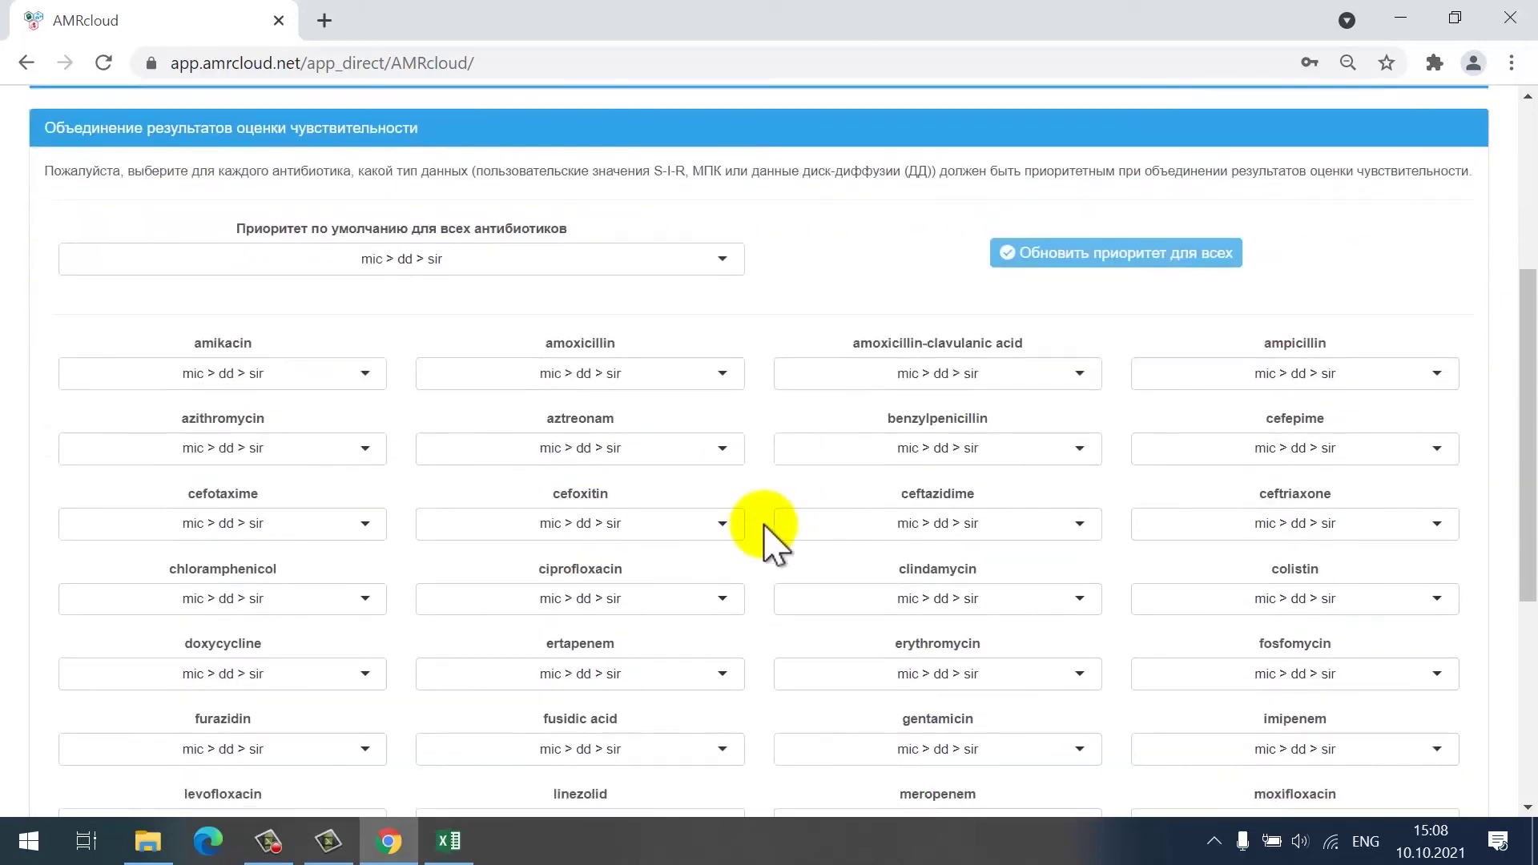
scroll(765, 529, "down", 4)
scroll(769, 530, "up", 7)
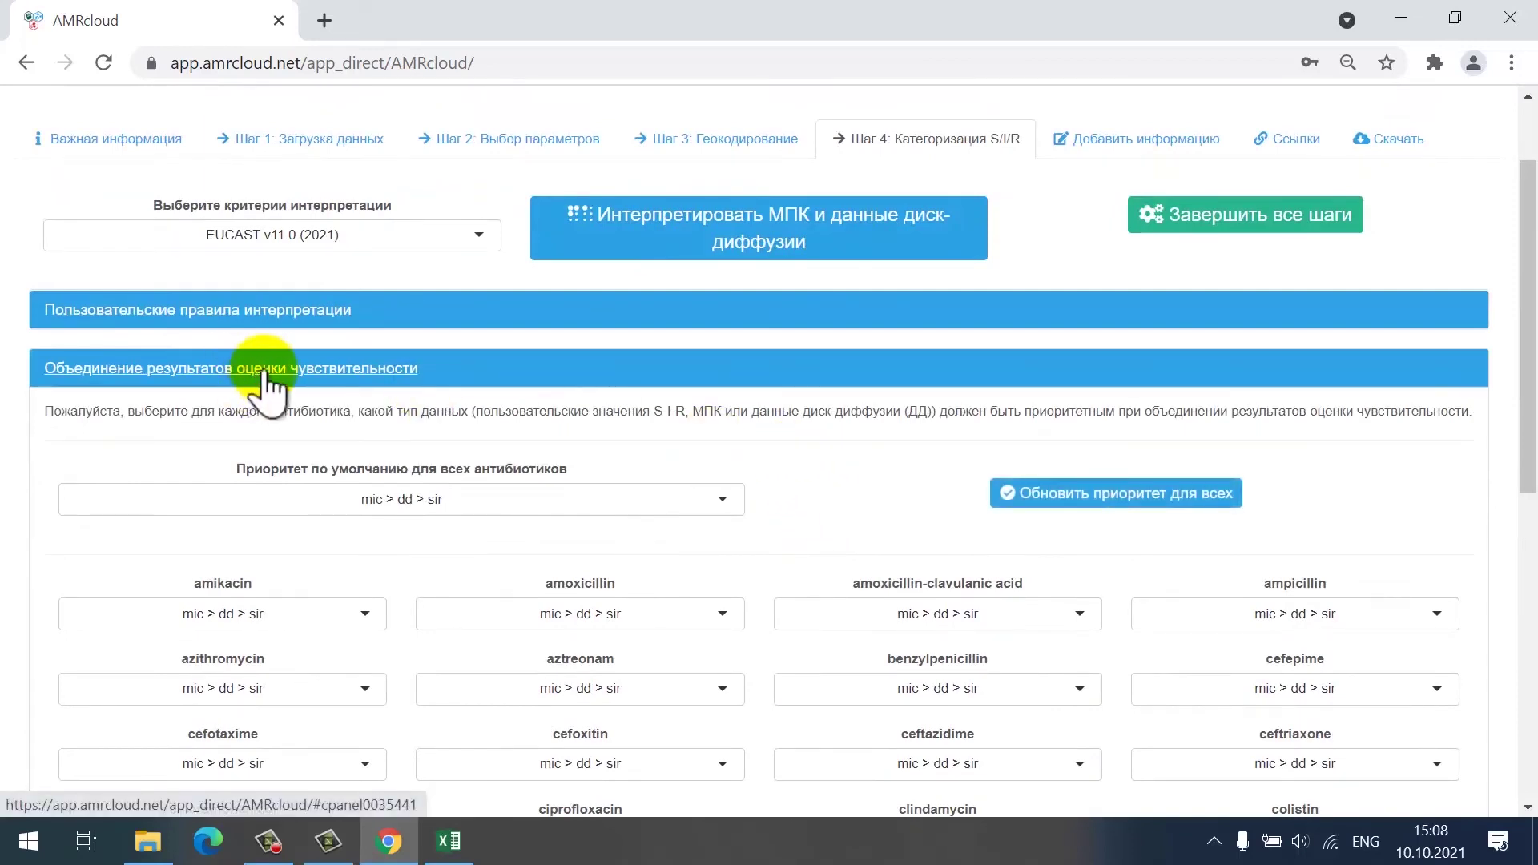
Collapse the result merging section and run the interpretation of the MIC and disk diffusion data
left_click(877, 254)
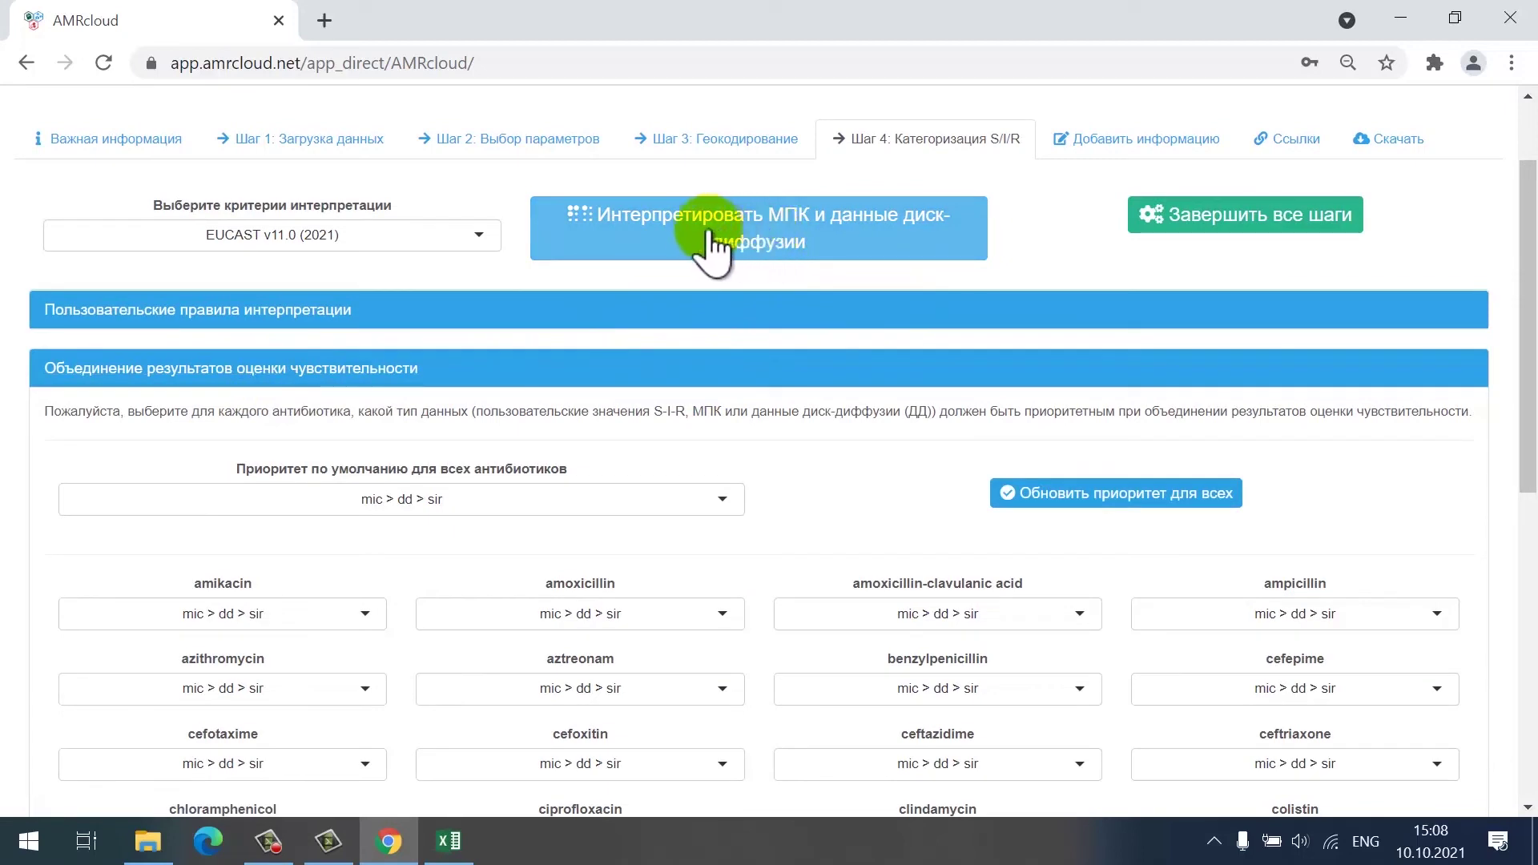
left_click(765, 242)
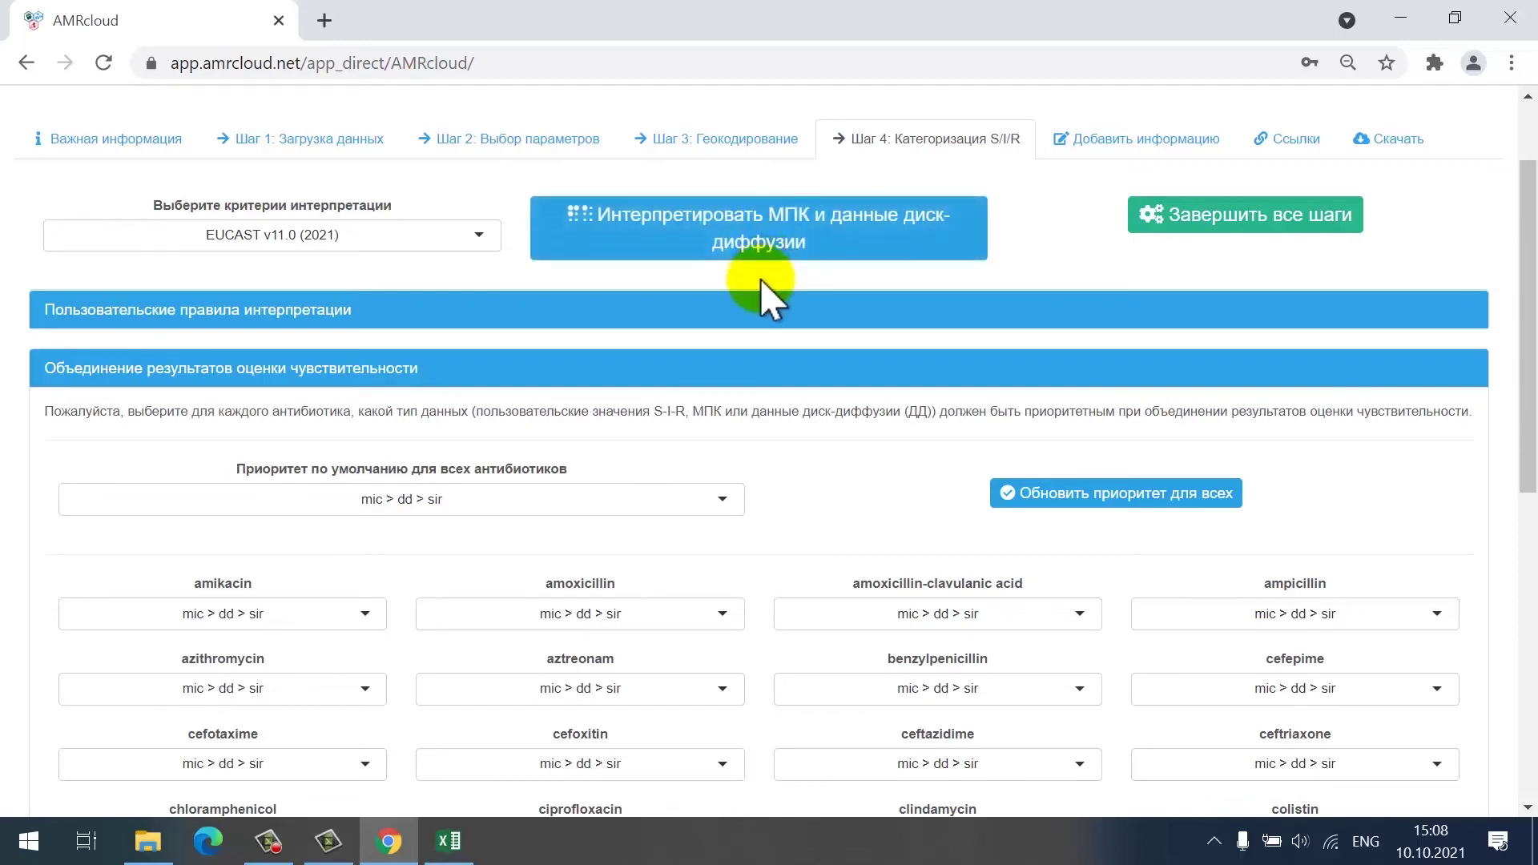
left_click(292, 375)
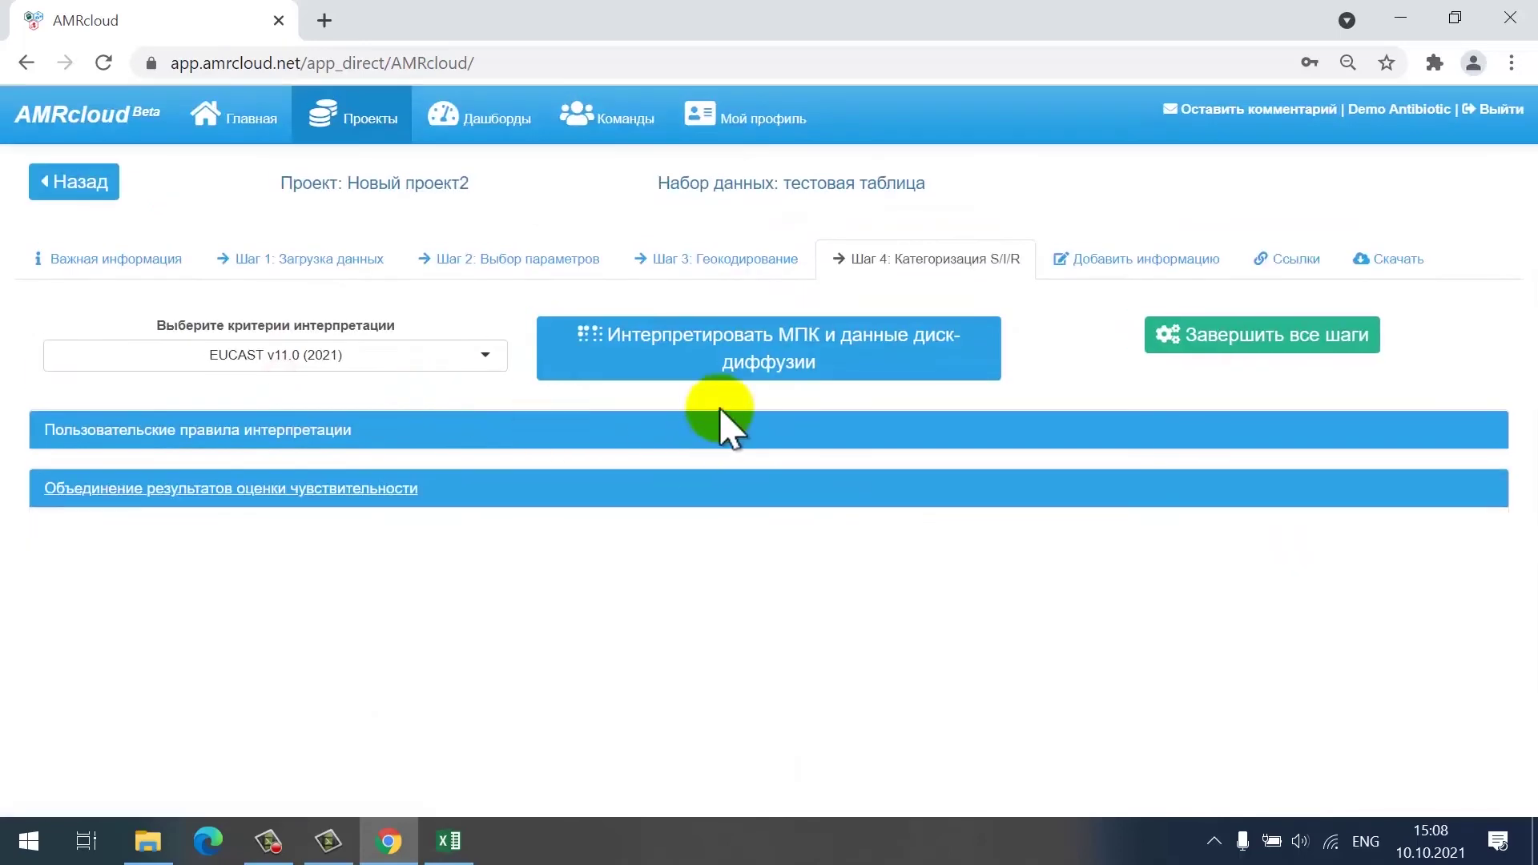
left_click(719, 360)
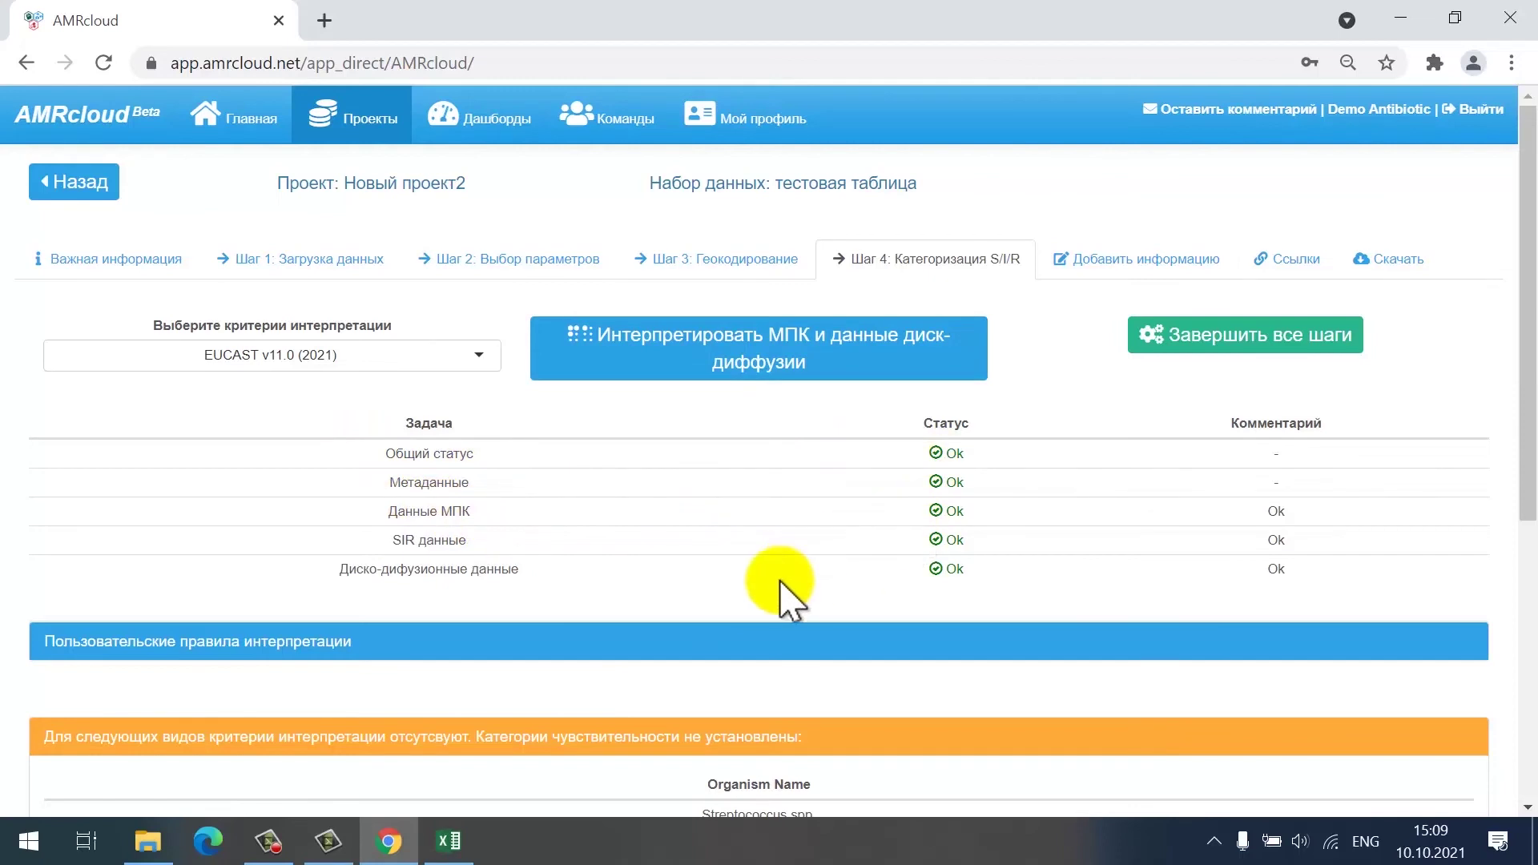
Examine the interpretation report, including the antimicrobials that have no interpretation criteria
scroll(781, 597, "down", 1)
scroll(781, 596, "down", 3)
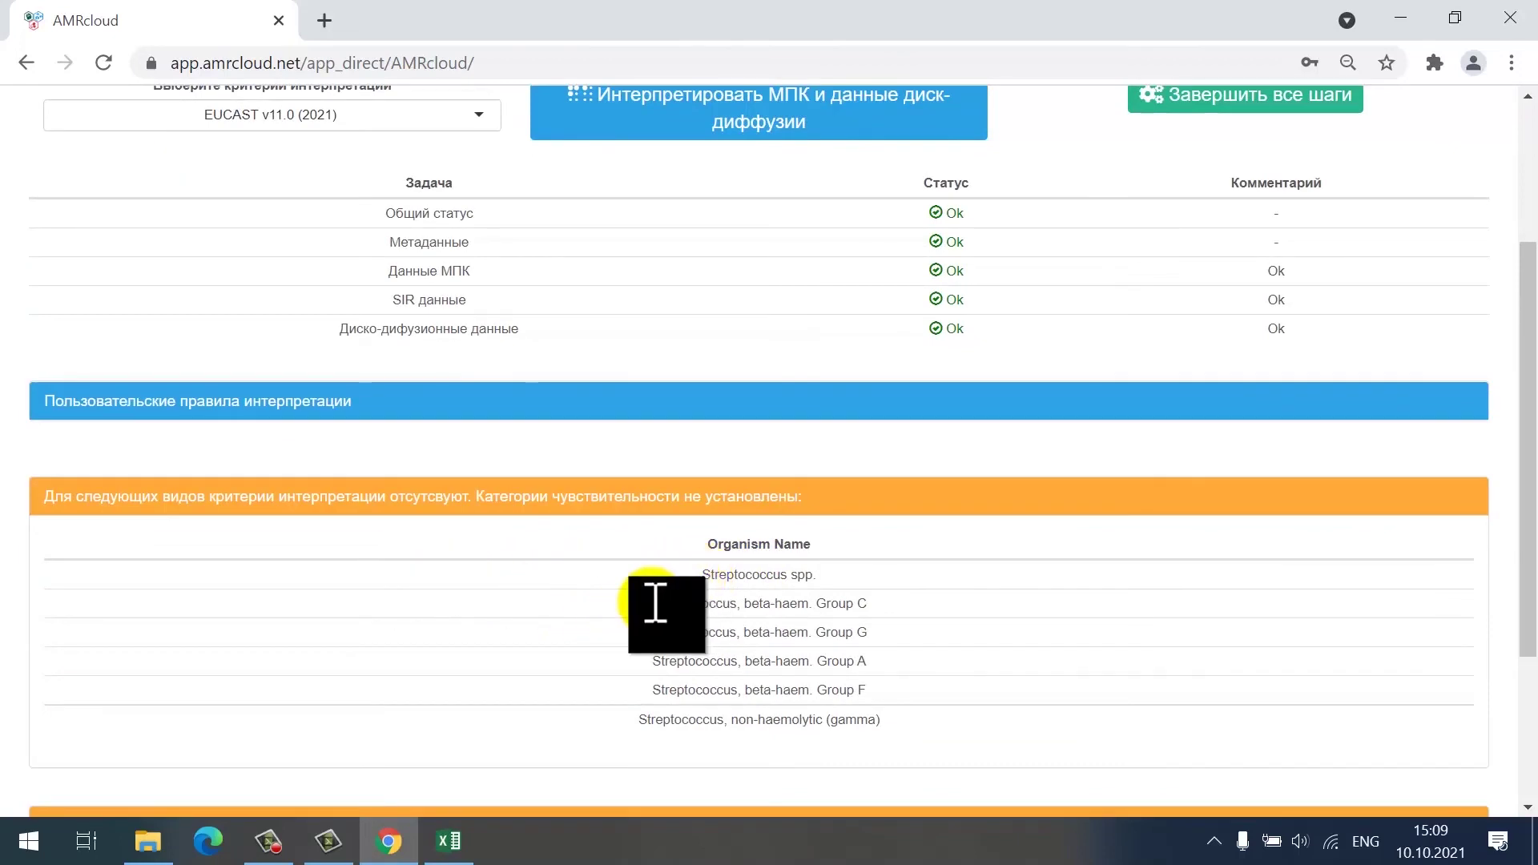
scroll(655, 602, "down", 3)
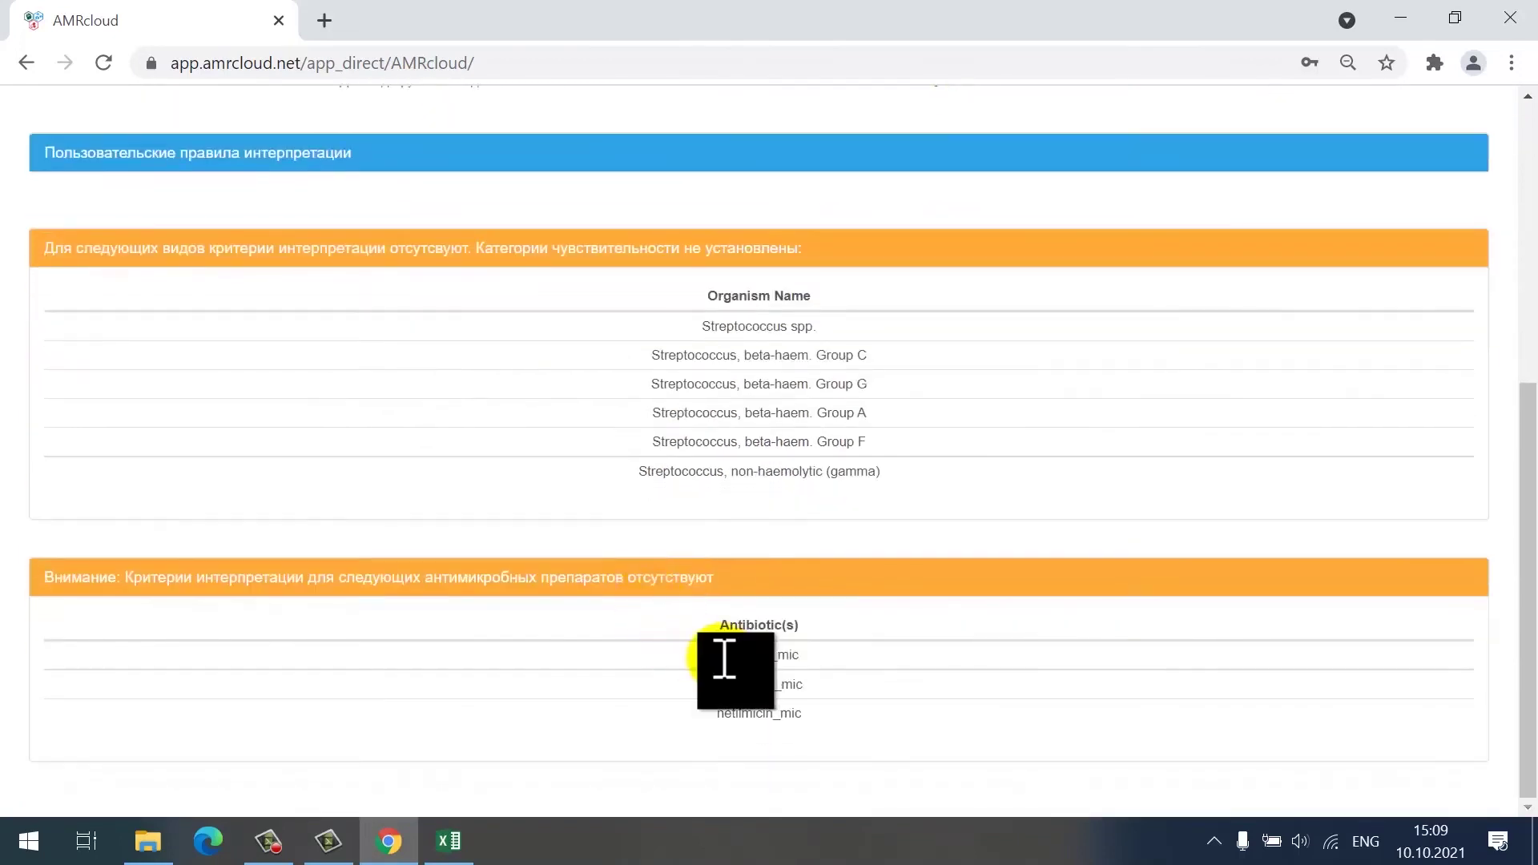
double_click(773, 650)
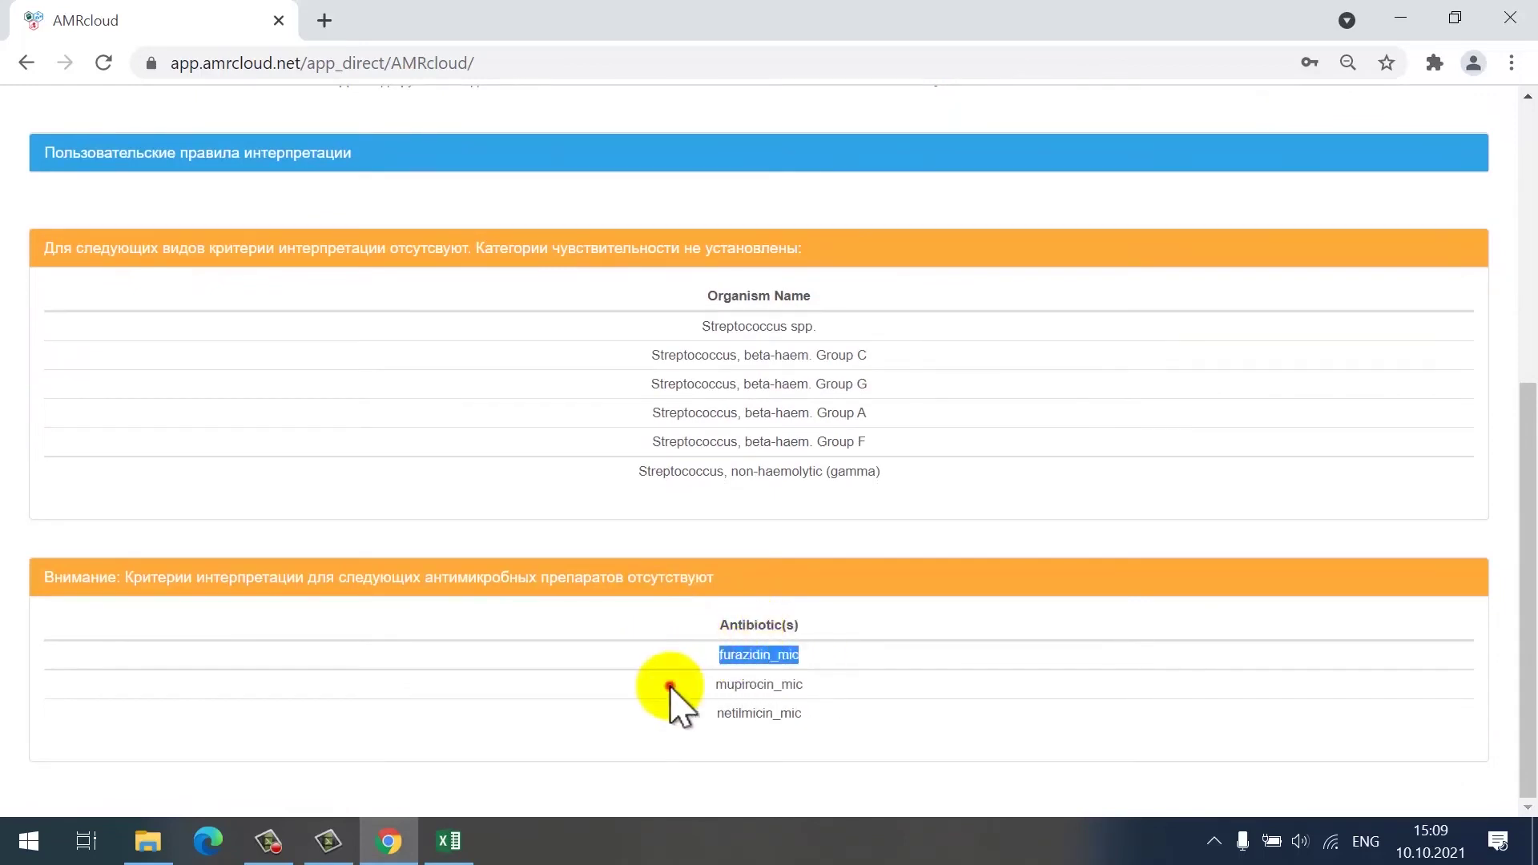
left_click(708, 717)
left_click_drag(710, 717, 827, 715)
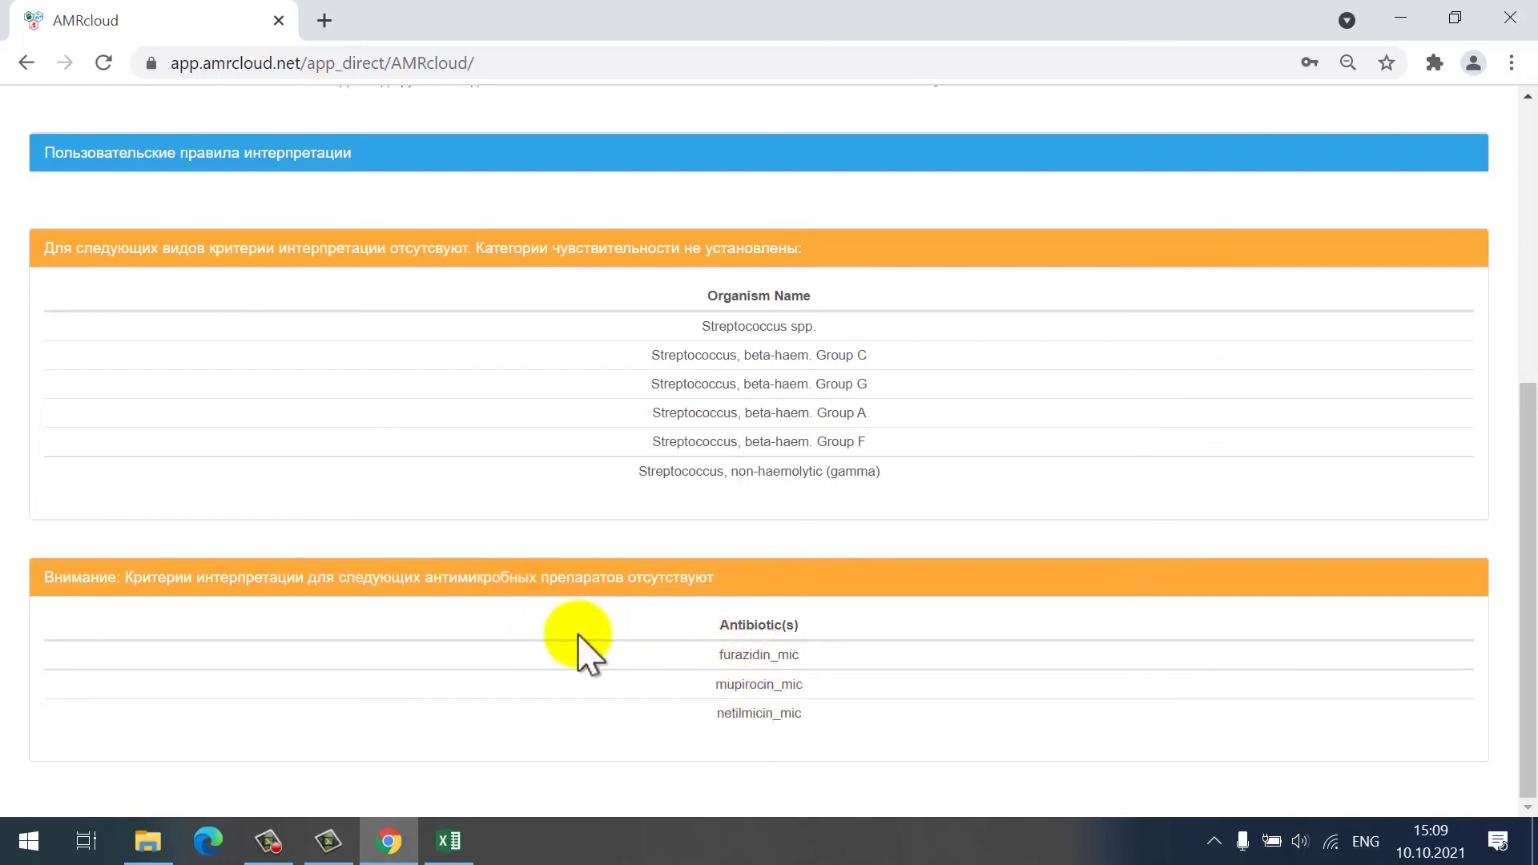
Examine the list of organisms for which interpretation criteria are missing
scroll(583, 651, "up", 3)
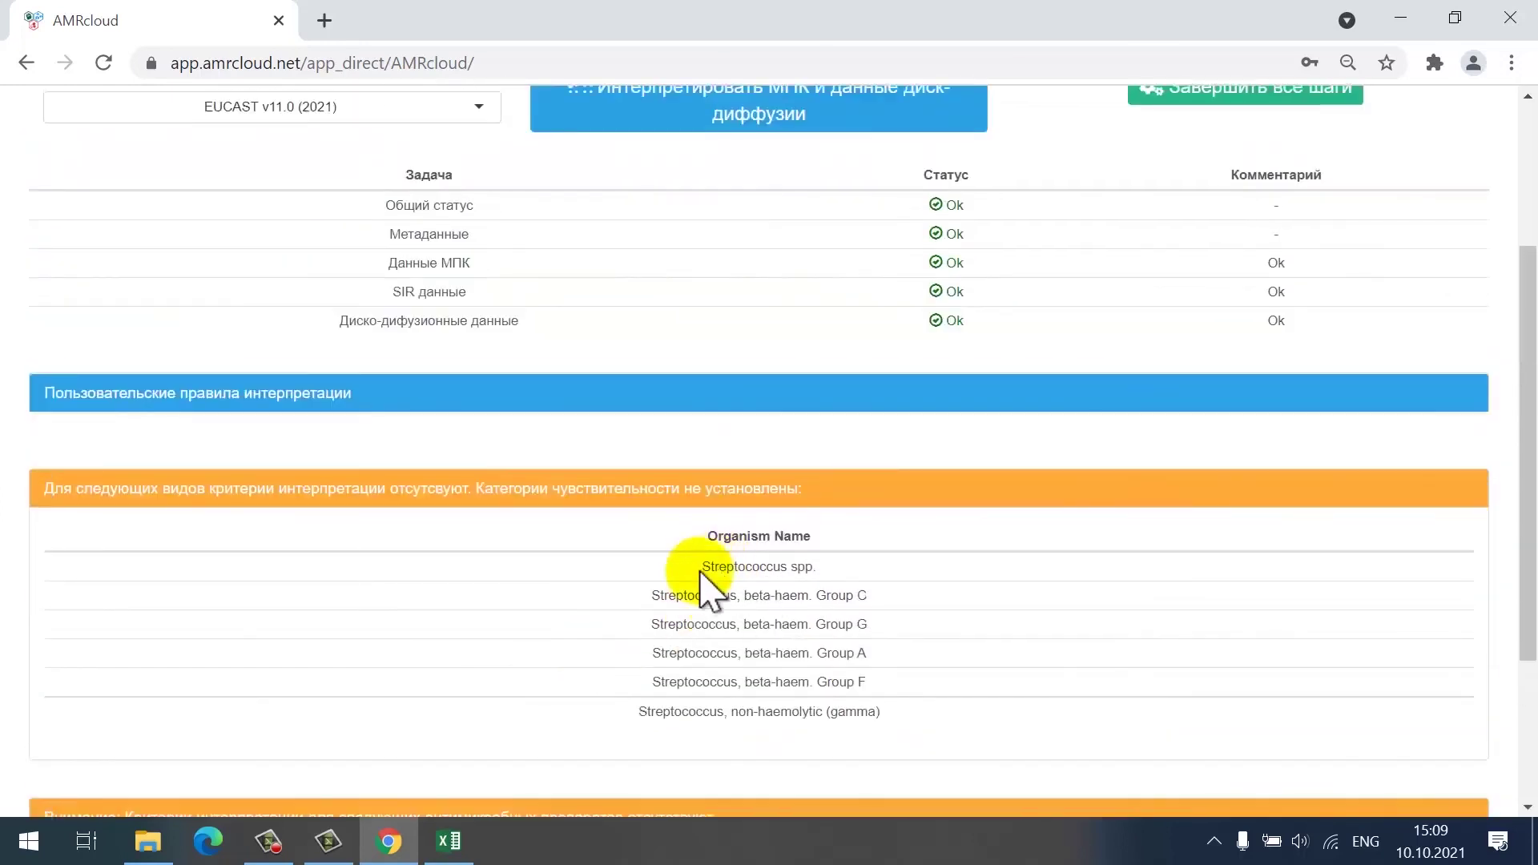
left_click_drag(701, 567, 824, 590)
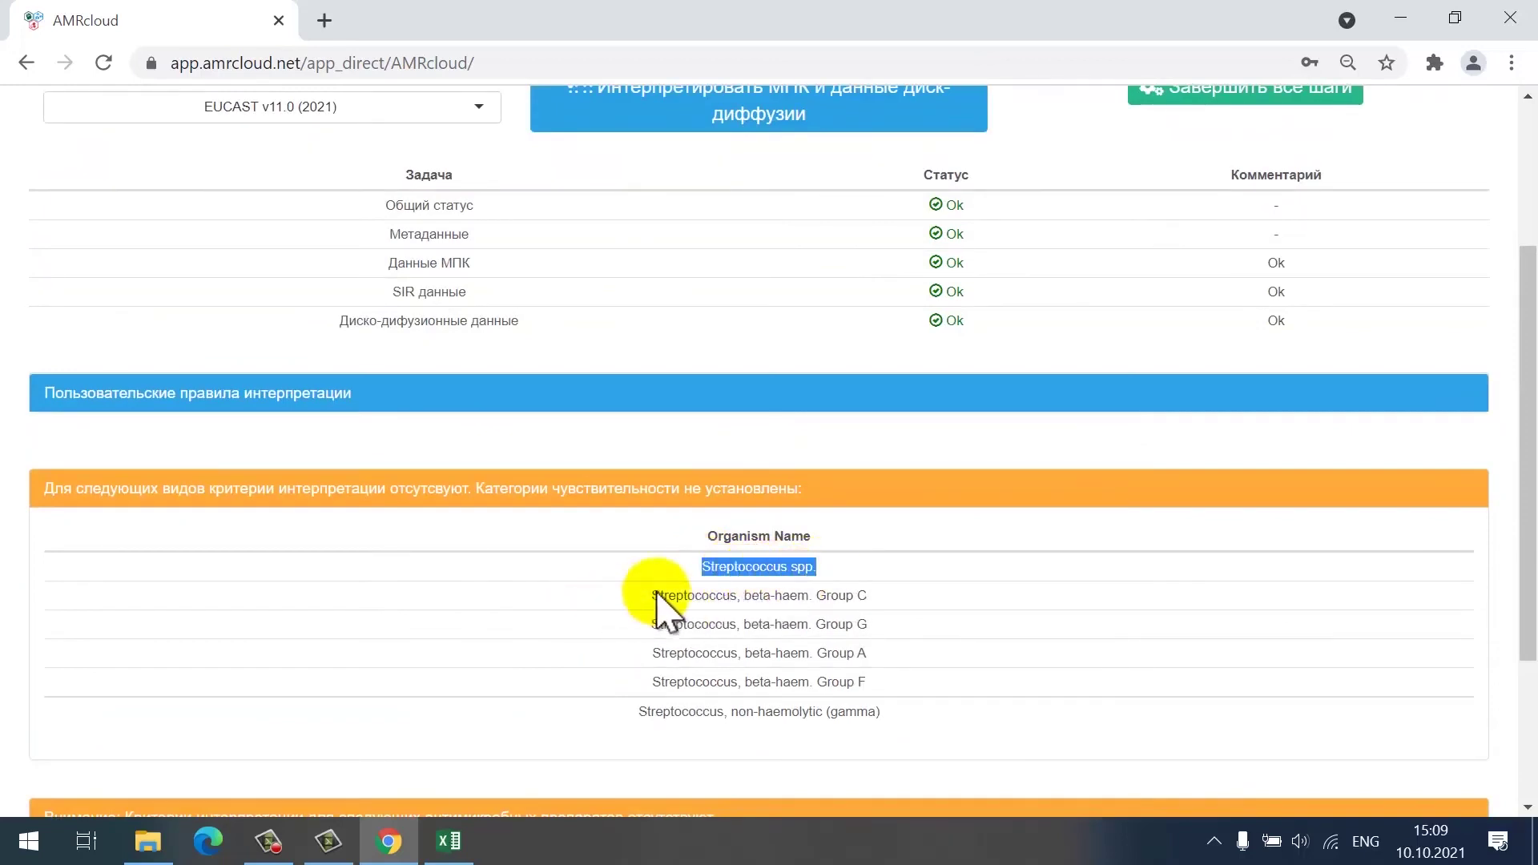
left_click(609, 612)
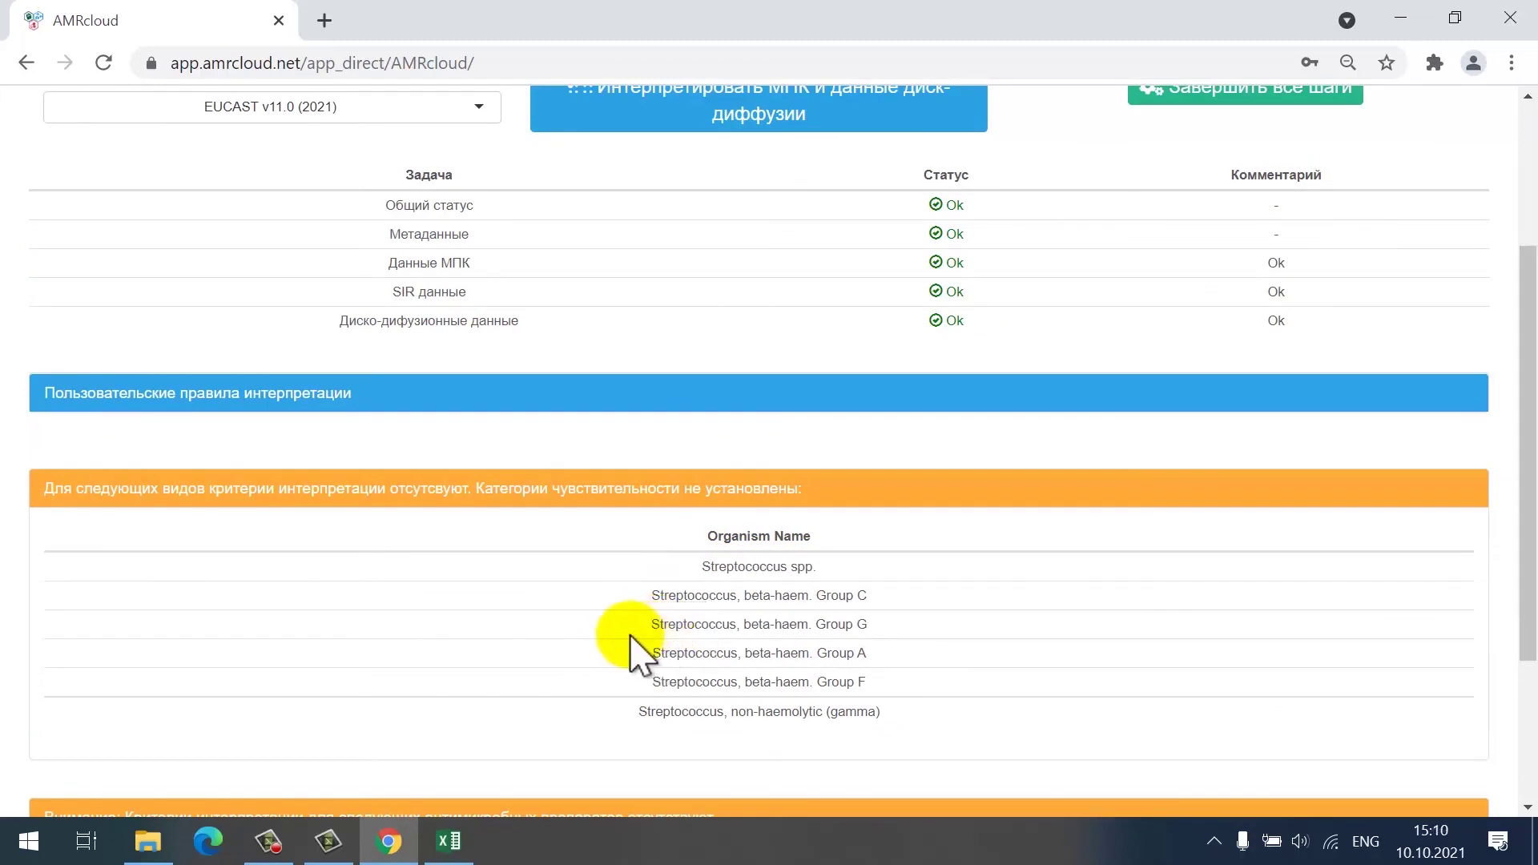
left_click_drag(651, 627, 871, 635)
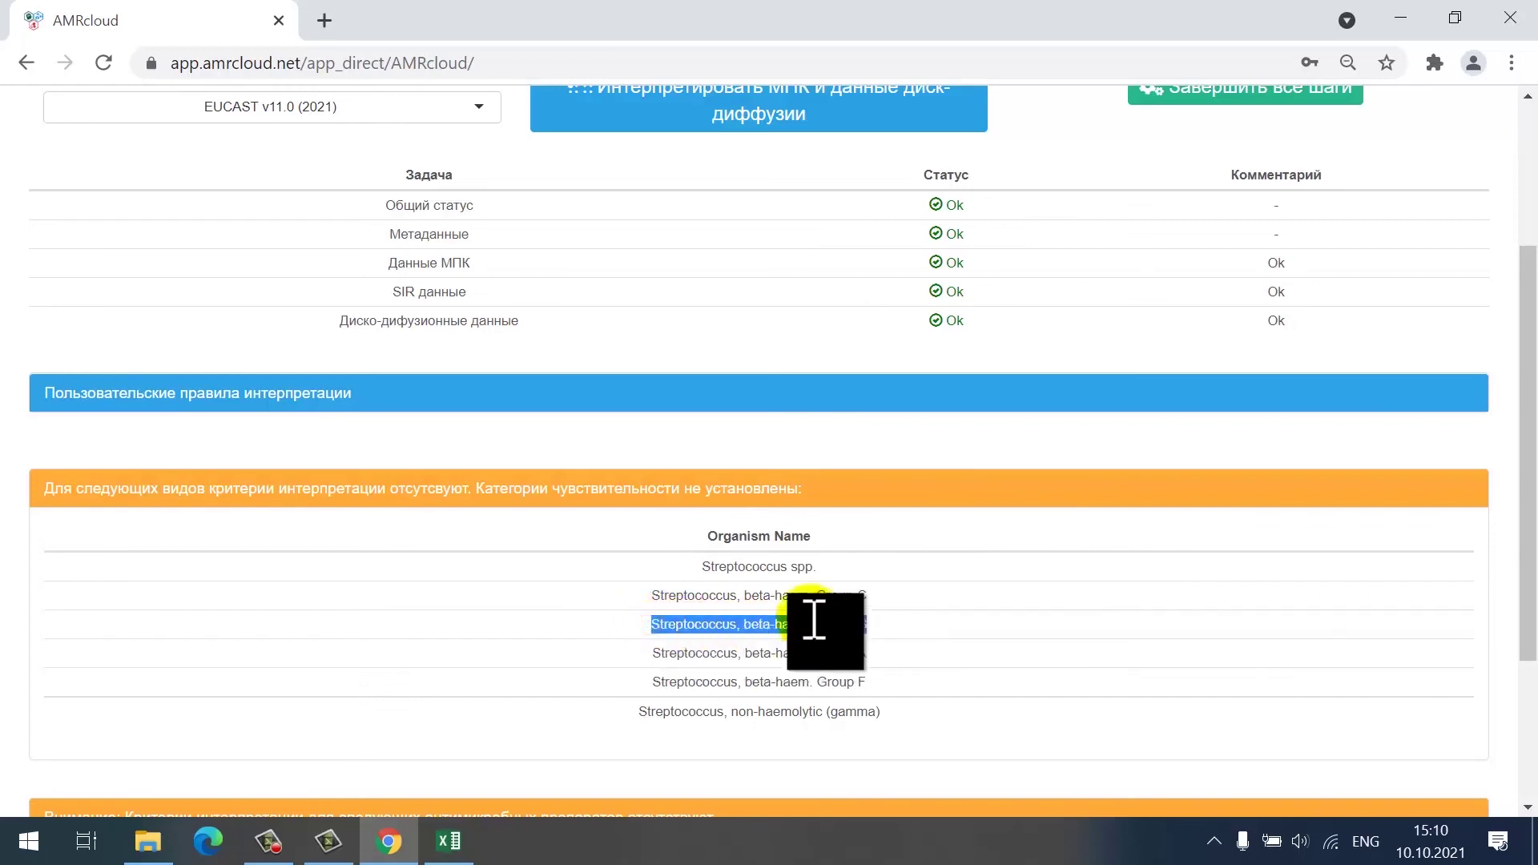
left_click(657, 681)
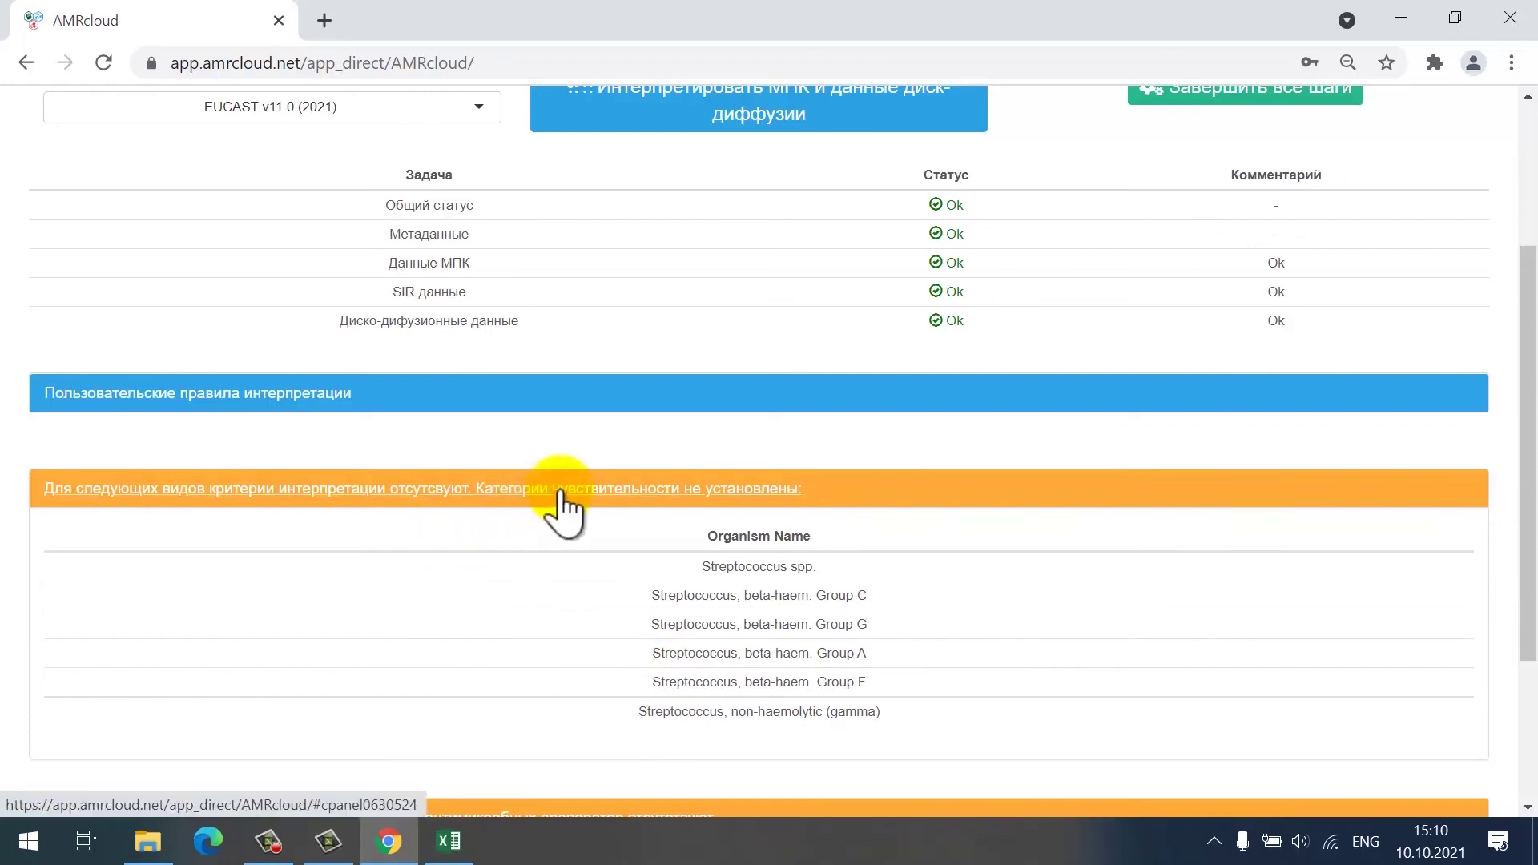
scroll(560, 508, "up", 3)
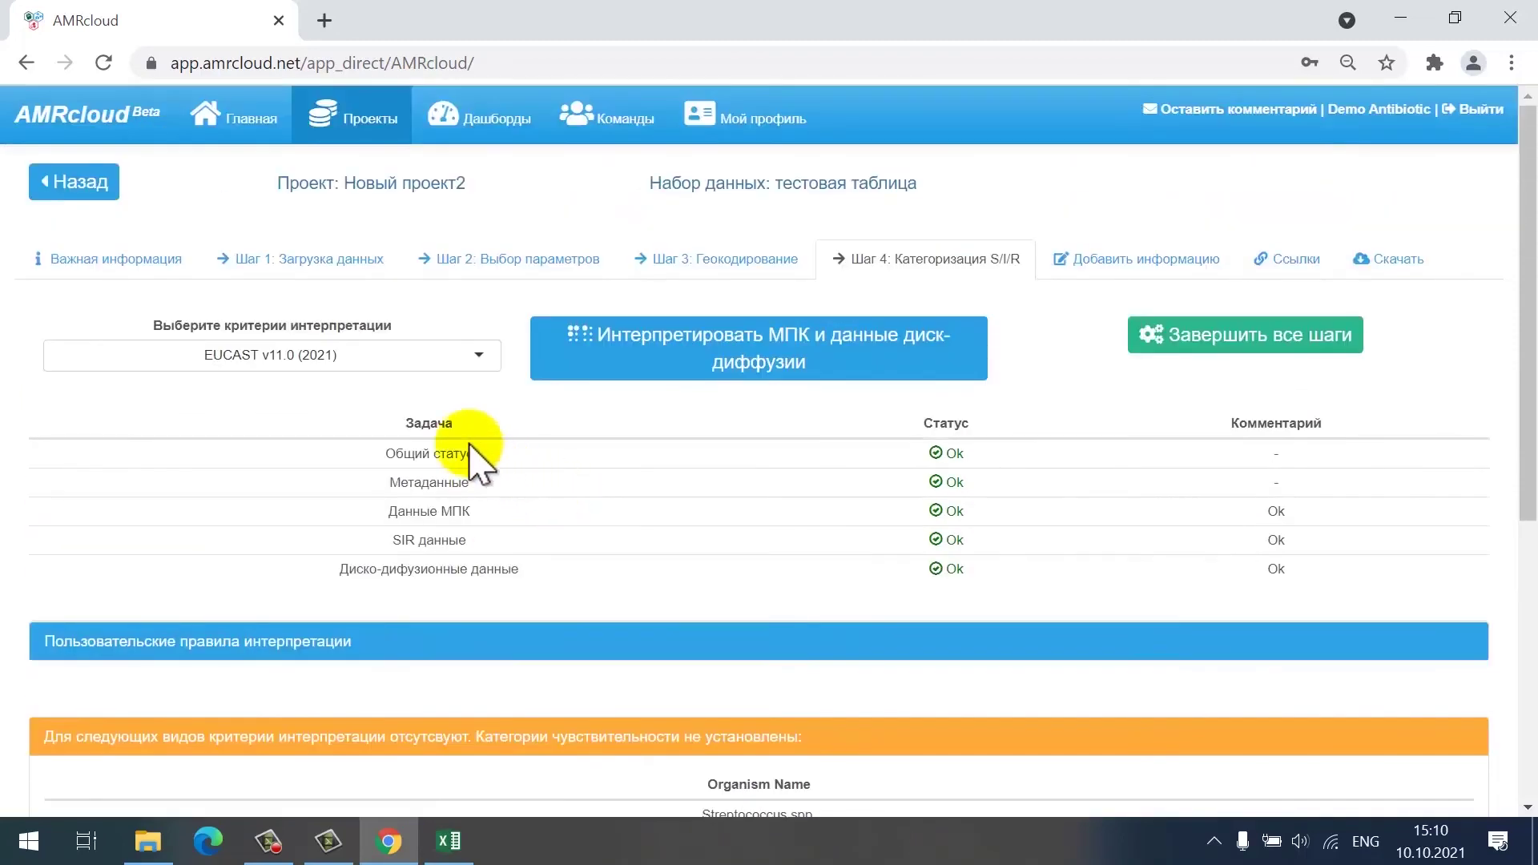
Complete all data set preparation steps and launch the тестовая таблица data set from the project's list
left_click(1155, 343)
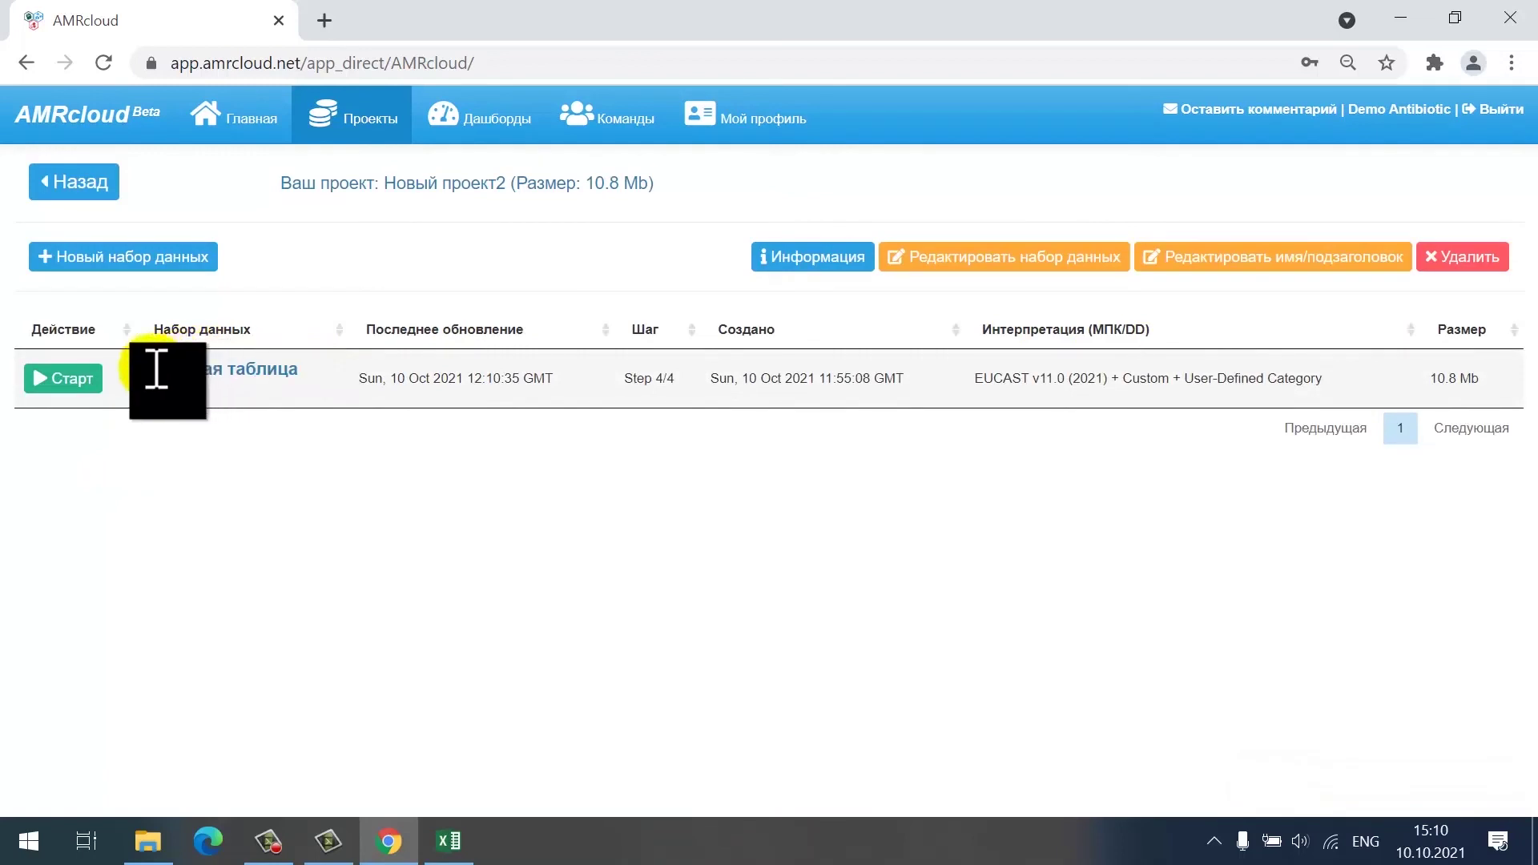
left_click_drag(157, 374, 291, 453)
left_click(291, 449)
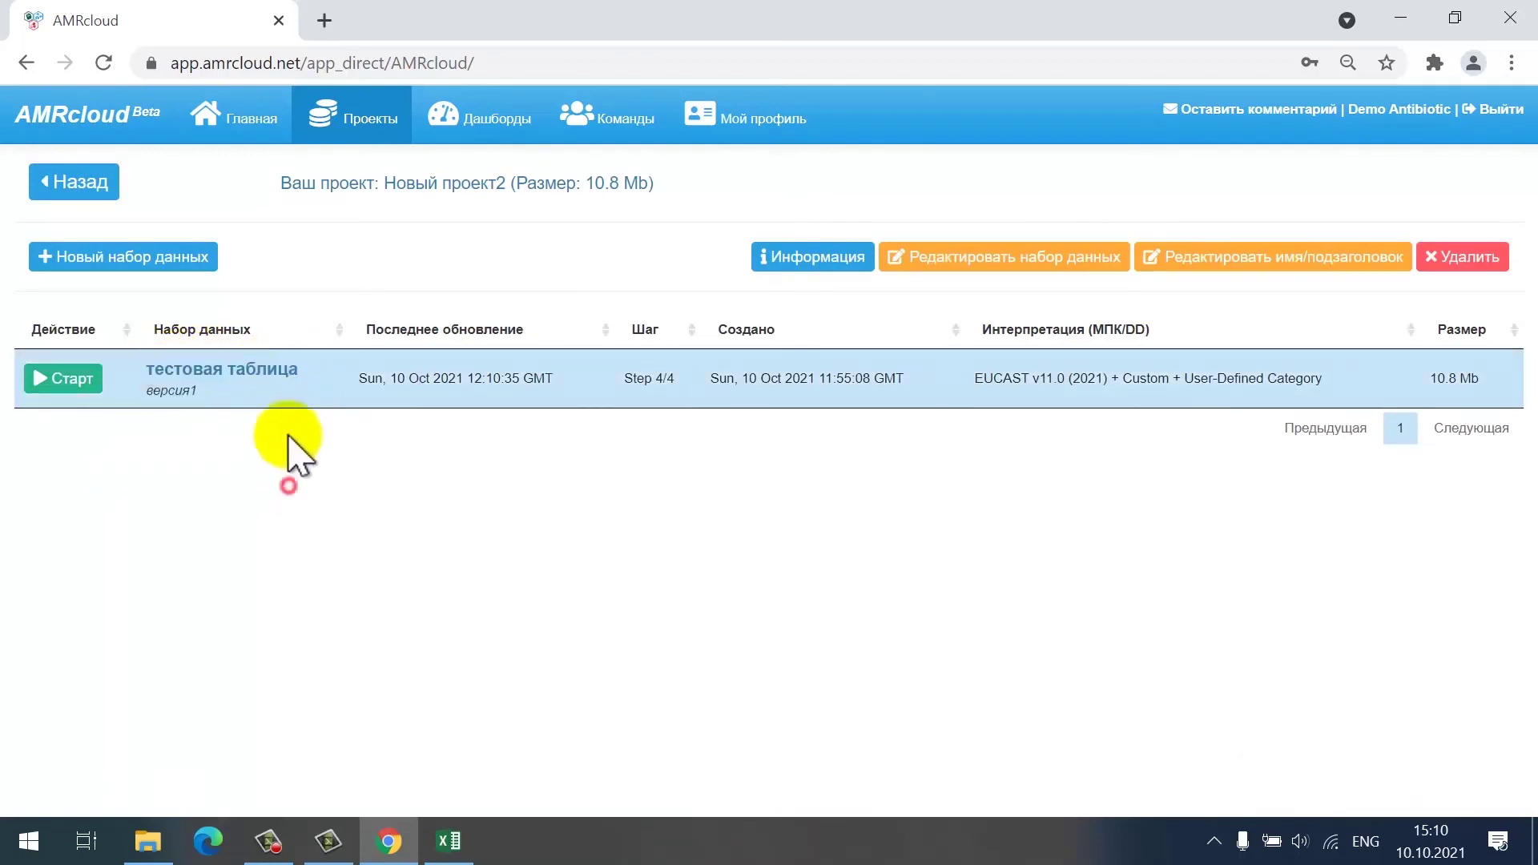
left_click(278, 396)
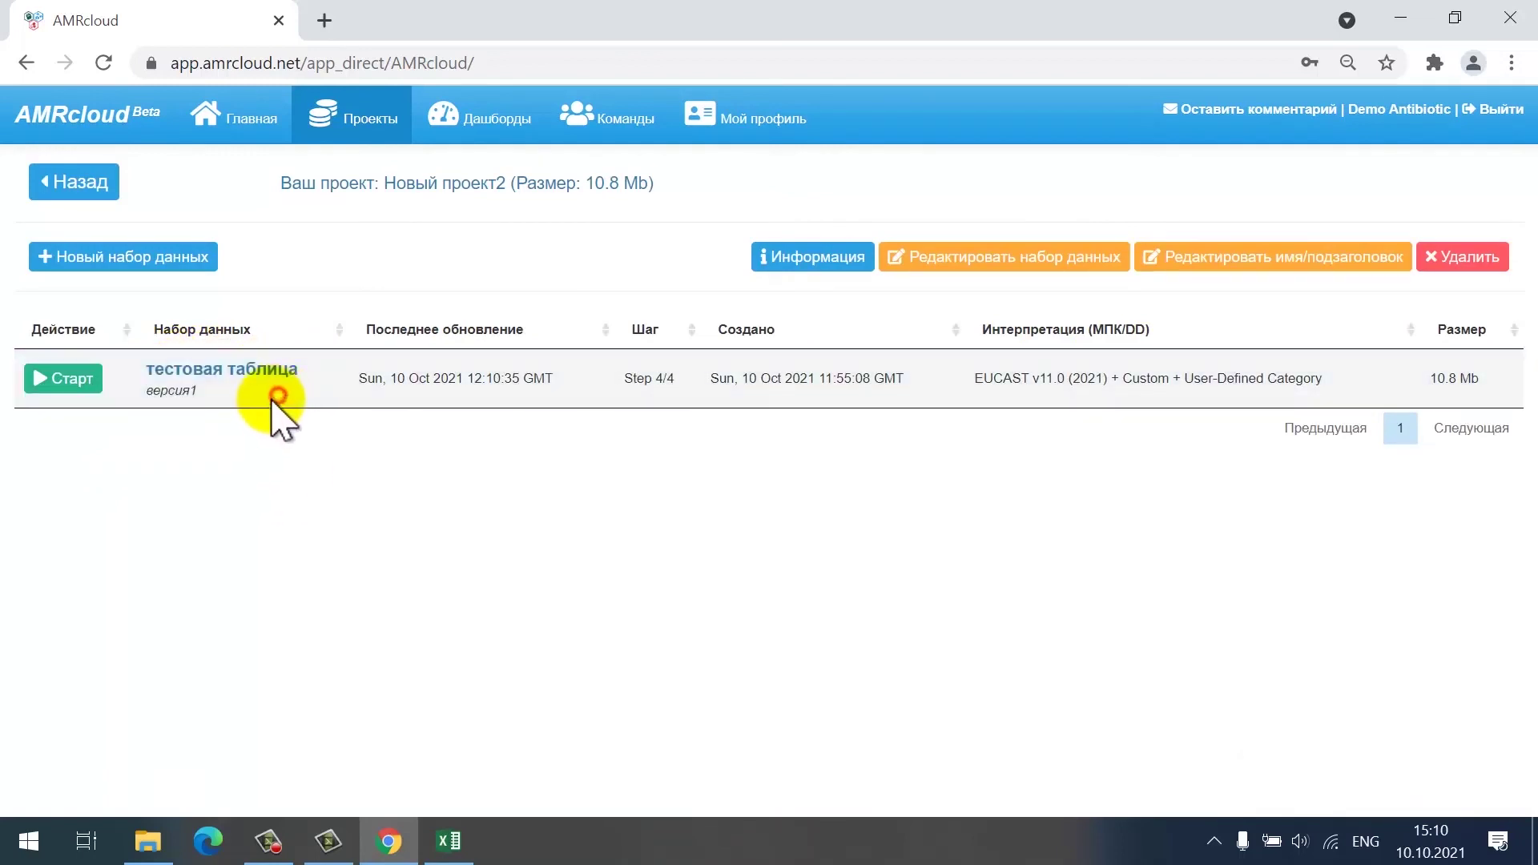
left_click(77, 377)
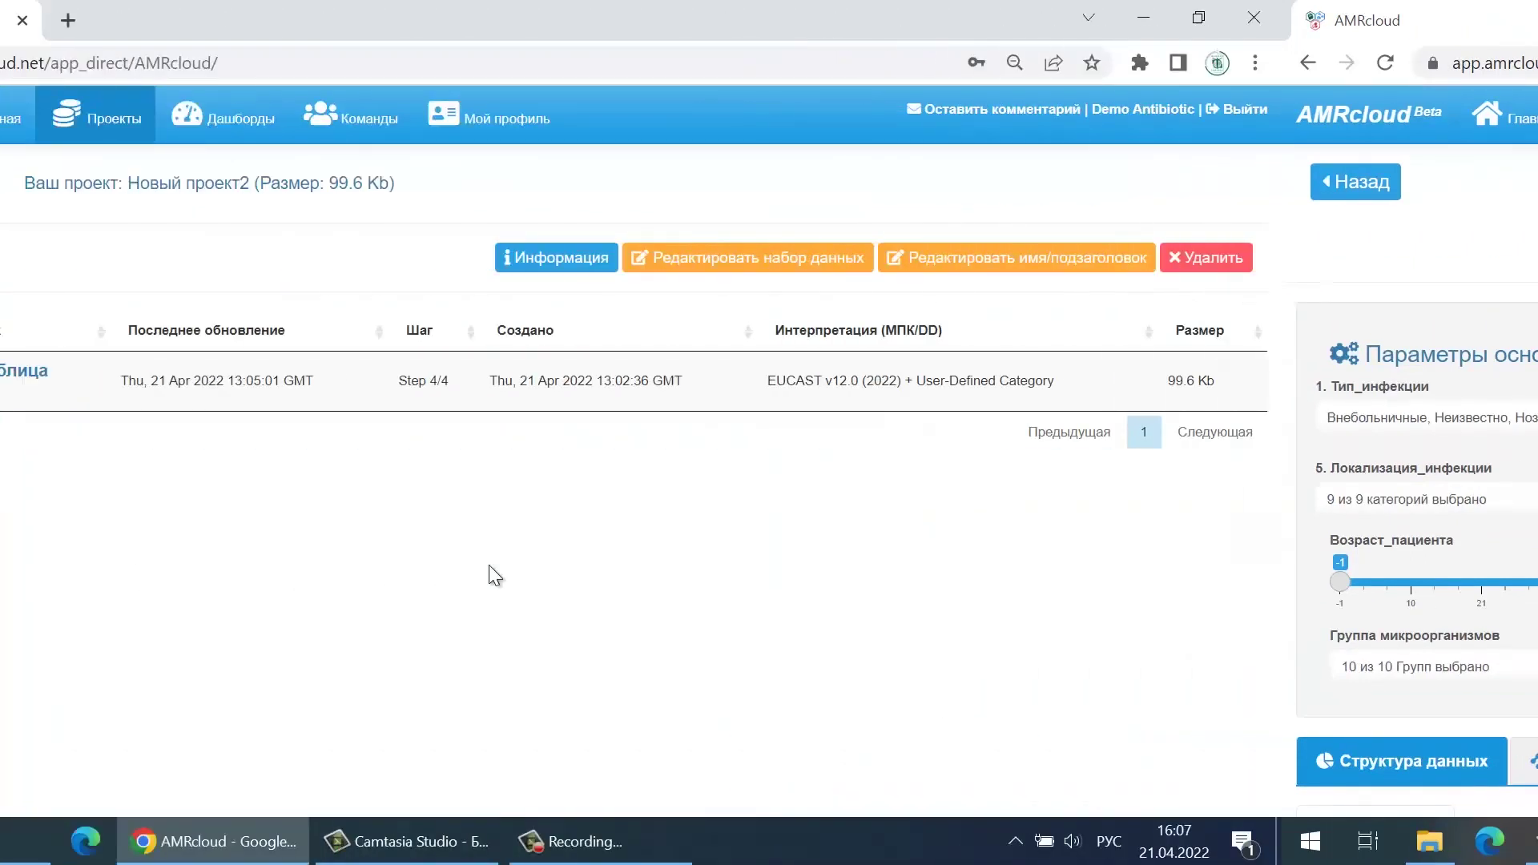
Open the тестовая таблица data set for editing and go to its Step 4 S/I/R categorization
left_click(603, 378)
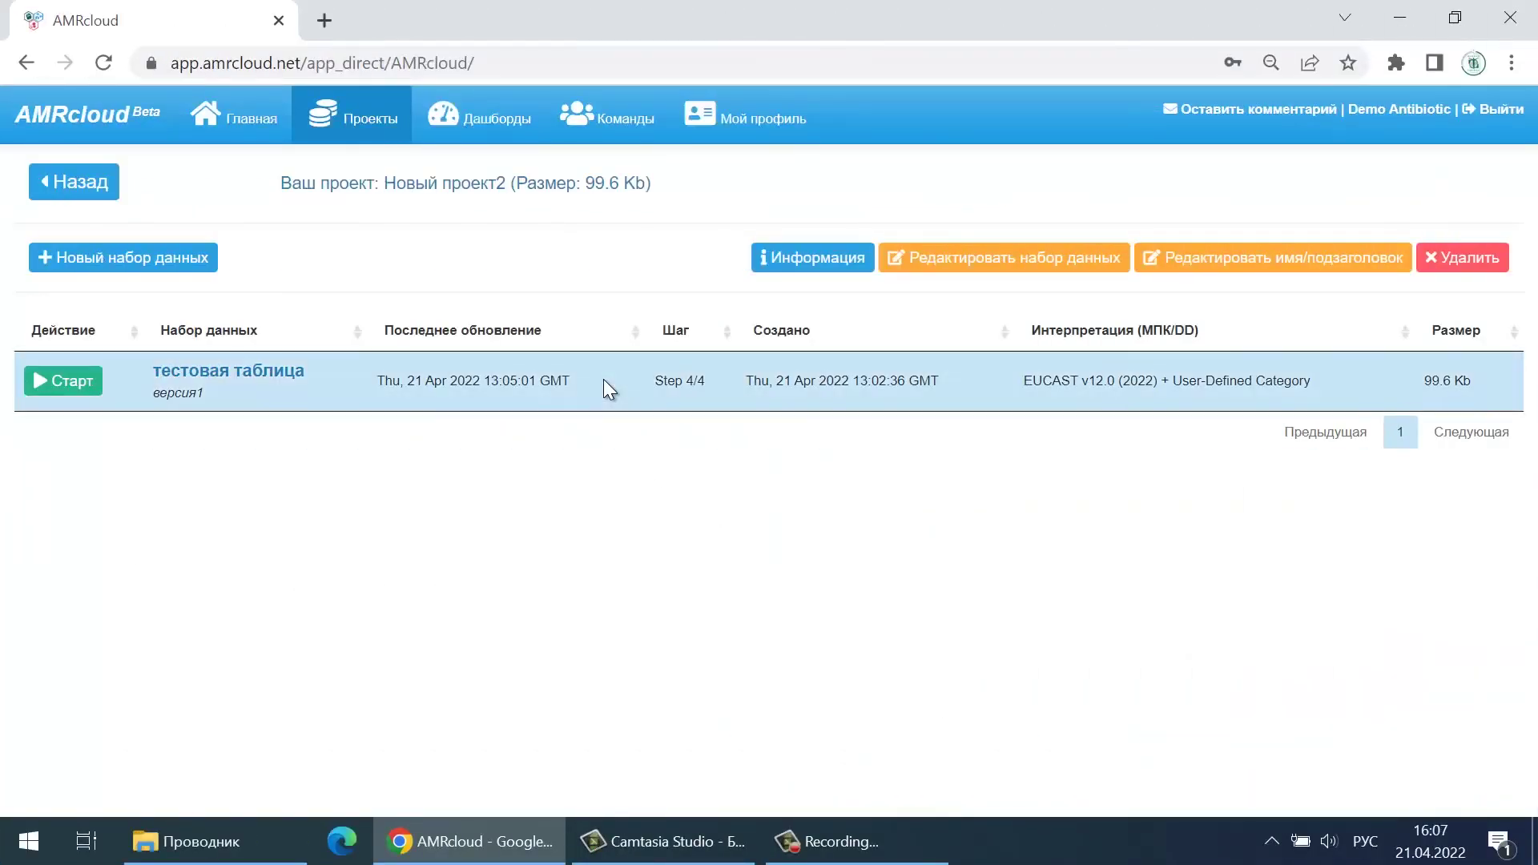
left_click(958, 262)
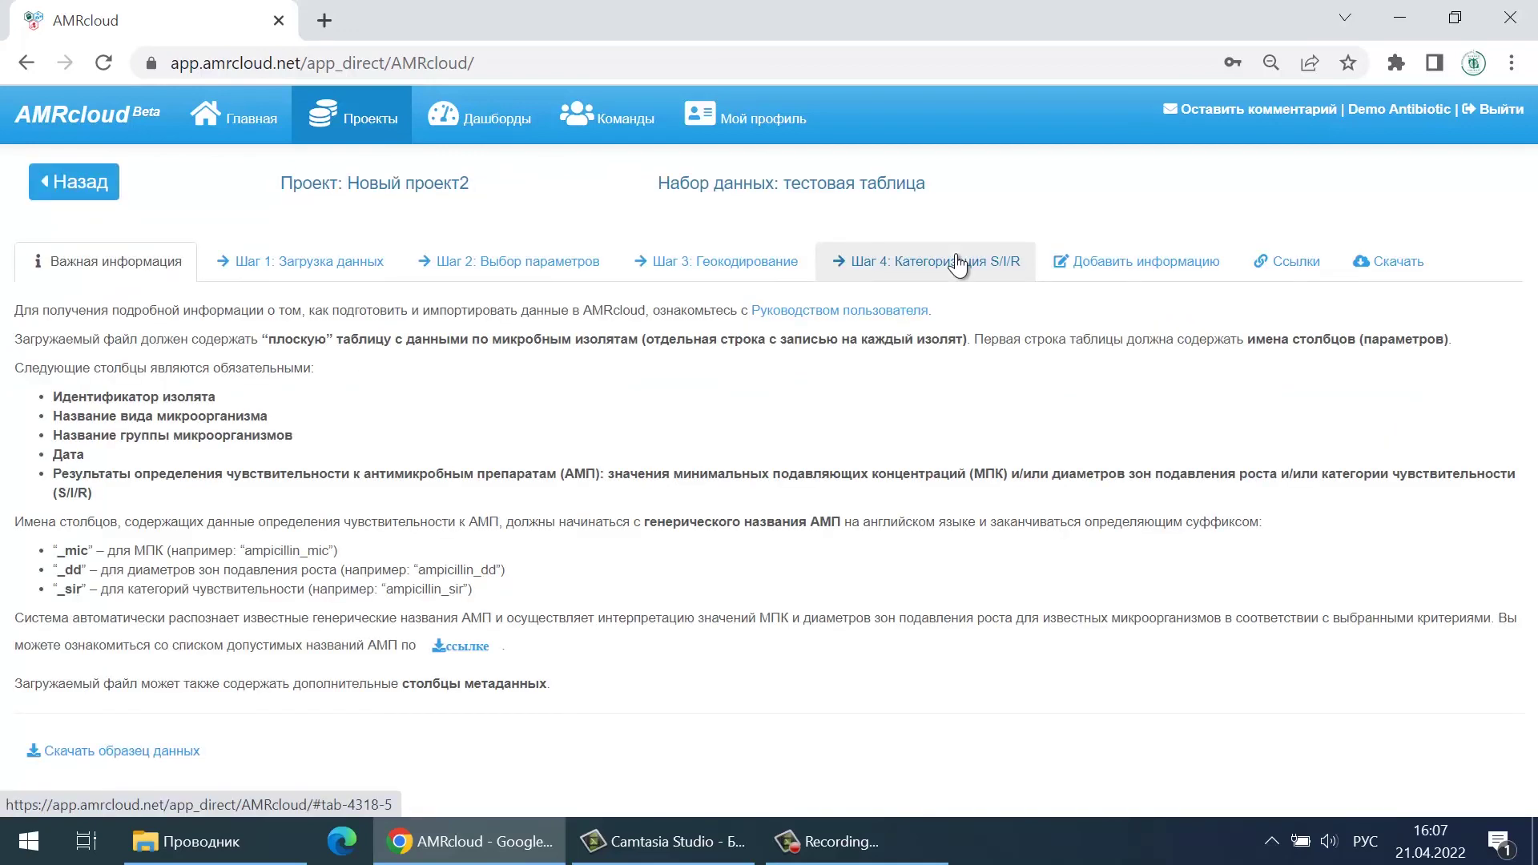
left_click(955, 254)
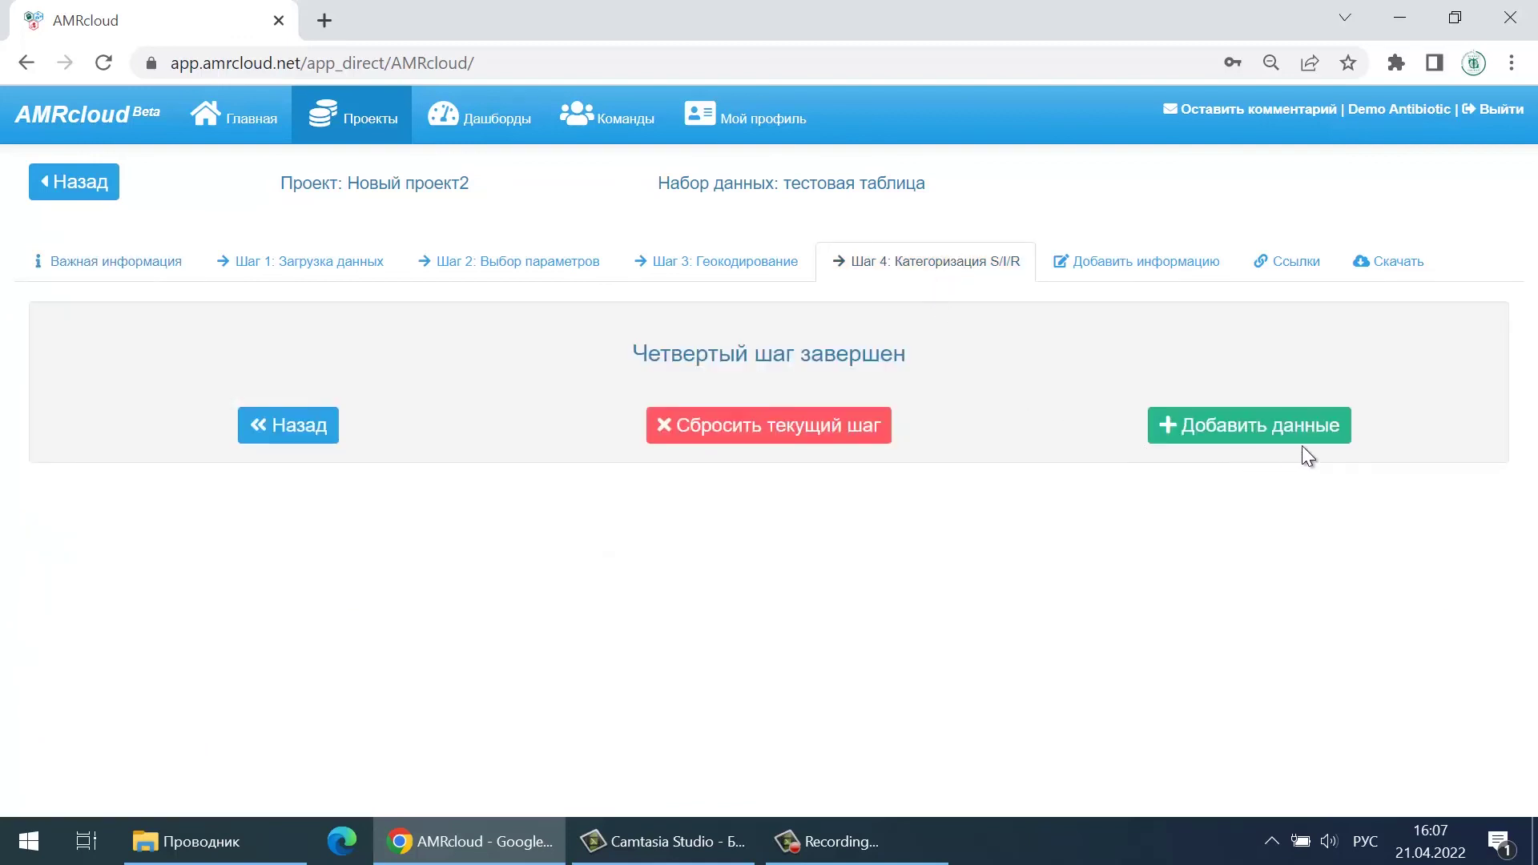
Start adding data to the data set and select rus_AMRcloud_Example_Dataset.xlsx from the Загрузки folder as the source file
left_click(1253, 428)
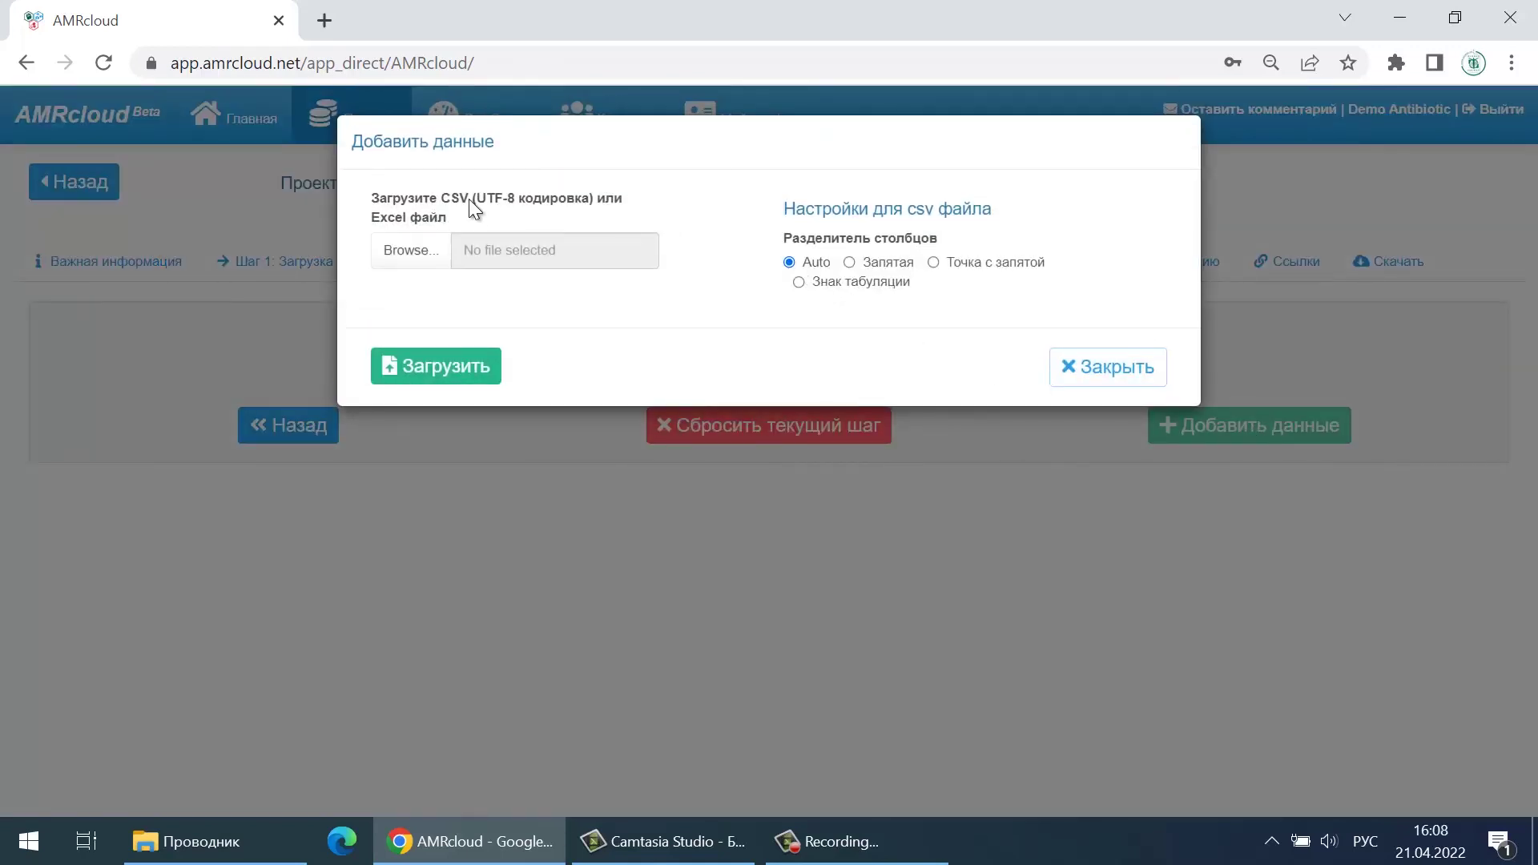
left_click(414, 266)
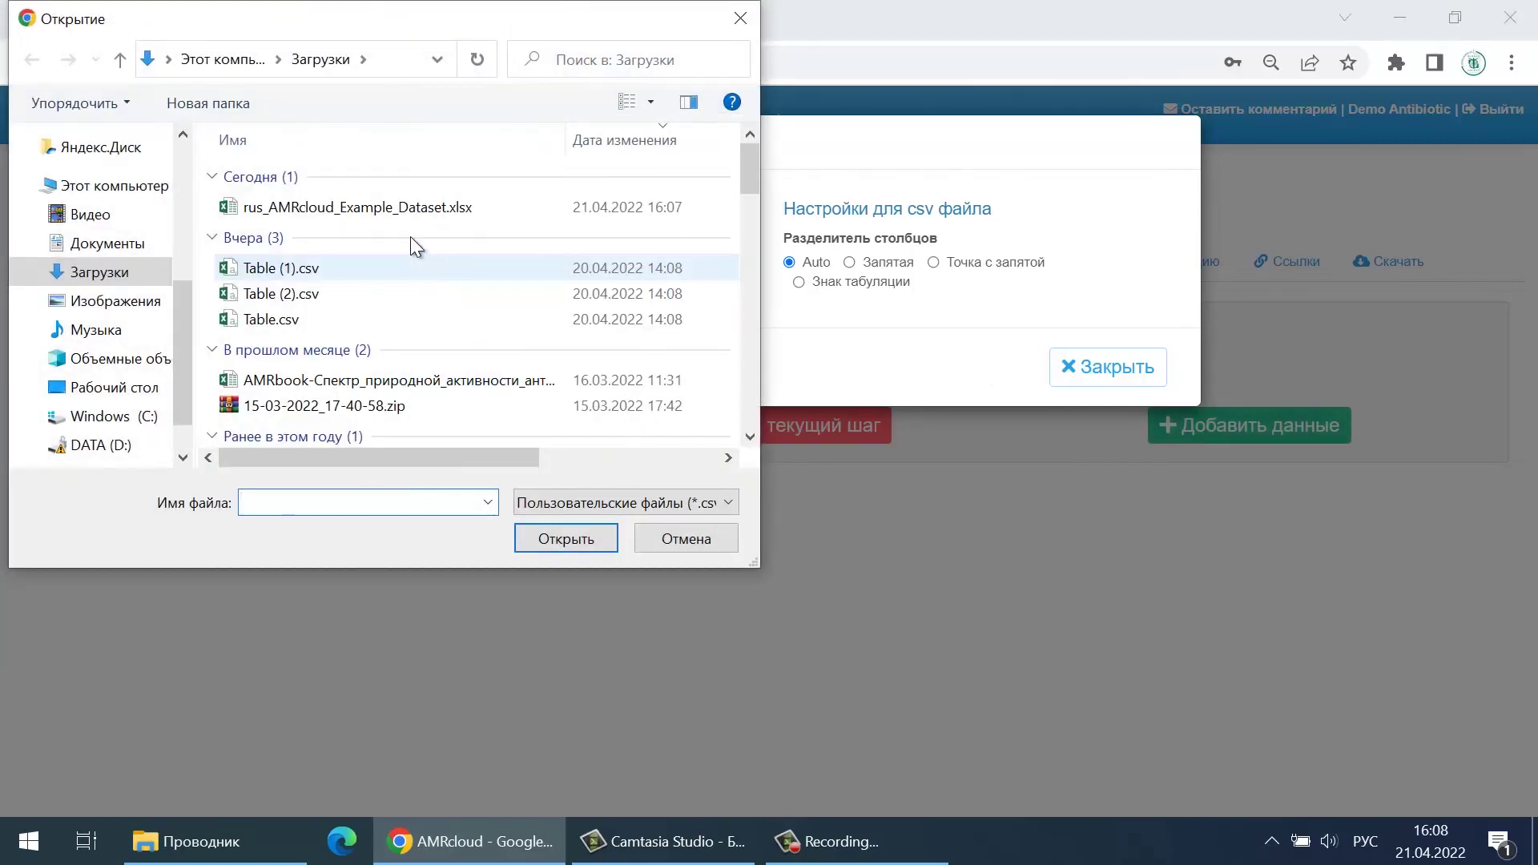
left_click(403, 210)
double_click(402, 210)
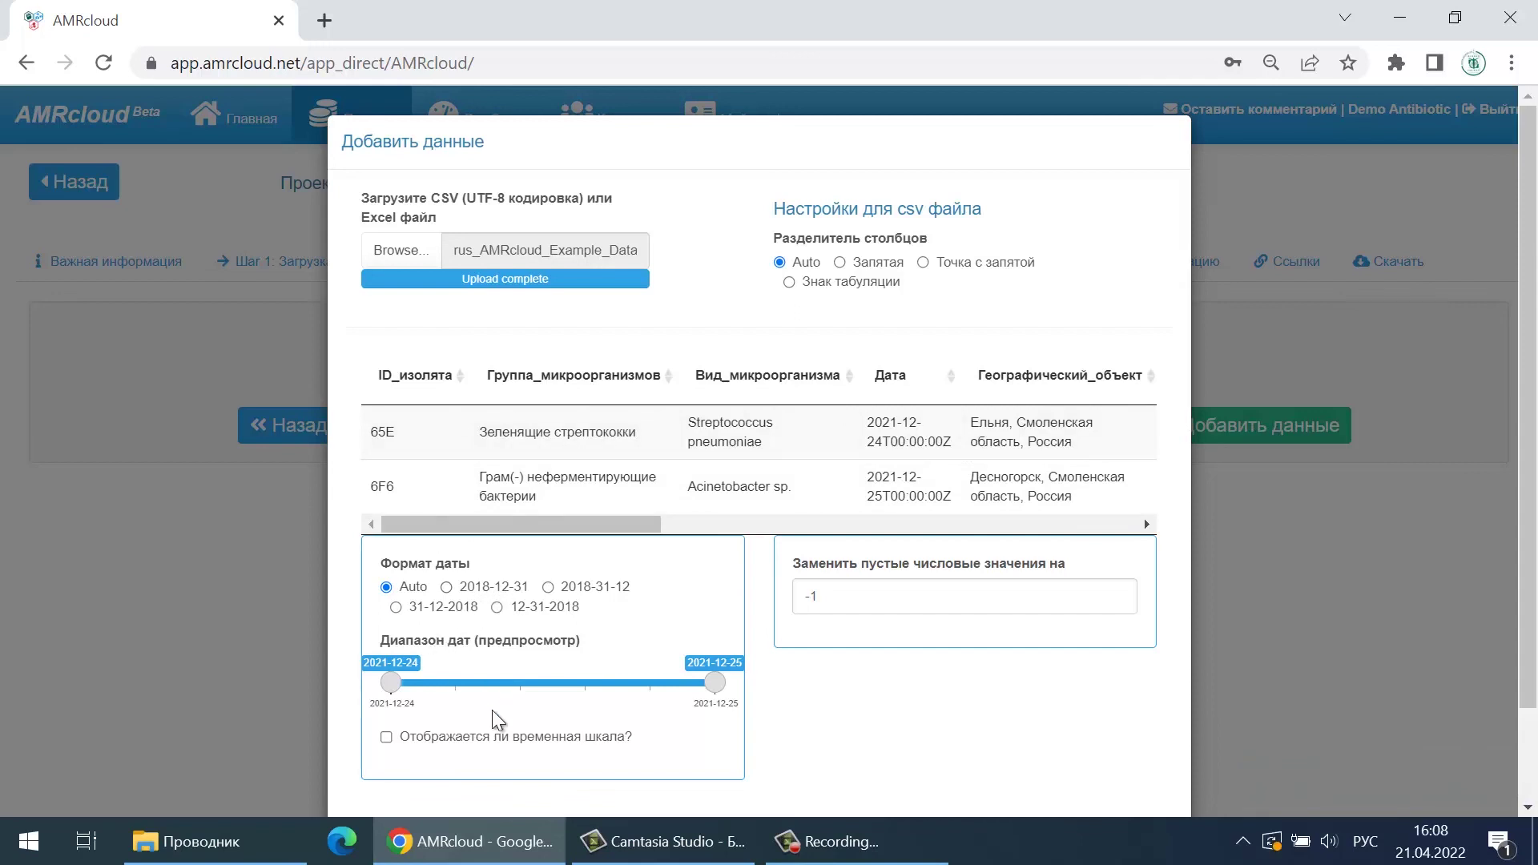
Confirm that the timeline is displayed, upload the additional data, and return to the project's data set list
left_click(388, 738)
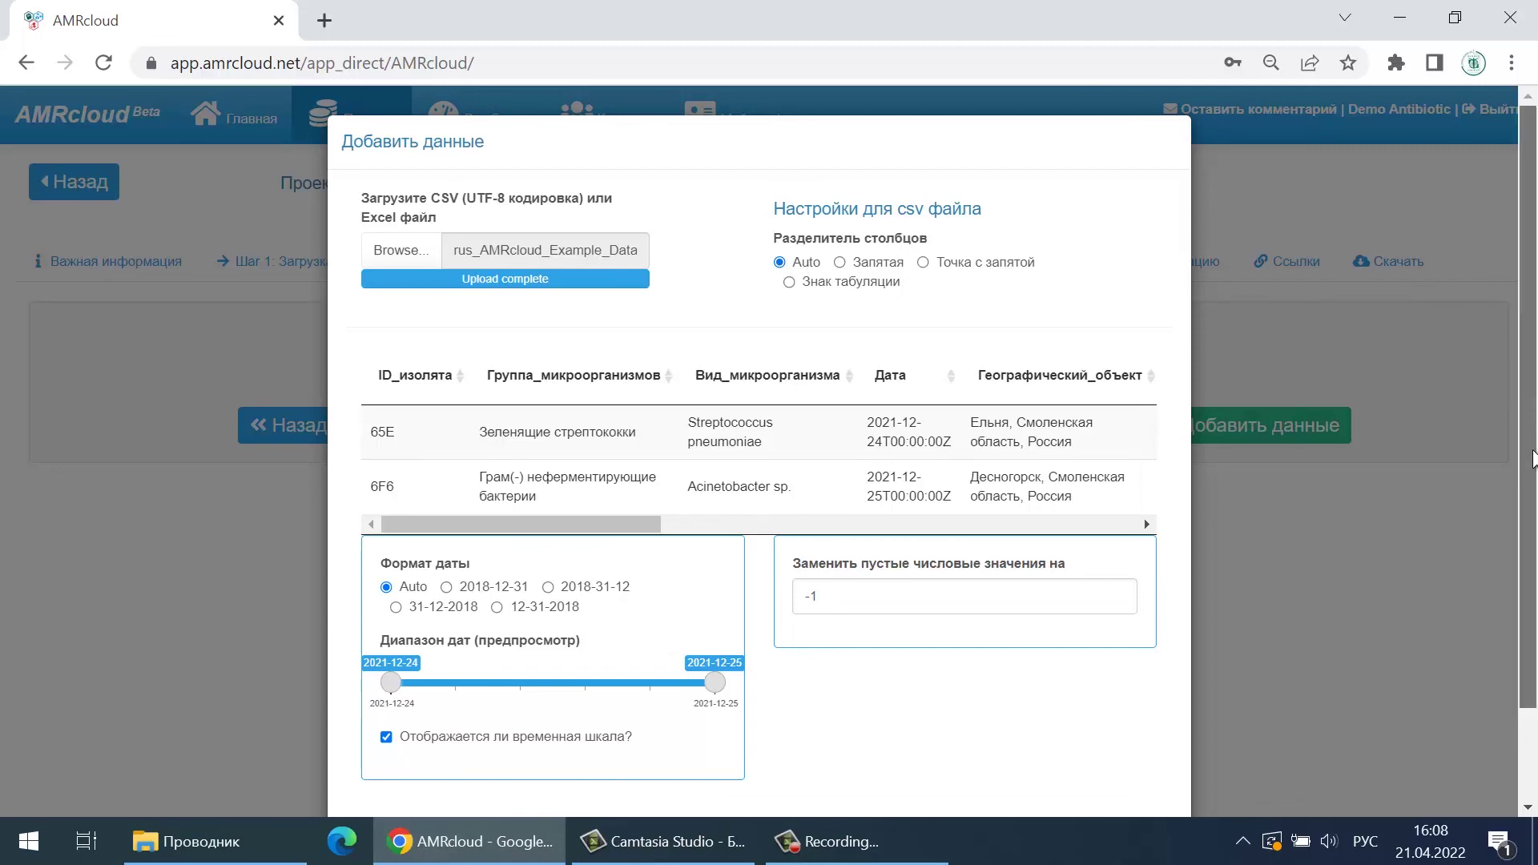
scroll(1528, 440, "down", 2)
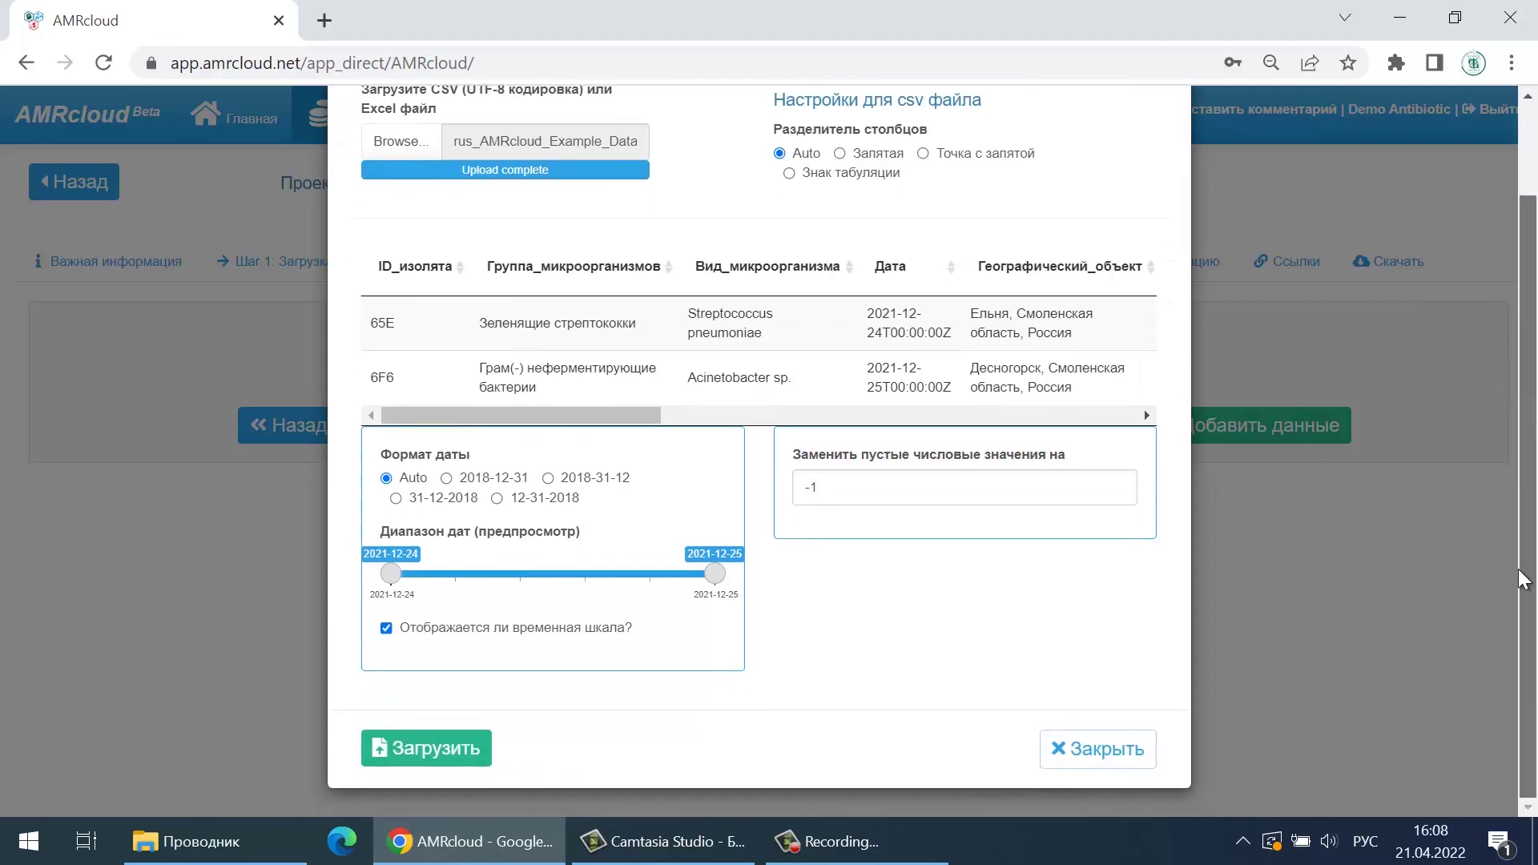
left_click(431, 765)
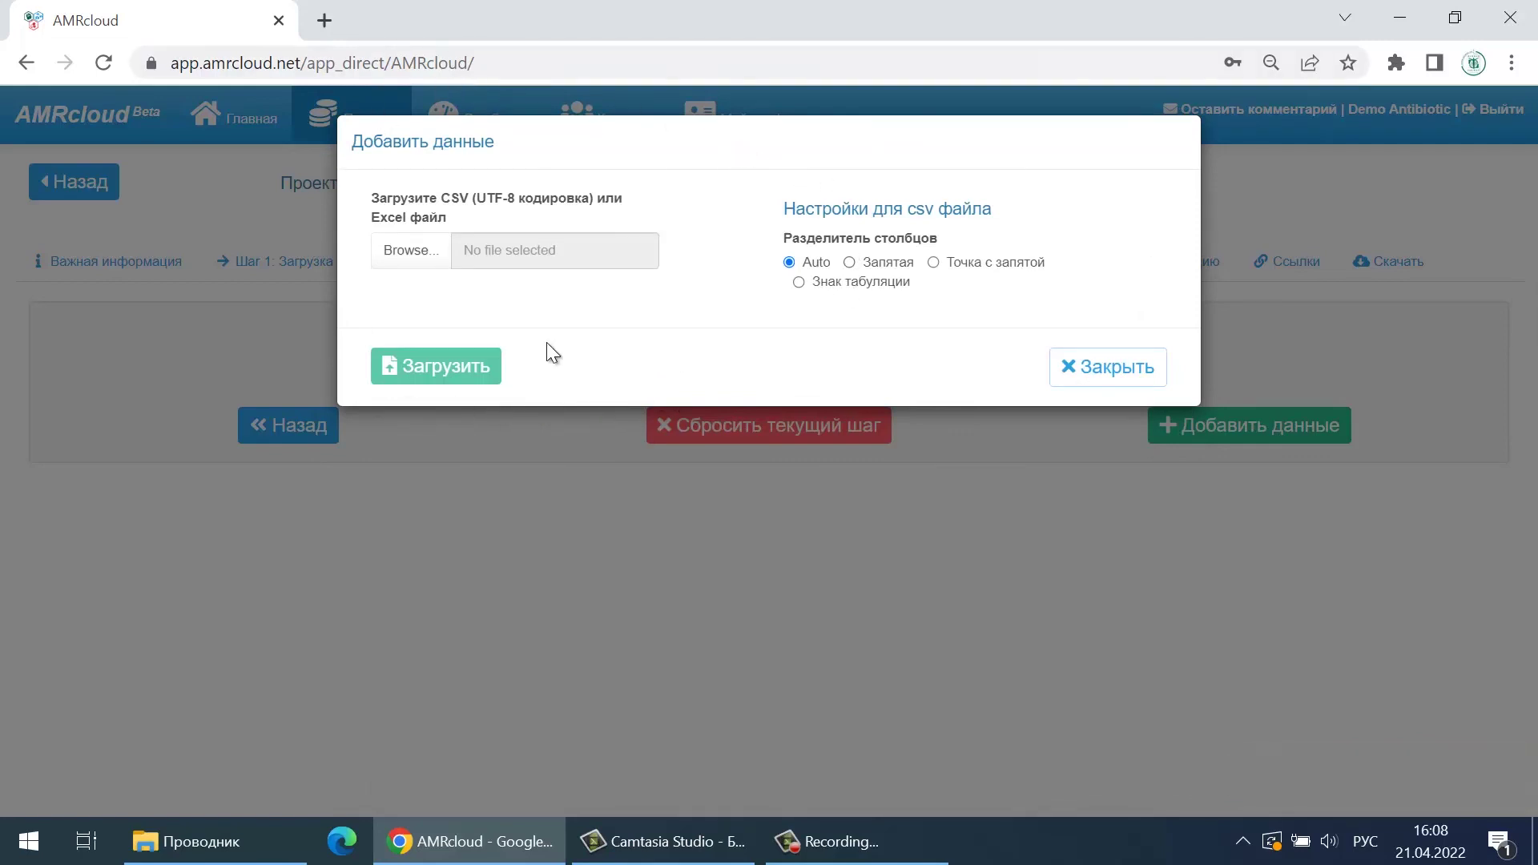
left_click(1091, 368)
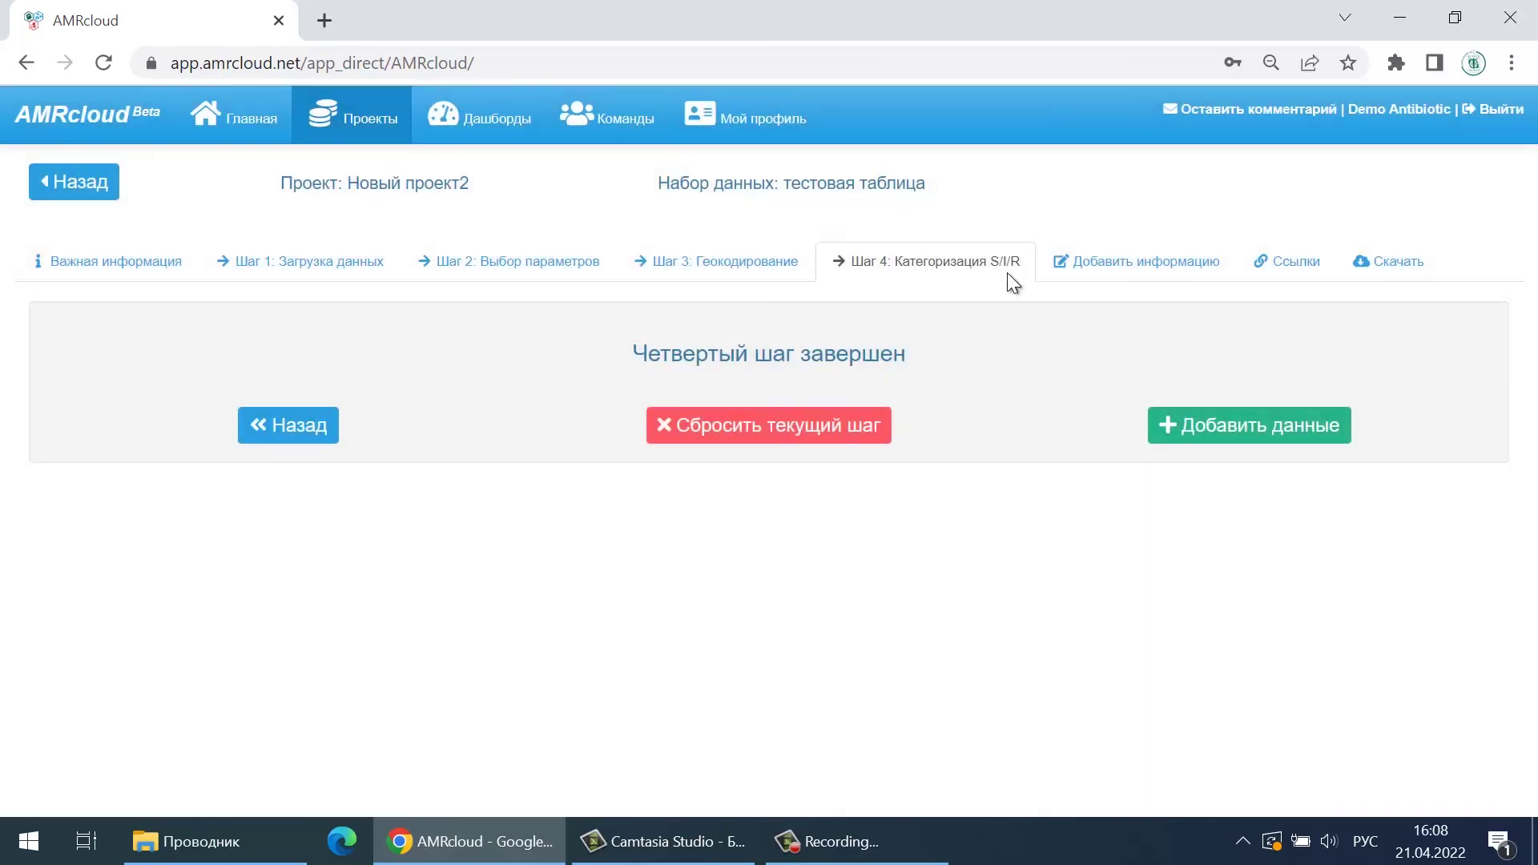
left_click(70, 186)
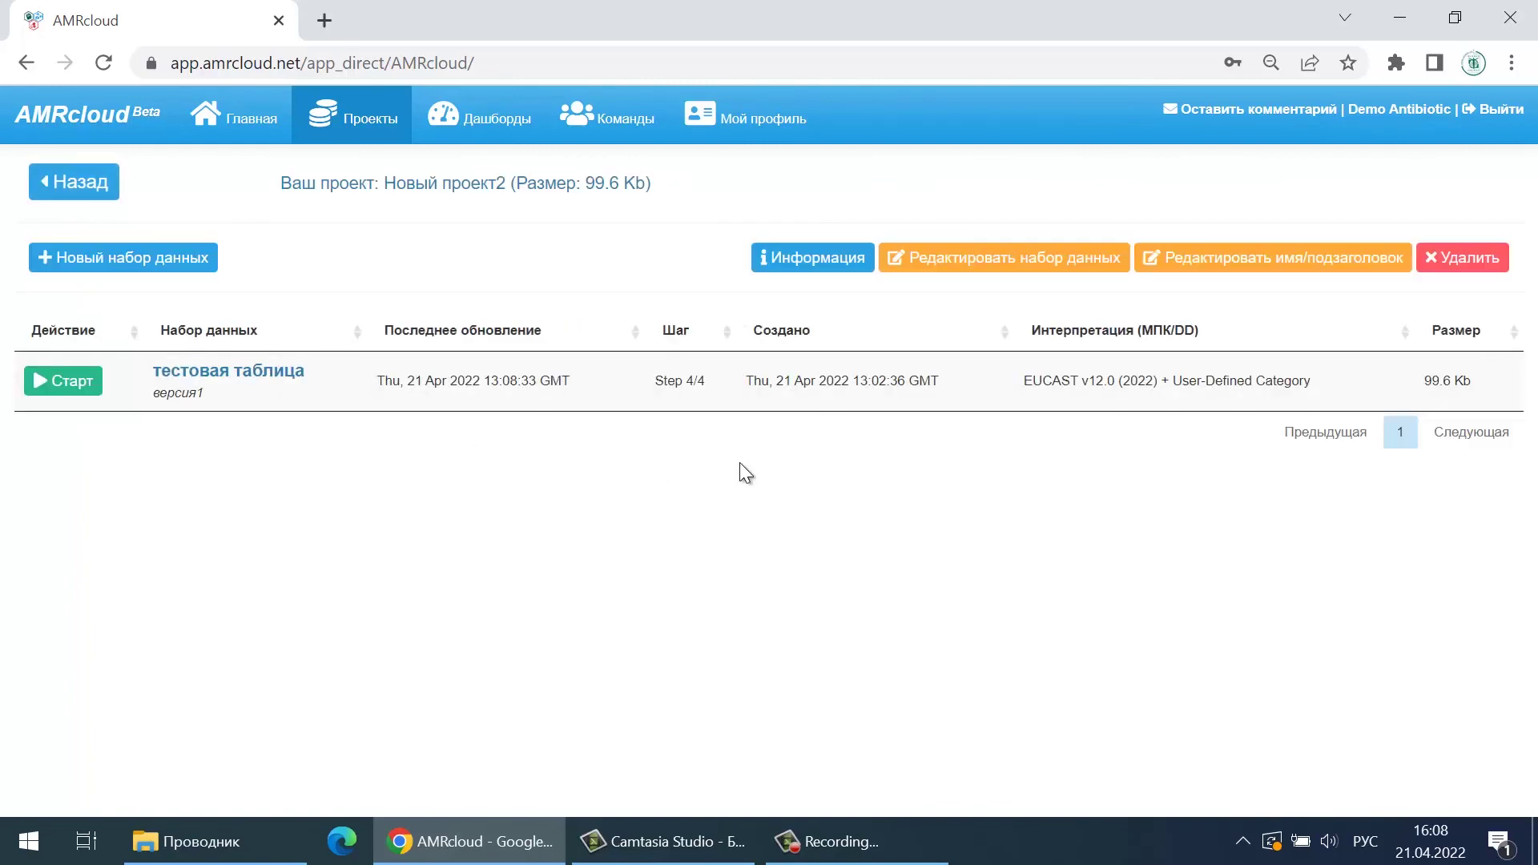